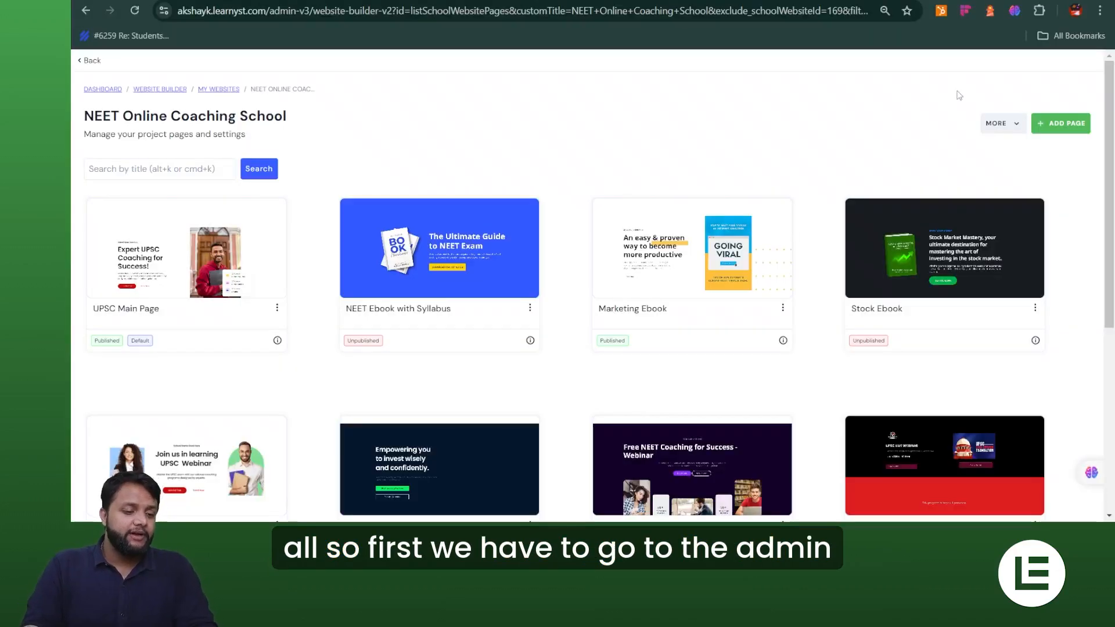
# Open the UPSC Main Page of the NEET Online Coaching School website in the page builder.
pyautogui.click(92, 61)
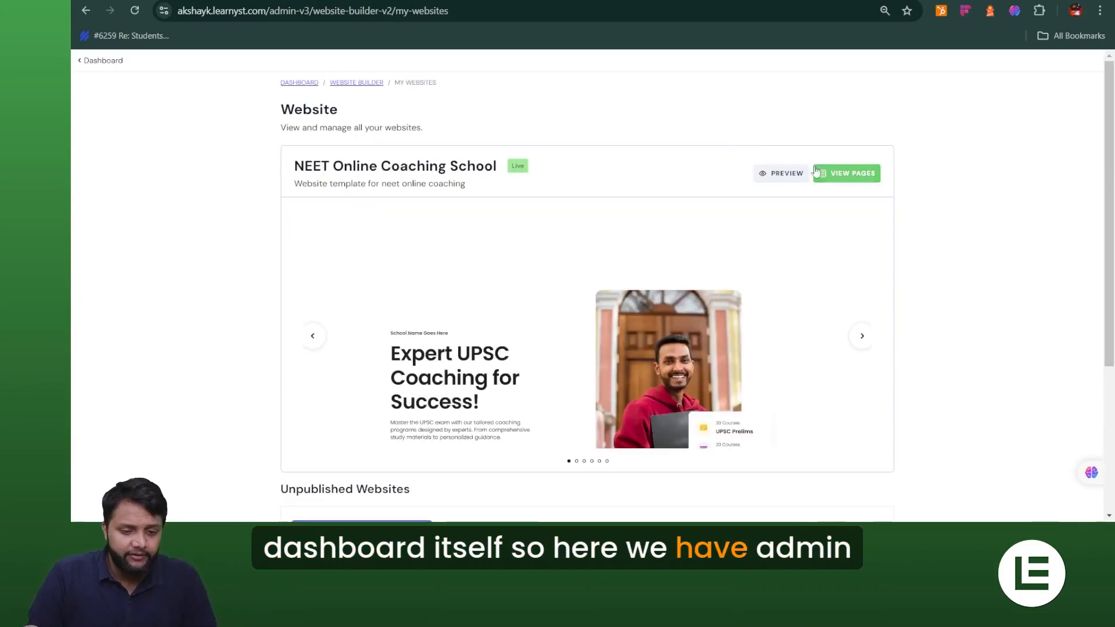
pyautogui.click(592, 335)
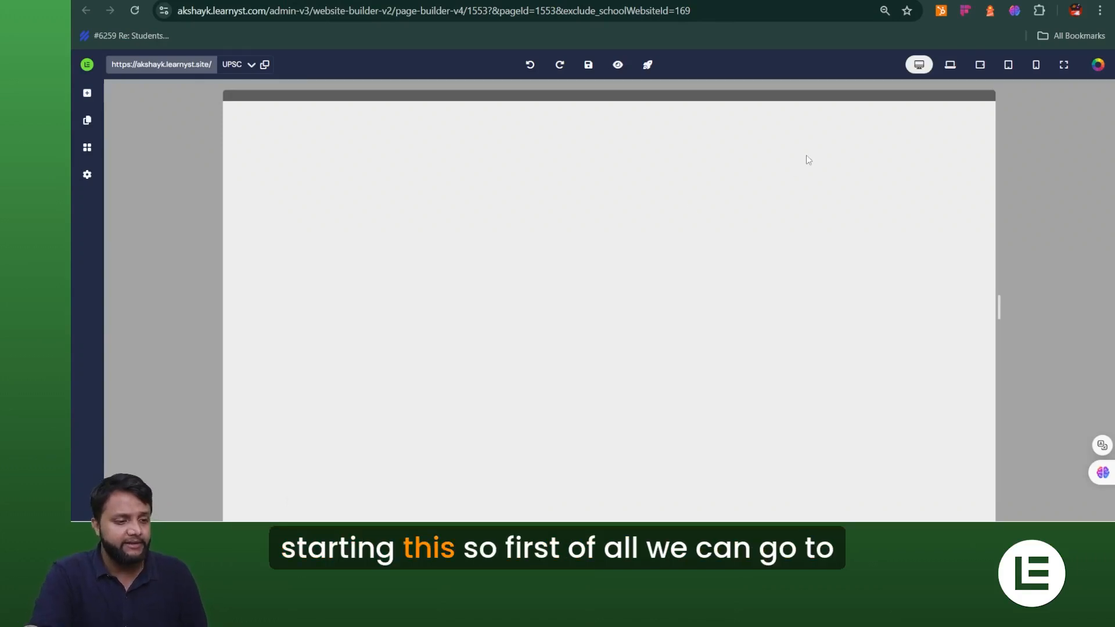
pyautogui.click(193, 1)
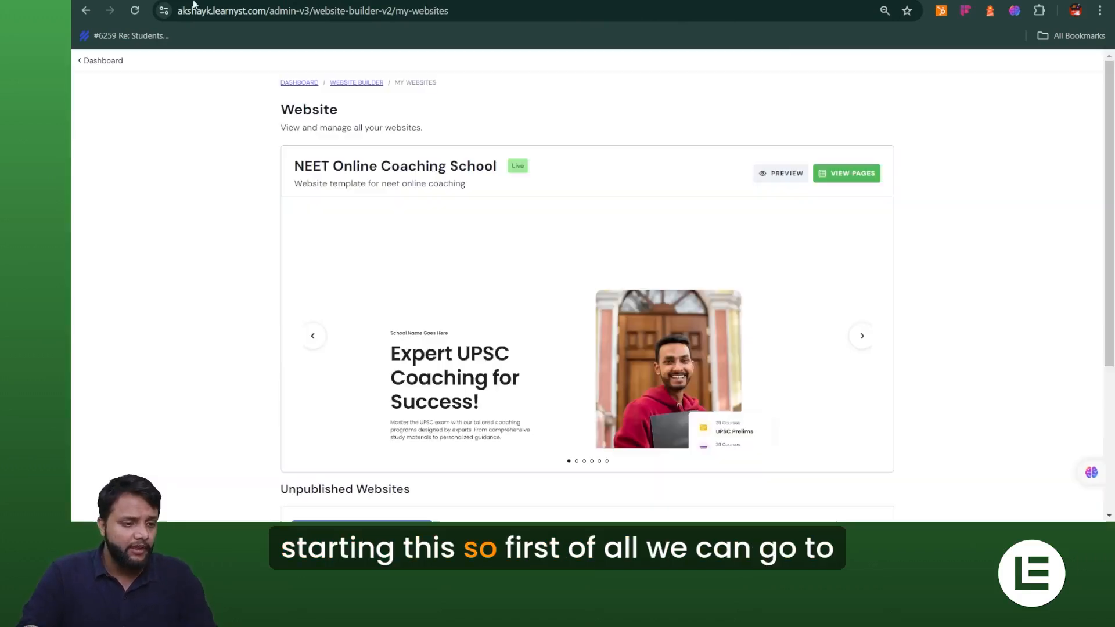
pyautogui.click(854, 173)
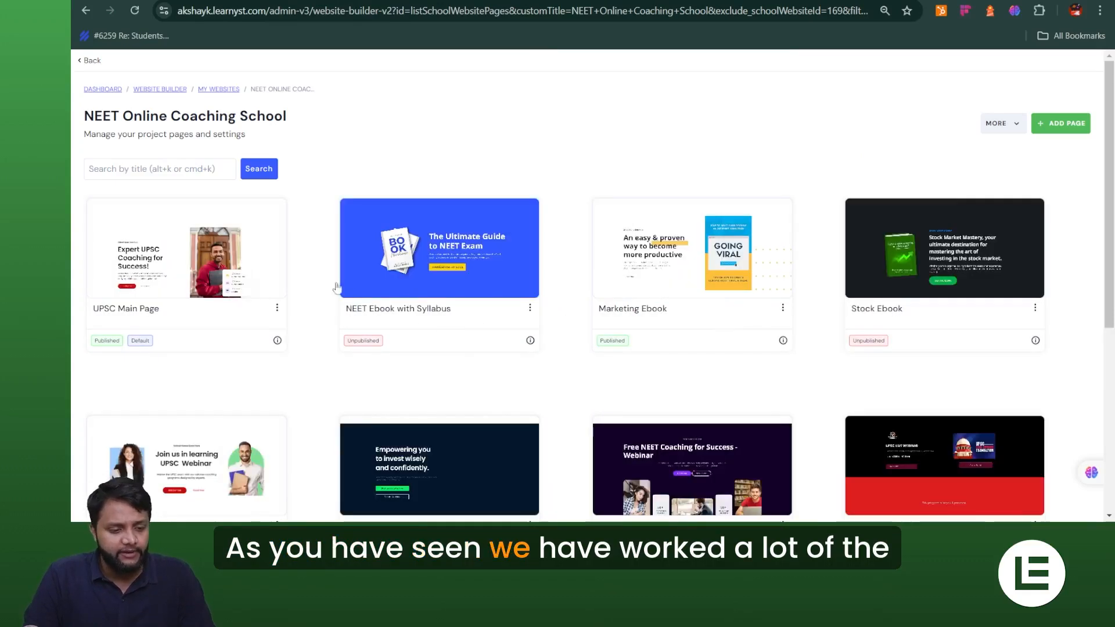
pyautogui.click(190, 251)
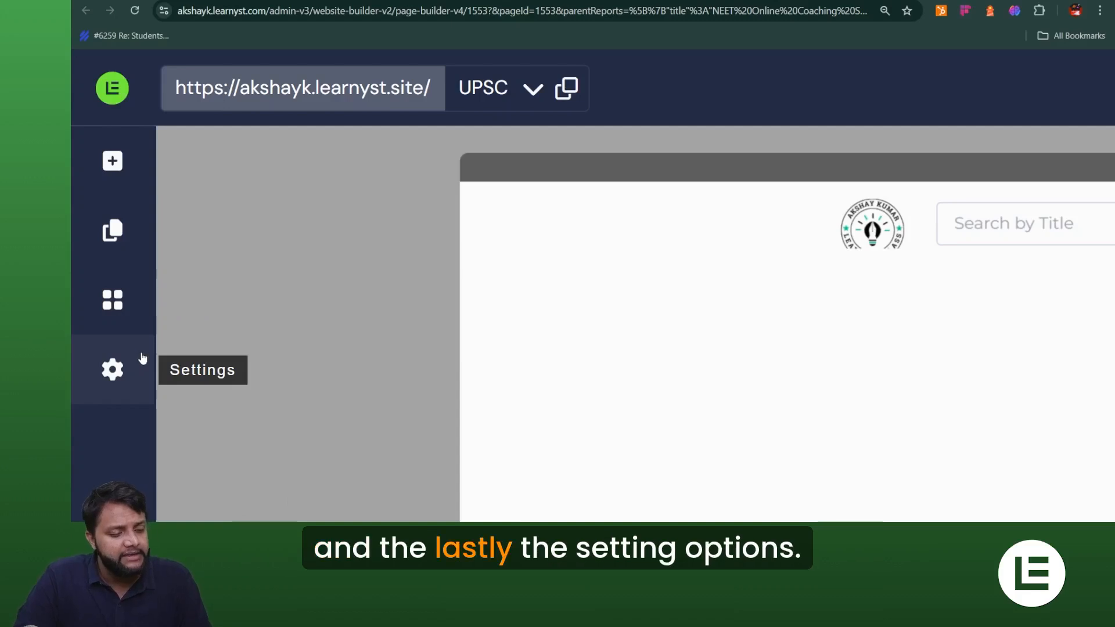
# Add the blue "Comprehensive Guide to JEE Mains and Advance" ebook section from the Hero Header category to the page.
pyautogui.scroll(-5, 147, 352)
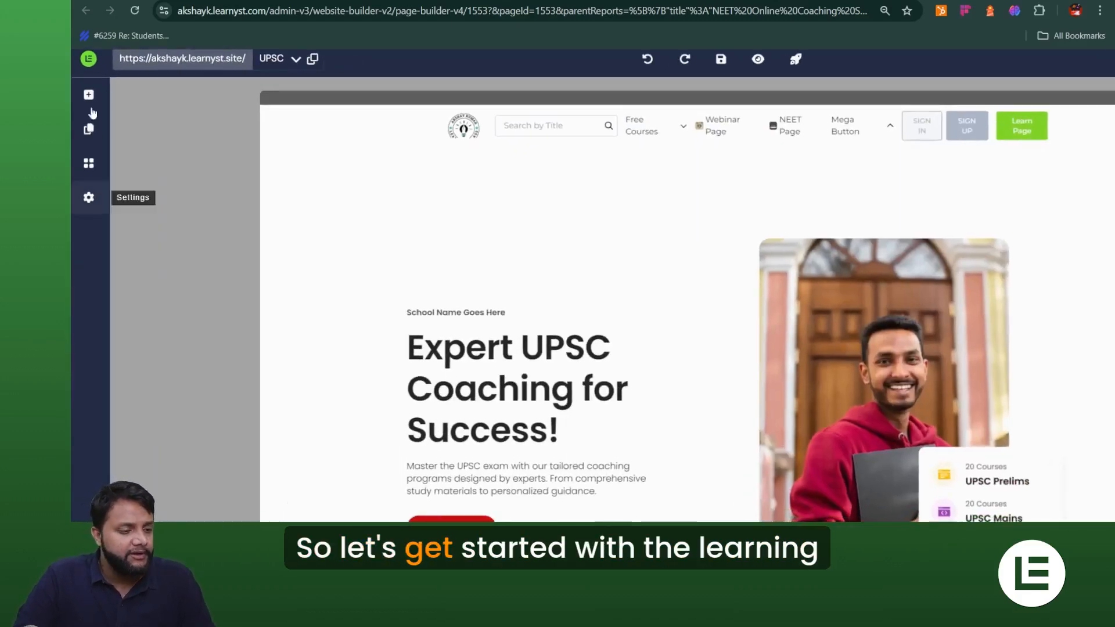
pyautogui.click(88, 95)
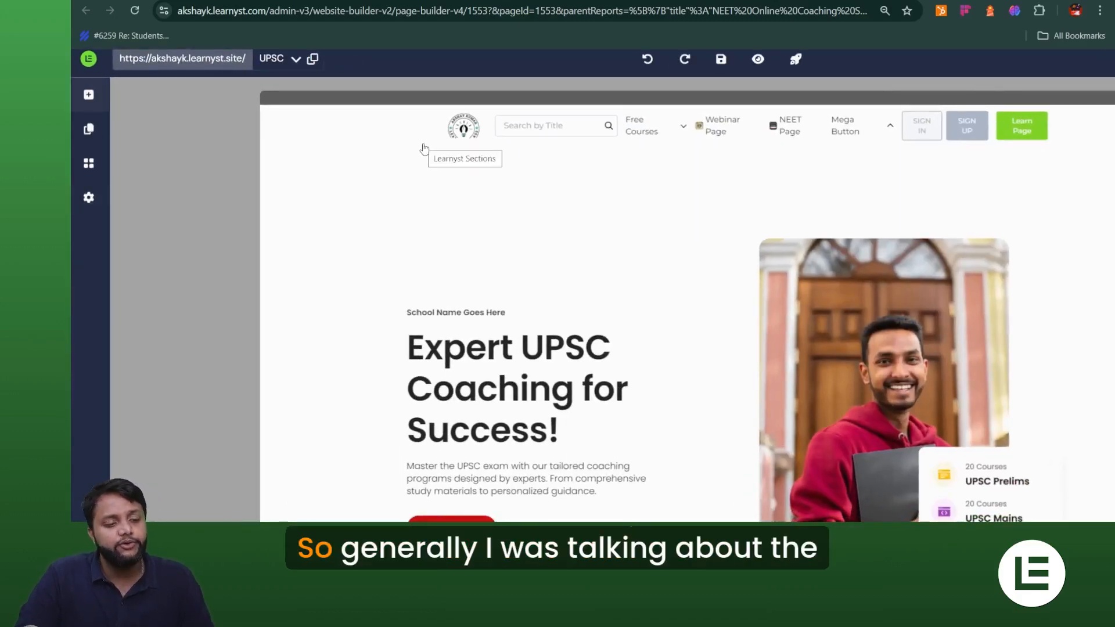
pyautogui.scroll(-2, 421, 152)
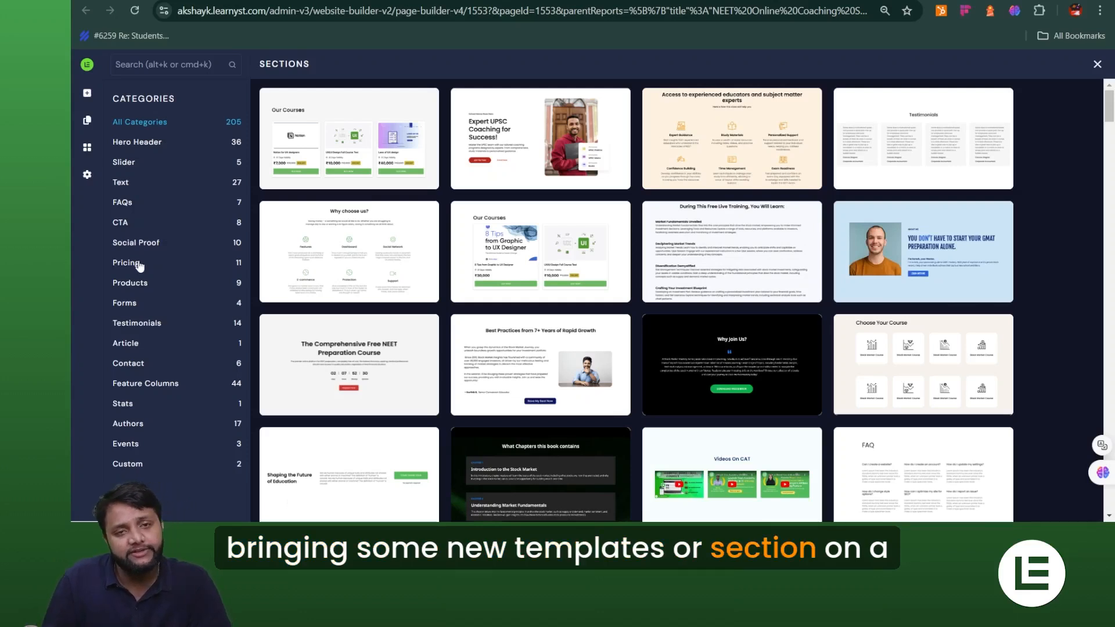
pyautogui.click(157, 144)
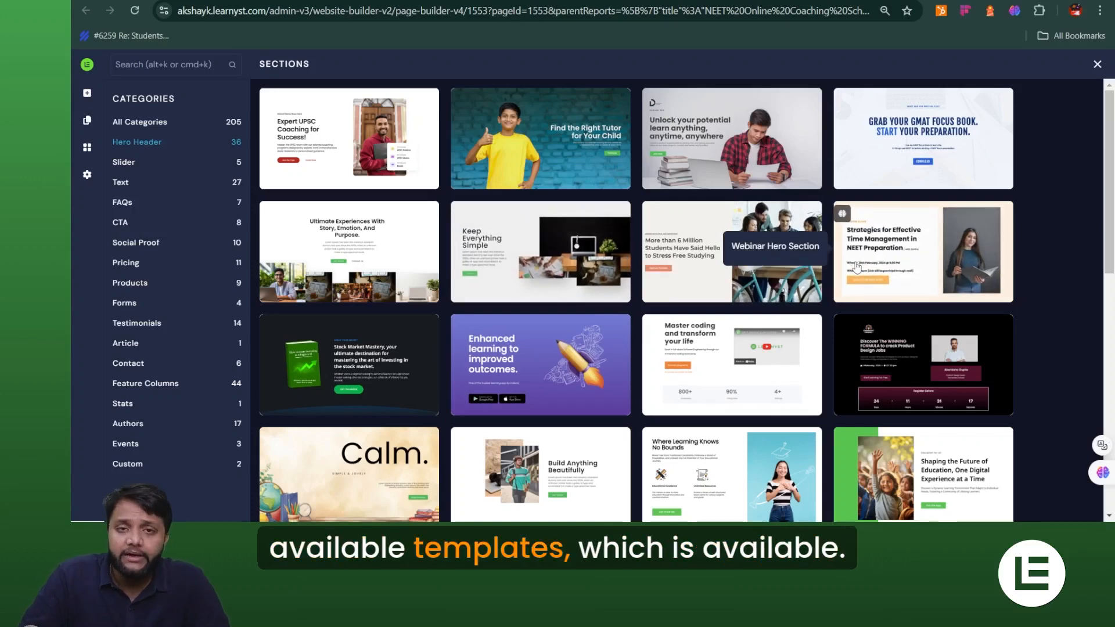
pyautogui.scroll(-2, 532, 340)
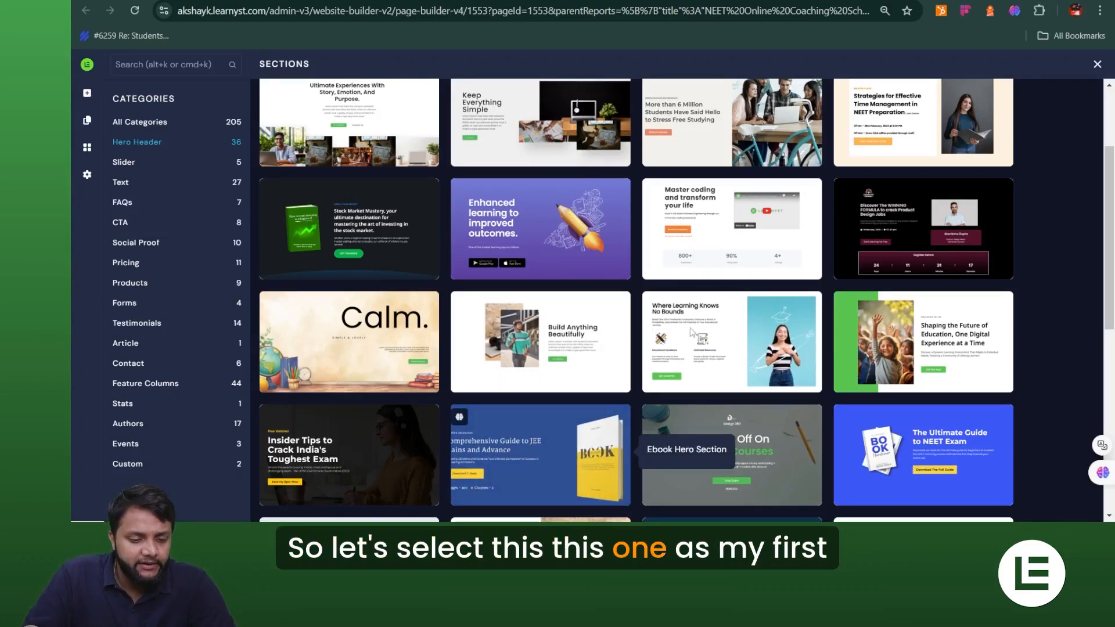
pyautogui.click(627, 450)
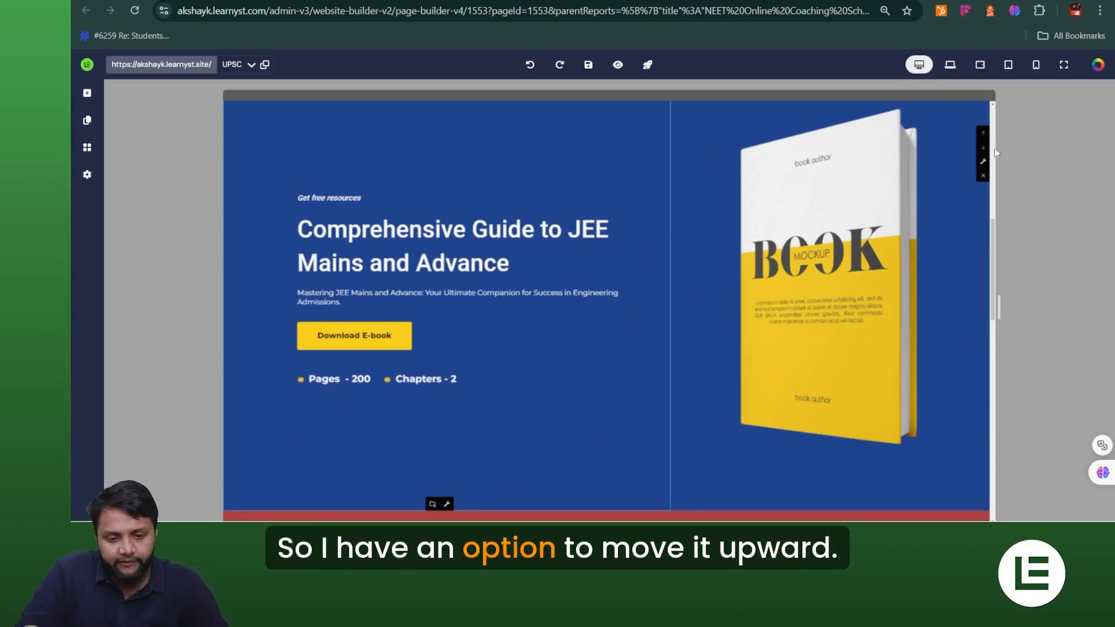
# Move the JEE ebook section up so it sits directly below the page's navigation header.
pyautogui.scroll(4, 993, 148)
pyautogui.hscroll(1, 1002, 159)
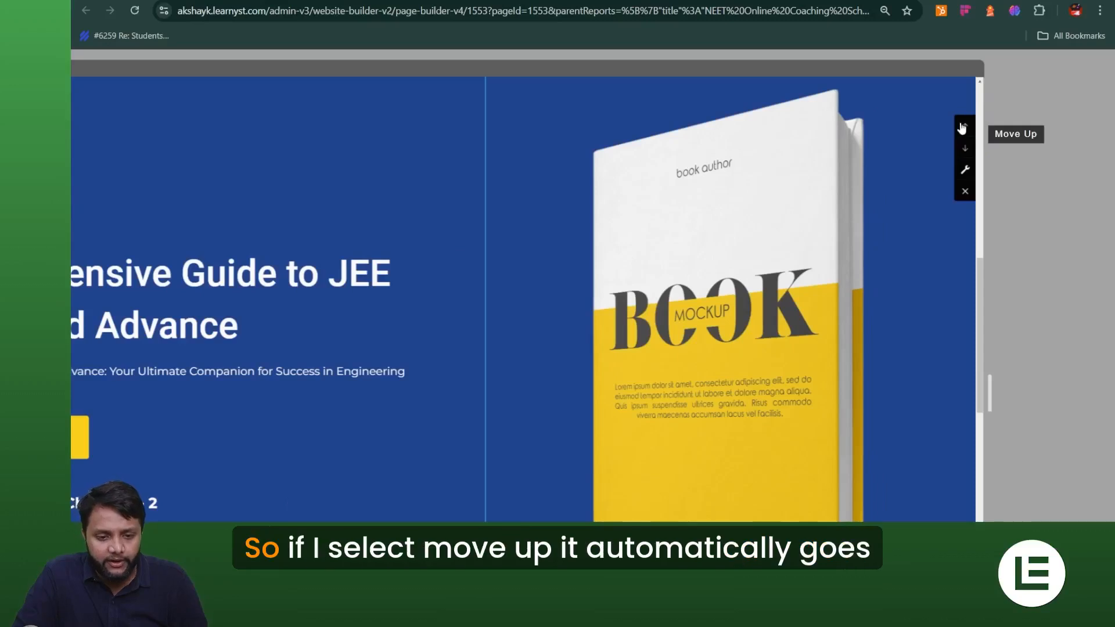
pyautogui.click(966, 129)
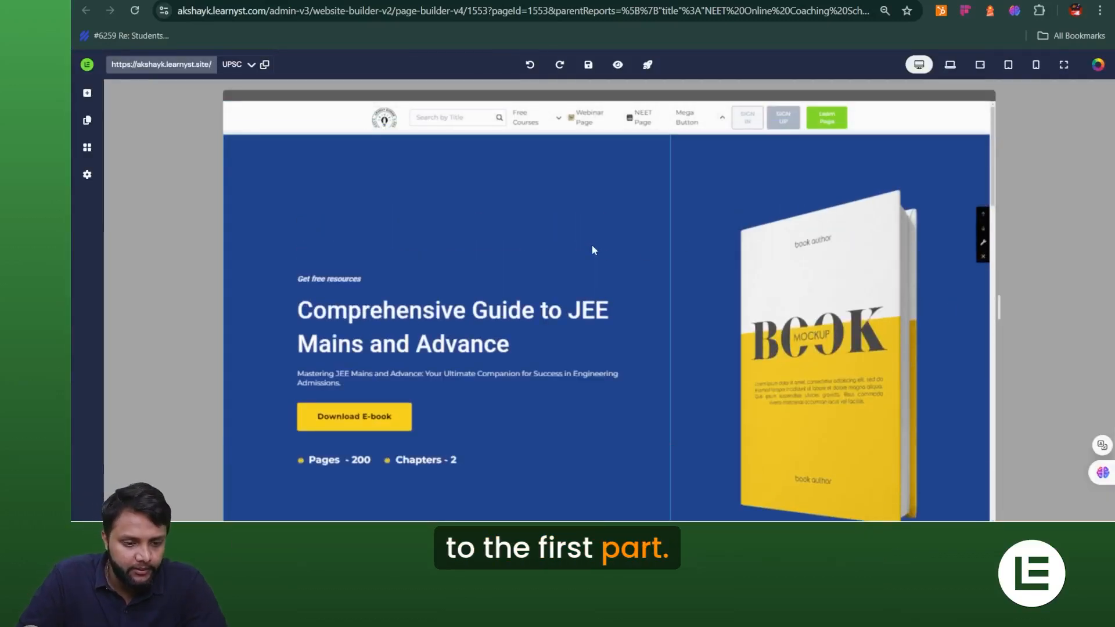
pyautogui.scroll(-3, 729, 326)
pyautogui.scroll(3, 730, 323)
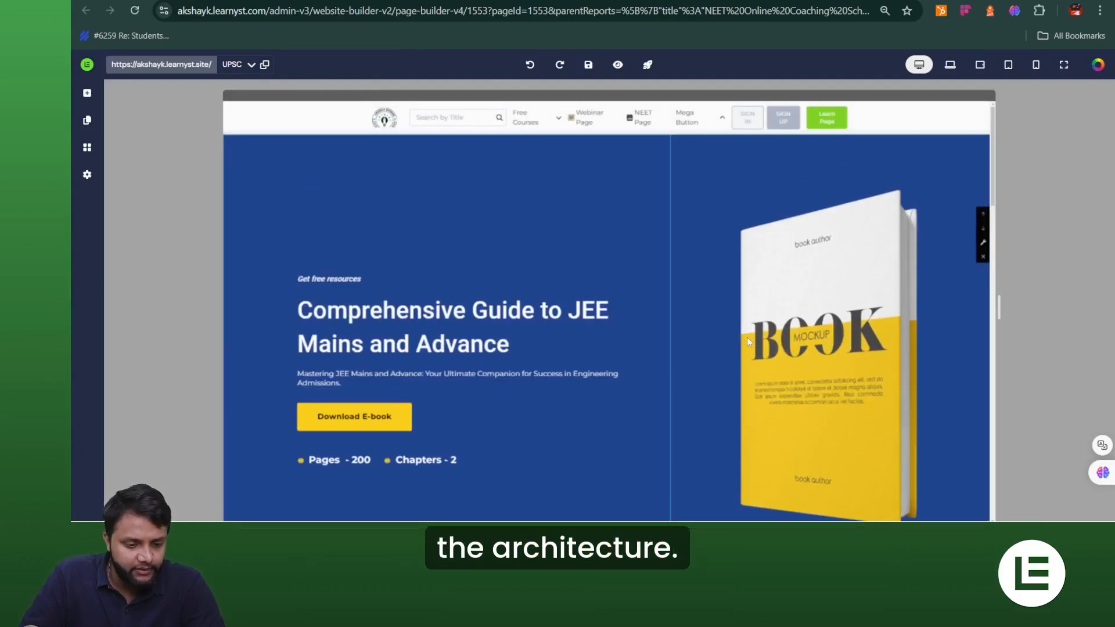
pyautogui.scroll(-2, 746, 337)
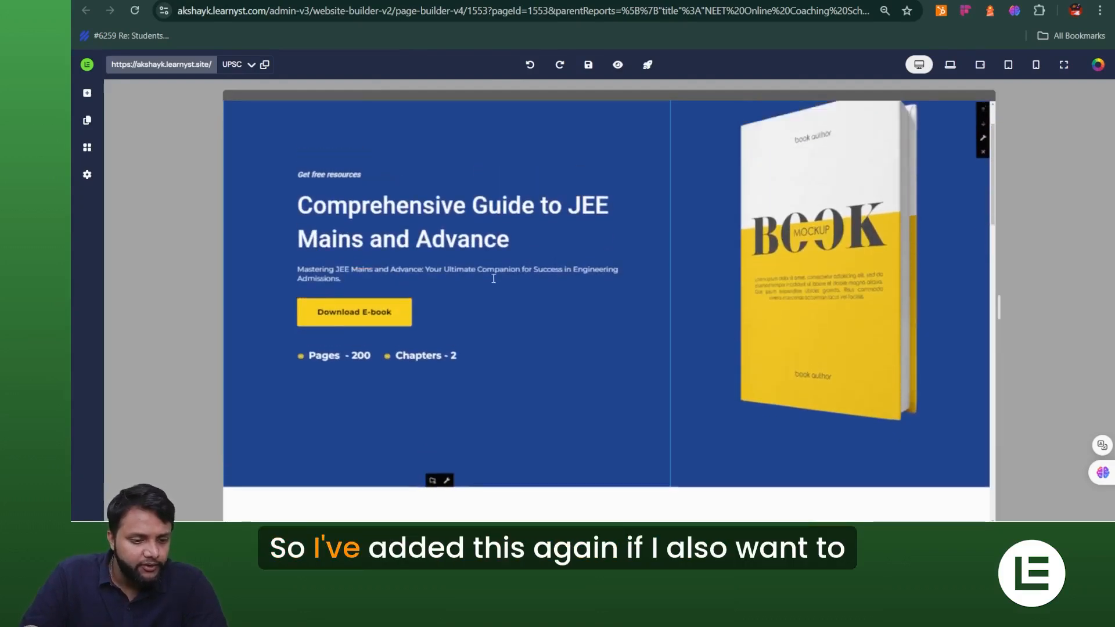
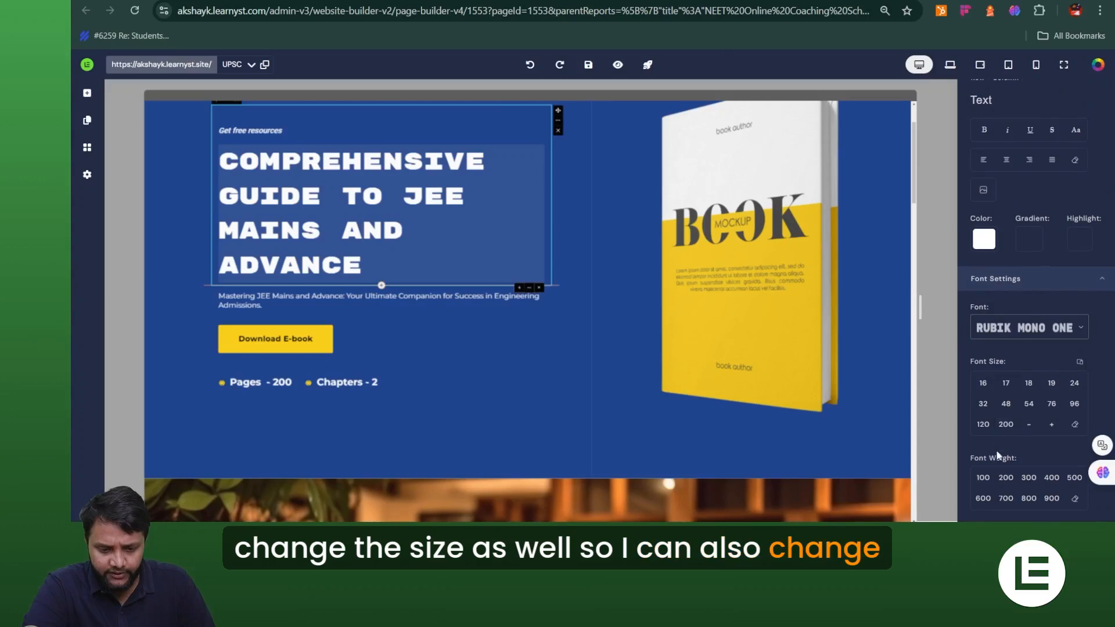
# Set the JEE heading's font size to 48 and, after trying weights 200 and 900, its font weight to 100.
pyautogui.click(1006, 405)
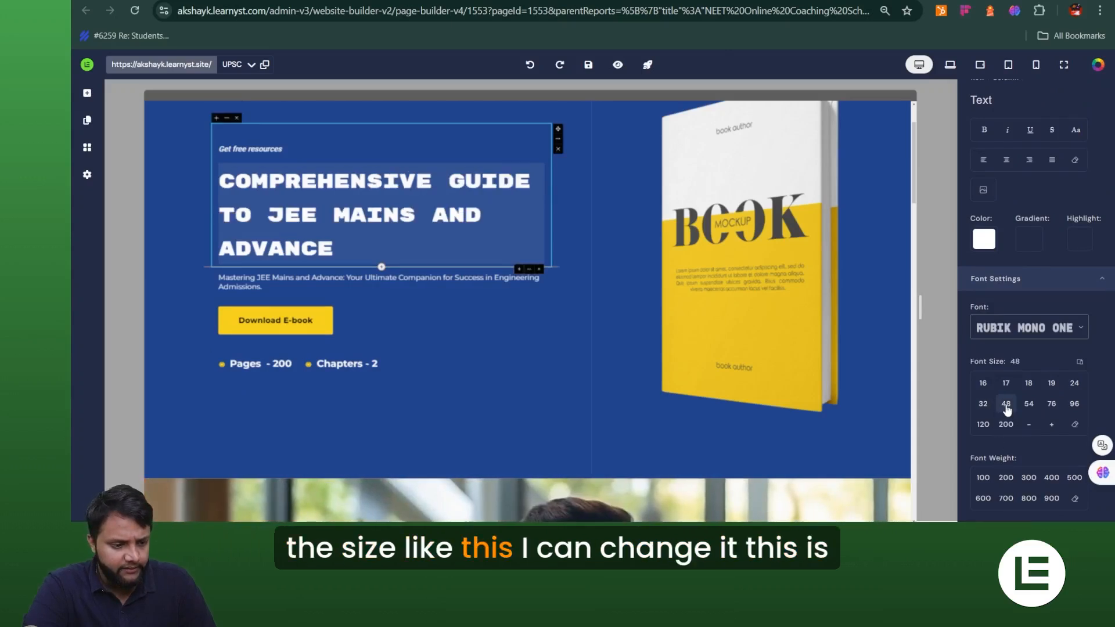
pyautogui.scroll(-1, 1008, 444)
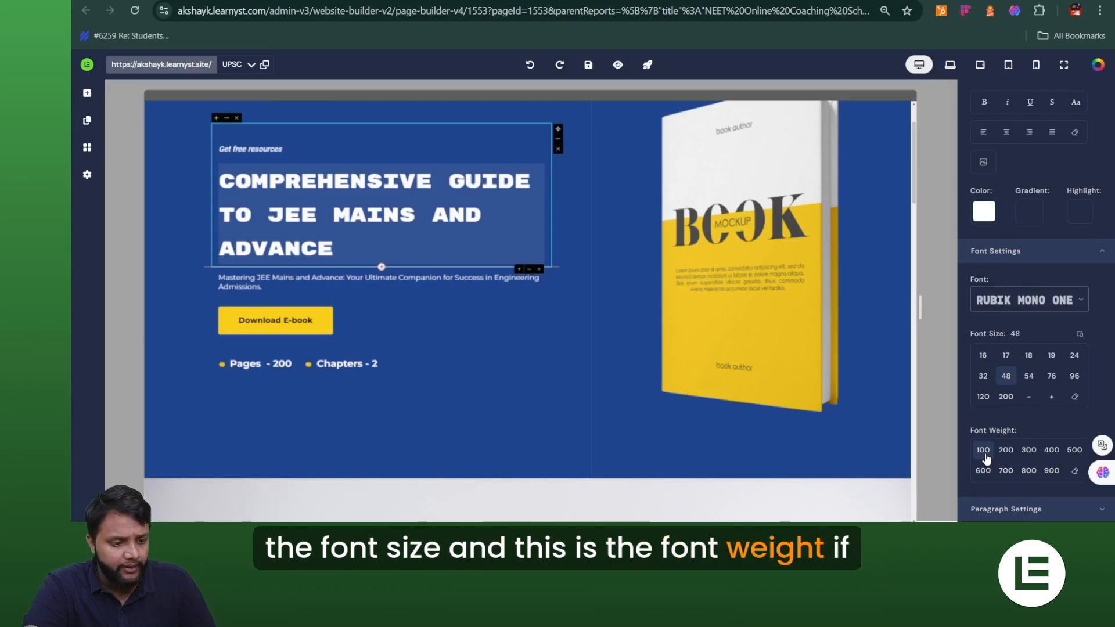
pyautogui.click(1005, 455)
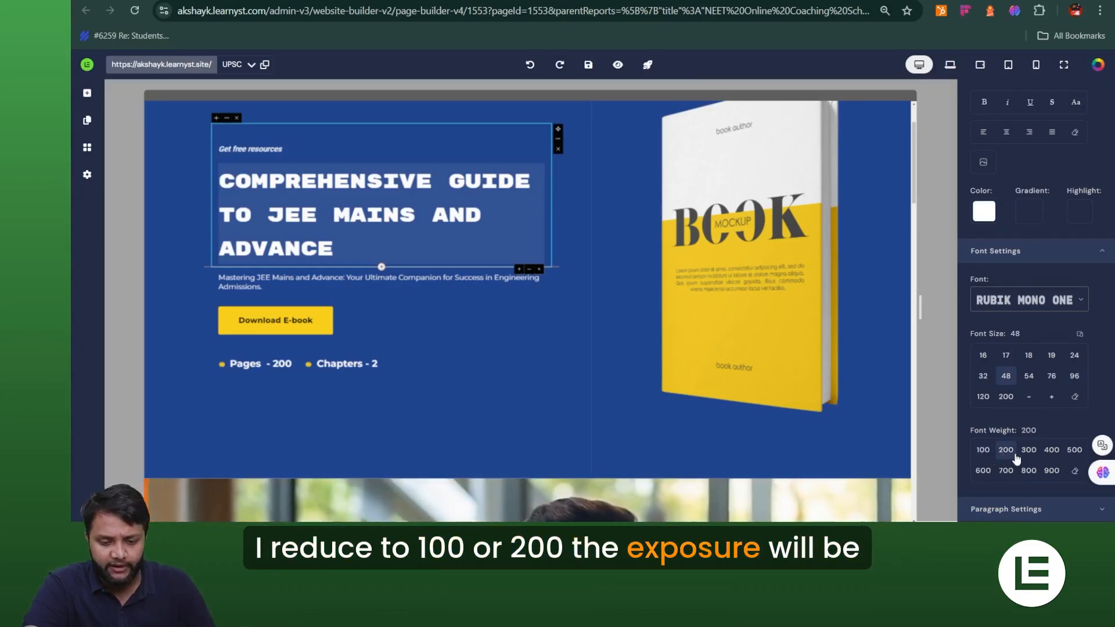
pyautogui.click(983, 468)
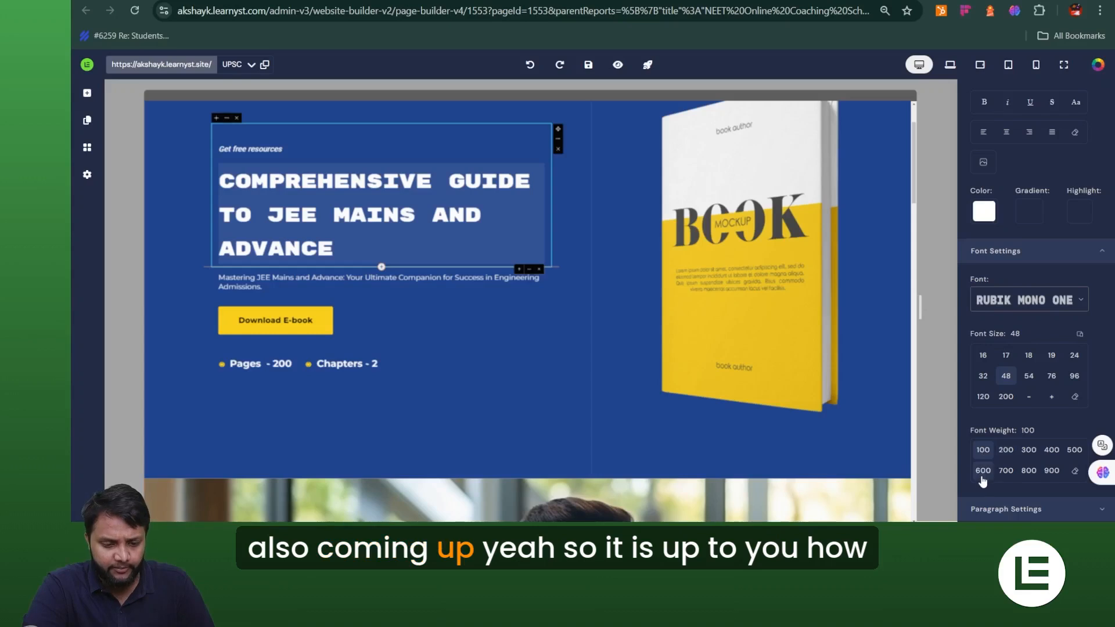
pyautogui.click(982, 452)
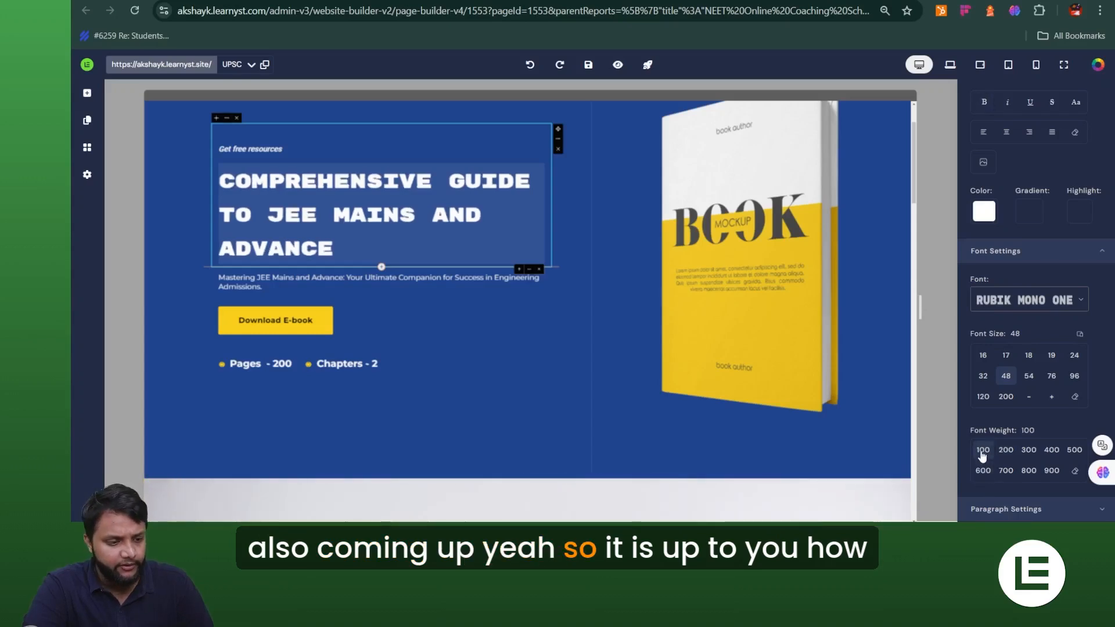
pyautogui.click(1051, 471)
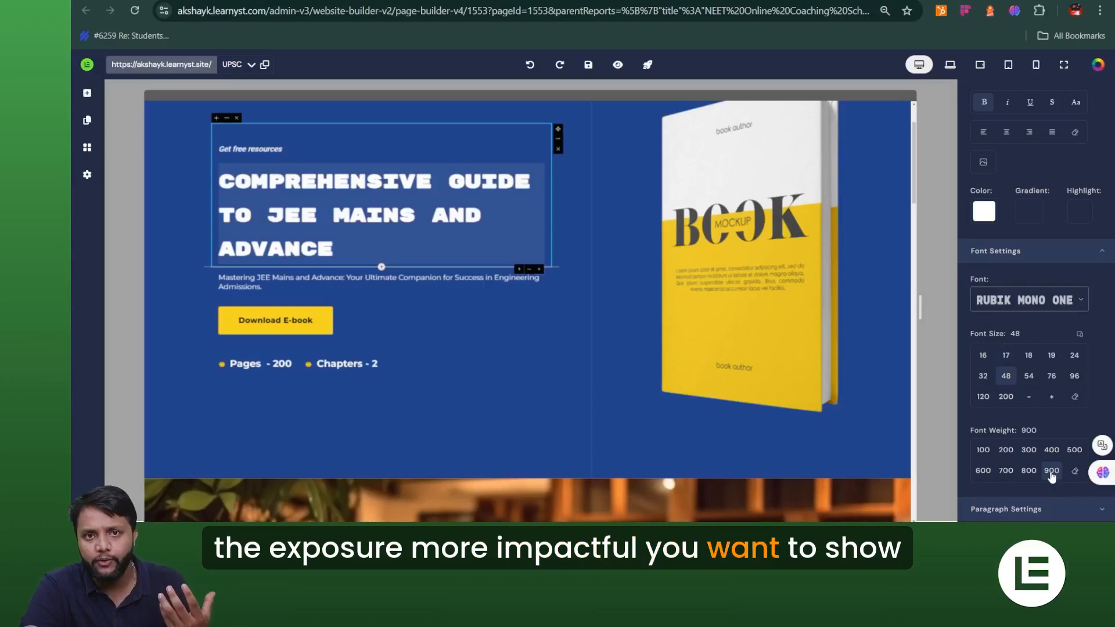
pyautogui.click(982, 450)
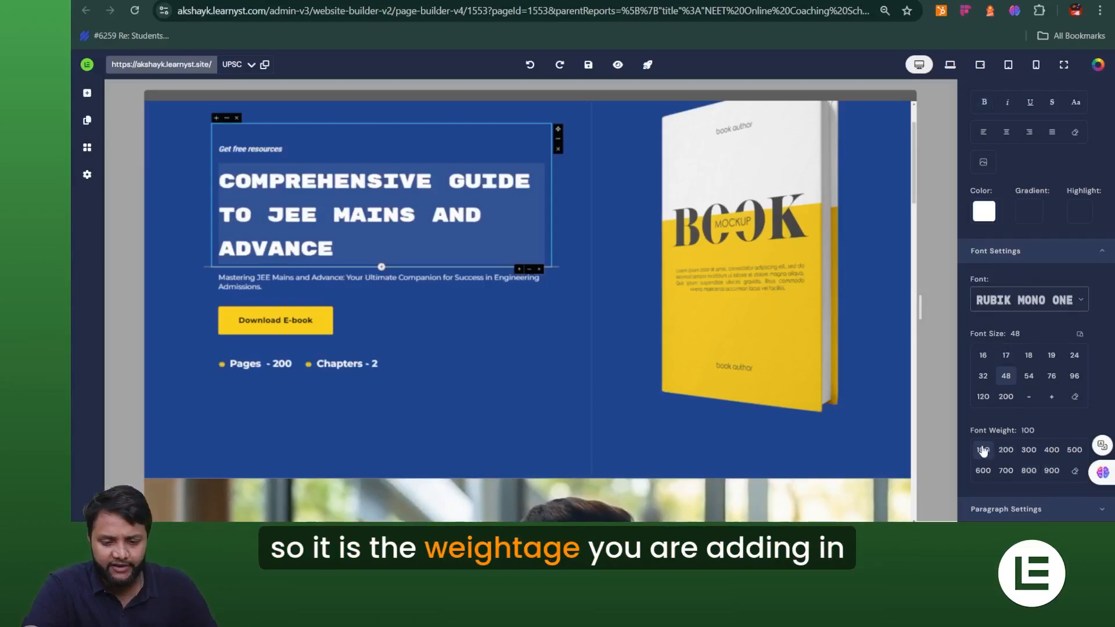
# Reduce the JEE heading's line spacing in the paragraph settings, trying 1.1 and settling on 1.
pyautogui.click(1040, 252)
pyautogui.click(1031, 360)
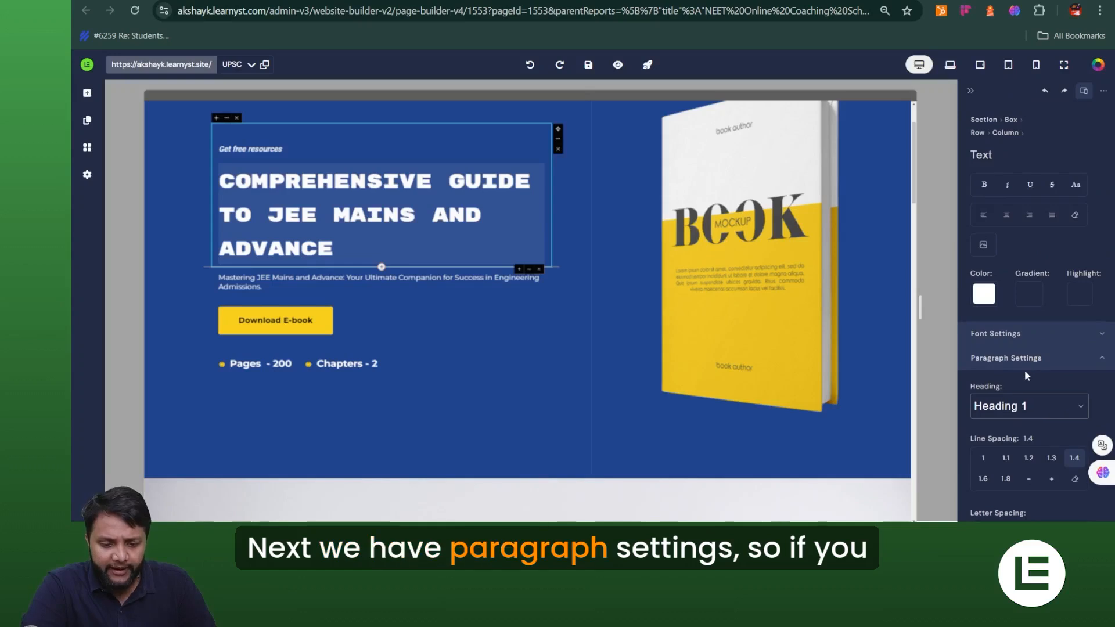
pyautogui.scroll(-2, 1024, 371)
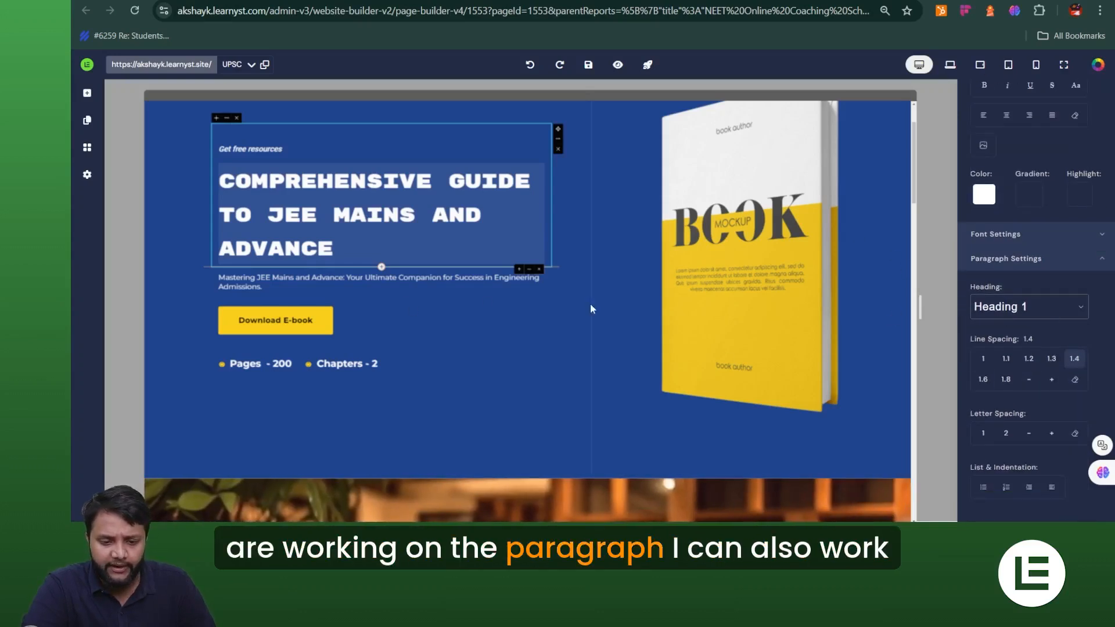
pyautogui.click(1008, 359)
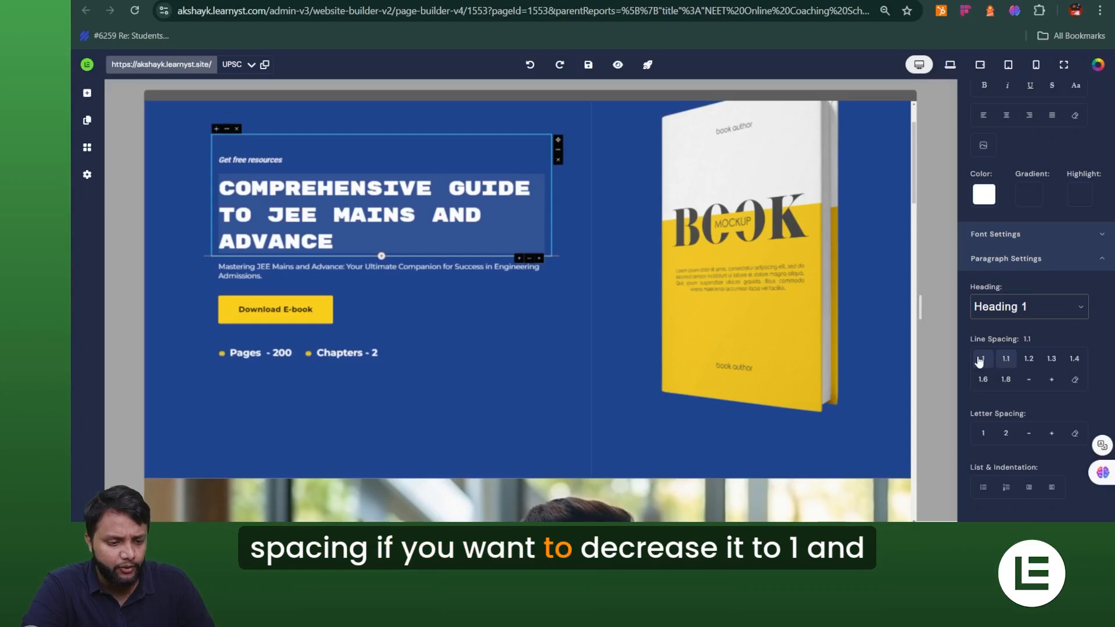
pyautogui.click(981, 360)
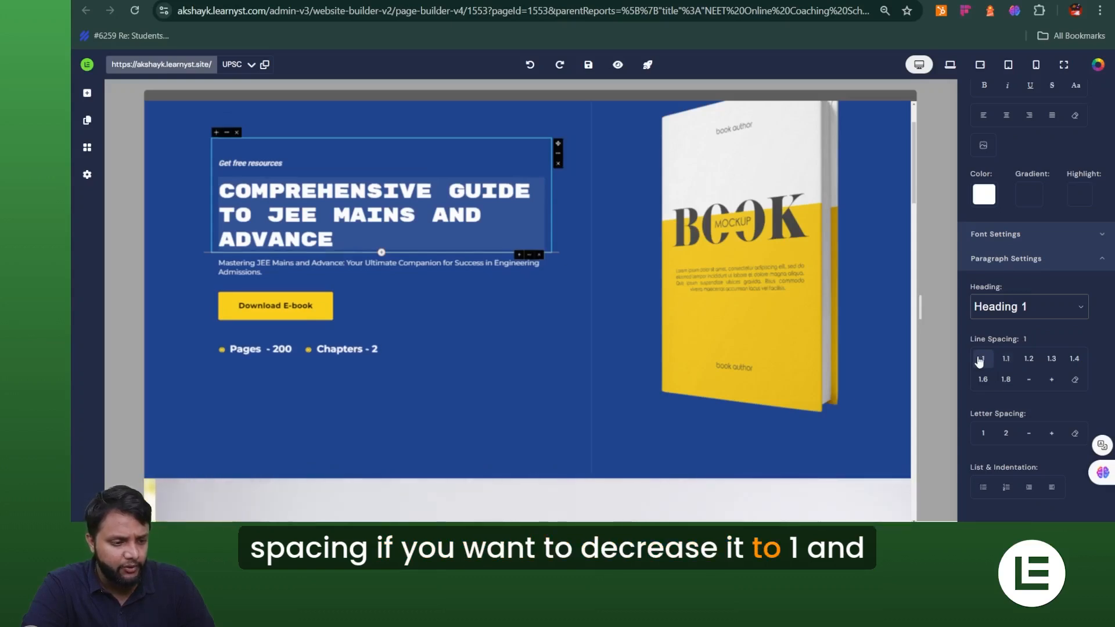
# Try letter spacings of 1, -1 and 3 on the JEE heading and return it to its default spacing.
pyautogui.click(982, 434)
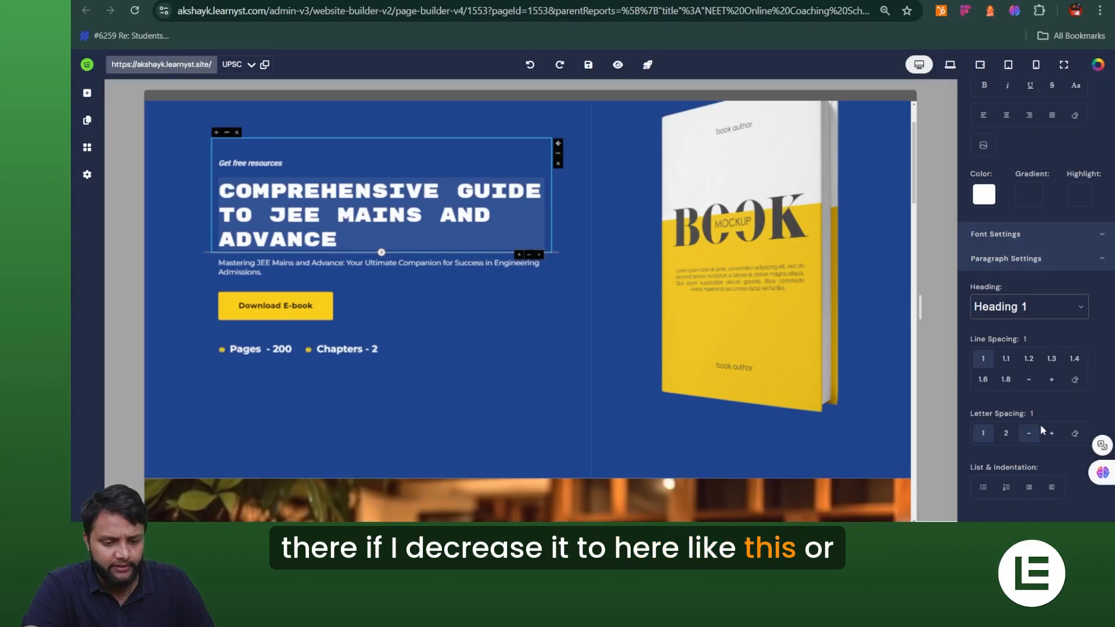
pyautogui.click(1029, 434)
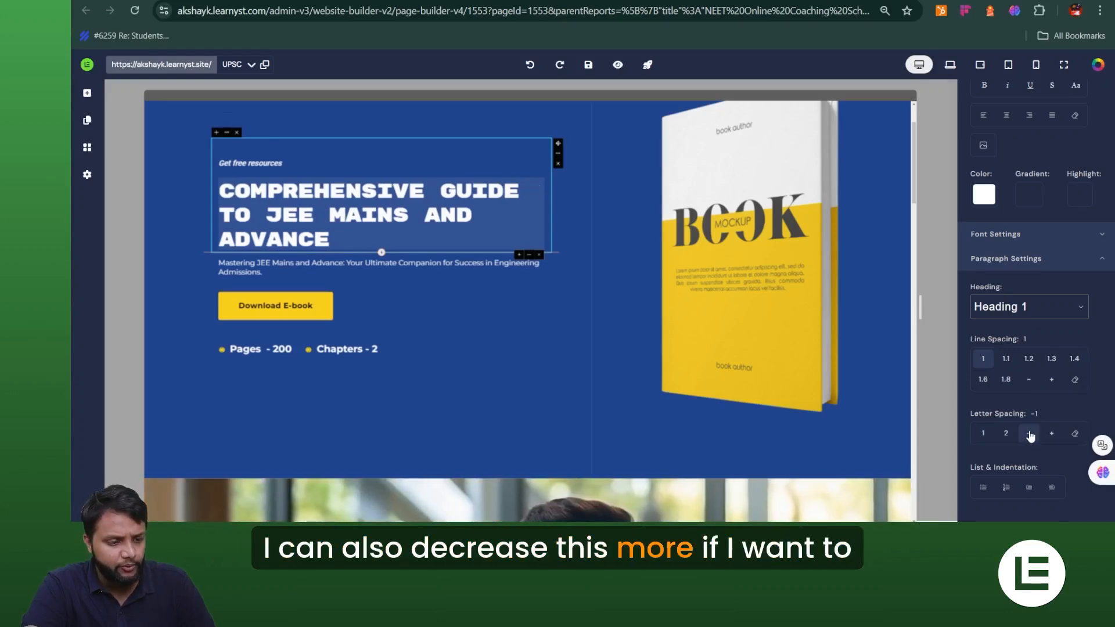
pyautogui.click(1052, 435)
pyautogui.click(1052, 434)
pyautogui.click(1052, 435)
pyautogui.click(1052, 435)
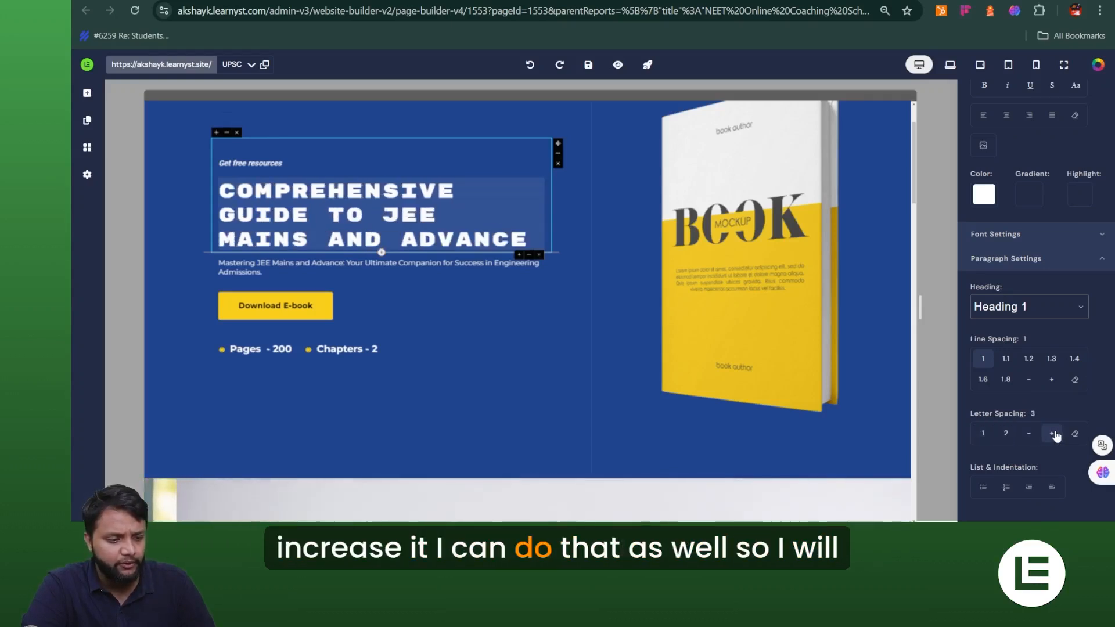
pyautogui.click(1052, 435)
pyautogui.click(1029, 435)
pyautogui.click(1029, 435)
pyautogui.click(1029, 435)
pyautogui.click(1029, 435)
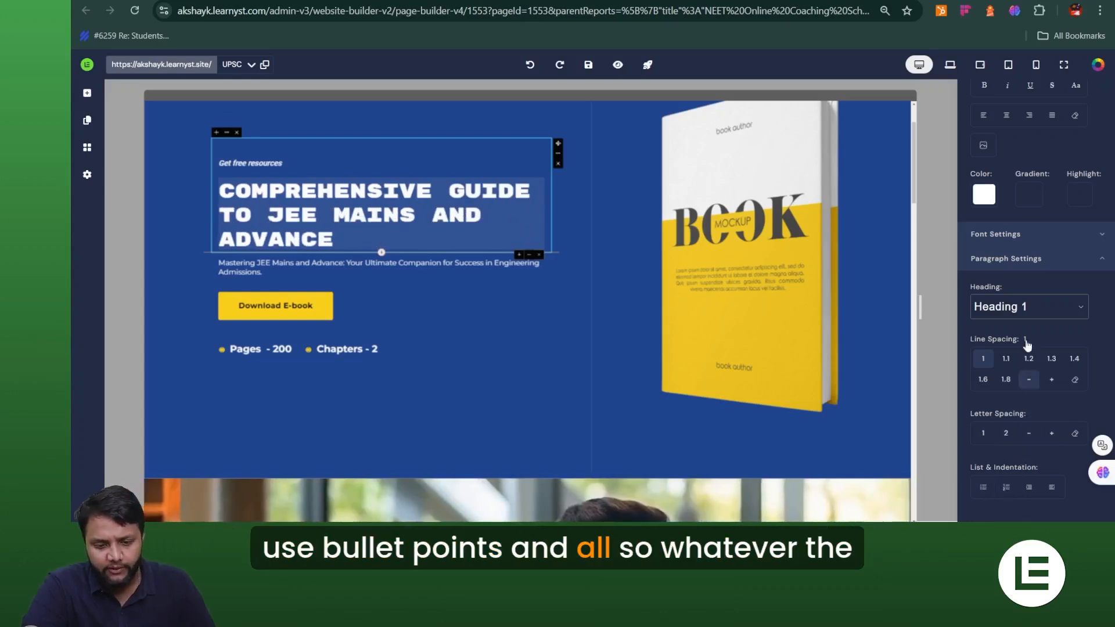
# Underline the JEE heading and apply a saved green gradient to its text.
pyautogui.click(1059, 261)
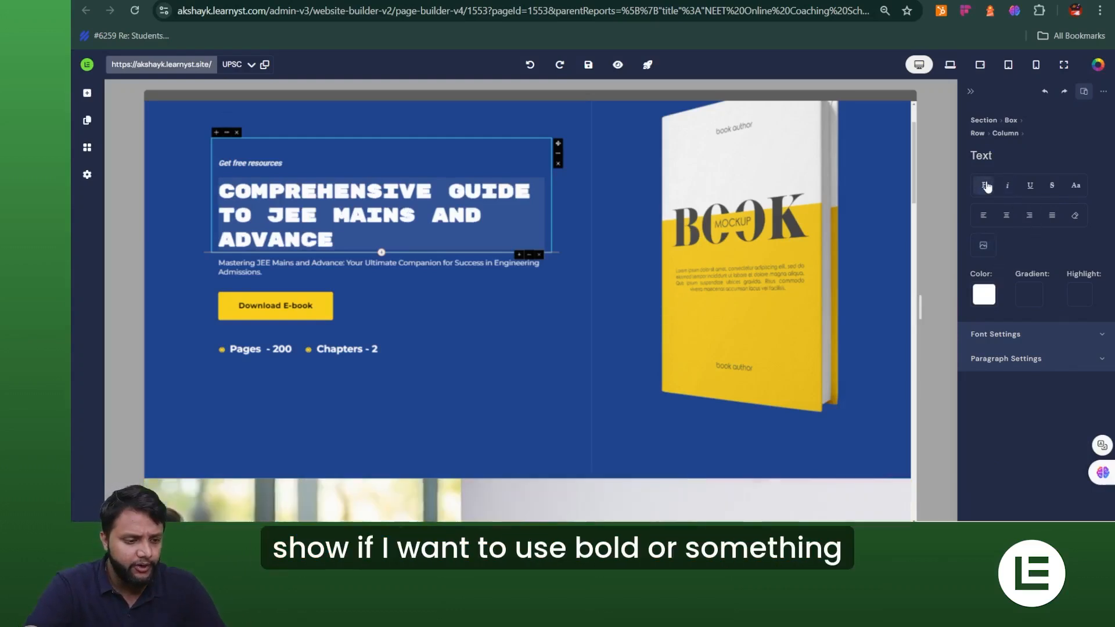
pyautogui.click(1025, 187)
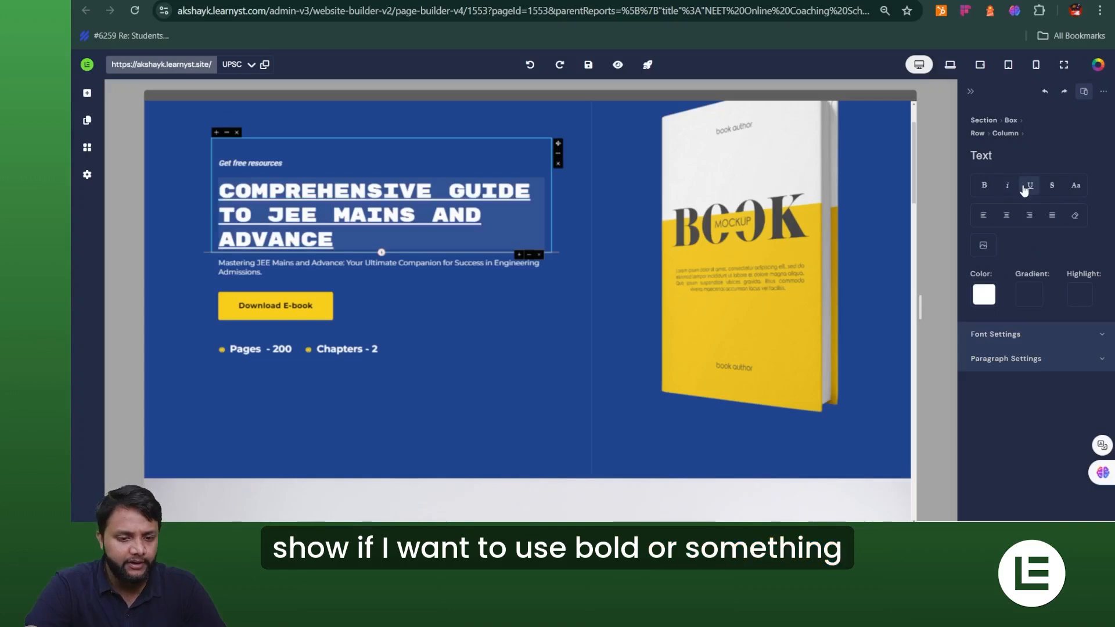
pyautogui.click(1036, 298)
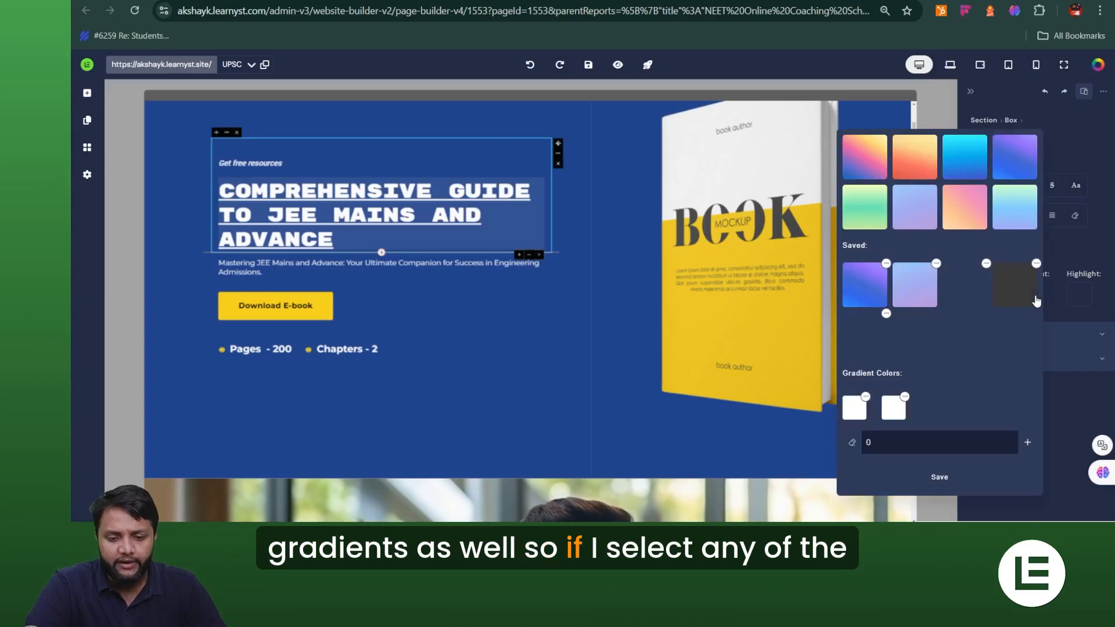
pyautogui.click(1034, 297)
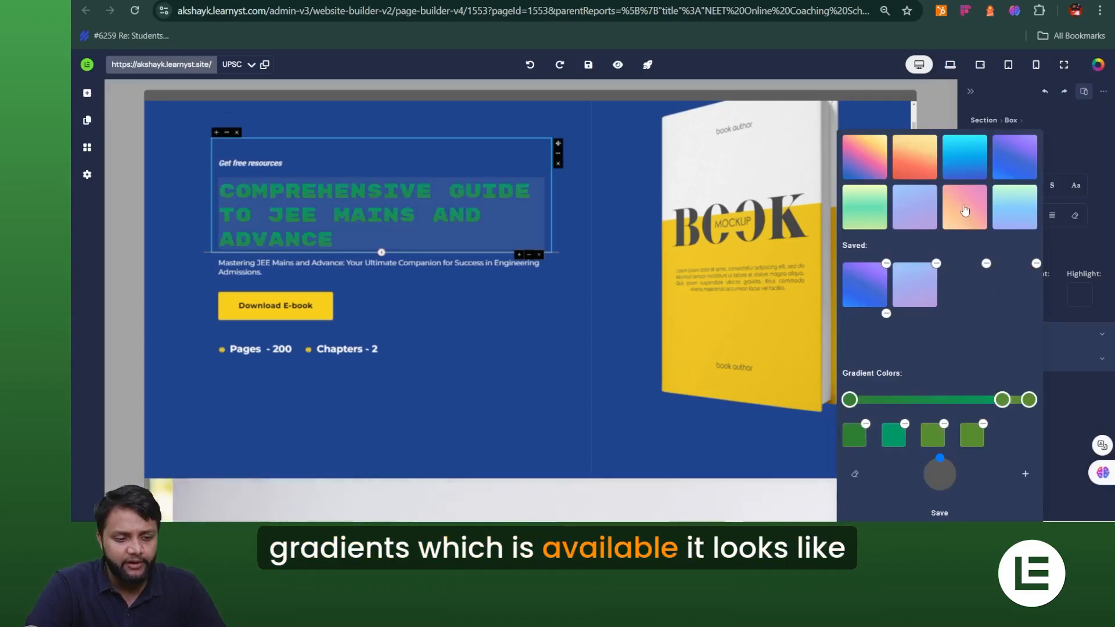
# Apply the preset red-to-yellow gradient to the JEE heading's text and close the gradient picker.
pyautogui.click(900, 157)
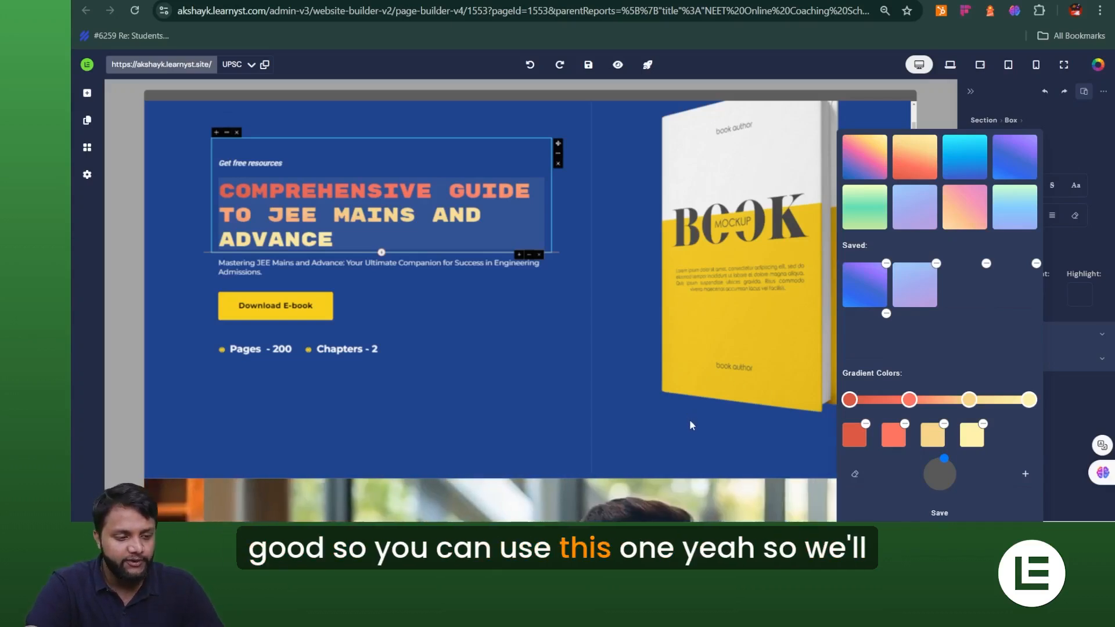
pyautogui.click(706, 337)
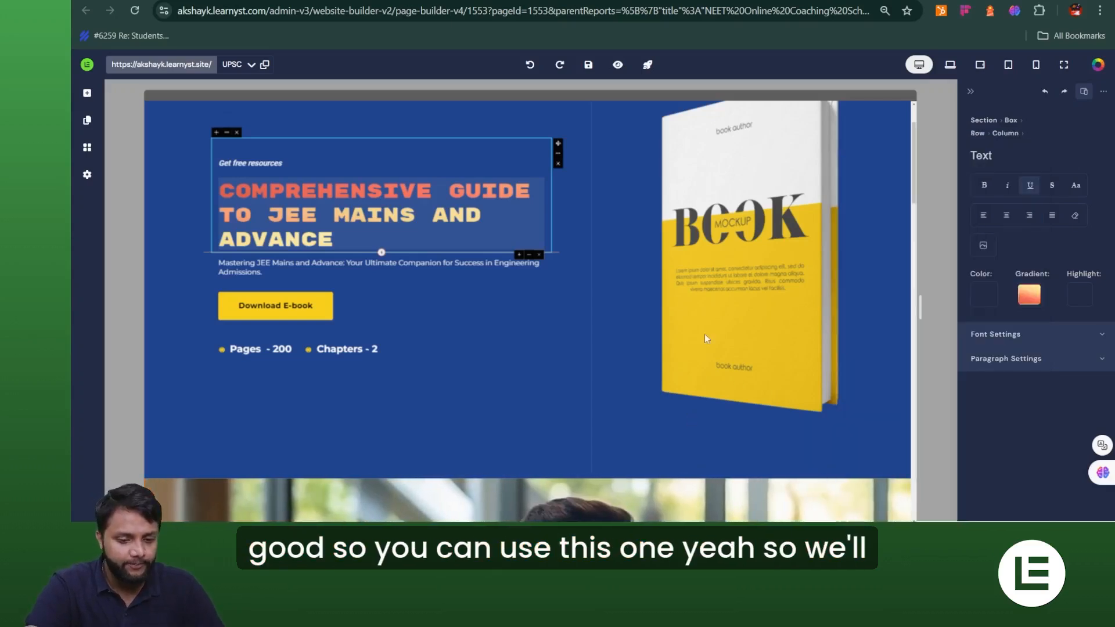
pyautogui.click(379, 348)
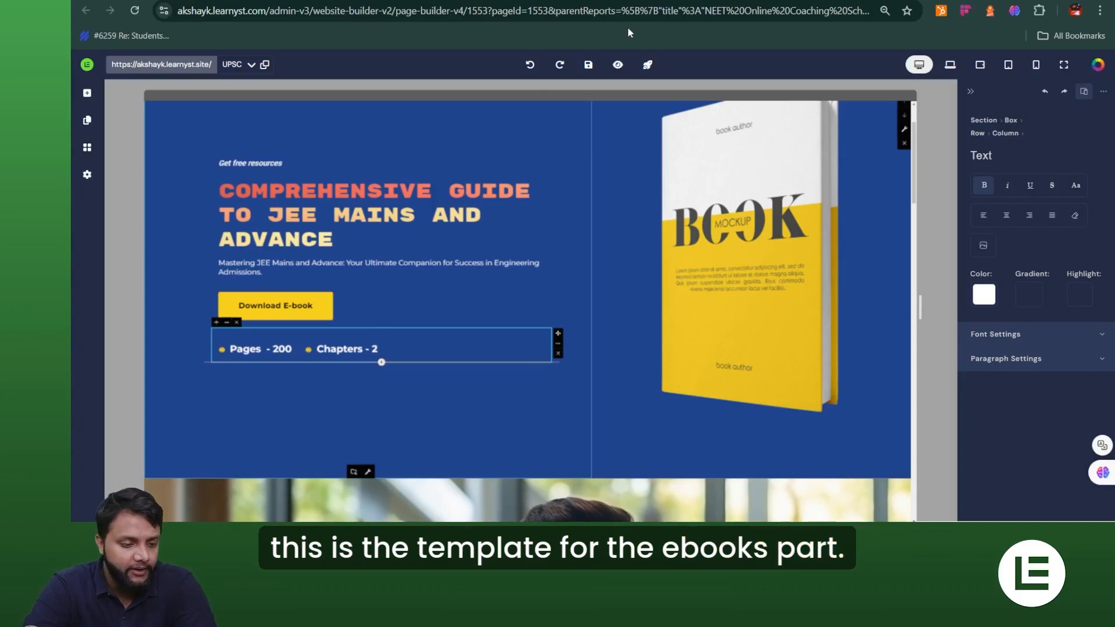
pyautogui.scroll(2, 573, 217)
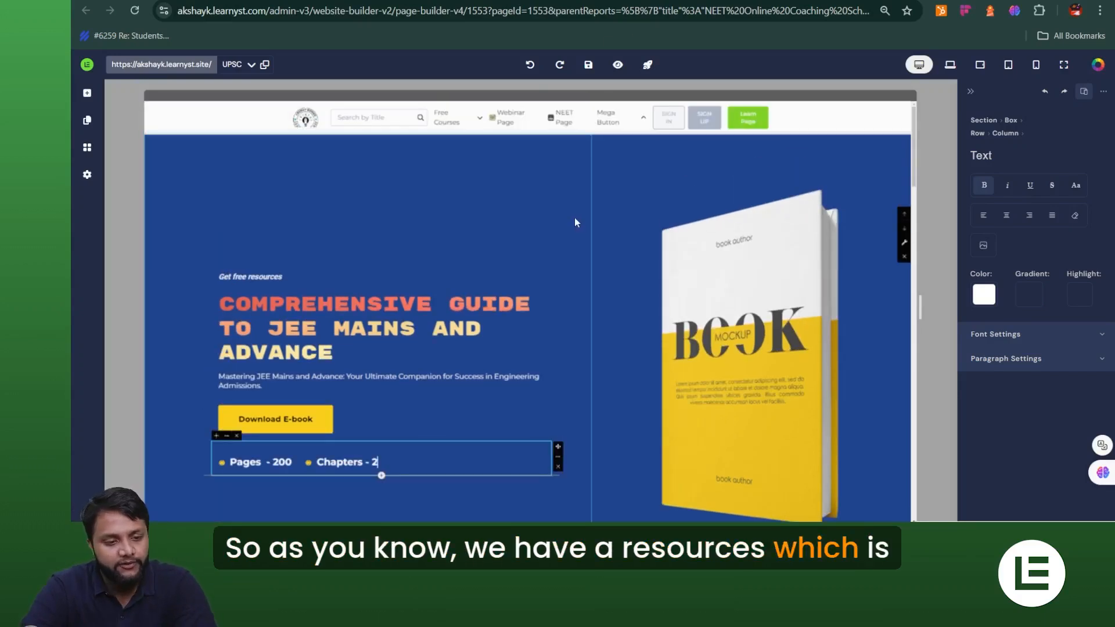
# Link the Download E-book button to the Go to Product Checkout action for the Yoga 2.0 product.
pyautogui.click(291, 421)
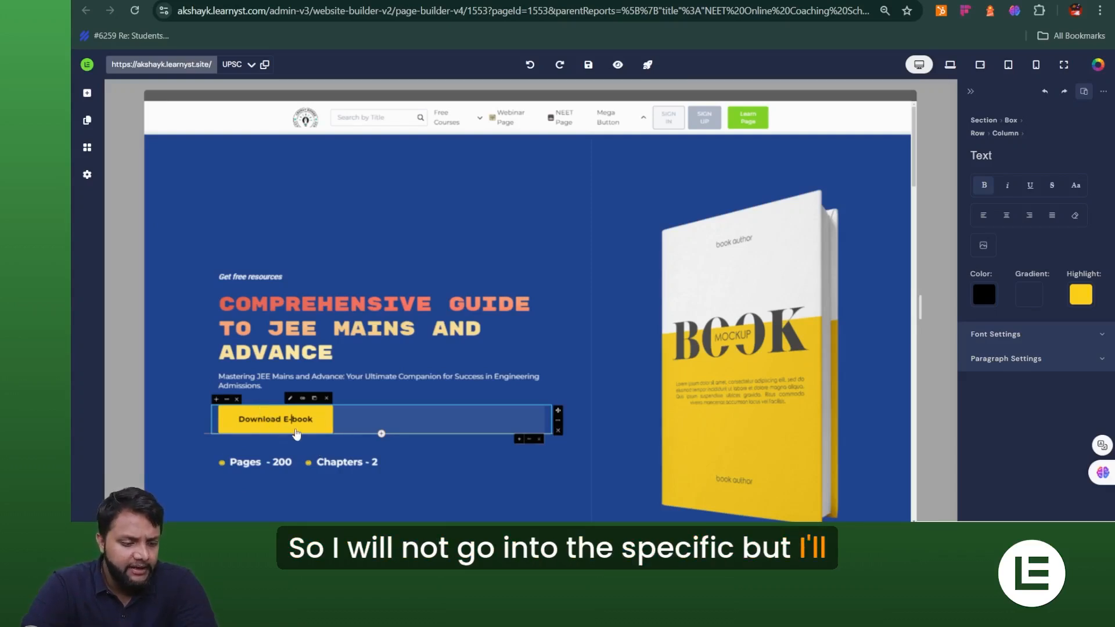
pyautogui.scroll(-2, 302, 426)
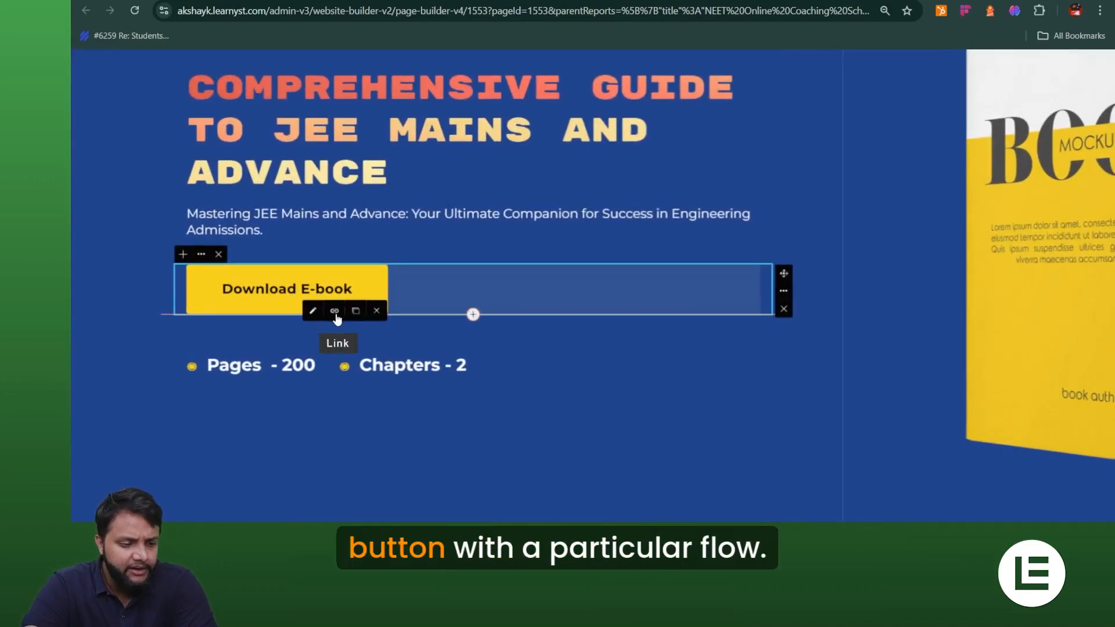
pyautogui.click(335, 311)
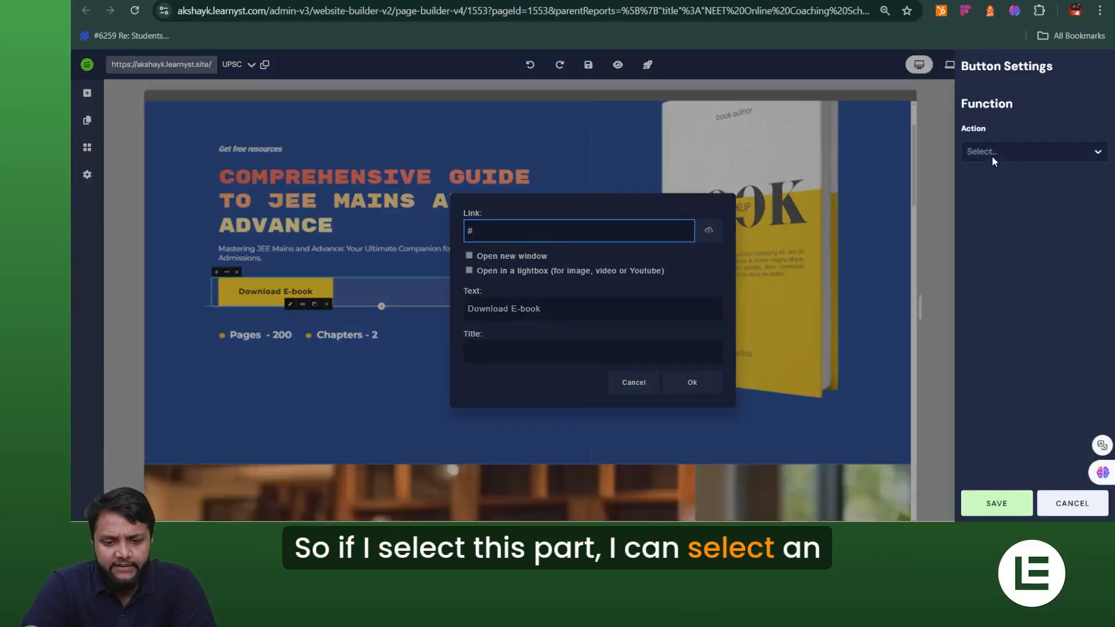
pyautogui.click(1014, 155)
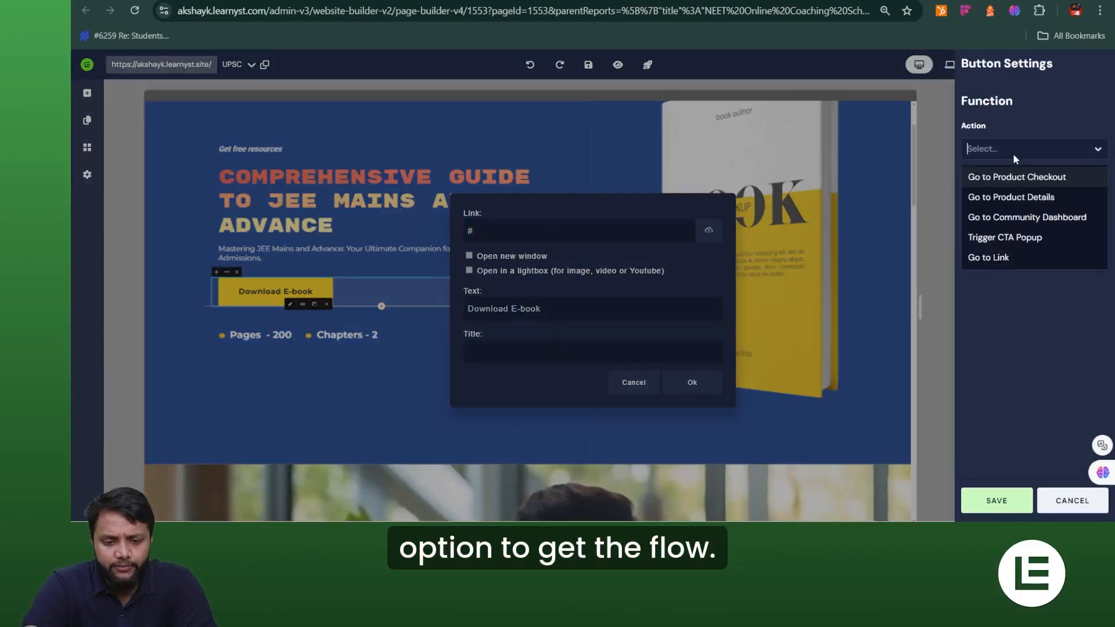
pyautogui.click(1036, 177)
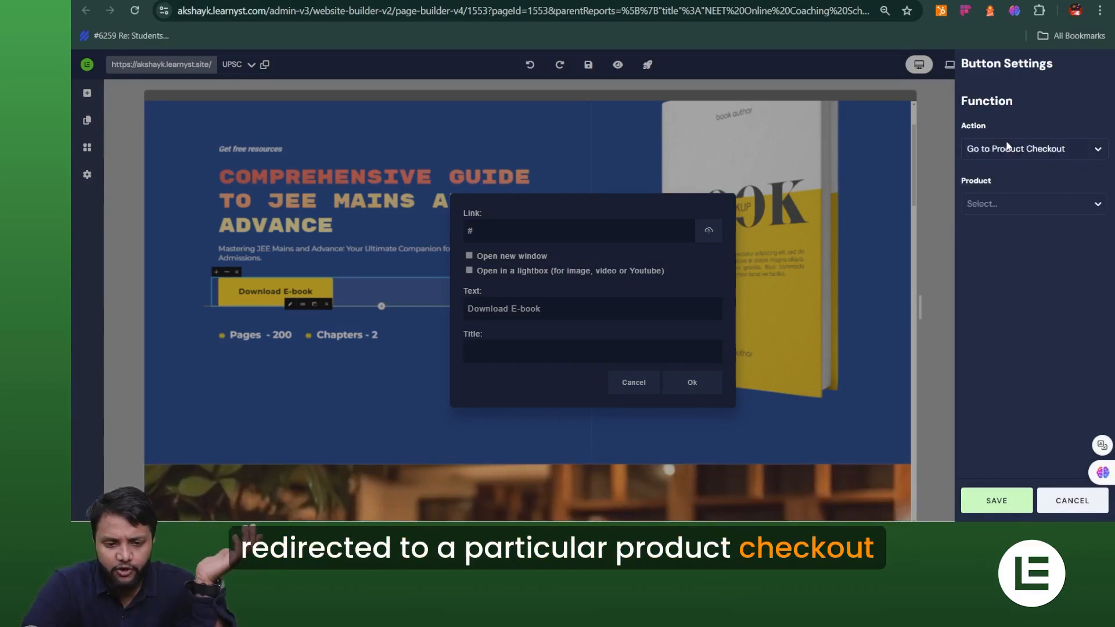
pyautogui.click(992, 198)
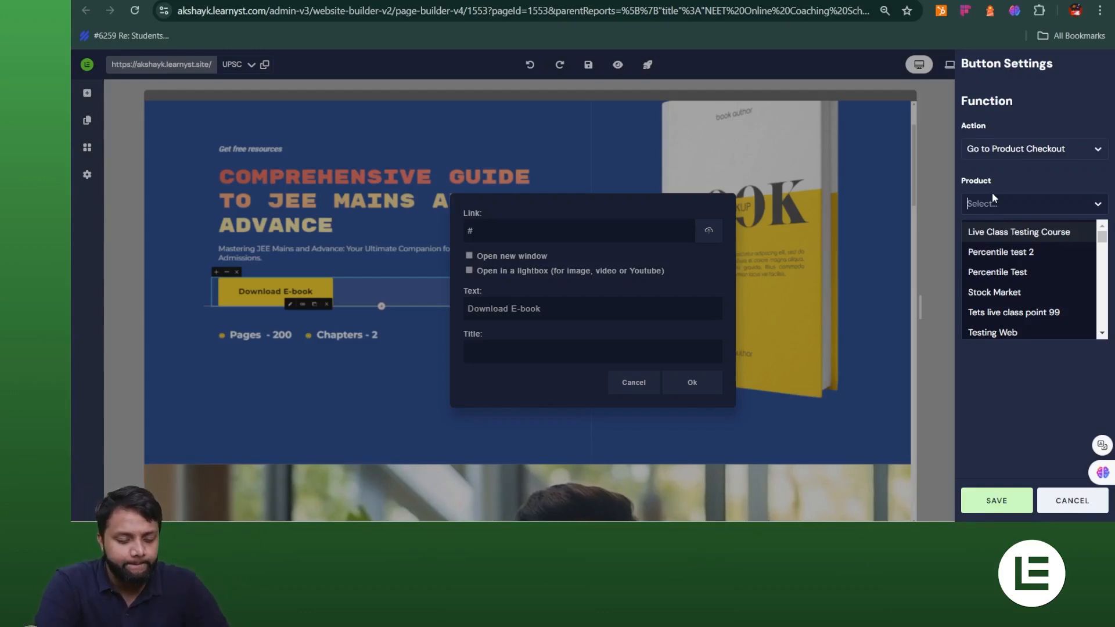
pyautogui.write('yoga')
pyautogui.click(990, 232)
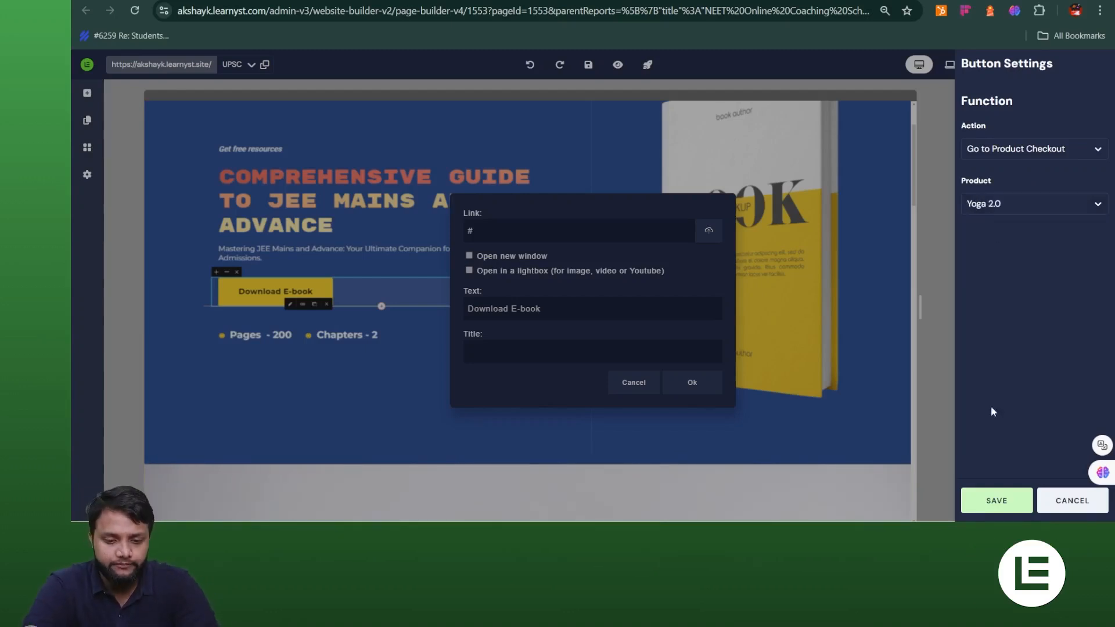
pyautogui.click(1000, 499)
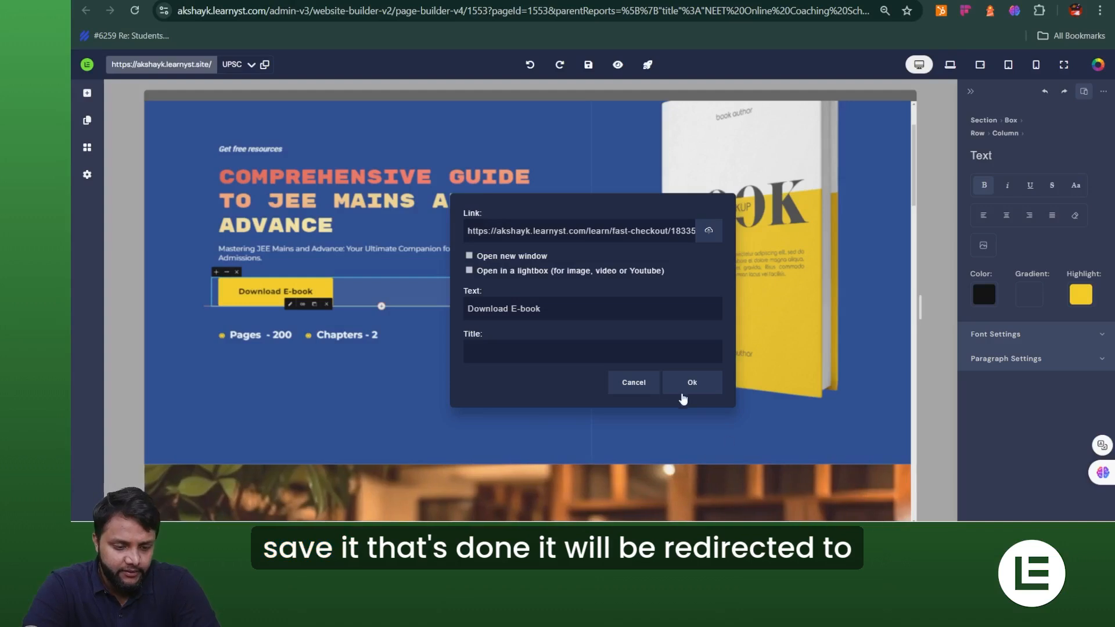
pyautogui.click(698, 390)
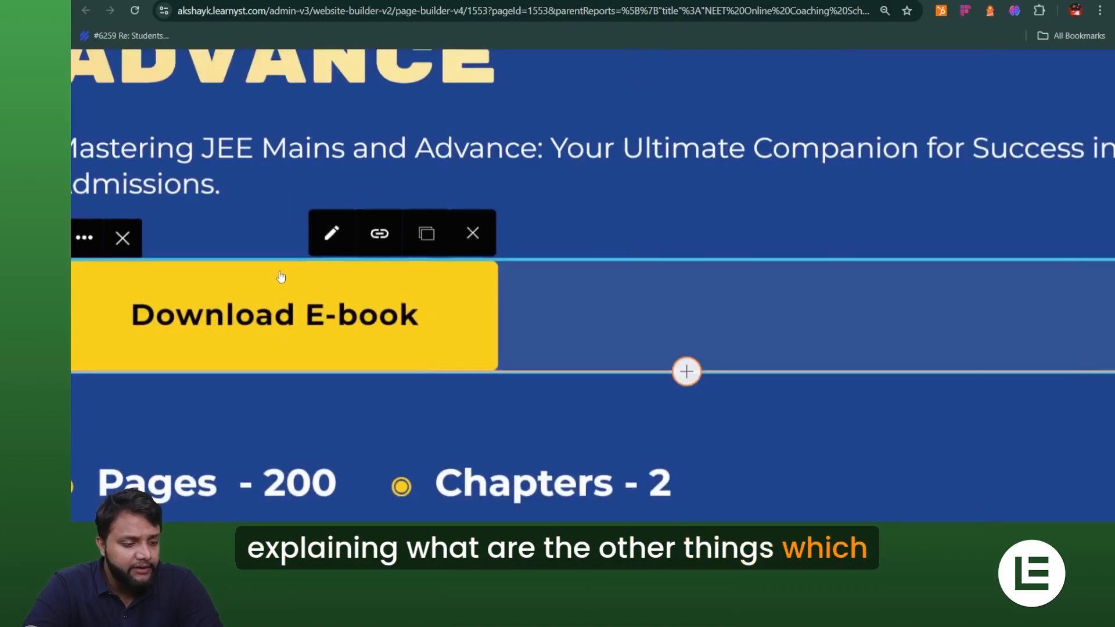
# Duplicate the Download E-book button within its row.
pyautogui.hscroll(-3, 281, 277)
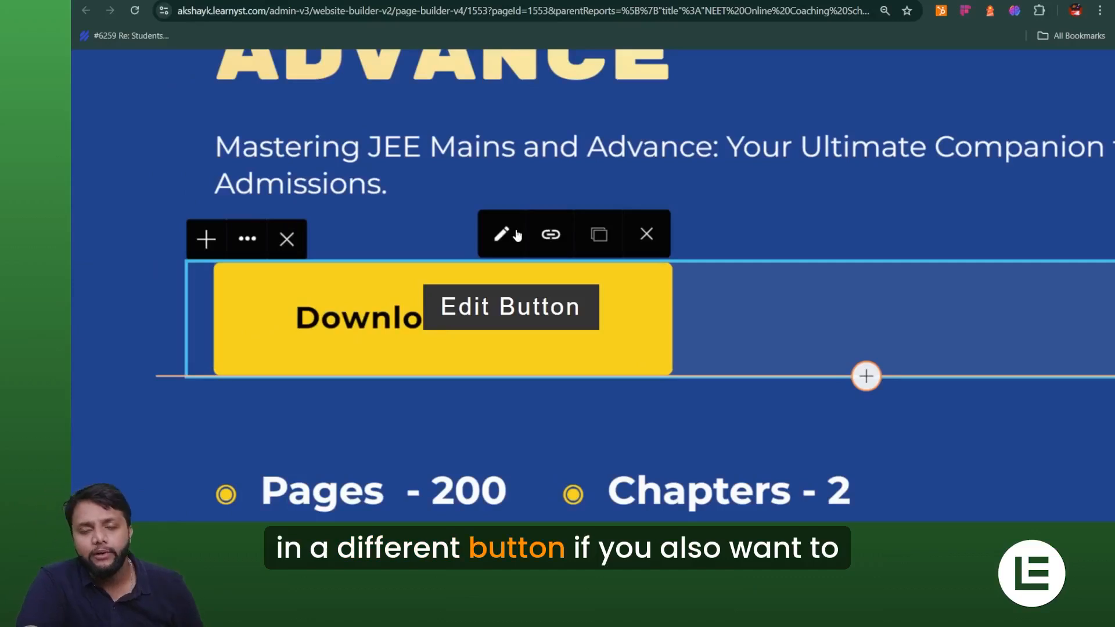
pyautogui.click(598, 236)
pyautogui.hscroll(3, 639, 331)
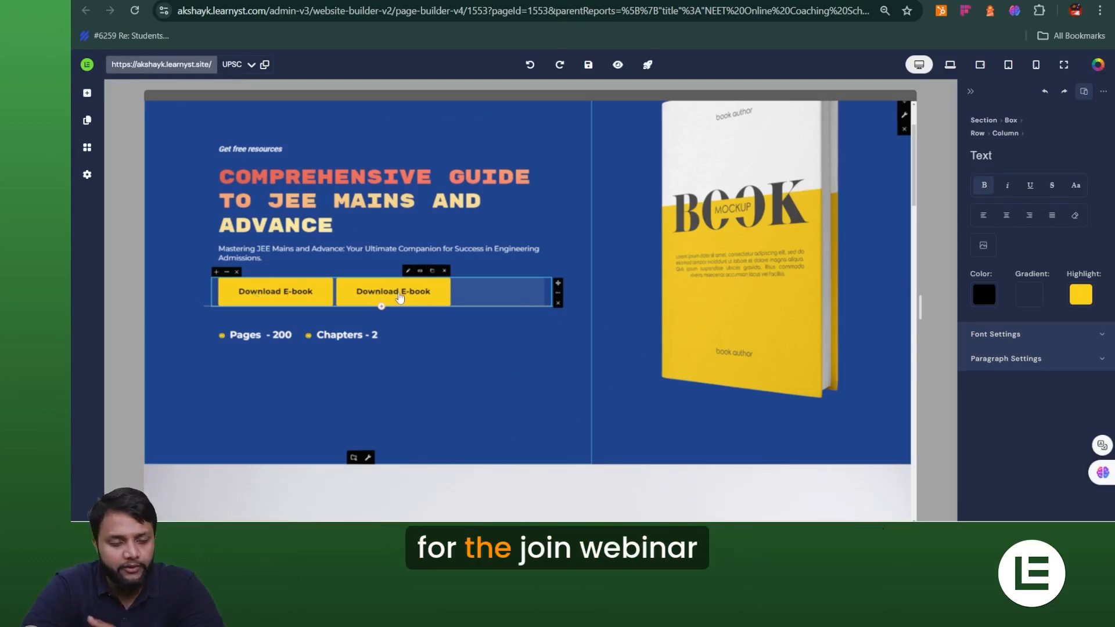
# Change the duplicated button's label to "Join Webinar".
pyautogui.doubleClick(399, 296)
pyautogui.press('BackSpace')
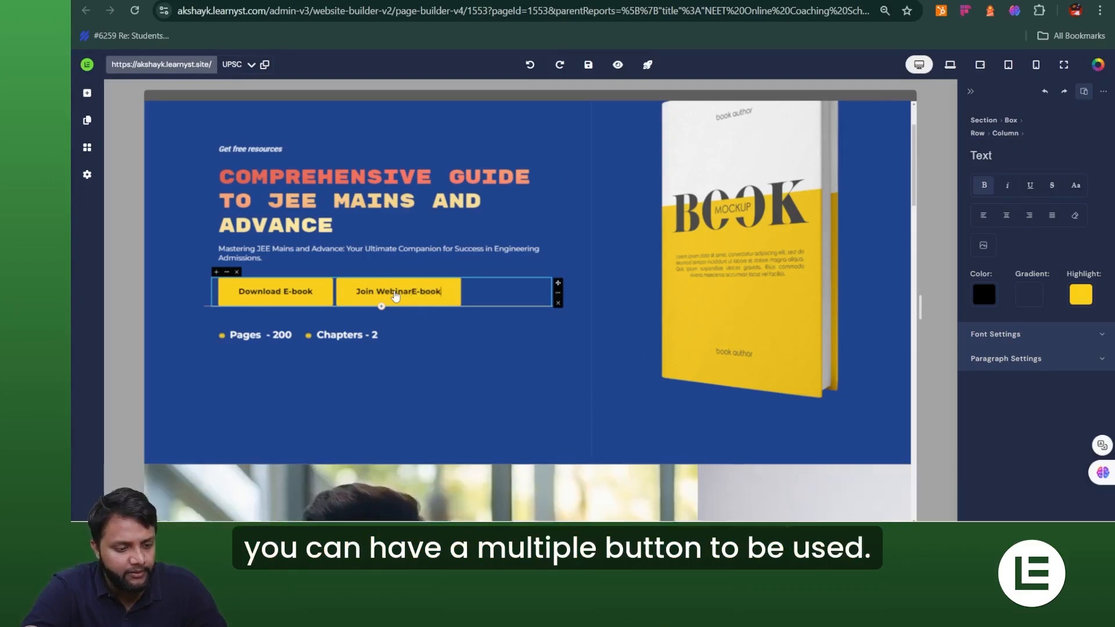
pyautogui.press('BackSpace')
pyautogui.press('BackSpace')
pyautogui.press('BackSpace')
pyautogui.press('BackSpace')
pyautogui.press('BackSpace')
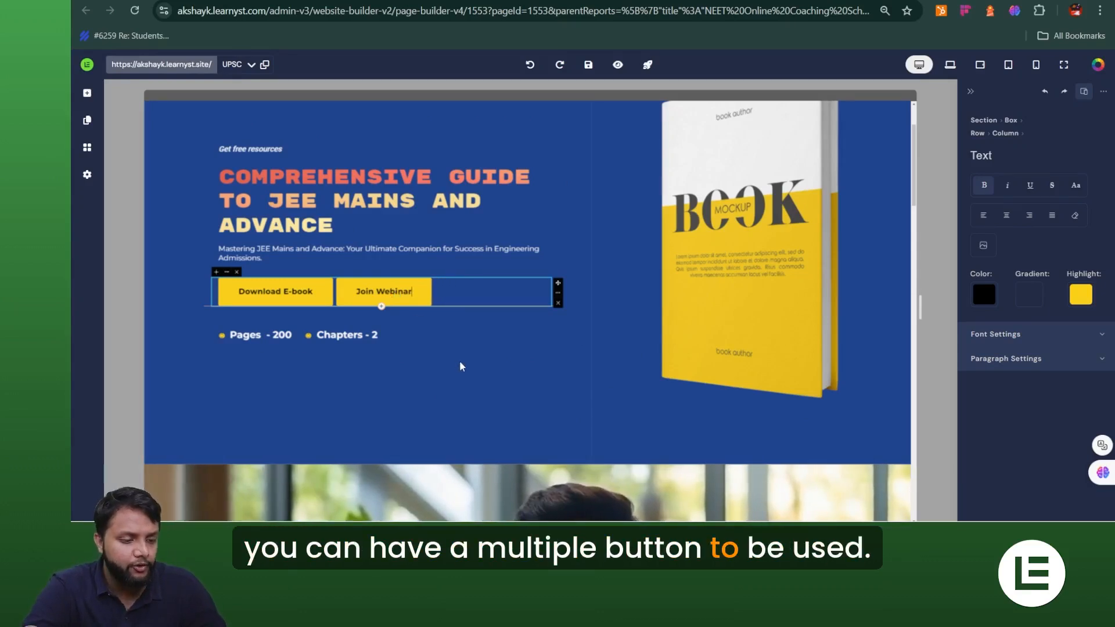
# Open the column settings for the two buttons and set the column's text color to Dark.
pyautogui.click(382, 301)
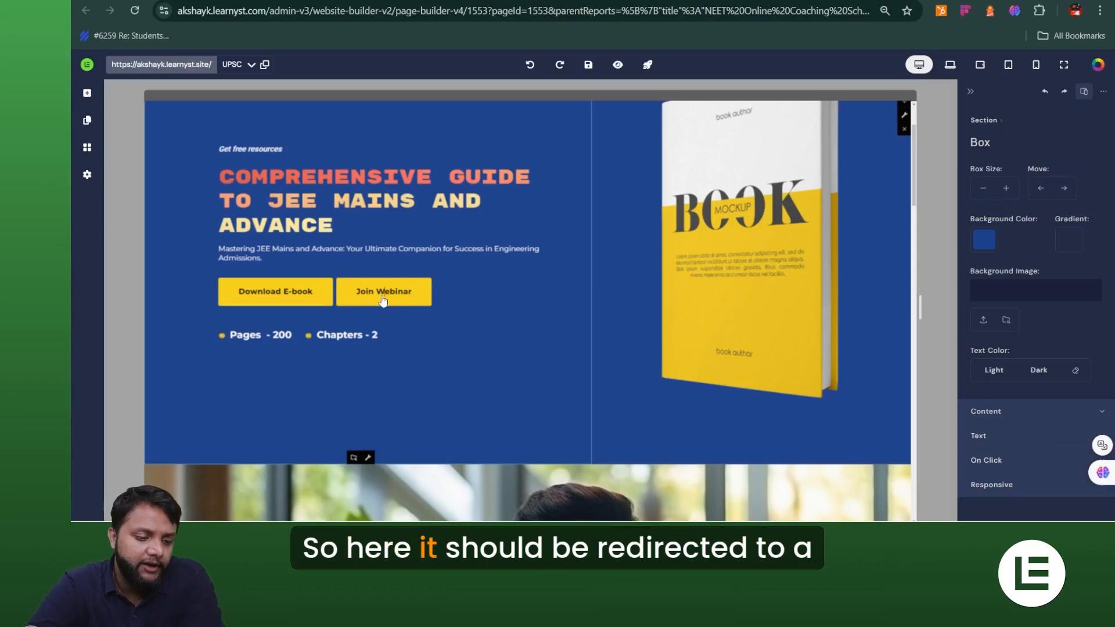
pyautogui.click(383, 301)
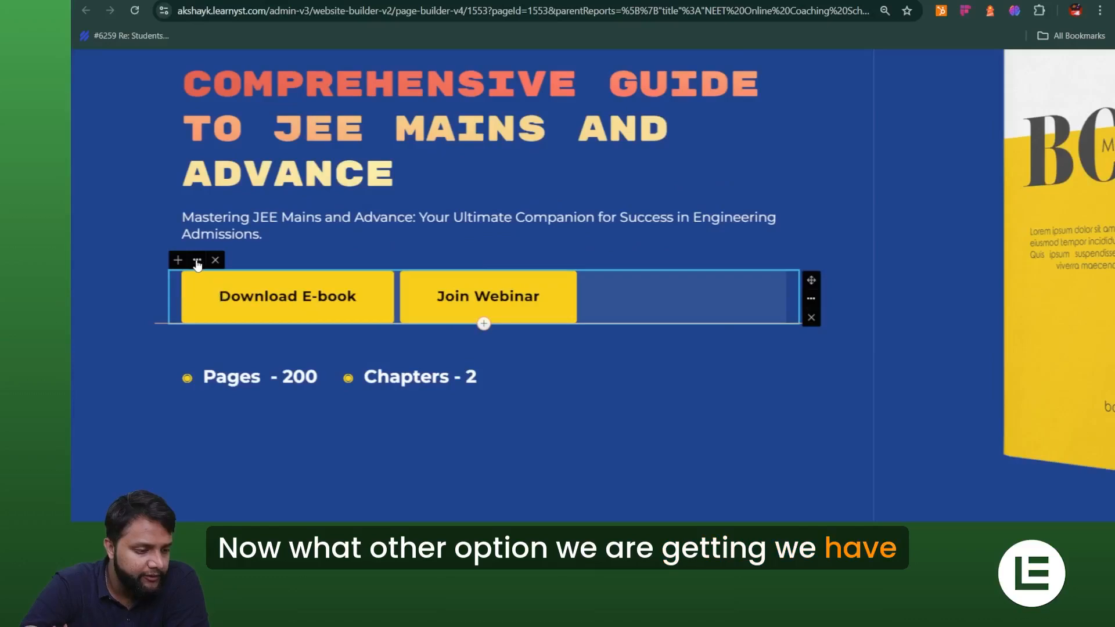
pyautogui.click(197, 260)
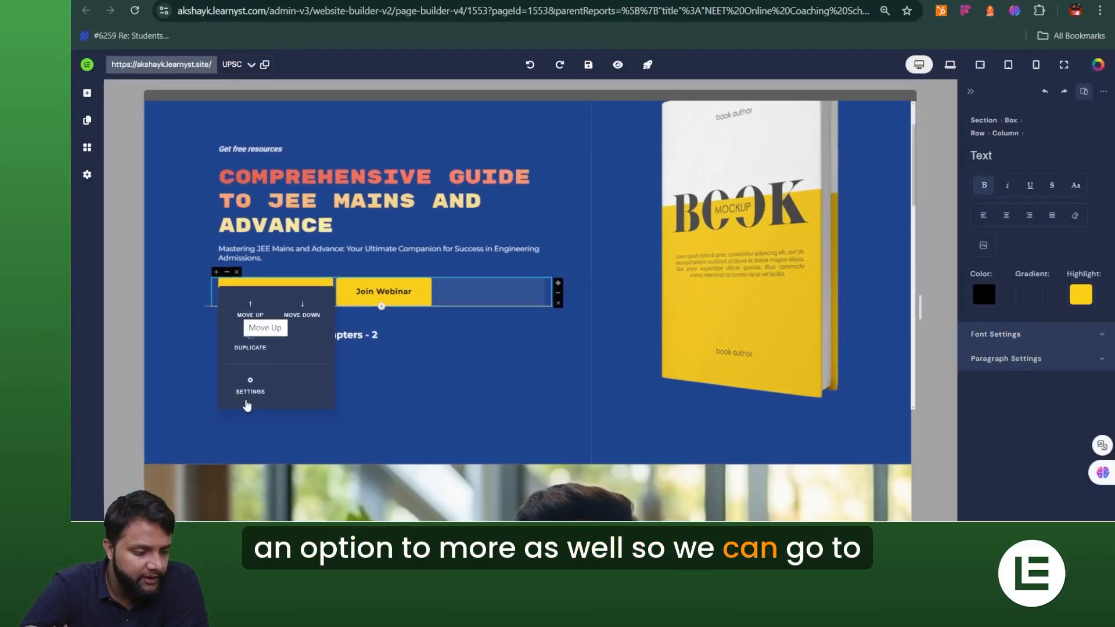
pyautogui.click(253, 393)
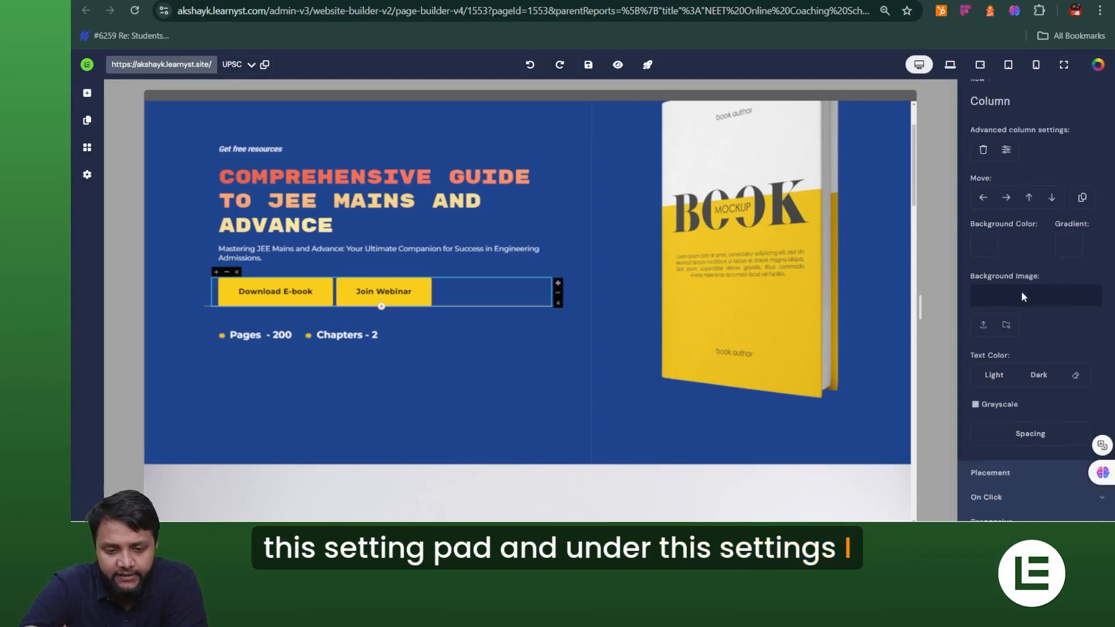
pyautogui.scroll(-2, 1022, 296)
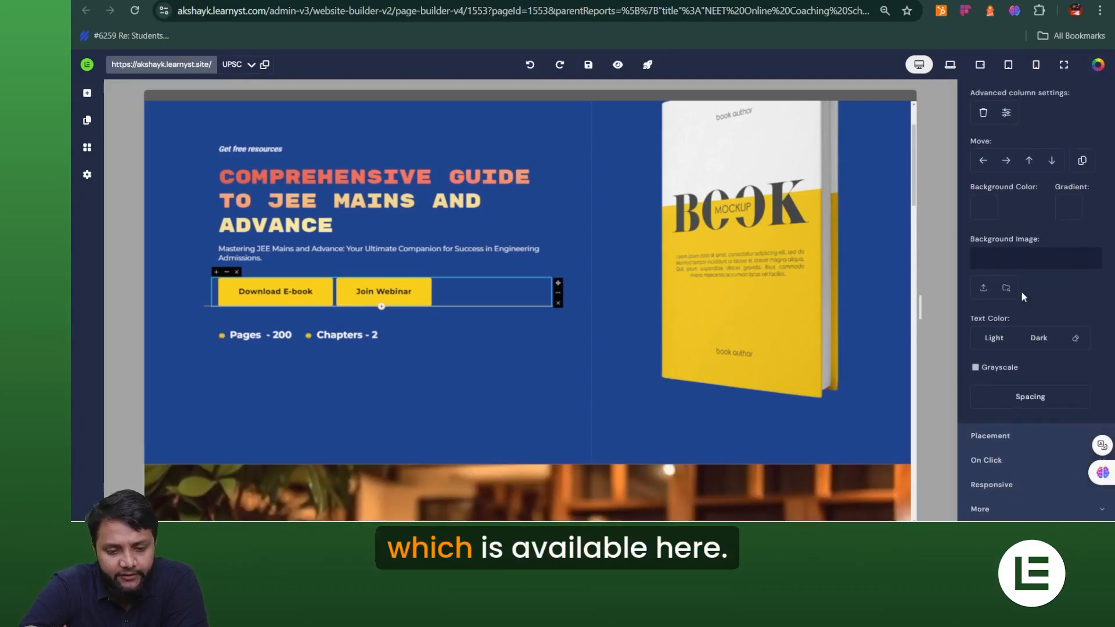
pyautogui.click(994, 341)
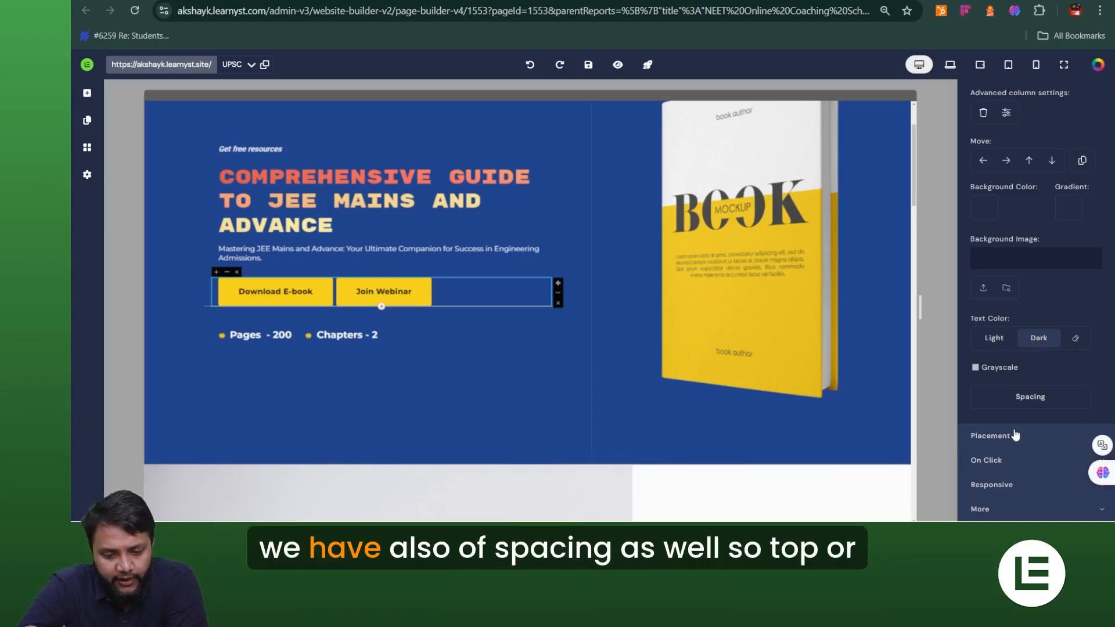
# Set the button column's top spacing to 10, after trying 70, and its bottom spacing to 60.
pyautogui.click(1033, 399)
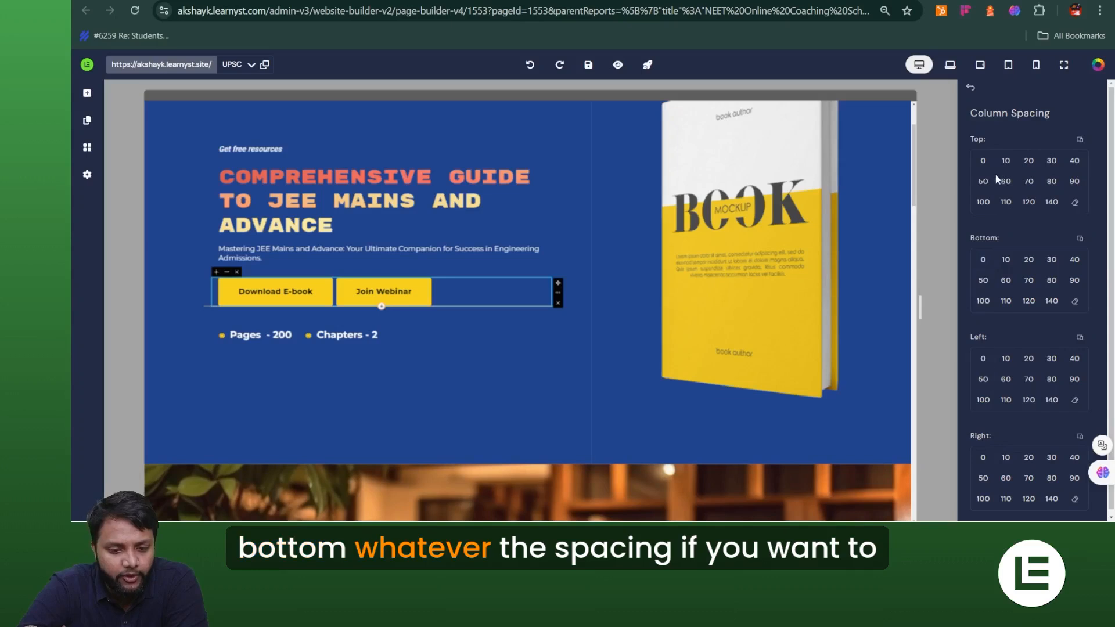
pyautogui.click(1026, 183)
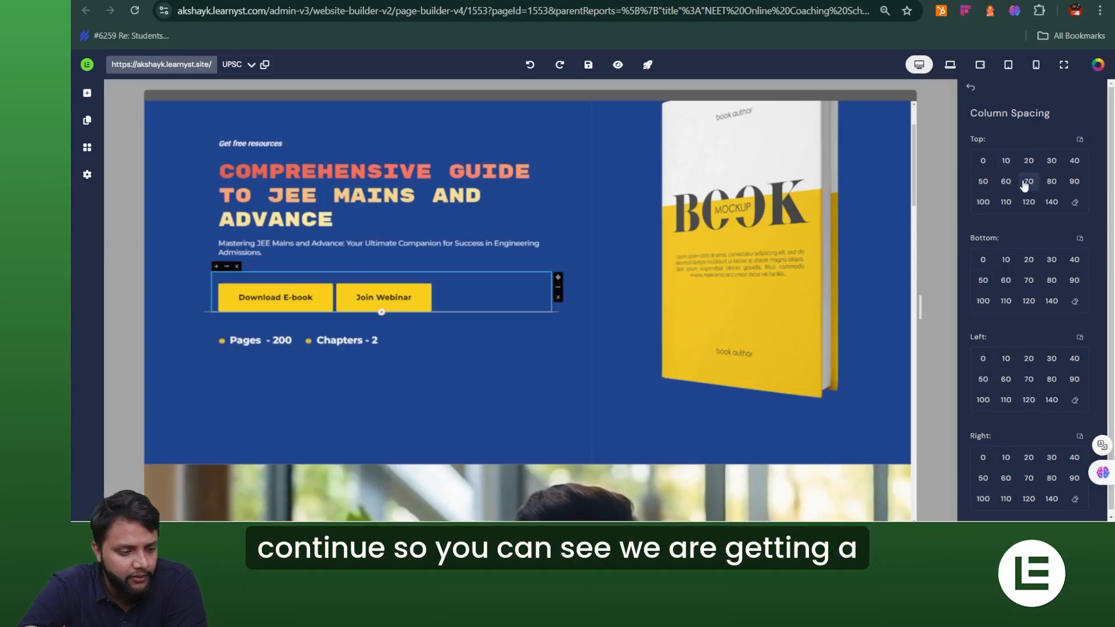
pyautogui.click(1005, 164)
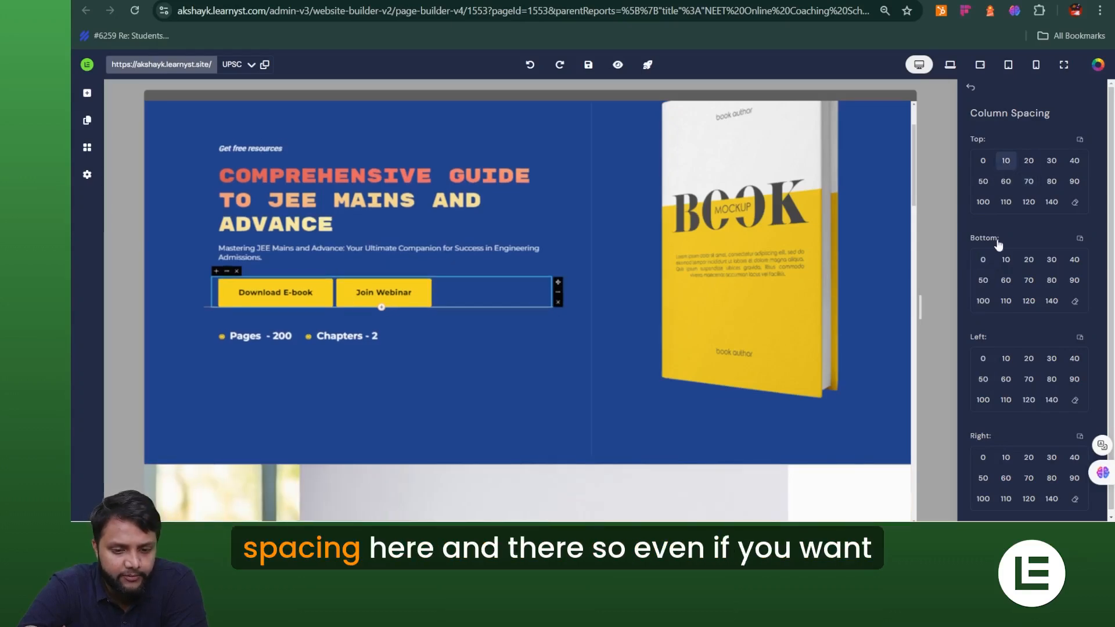
pyautogui.click(1004, 281)
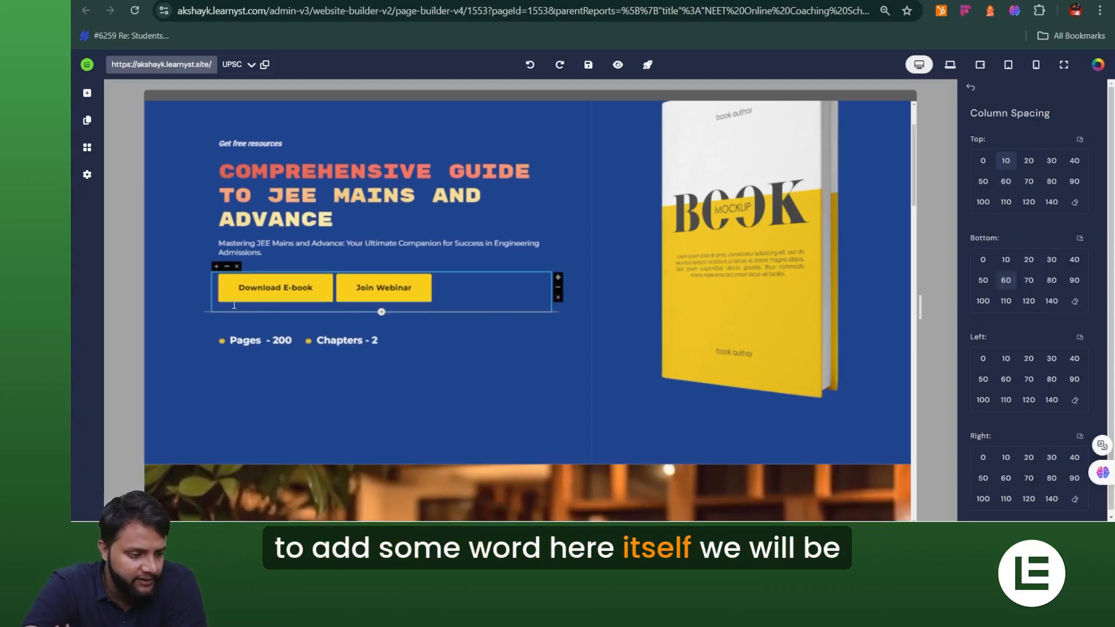
# Add the text "Click This button" beside the Join Webinar button.
pyautogui.click(454, 290)
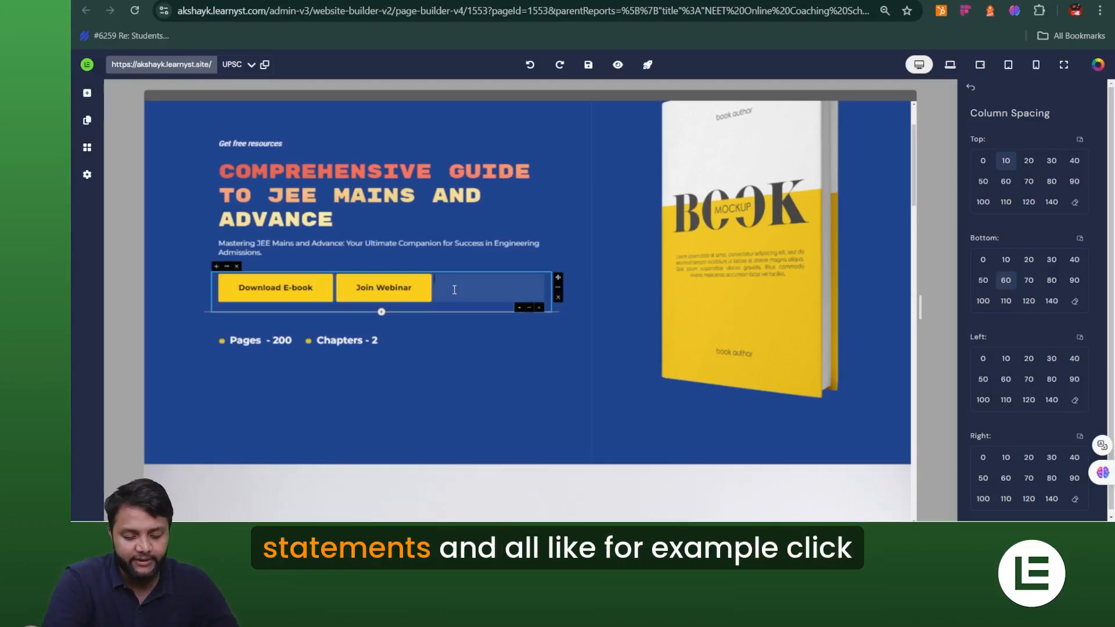
pyautogui.click(454, 290)
pyautogui.write('Click ')
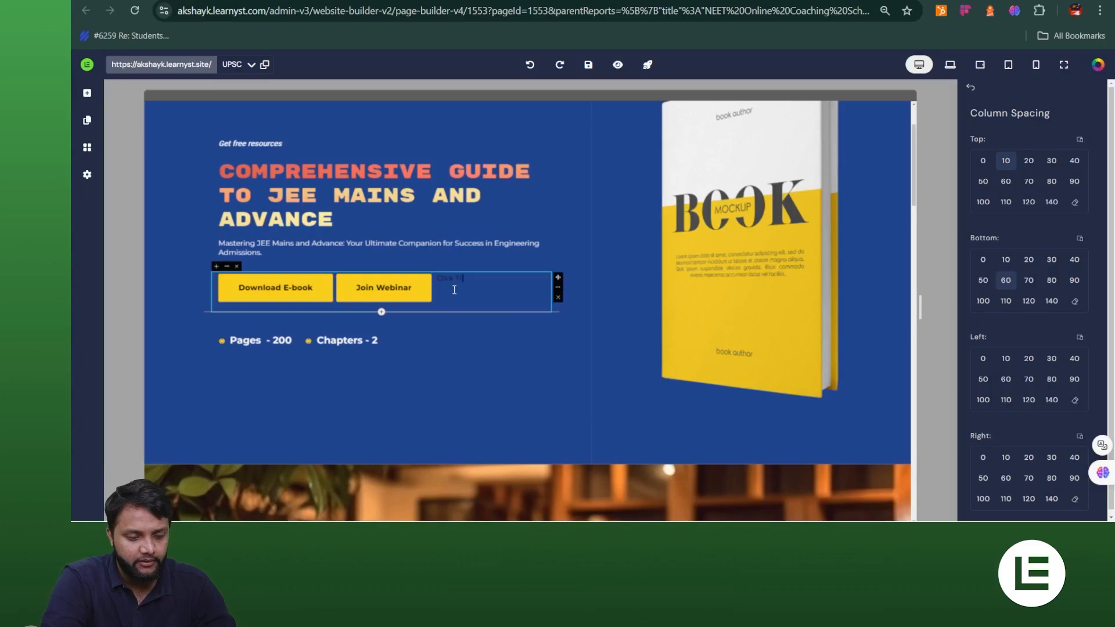
pyautogui.write('This L')
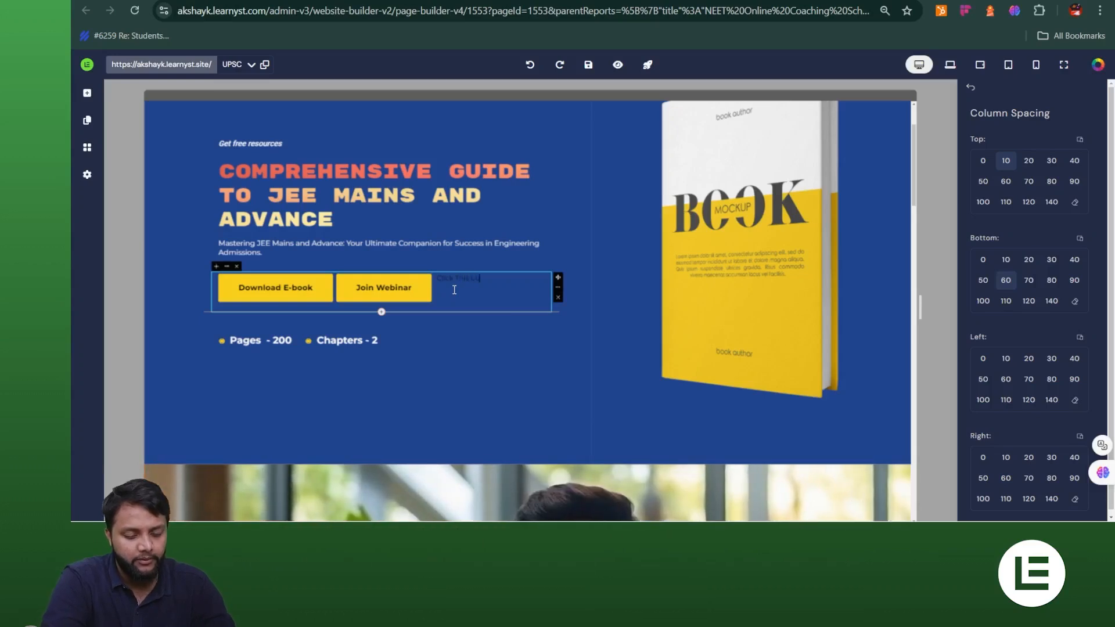
pyautogui.write('ourse')
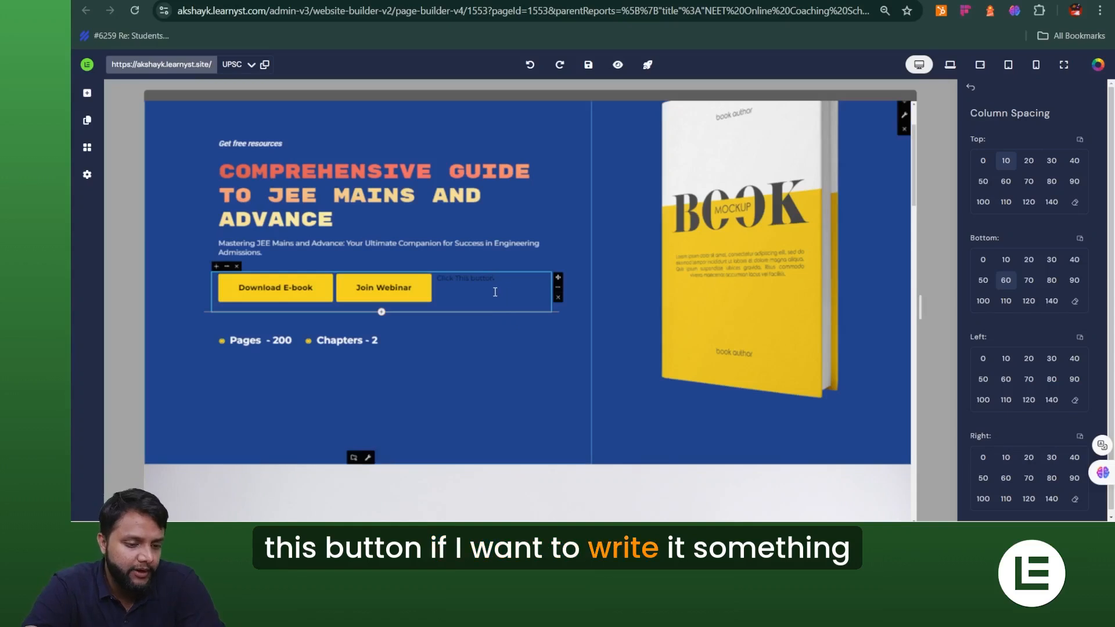
# Leave the column spacing settings and delete the "Click This button" text beside the Join Webinar button.
pyautogui.click(973, 88)
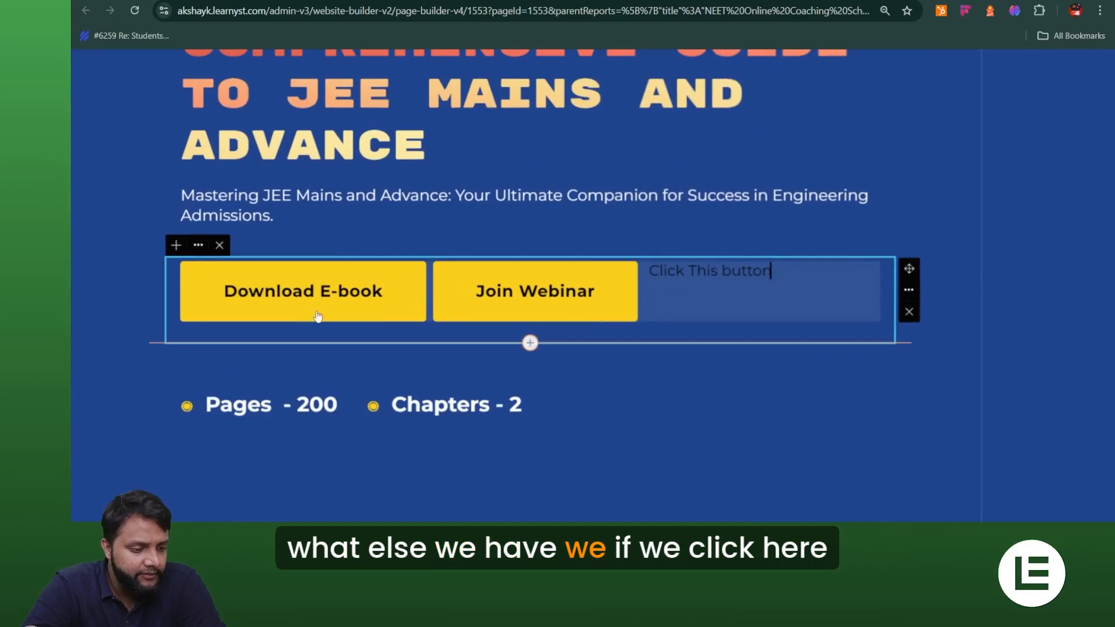
pyautogui.click(306, 298)
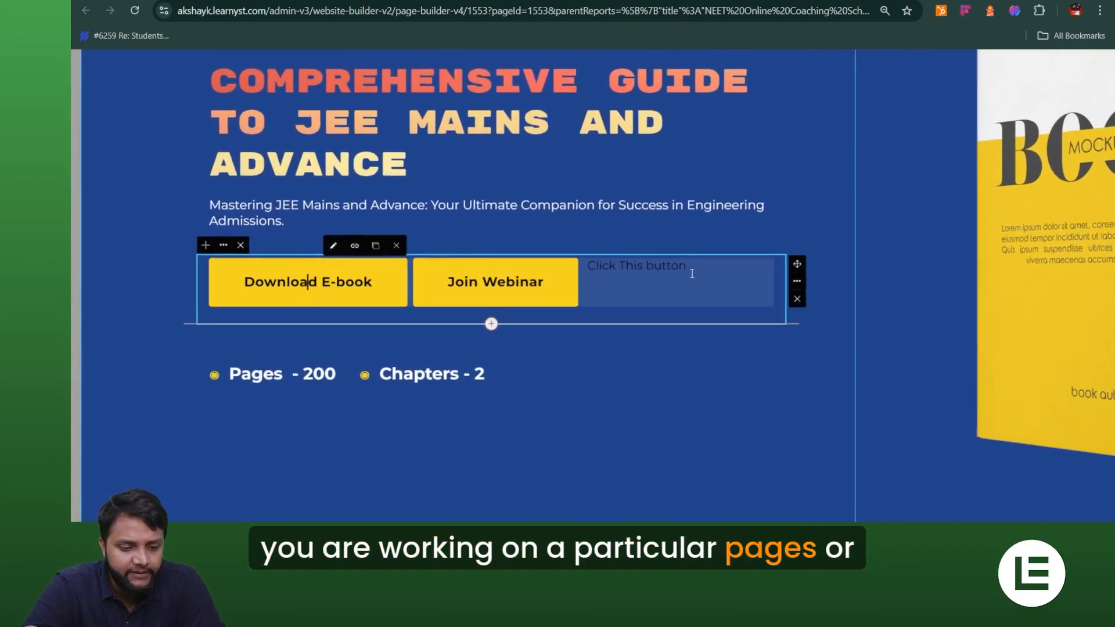
pyautogui.moveTo(694, 271); pyautogui.dragTo(592, 262)
pyautogui.press('BackSpace')
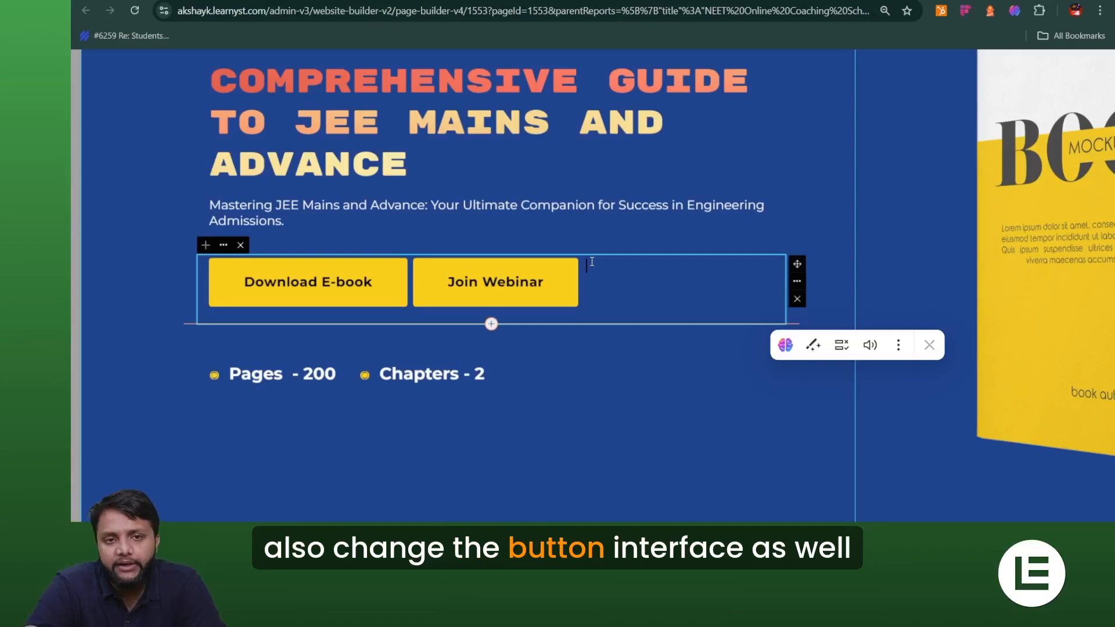
# Open the Download E-book button's edit settings and set its background color to red, rgba(199, 19, 19, 1).
pyautogui.click(307, 281)
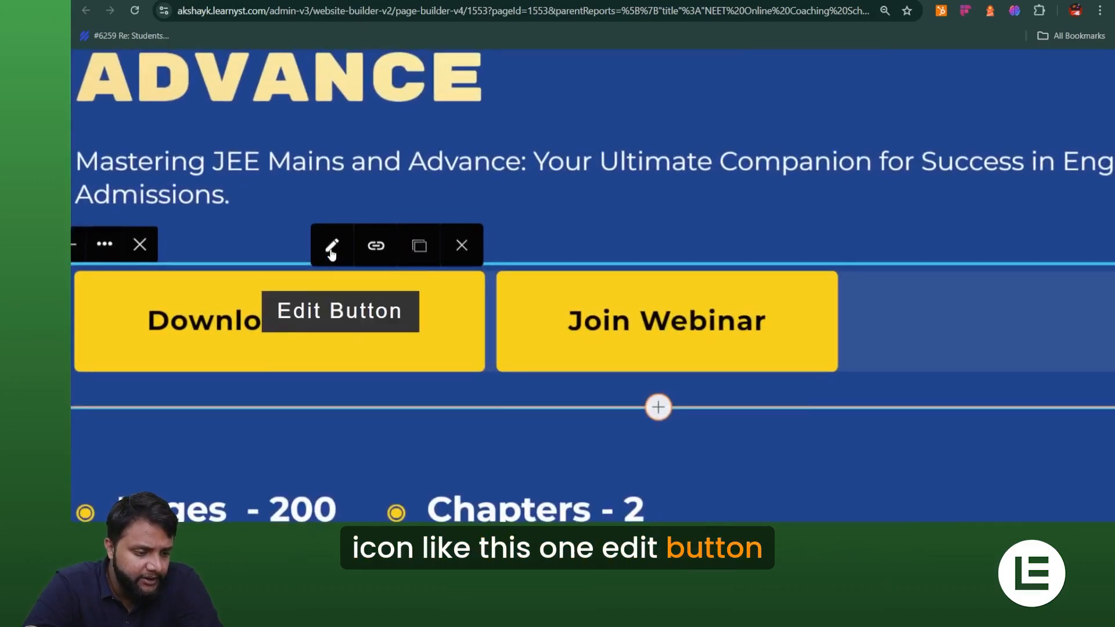
pyautogui.click(331, 254)
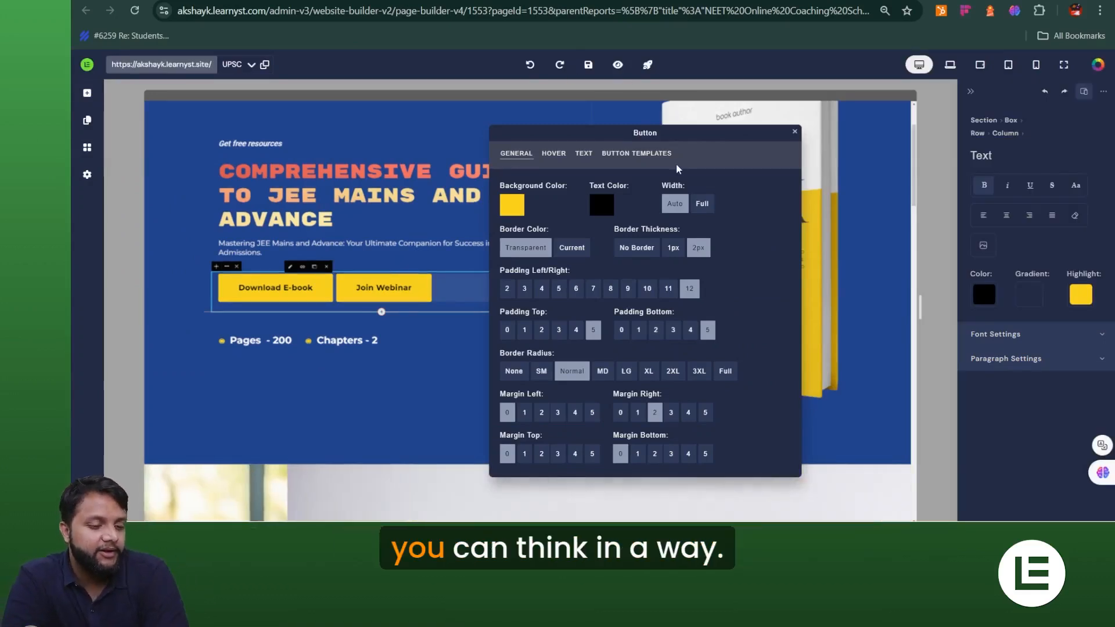
pyautogui.click(519, 207)
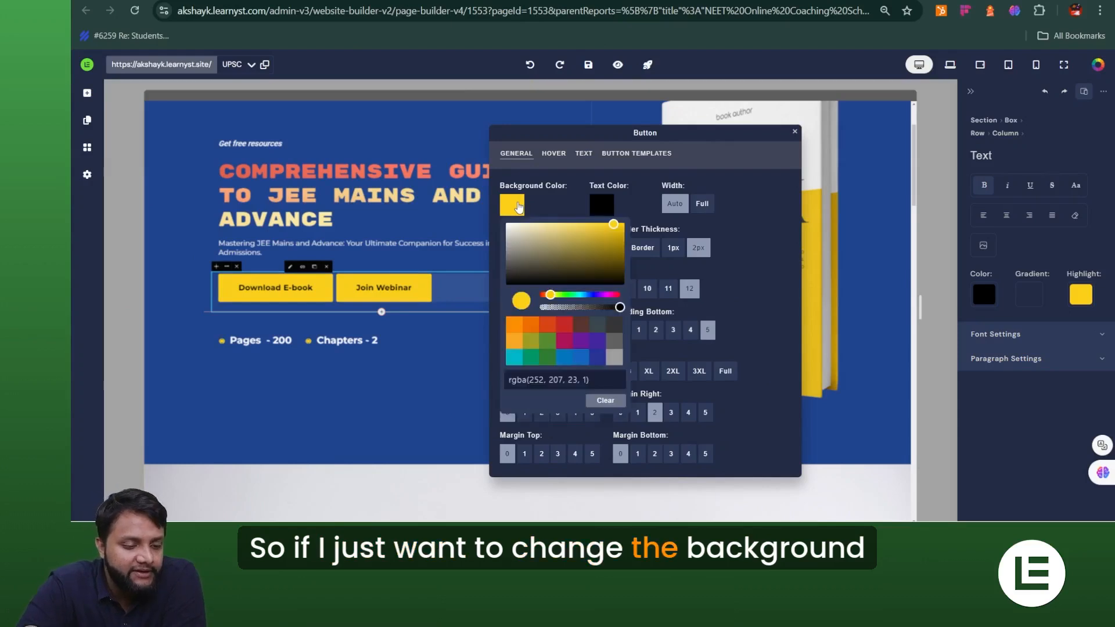
pyautogui.click(566, 332)
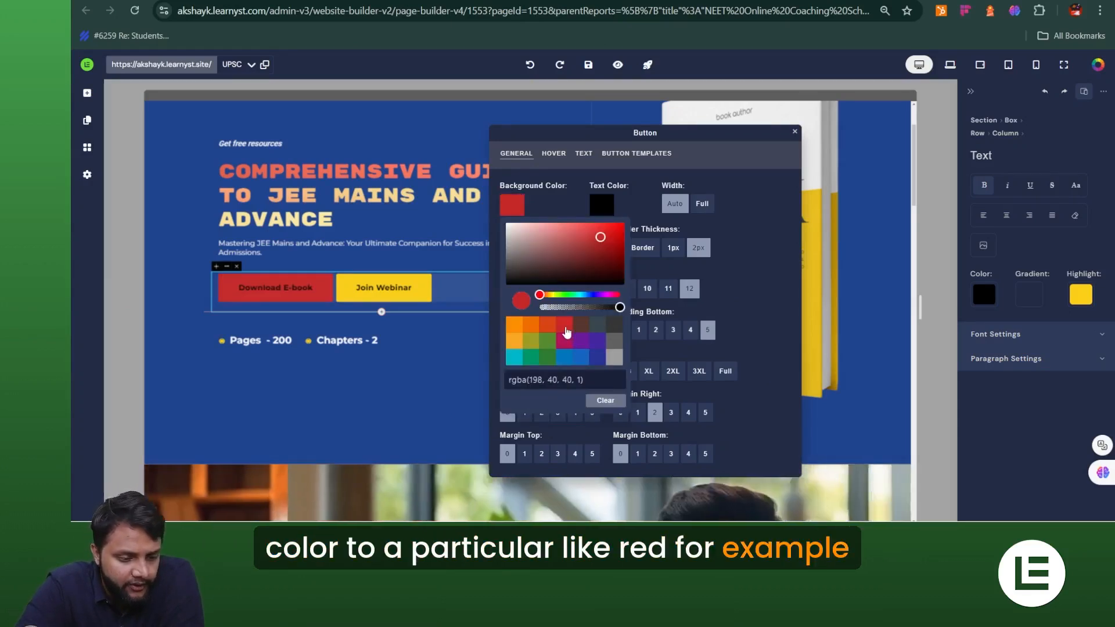
pyautogui.click(612, 236)
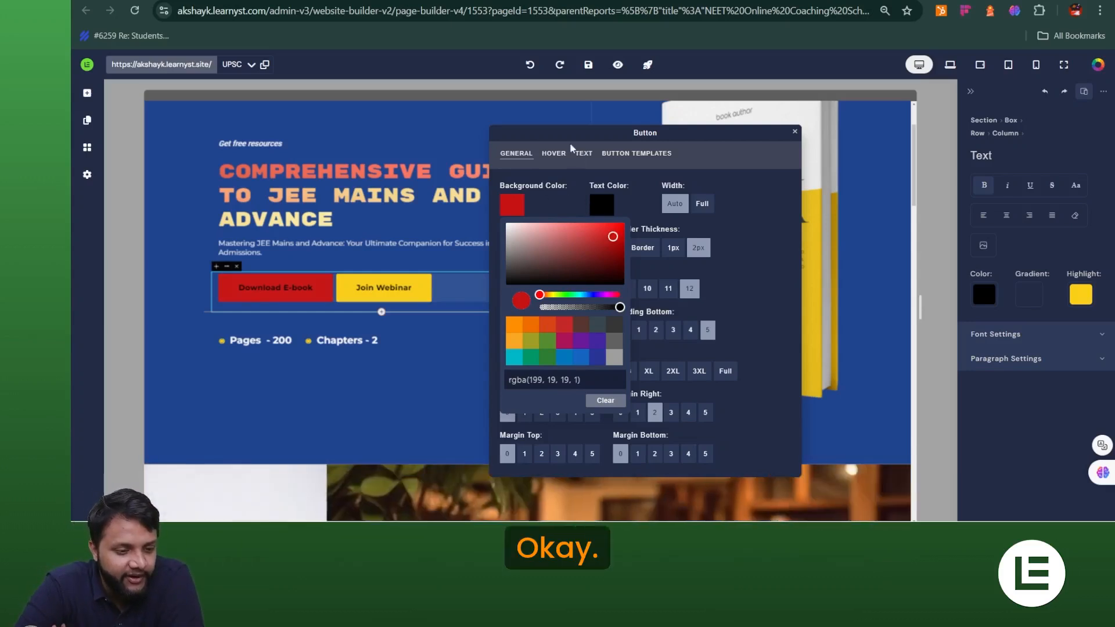
pyautogui.click(649, 209)
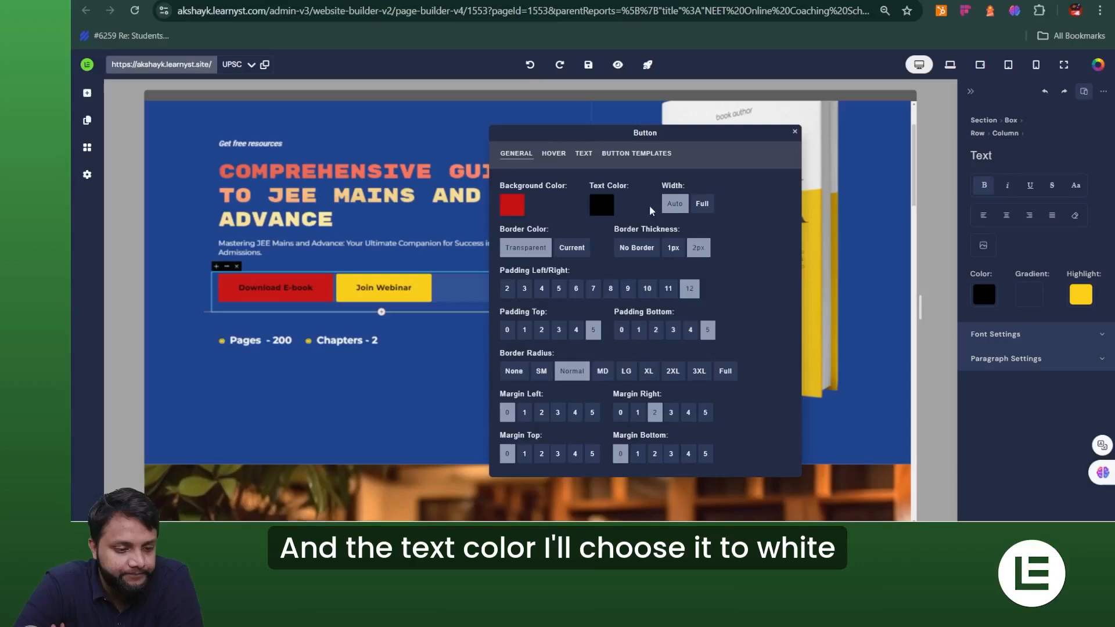
# Set the Download E-book button's text color to white, rgba(251, 251, 251, 1).
pyautogui.click(606, 203)
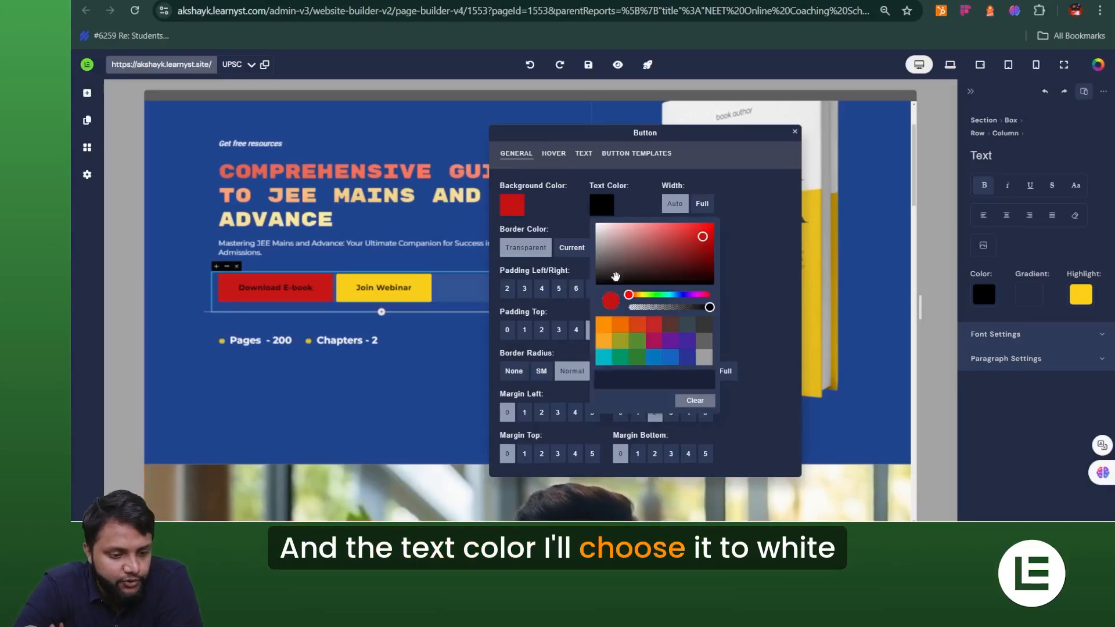
pyautogui.moveTo(604, 236); pyautogui.dragTo(595, 224)
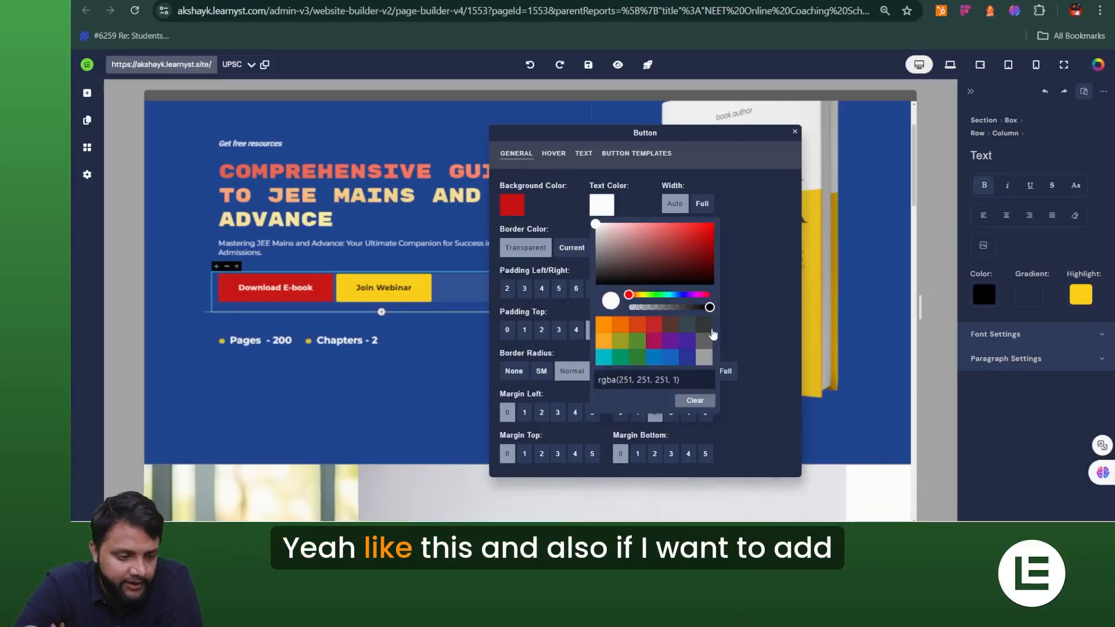
pyautogui.click(724, 183)
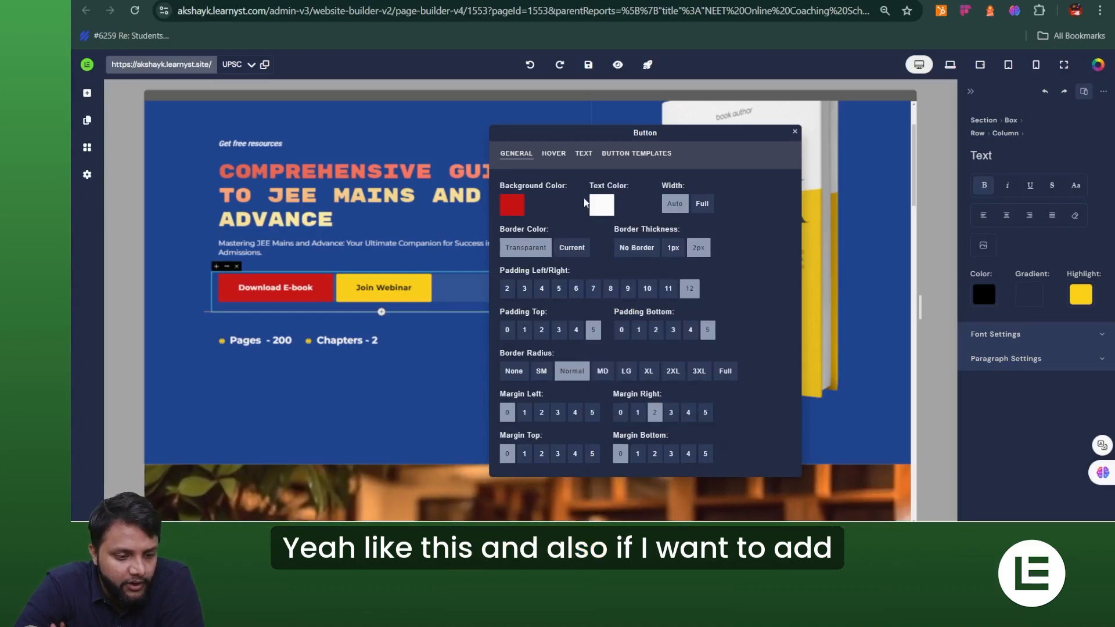
# Set the button's left/right padding to 7 after trying 2, 10 and 12, and keep top padding at 5 after trying 2.
pyautogui.click(506, 289)
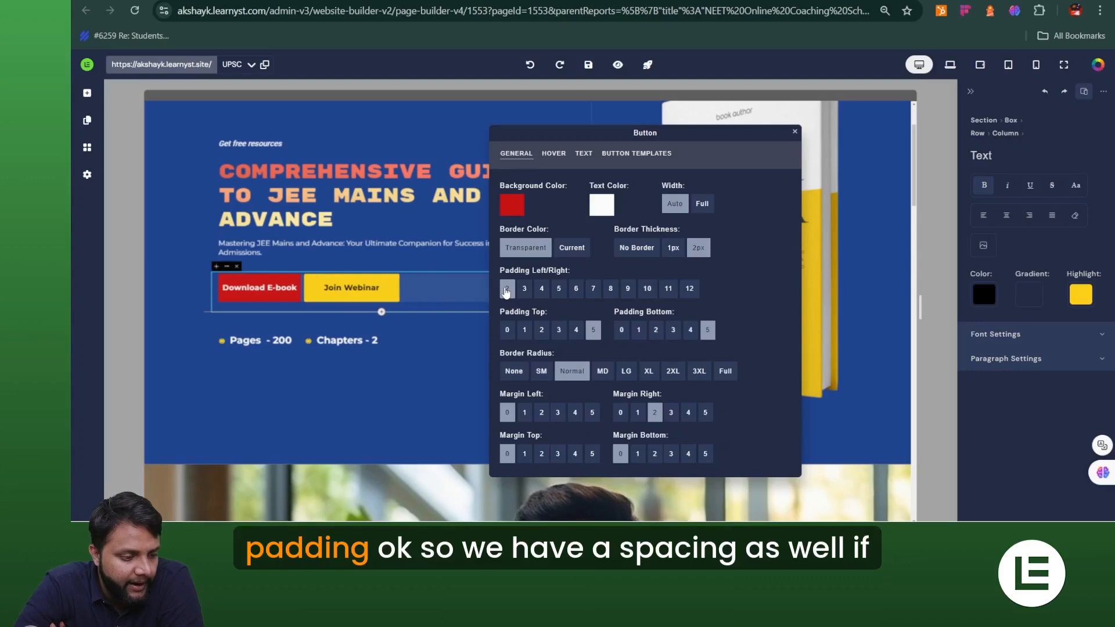
pyautogui.click(689, 289)
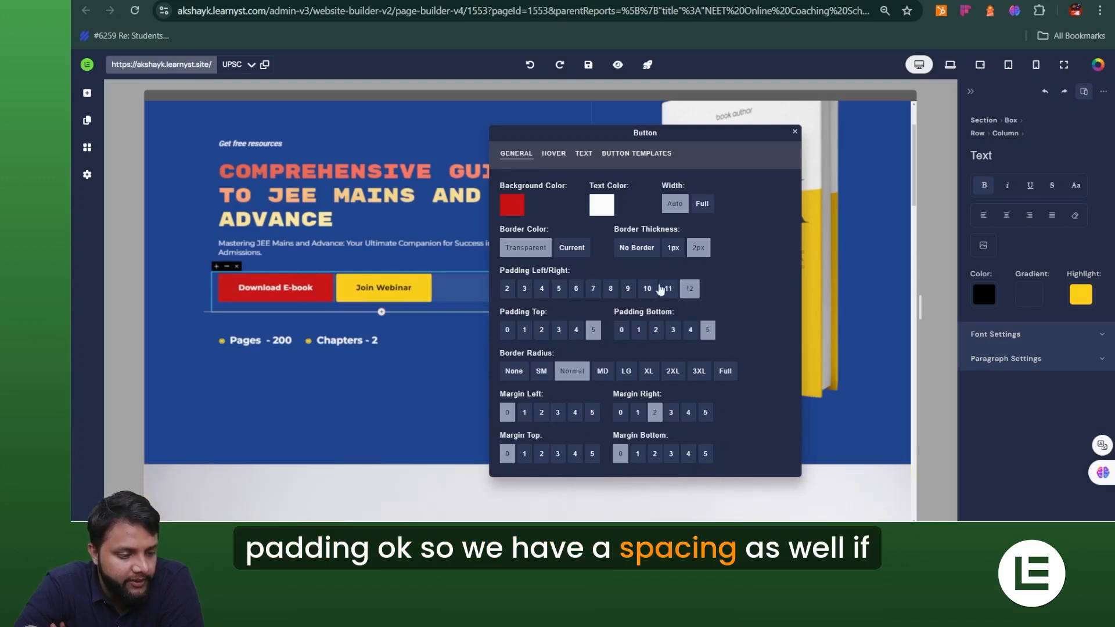
pyautogui.click(627, 288)
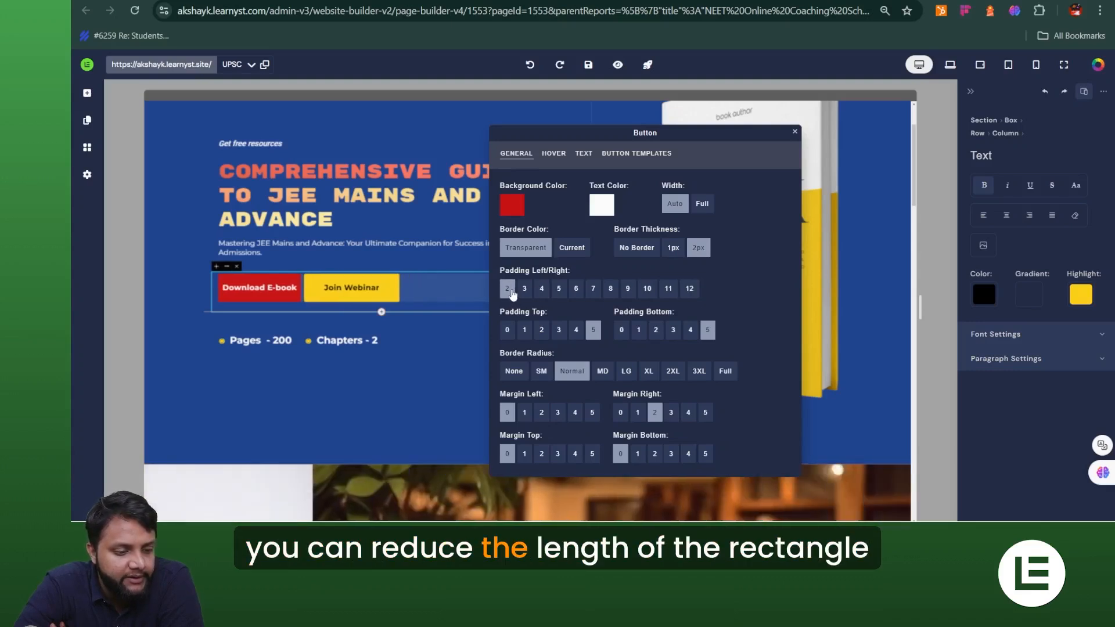
pyautogui.click(650, 289)
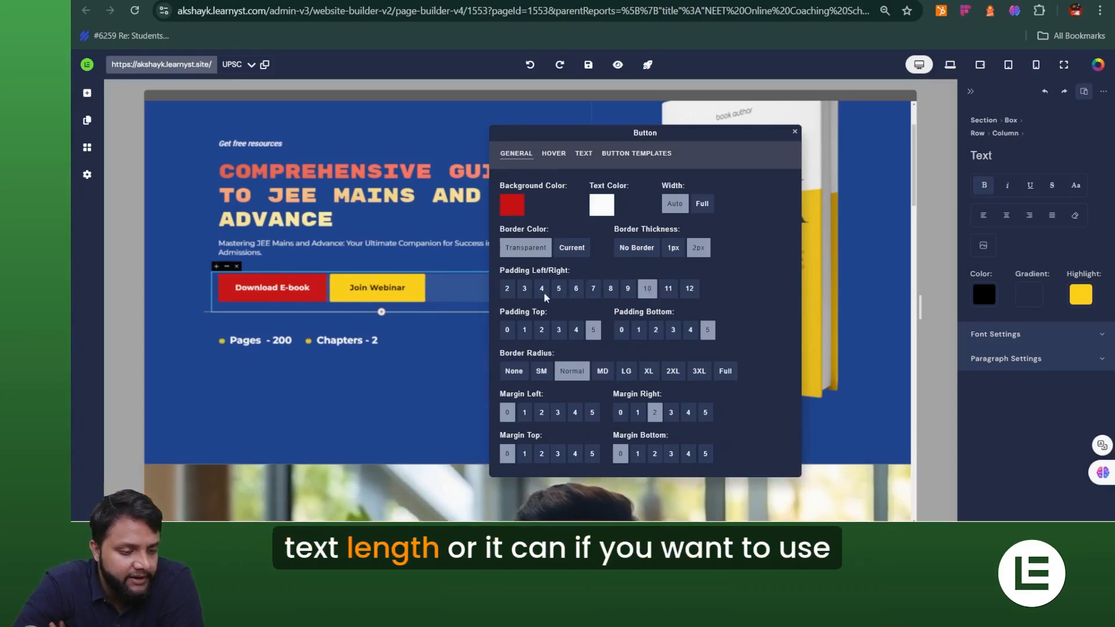
pyautogui.click(560, 290)
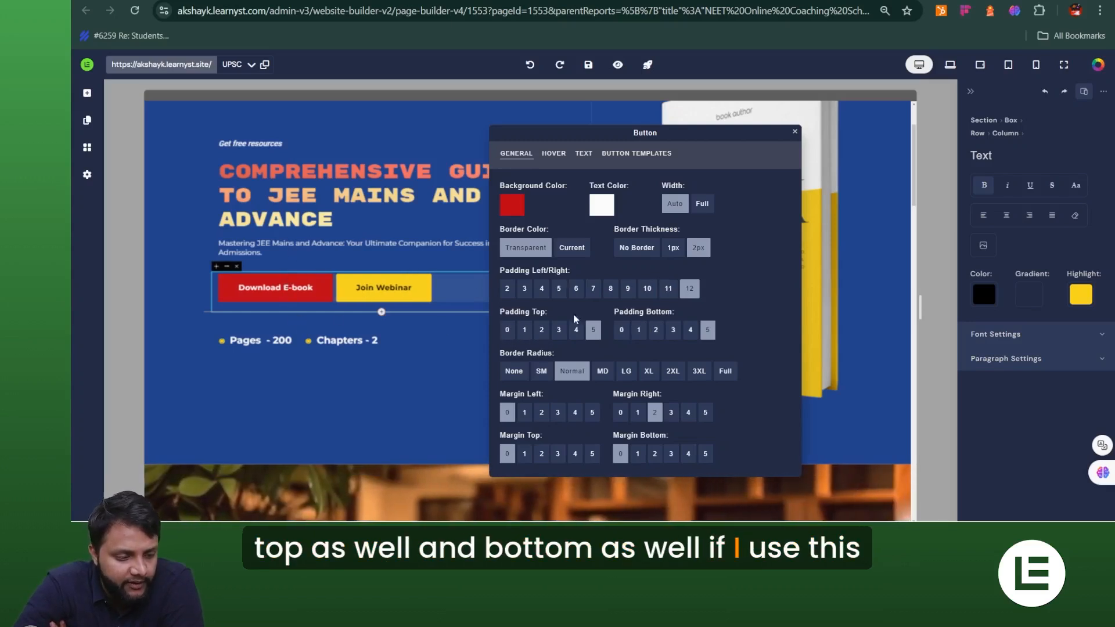
pyautogui.click(593, 289)
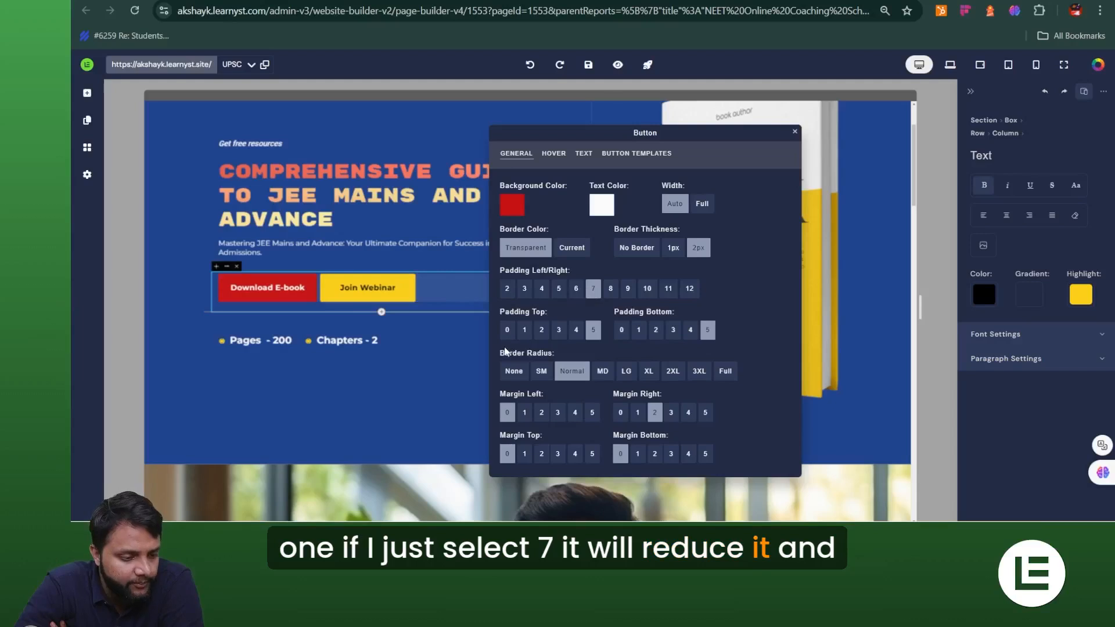
pyautogui.click(540, 332)
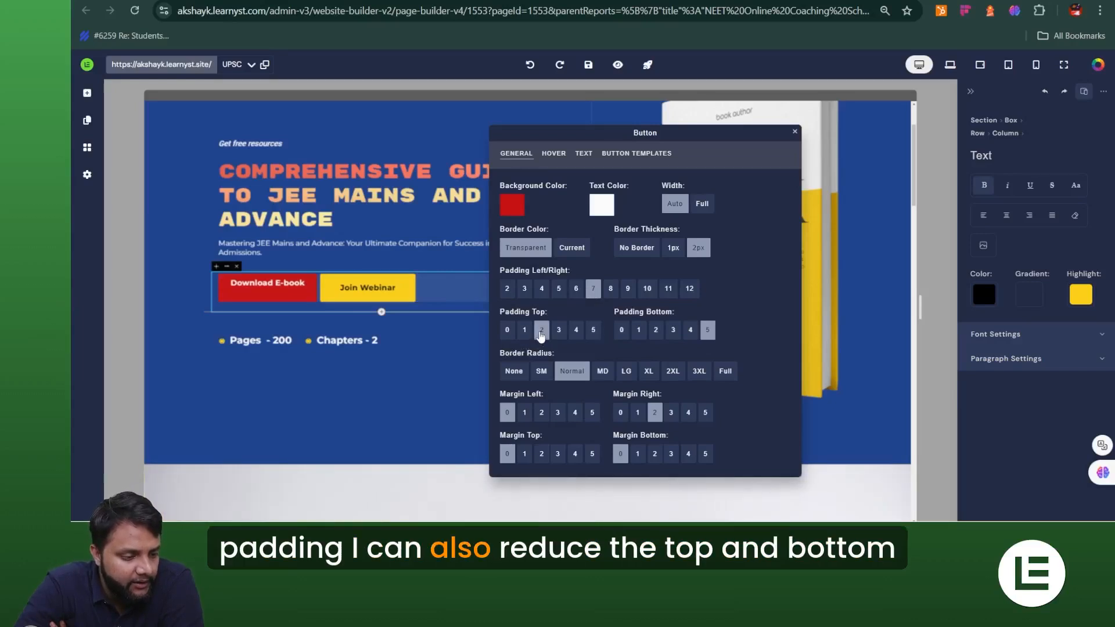
pyautogui.click(593, 330)
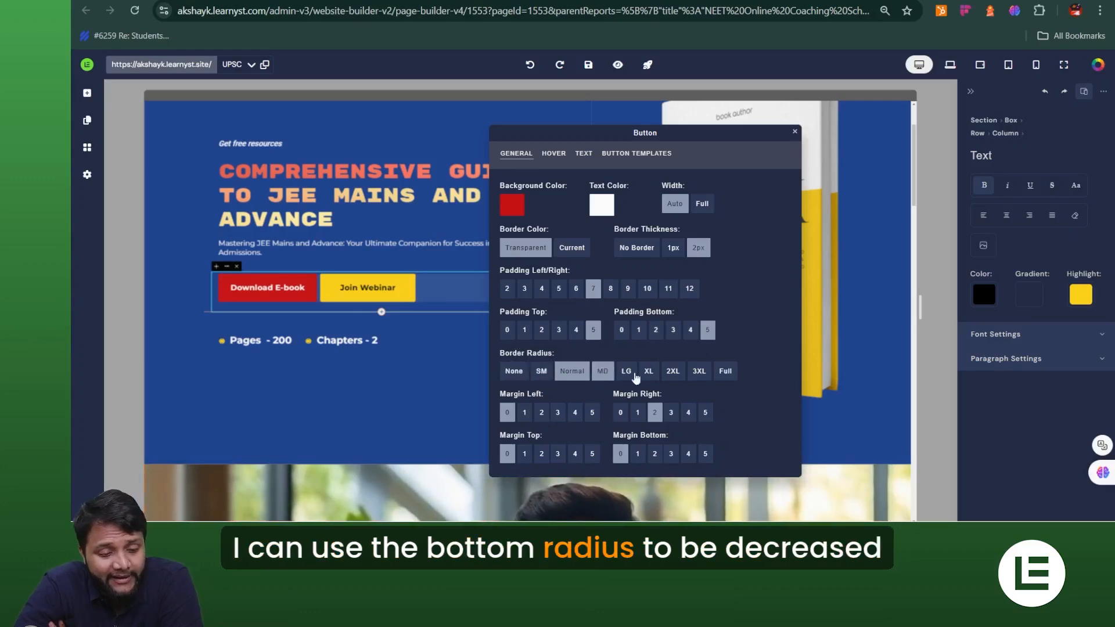
# Set the button's border radius to XL after trying 2XL and Full, and its left margin to 4 after trying 2.
pyautogui.click(674, 375)
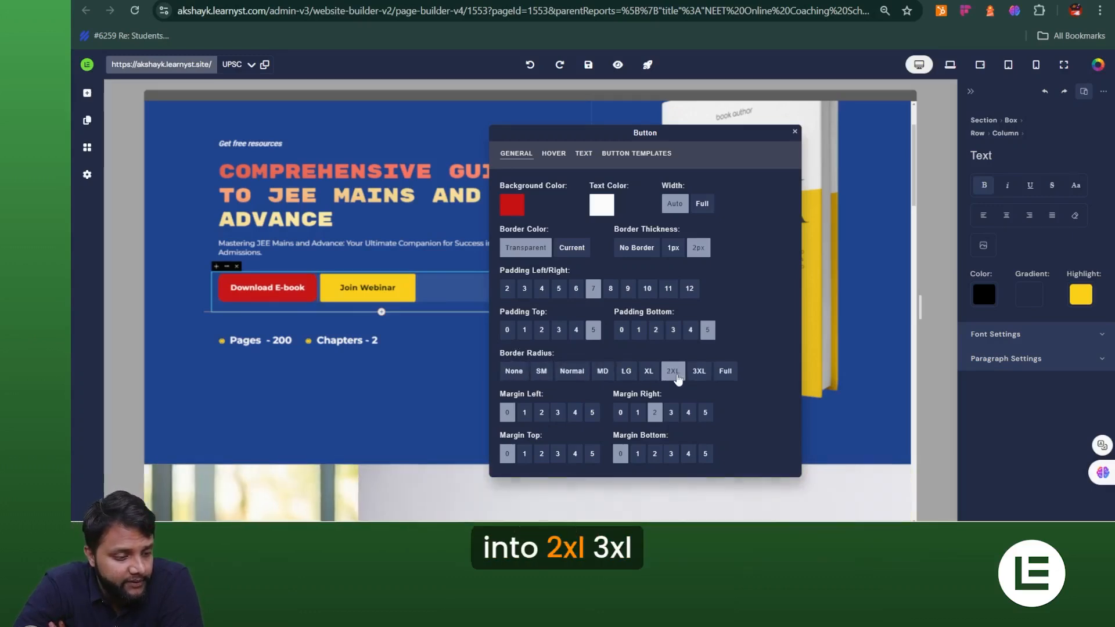
pyautogui.click(725, 375)
pyautogui.click(648, 374)
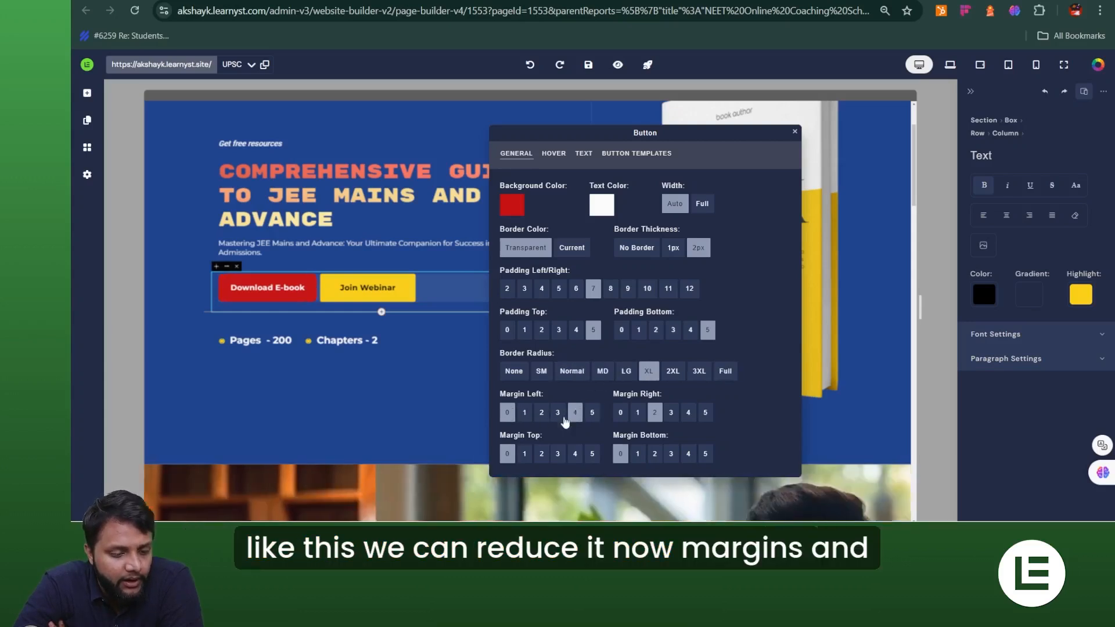
pyautogui.click(542, 412)
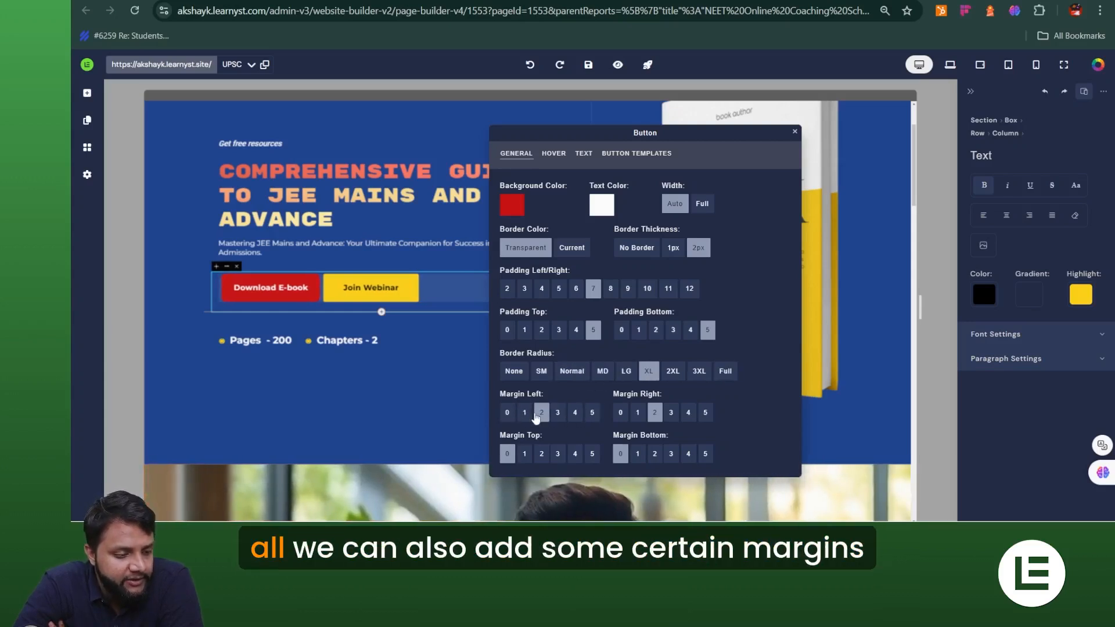
pyautogui.click(575, 414)
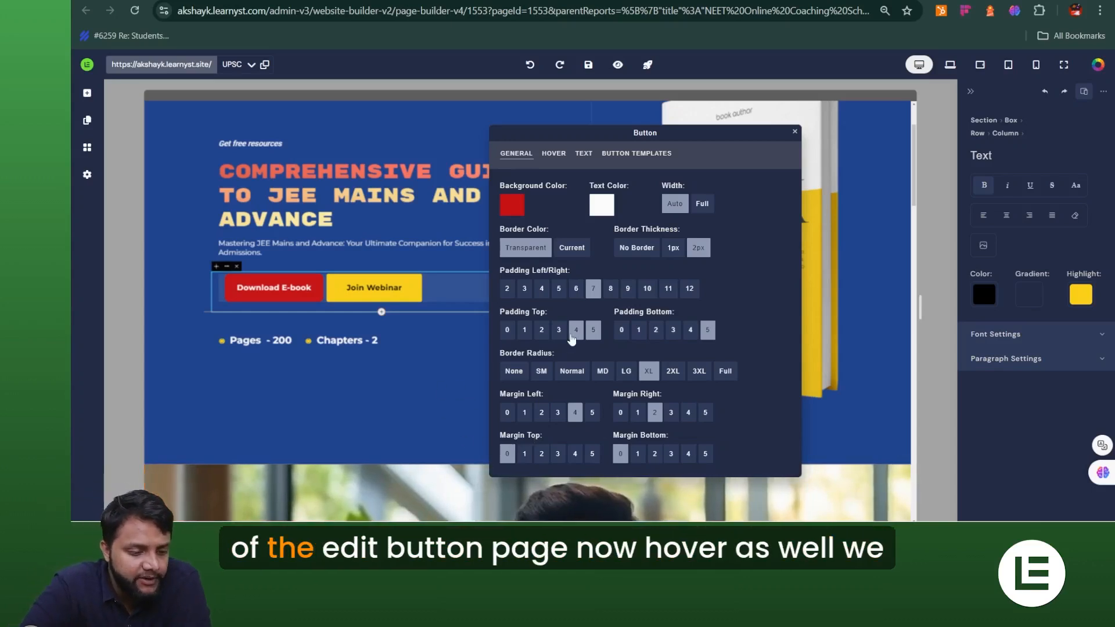
# Set the button's hover background to muted tan, after trying magenta, turquoise and orange, and its hover text color to Light.
pyautogui.click(554, 154)
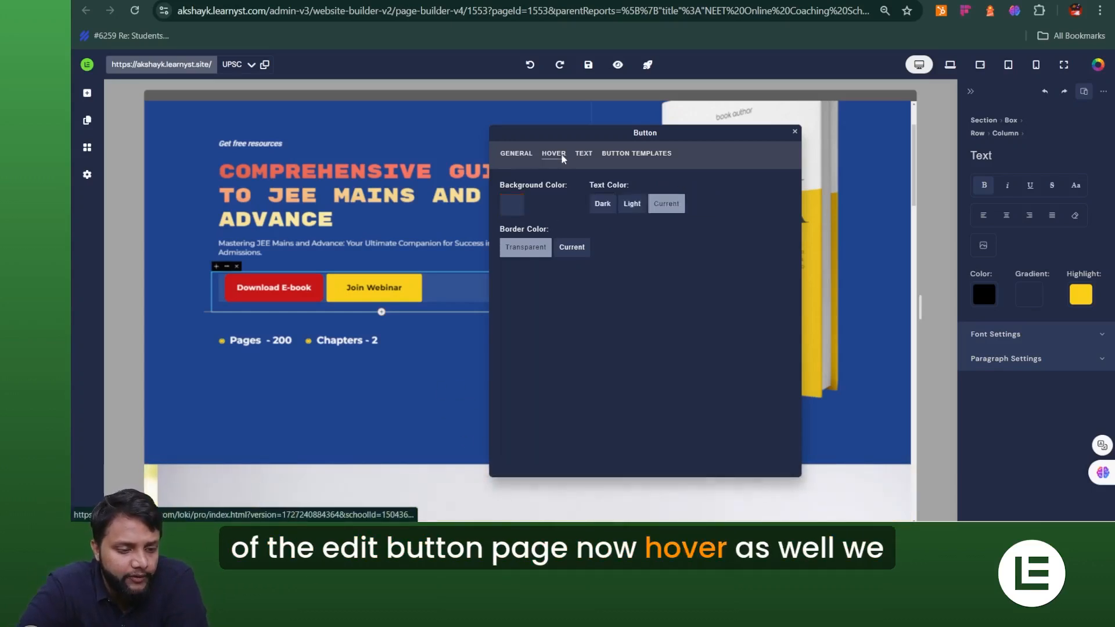
pyautogui.click(514, 205)
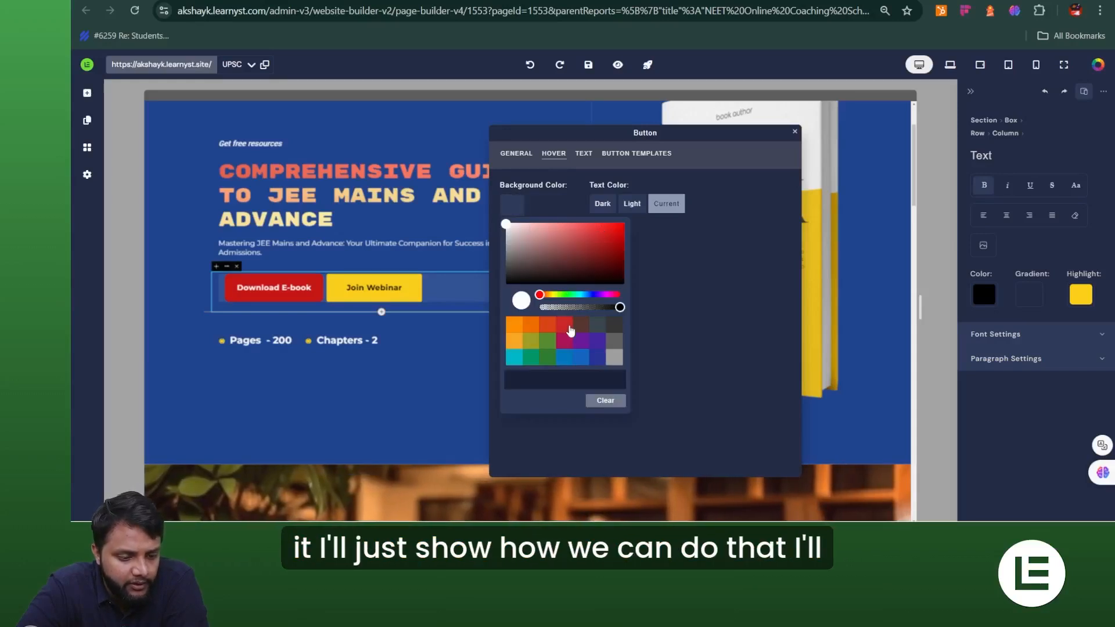
pyautogui.click(566, 346)
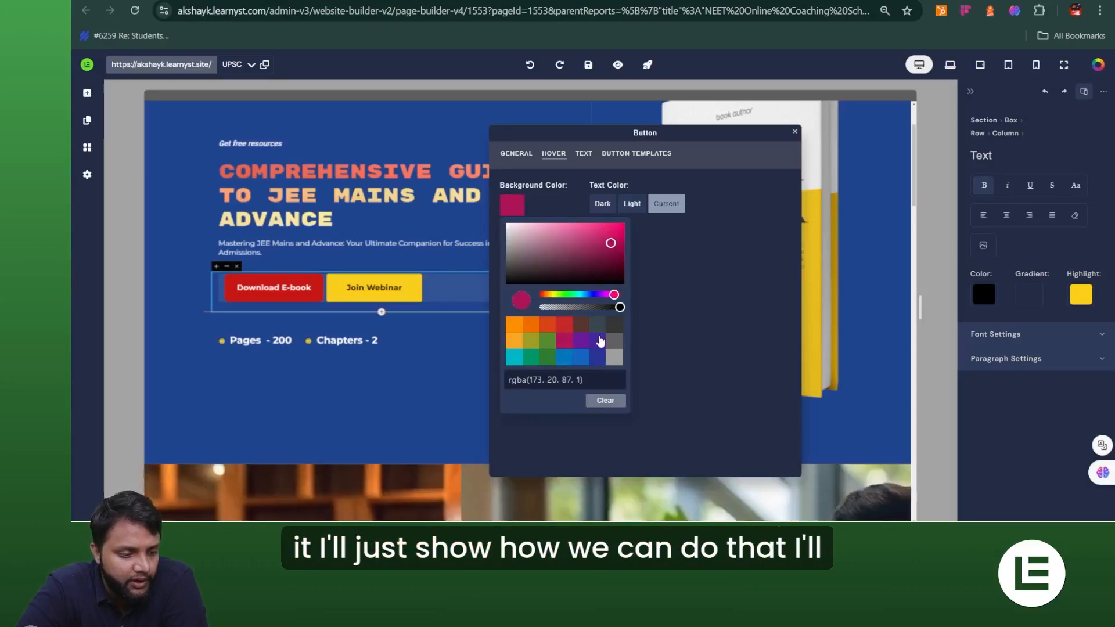
pyautogui.click(515, 357)
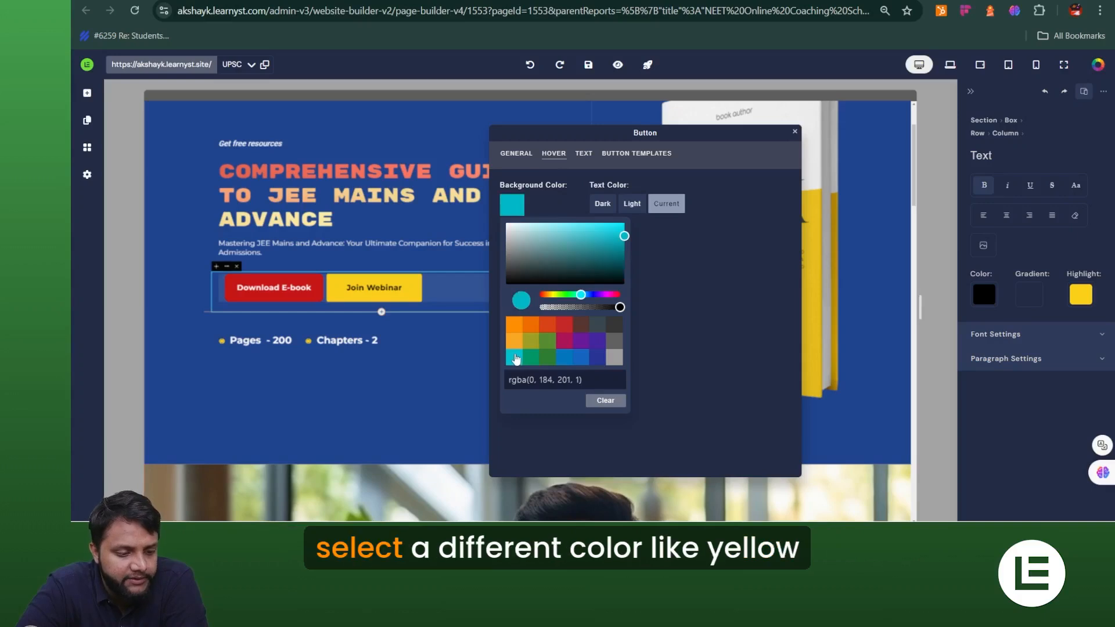
pyautogui.click(514, 341)
pyautogui.click(596, 242)
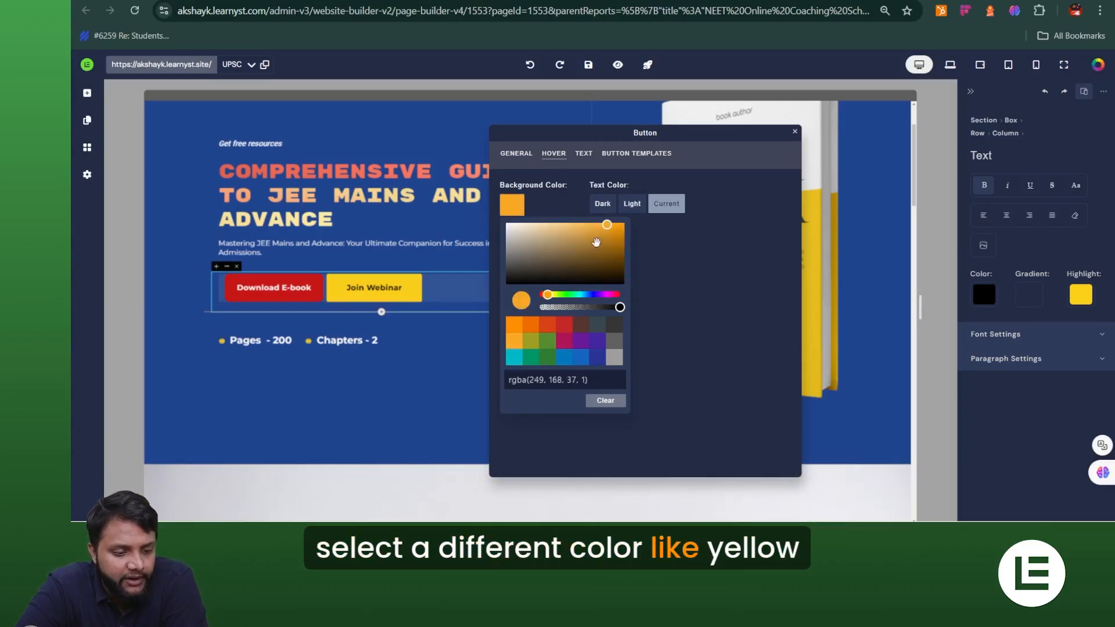
pyautogui.moveTo(597, 242)
pyautogui.mouseDown()
pyautogui.moveTo(611, 222)
pyautogui.moveTo(567, 232)
pyautogui.mouseUp()
pyautogui.click(706, 259)
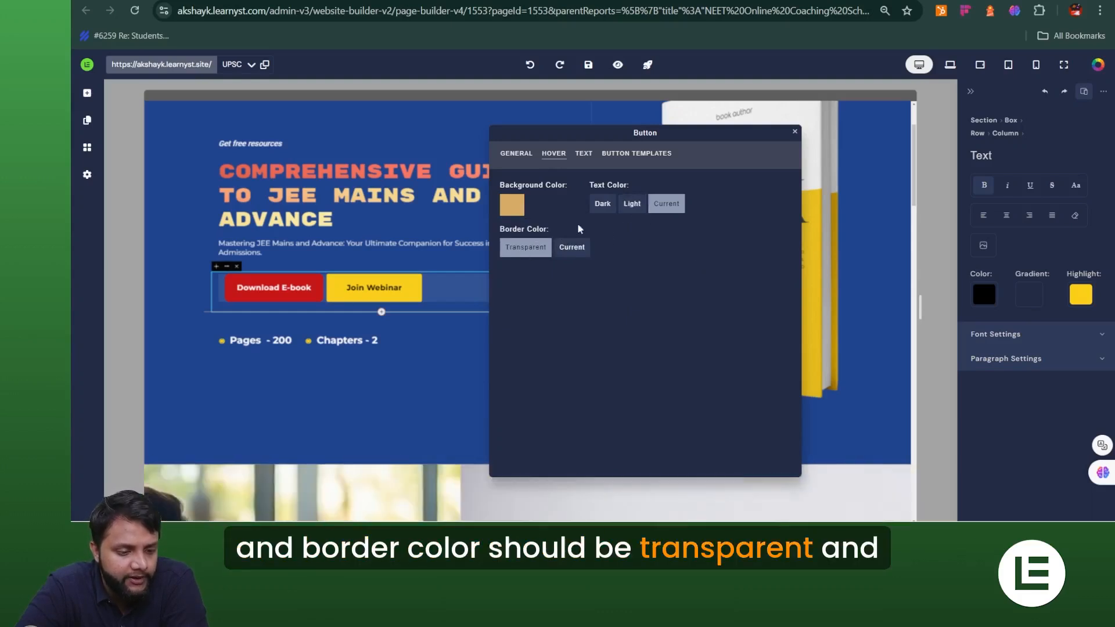
pyautogui.click(630, 206)
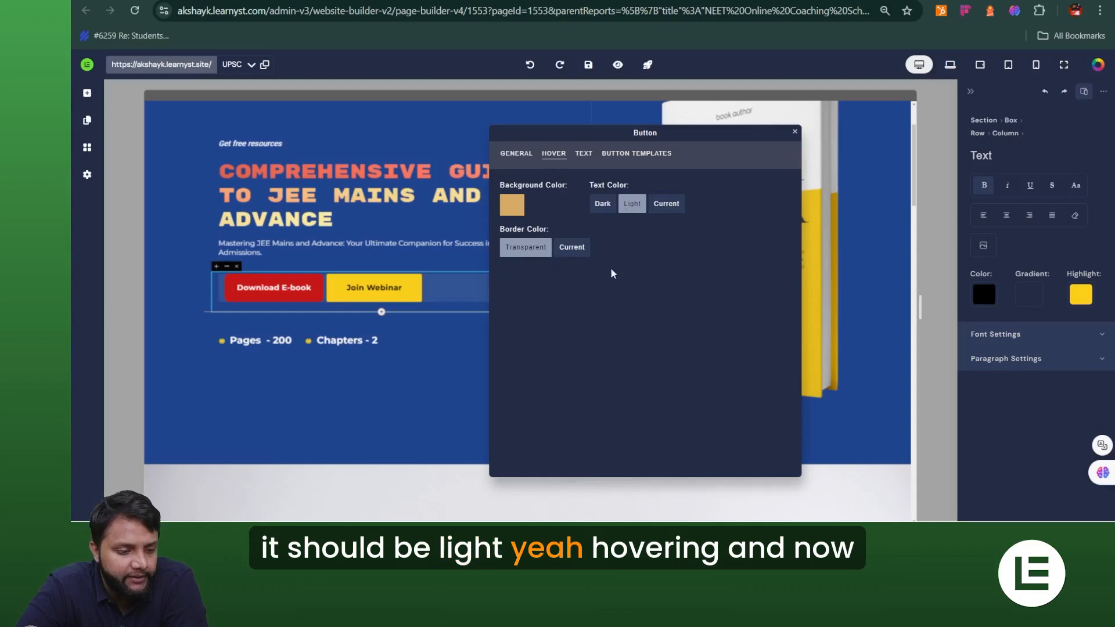
# Set the Download E-book button's font size to 21 after trying 14.
pyautogui.click(583, 153)
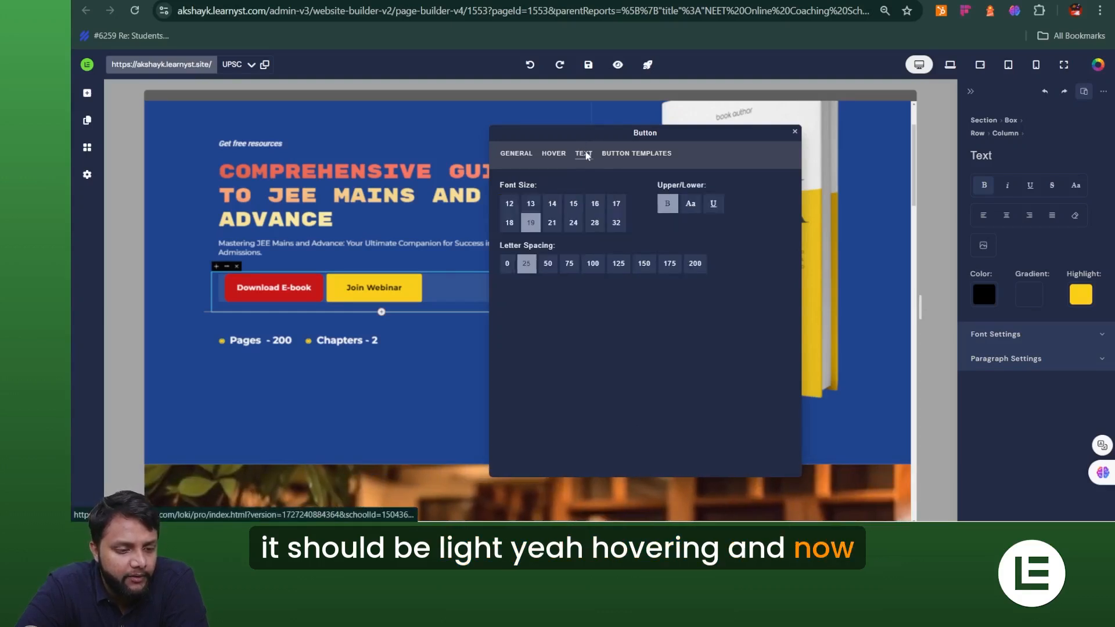
pyautogui.click(552, 203)
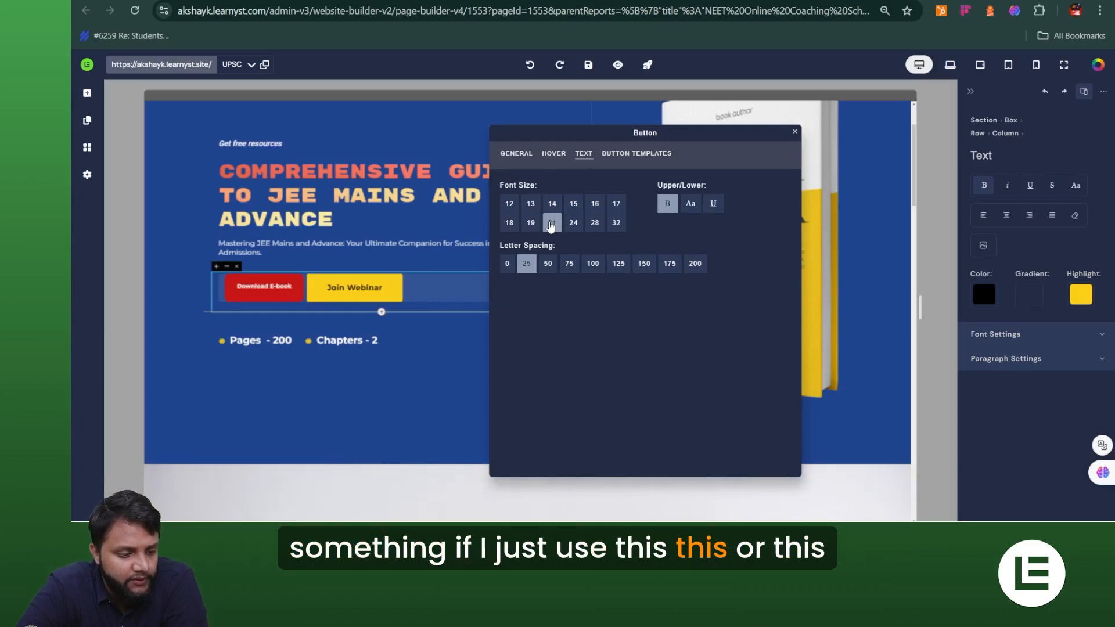
pyautogui.click(551, 224)
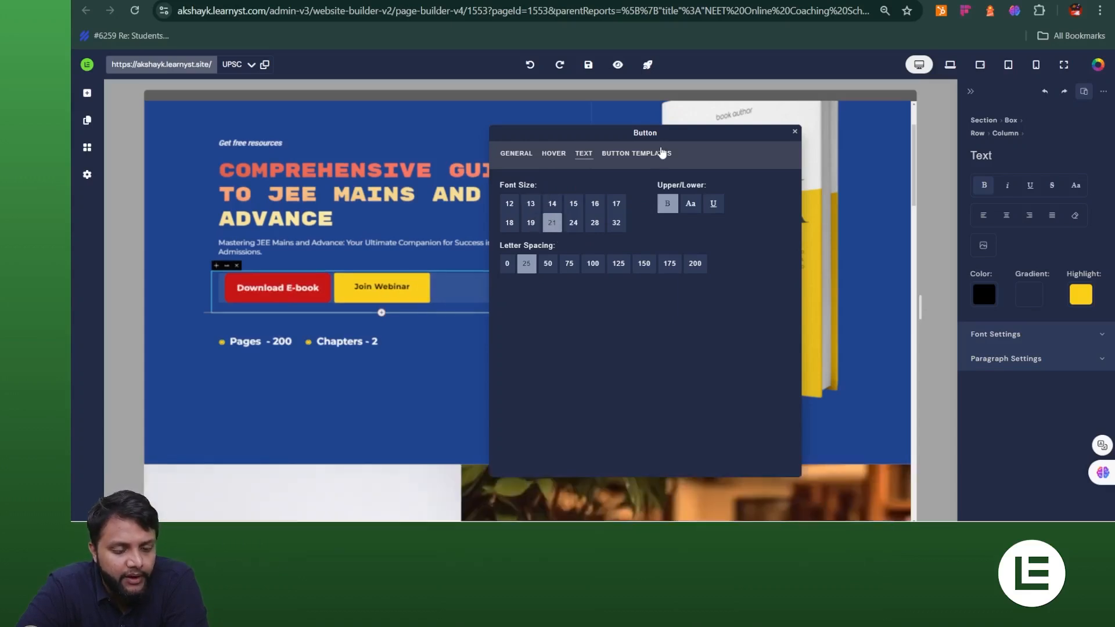
# Apply the solid red template to the Download E-book button after trying the orange text-only, orange outlined and grey templates, and close the button settings.
pyautogui.click(634, 157)
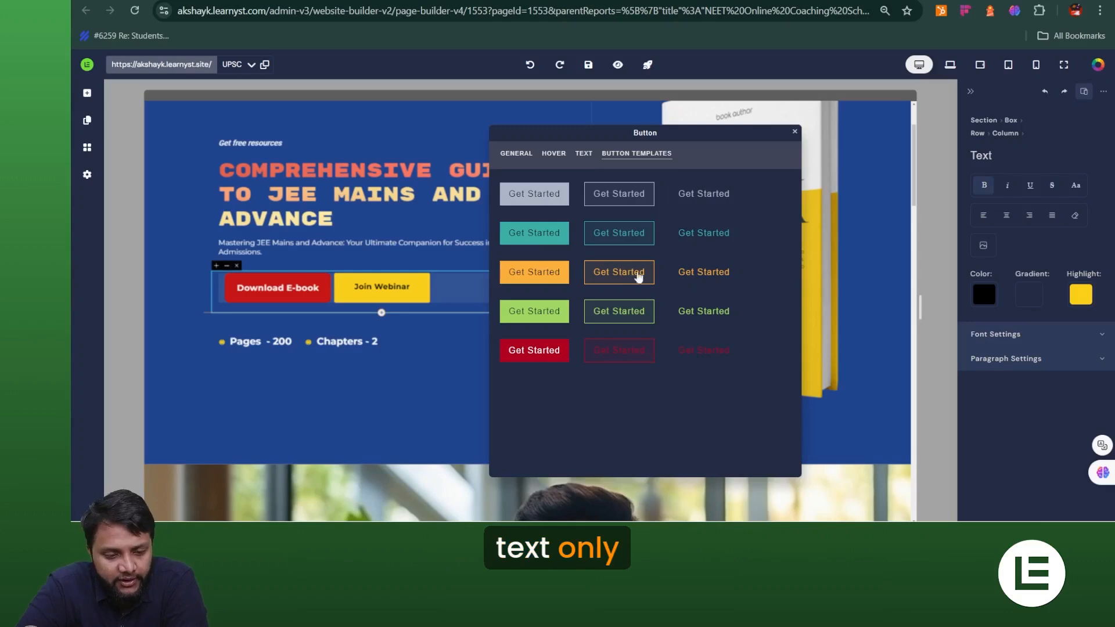
pyautogui.click(707, 275)
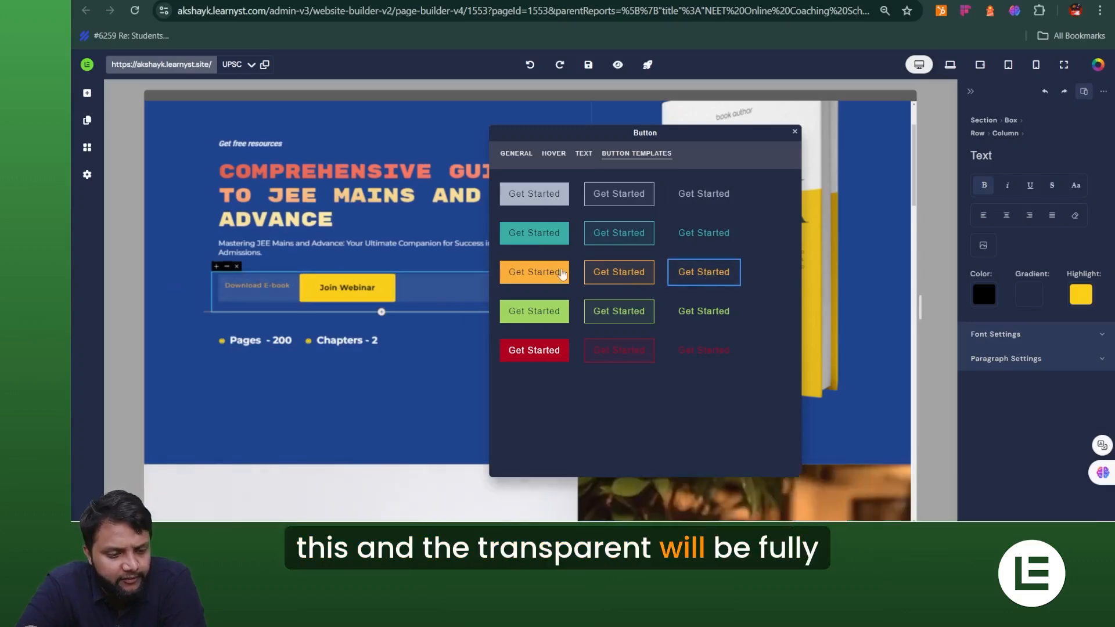
pyautogui.click(626, 277)
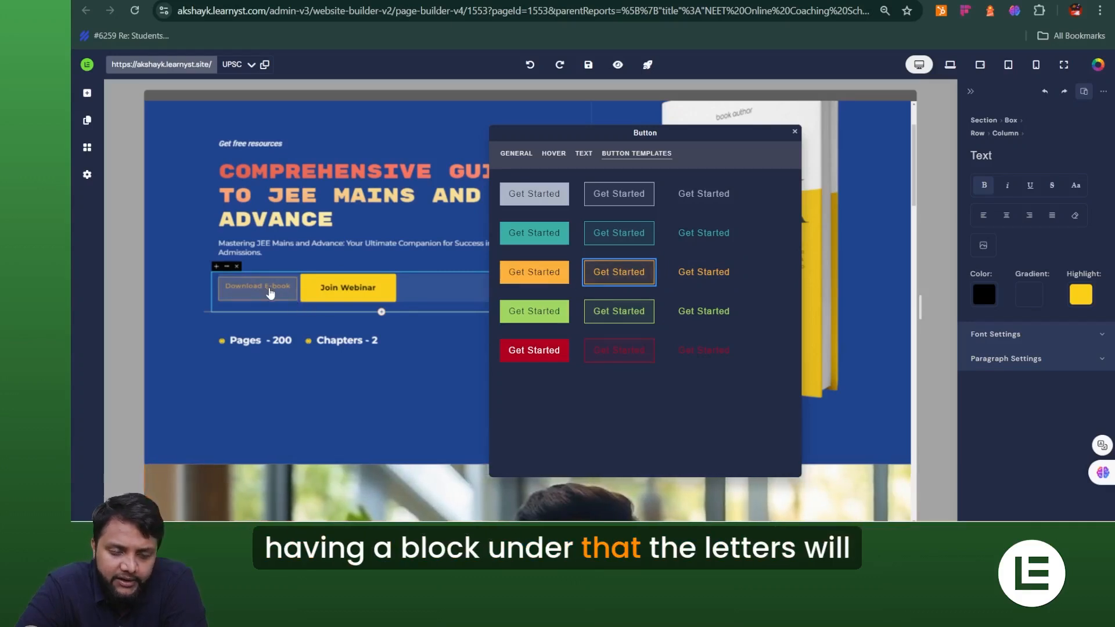
pyautogui.click(528, 355)
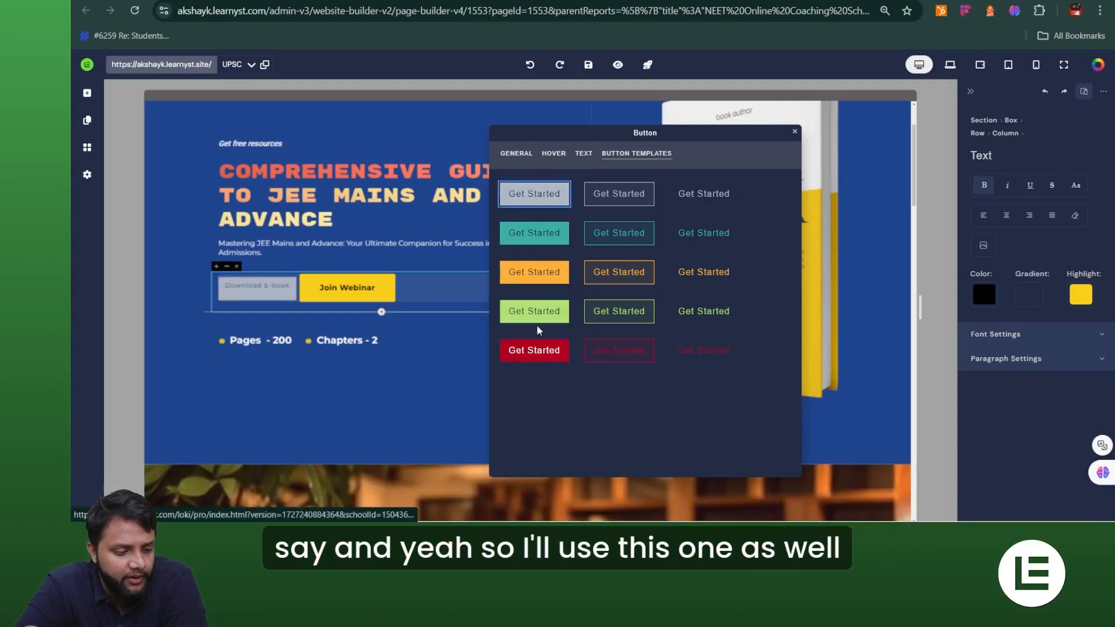
pyautogui.click(553, 153)
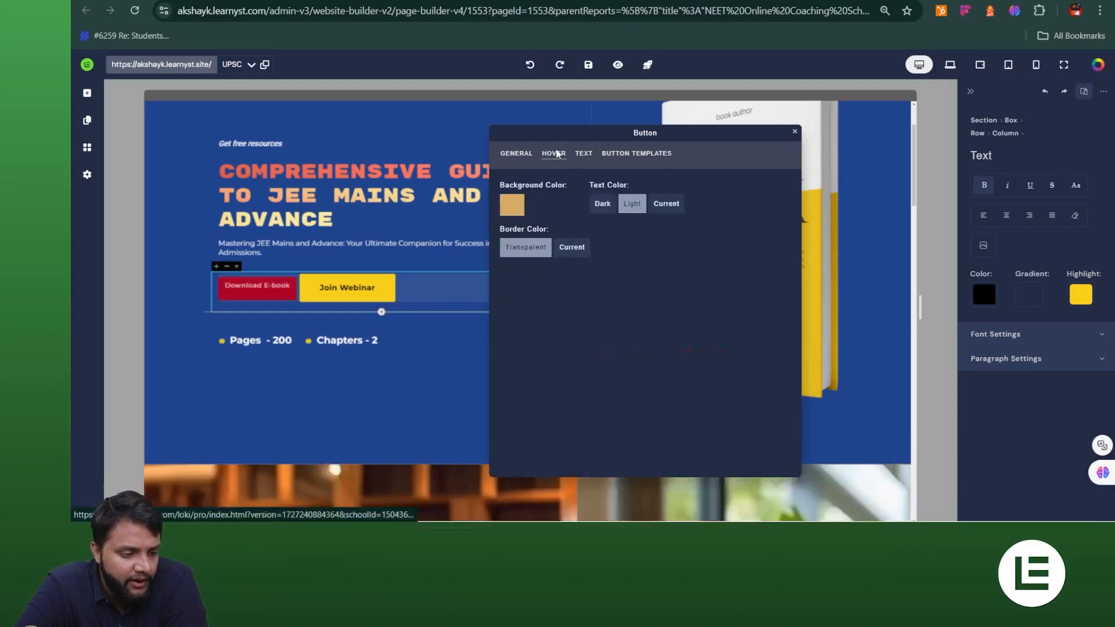
pyautogui.click(516, 155)
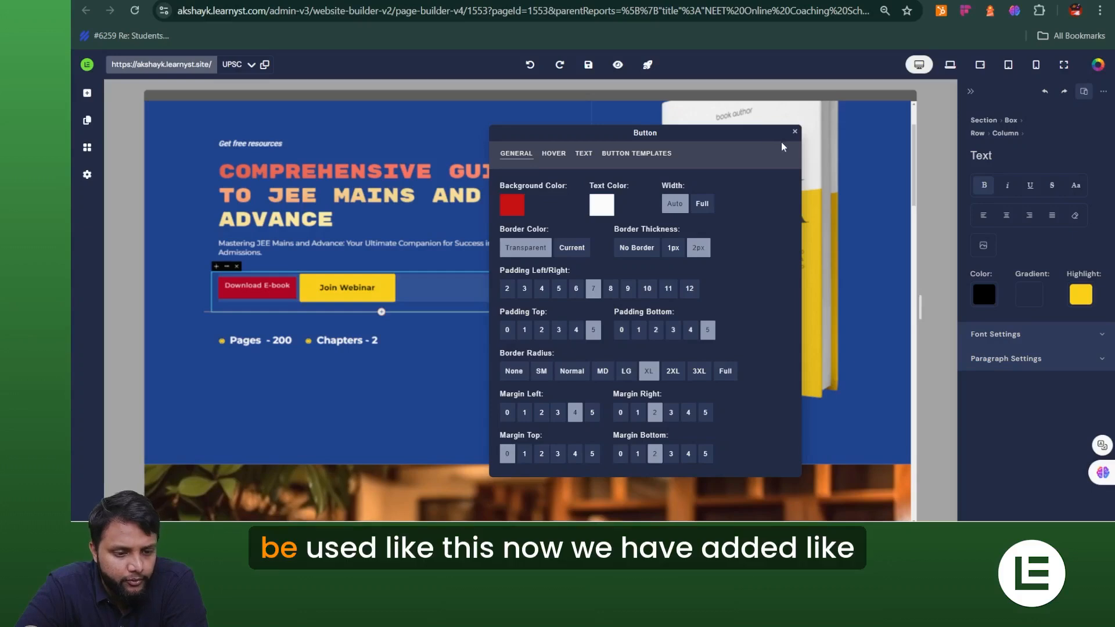
pyautogui.click(794, 132)
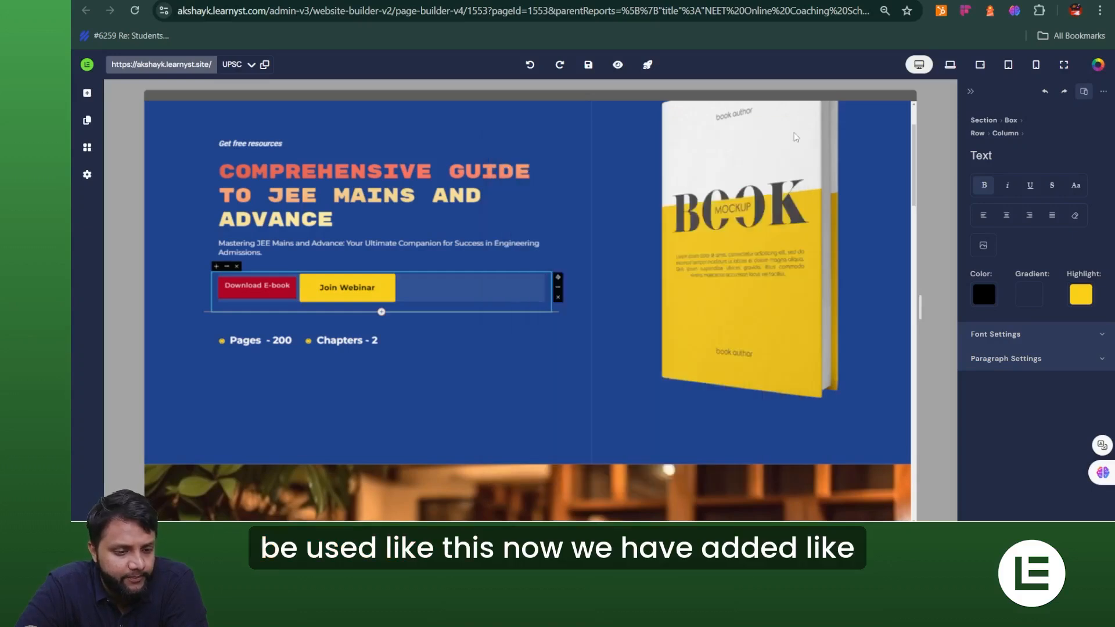
# Save and publish the UPSC page, and open its preview.
pyautogui.click(306, 247)
pyautogui.scroll(-2, 308, 249)
pyautogui.scroll(4, 308, 249)
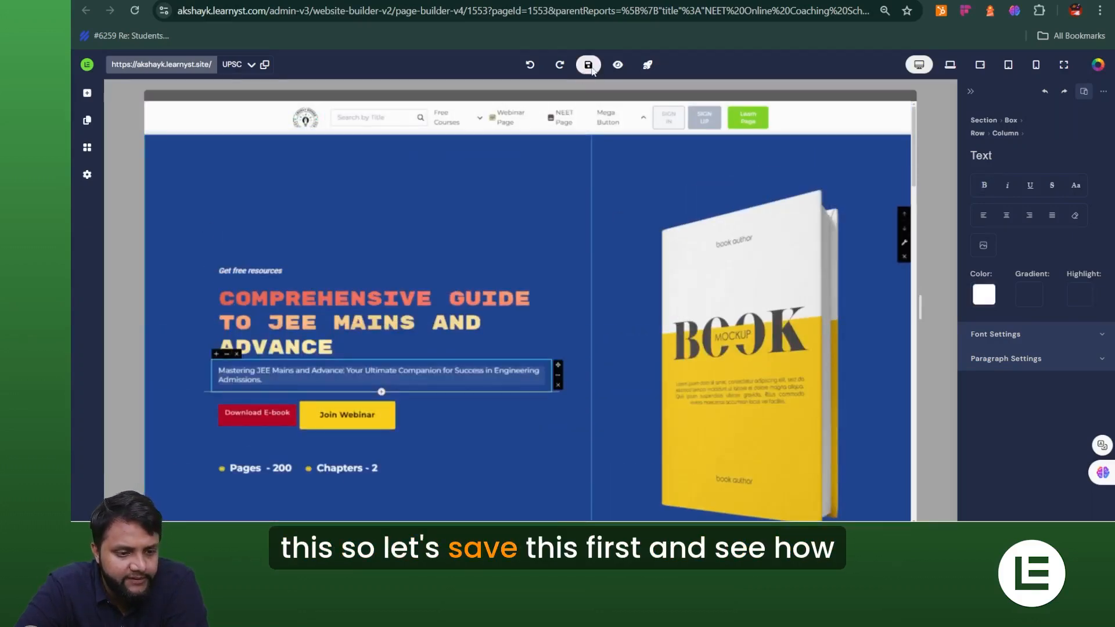
pyautogui.click(588, 65)
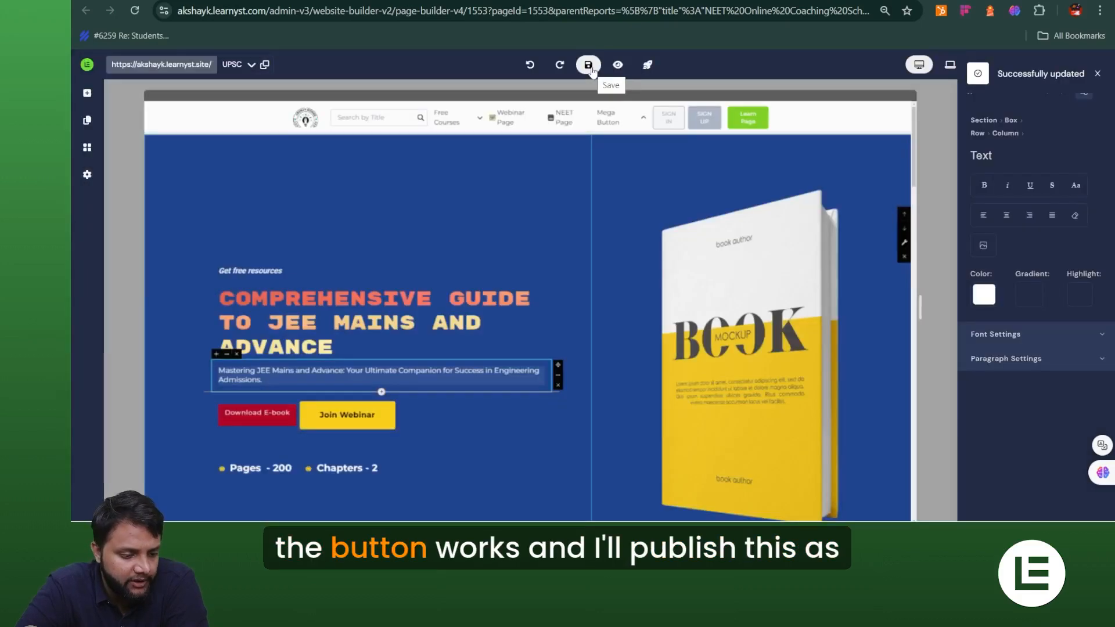
pyautogui.click(649, 69)
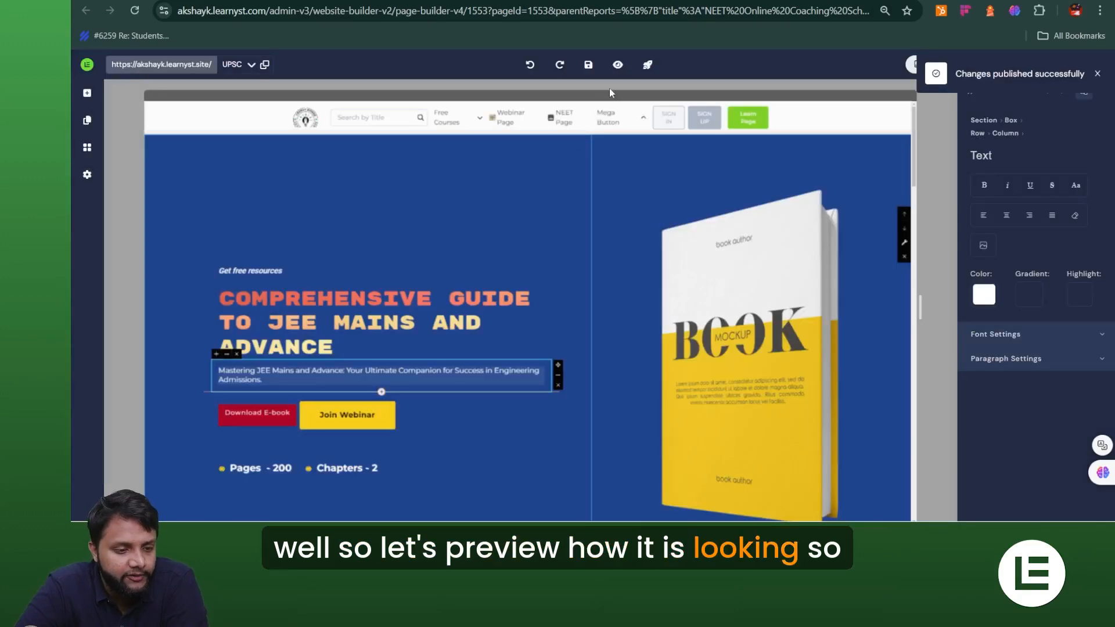
pyautogui.click(617, 66)
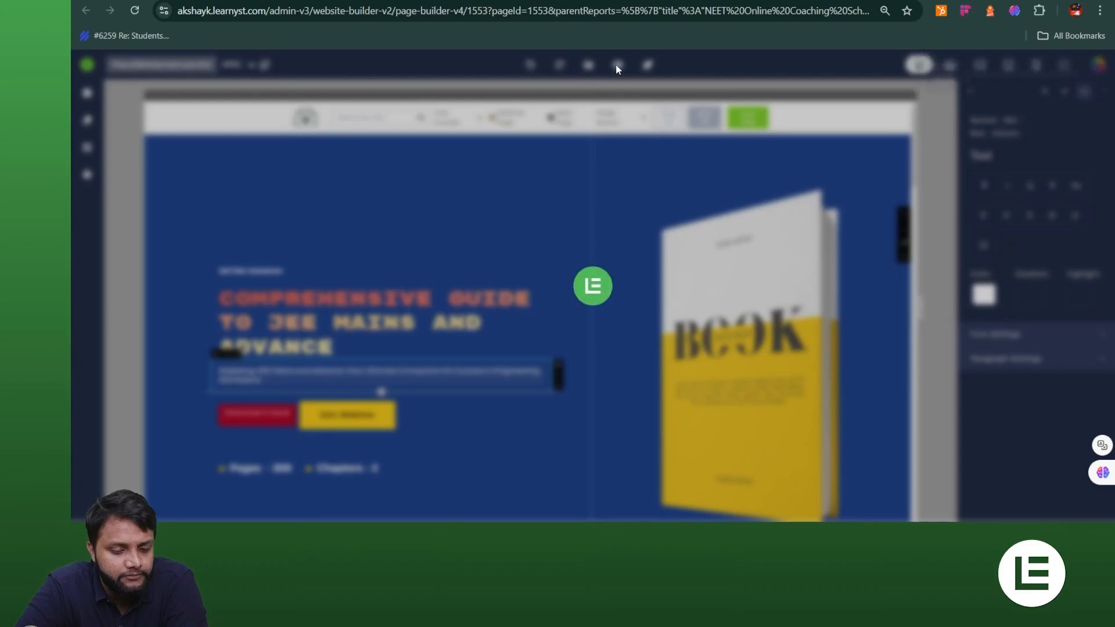
pyautogui.click(617, 67)
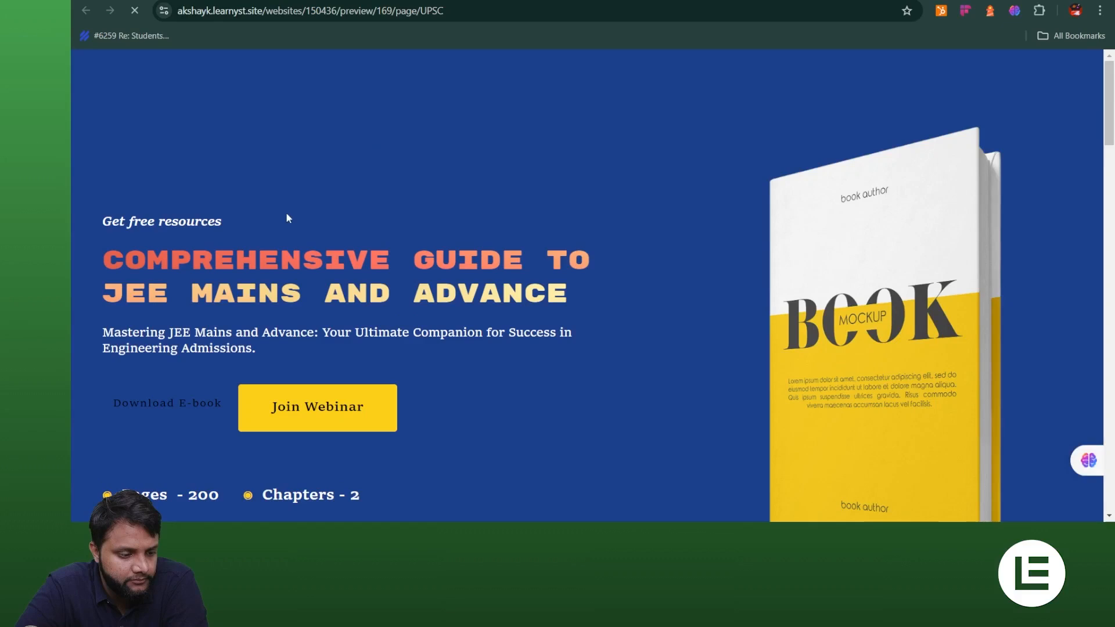
# Examine the hero section in the preview and test the link of the Download E-book button.
pyautogui.scroll(-3, 327, 260)
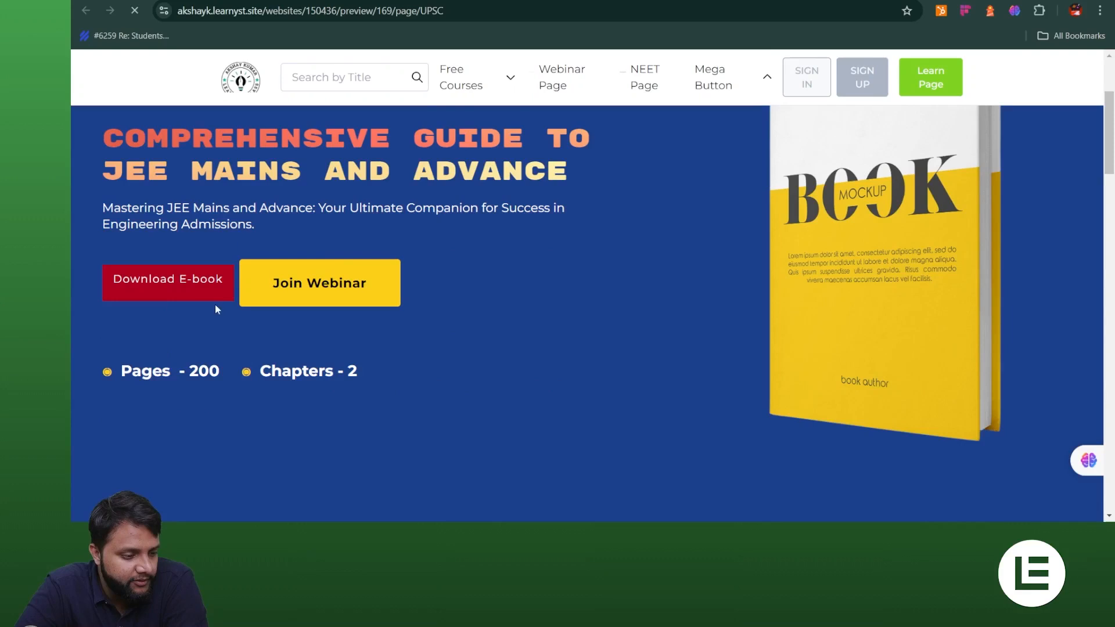
pyautogui.scroll(-1, 215, 306)
pyautogui.scroll(-1, 192, 219)
pyautogui.scroll(1, 192, 219)
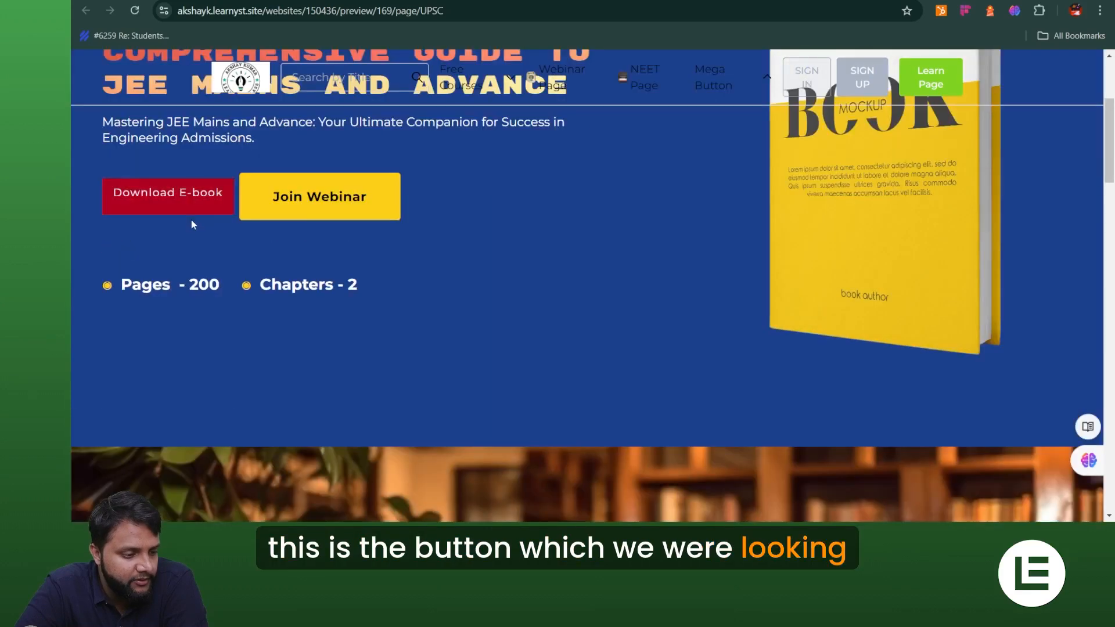
pyautogui.scroll(2, 192, 218)
pyautogui.scroll(1, 192, 212)
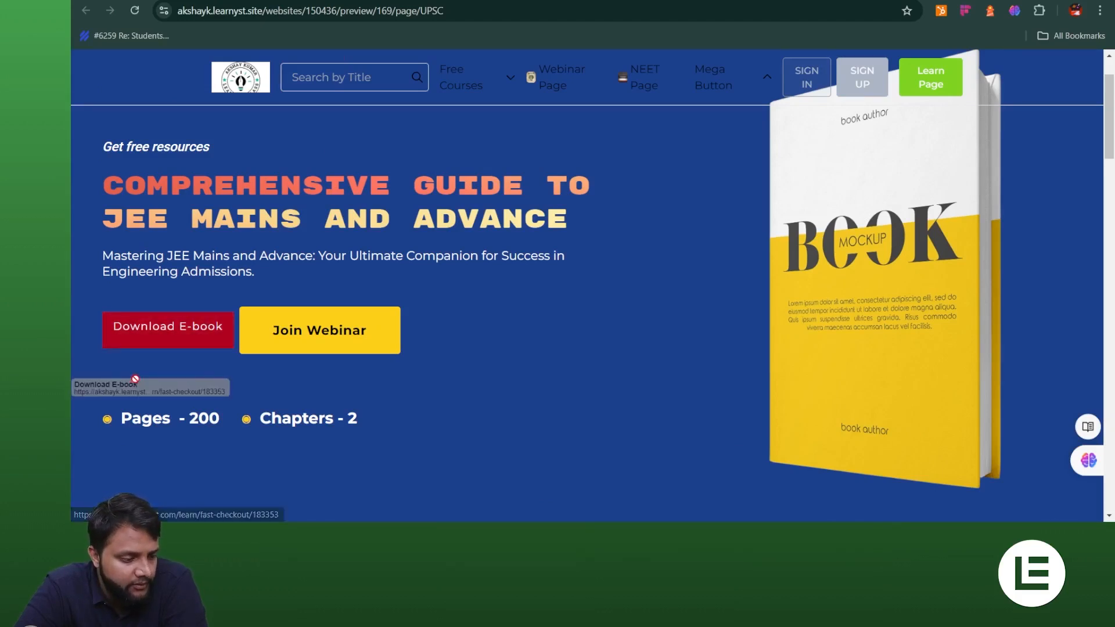
pyautogui.click(172, 330)
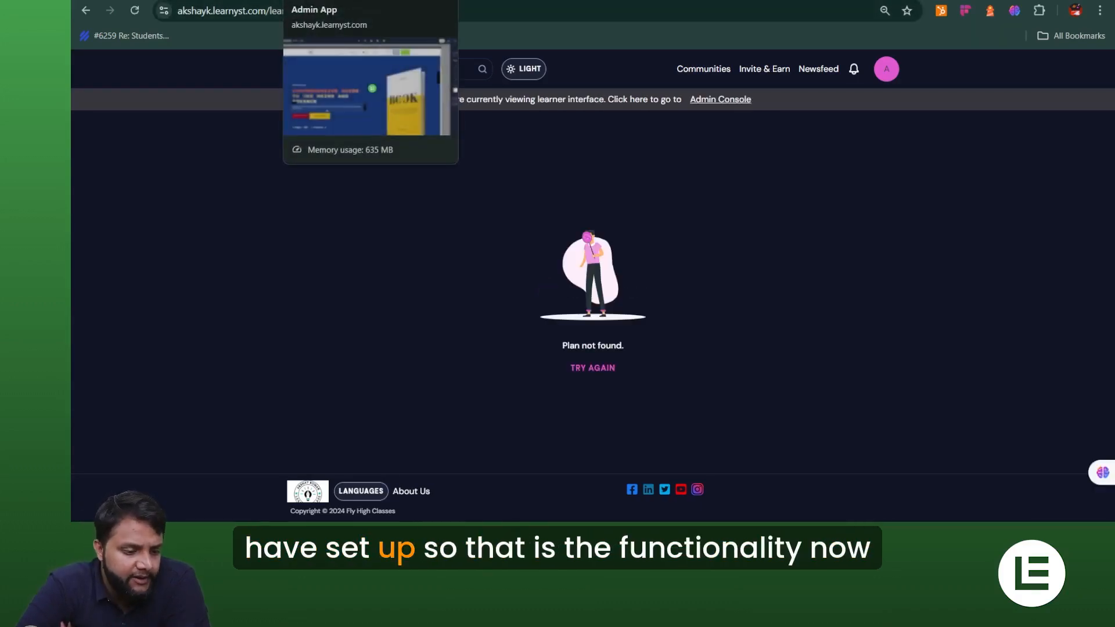
# Go back from the checkout page to the UPSC page preview and look at the Join Webinar button.
pyautogui.click(364, 1)
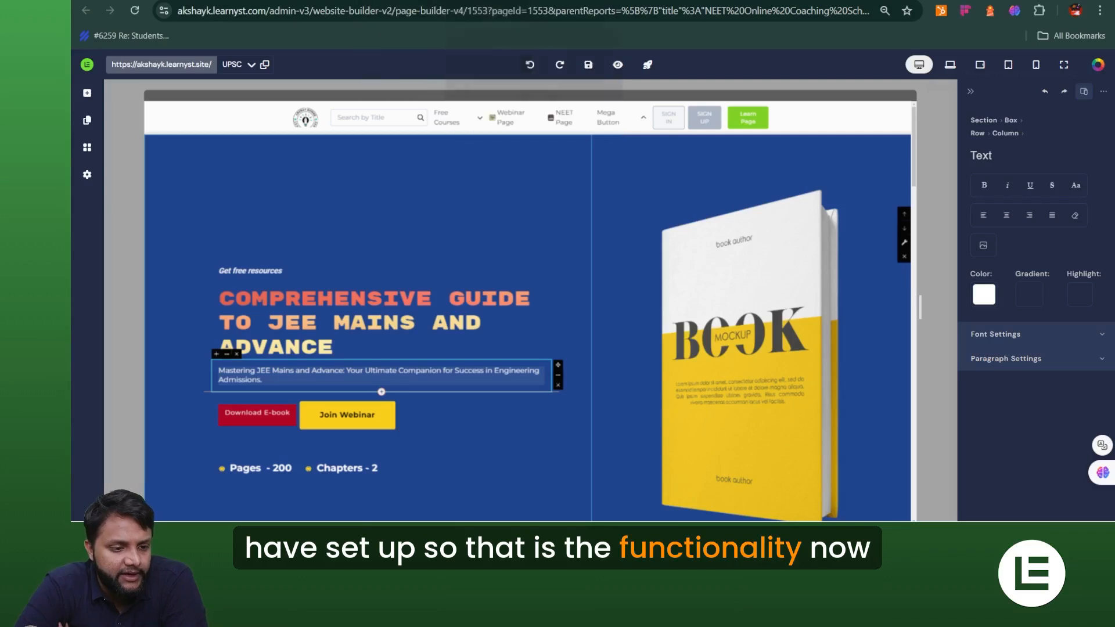
pyautogui.click(482, 1)
pyautogui.hscroll(-5, 430, 273)
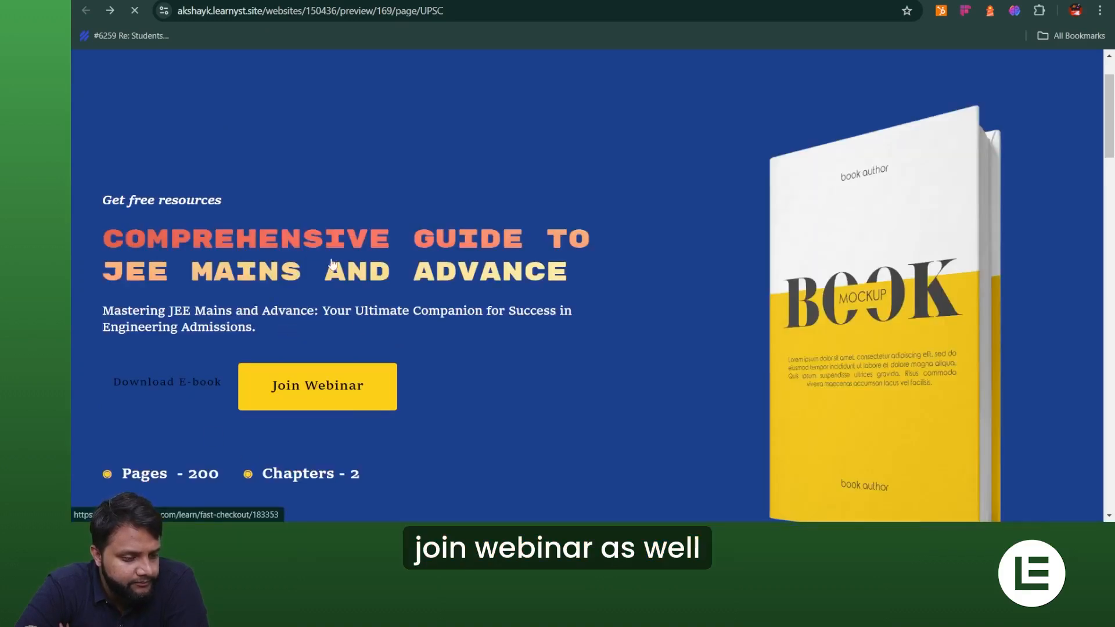
pyautogui.scroll(-4, 360, 319)
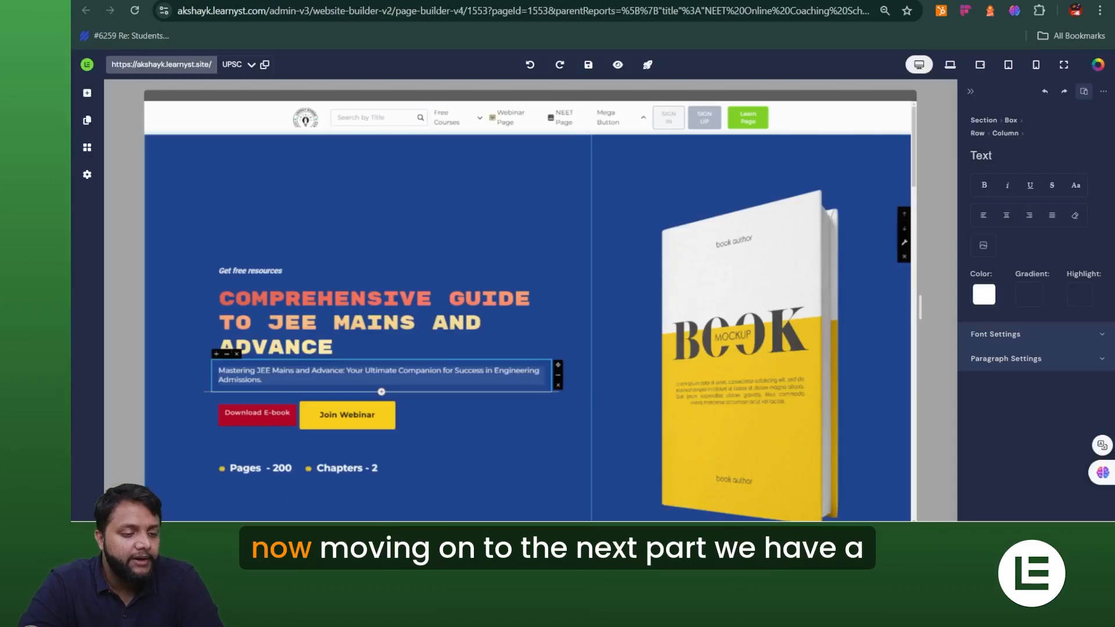
# In the page editor, go to the sliding-image section below the hero and close the Box settings.
pyautogui.click(394, 239)
pyautogui.scroll(-6, 401, 344)
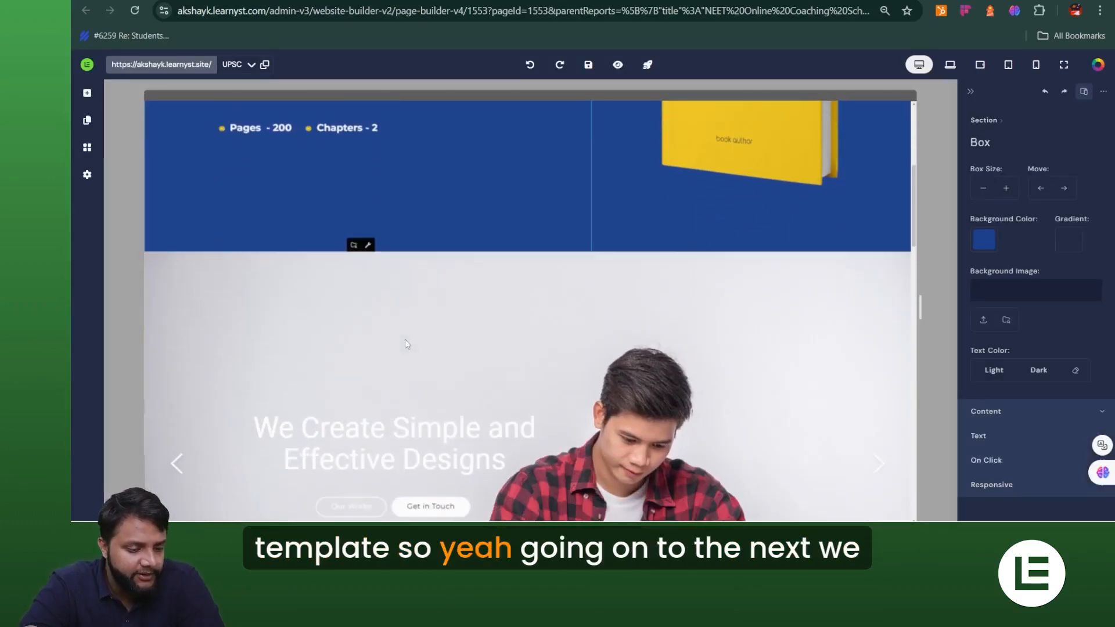
pyautogui.scroll(-3, 405, 344)
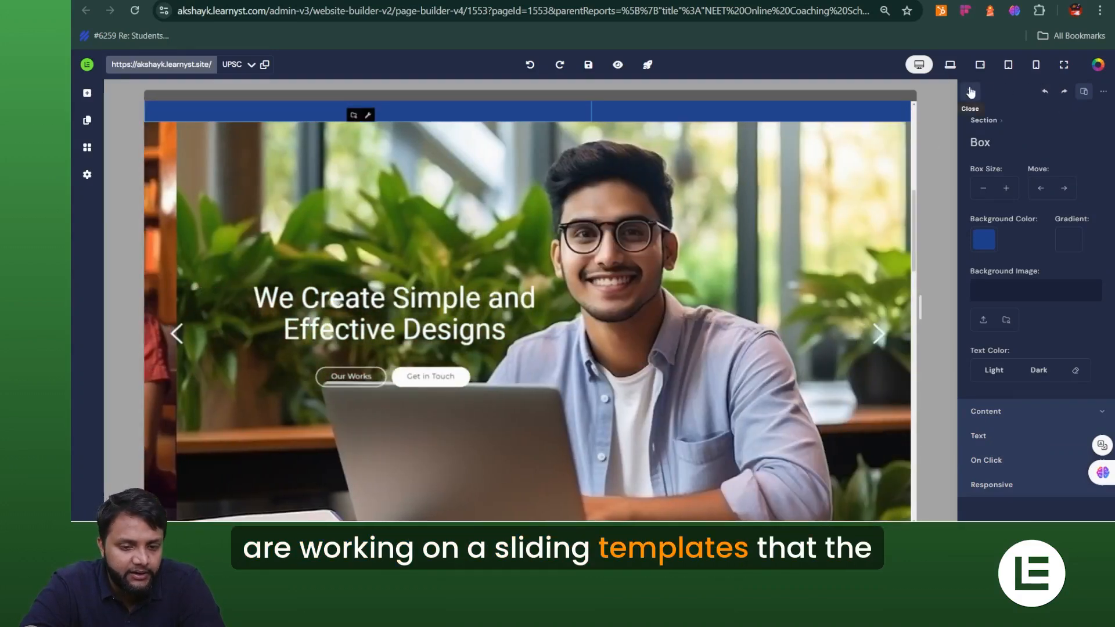
pyautogui.click(970, 92)
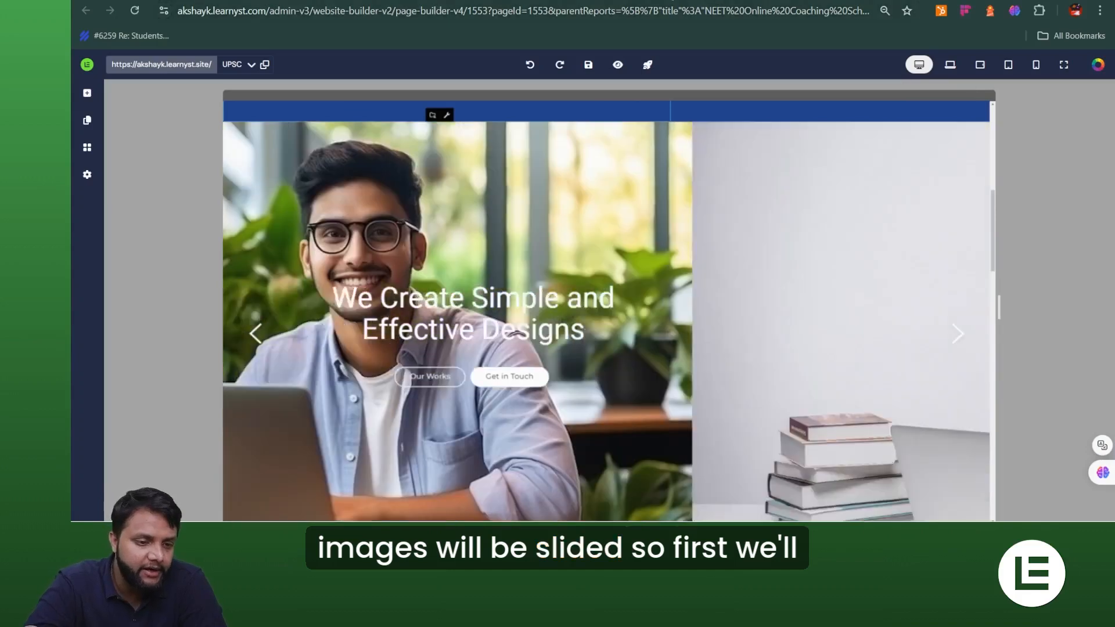
# Switch to Pexels and download the photo of a person using a smartphone over stock charts to the Desktop.
pyautogui.hotkey('ctrl', 't')
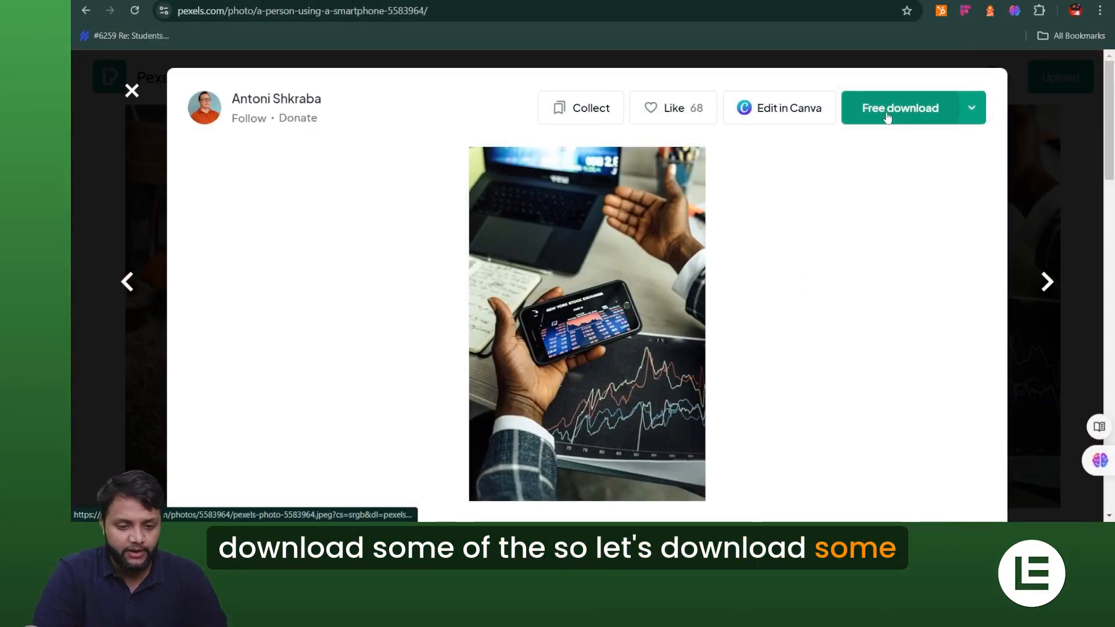
pyautogui.click(884, 115)
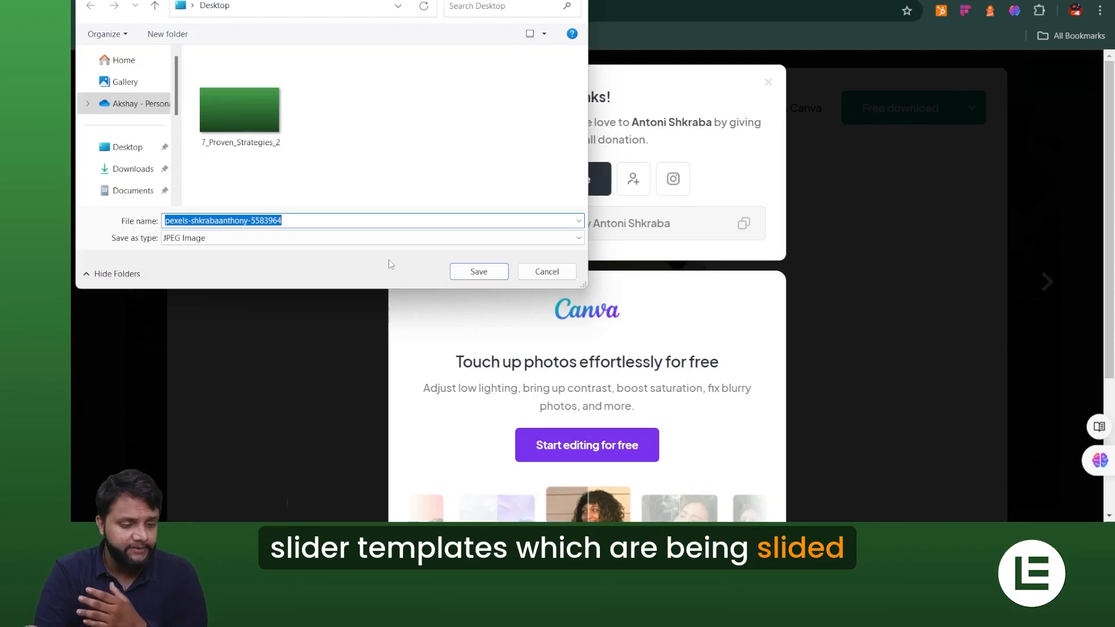
pyautogui.click(127, 147)
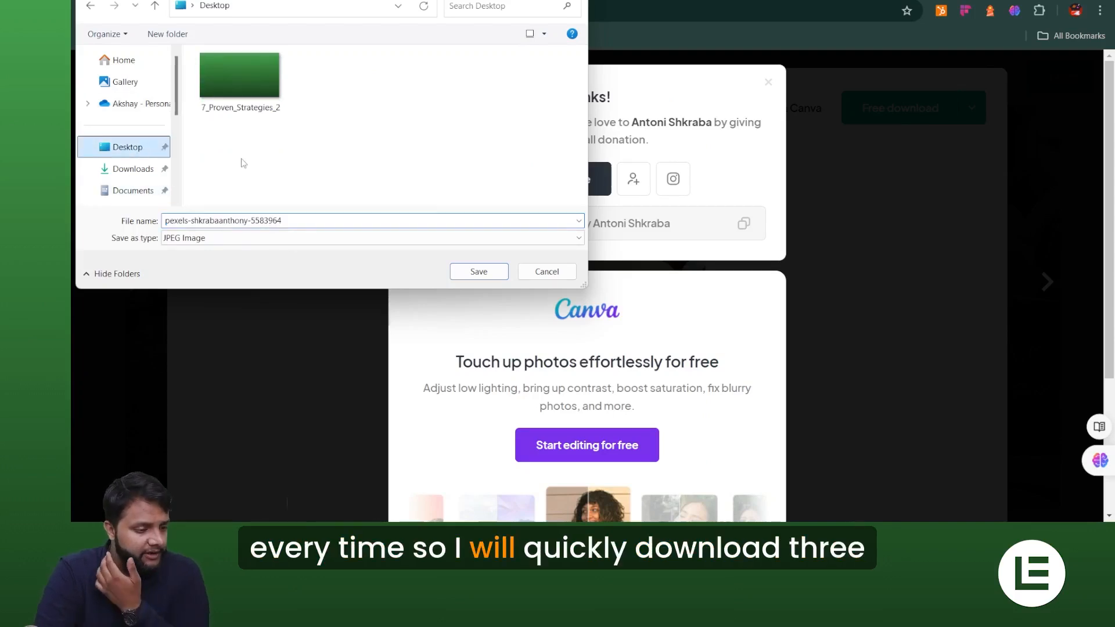
pyautogui.click(478, 271)
pyautogui.click(251, 251)
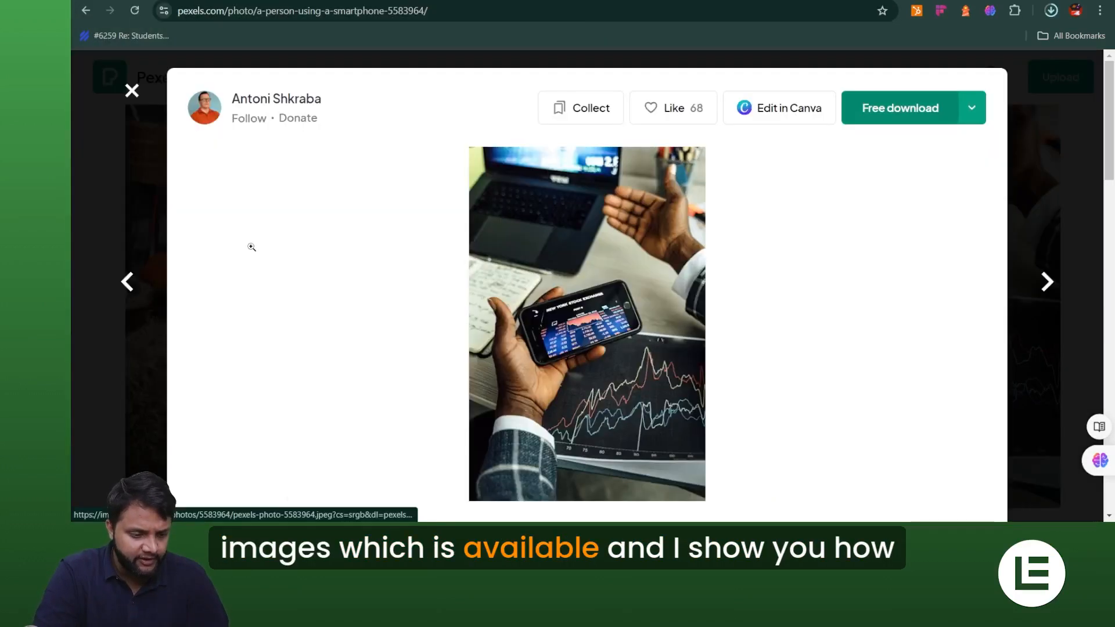
pyautogui.click(132, 91)
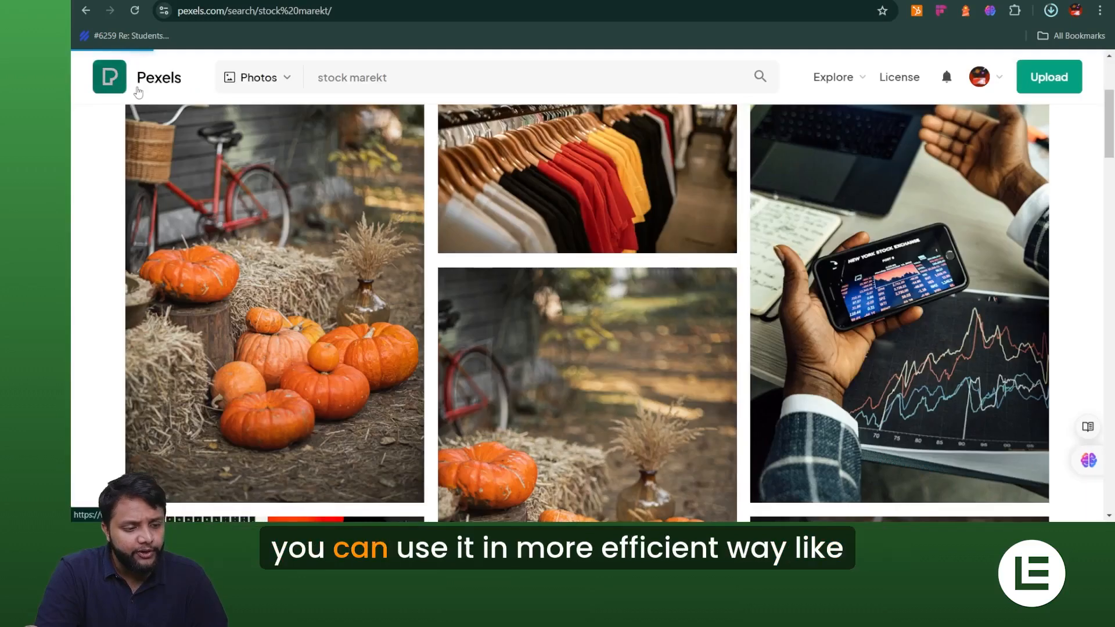
# Download the Black Friday Sale photo with the laptop and shopping cart from the Pexels results to the Desktop.
pyautogui.scroll(-9, 357, 321)
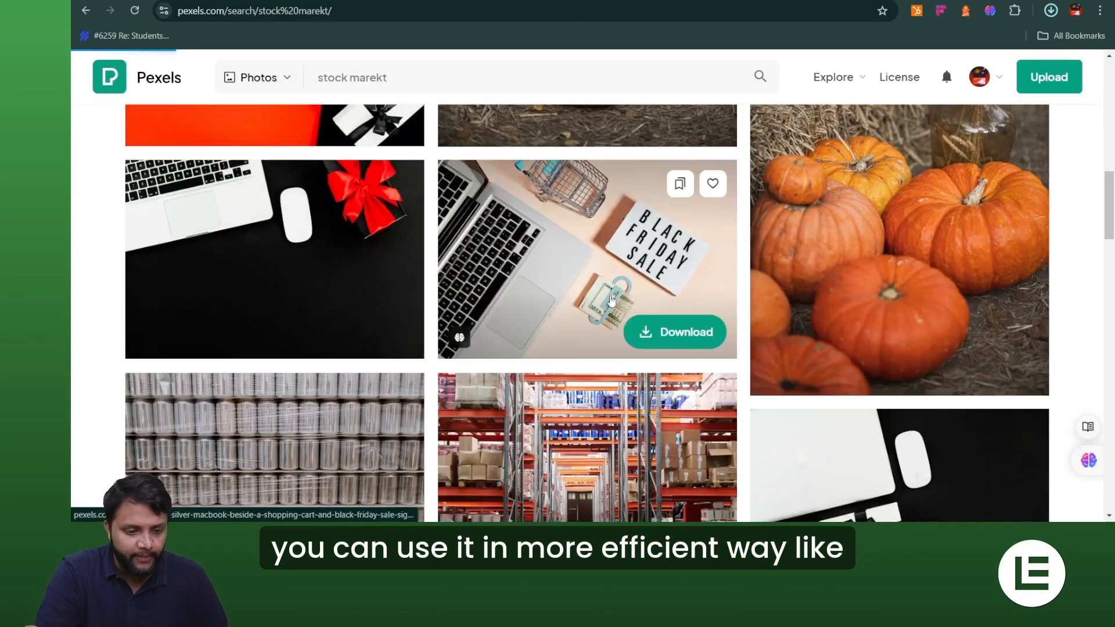
pyautogui.click(610, 299)
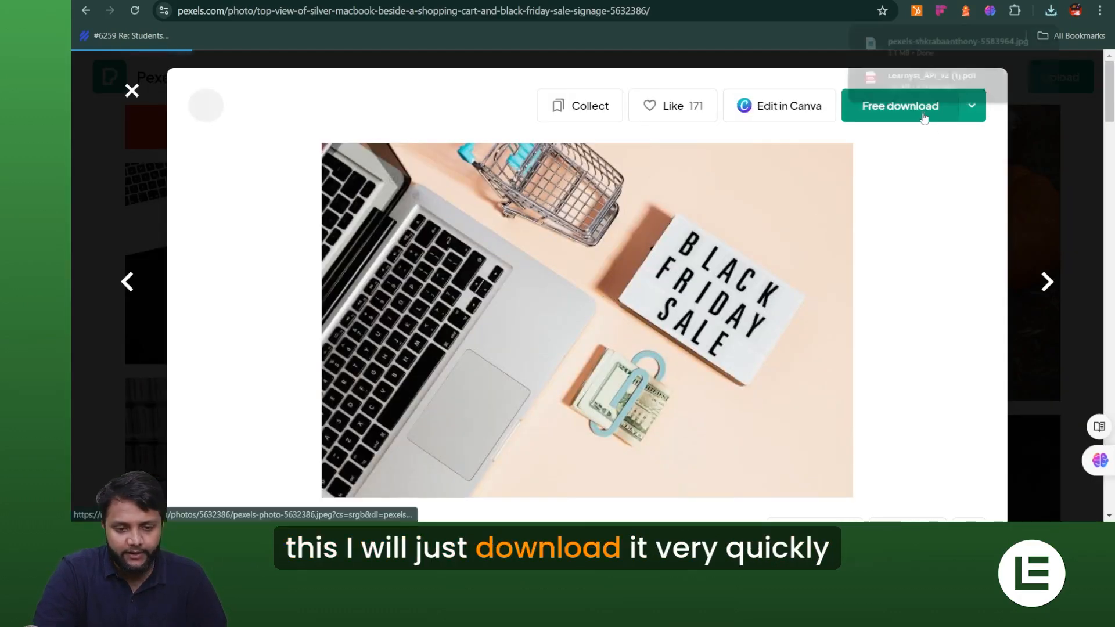
pyautogui.click(859, 112)
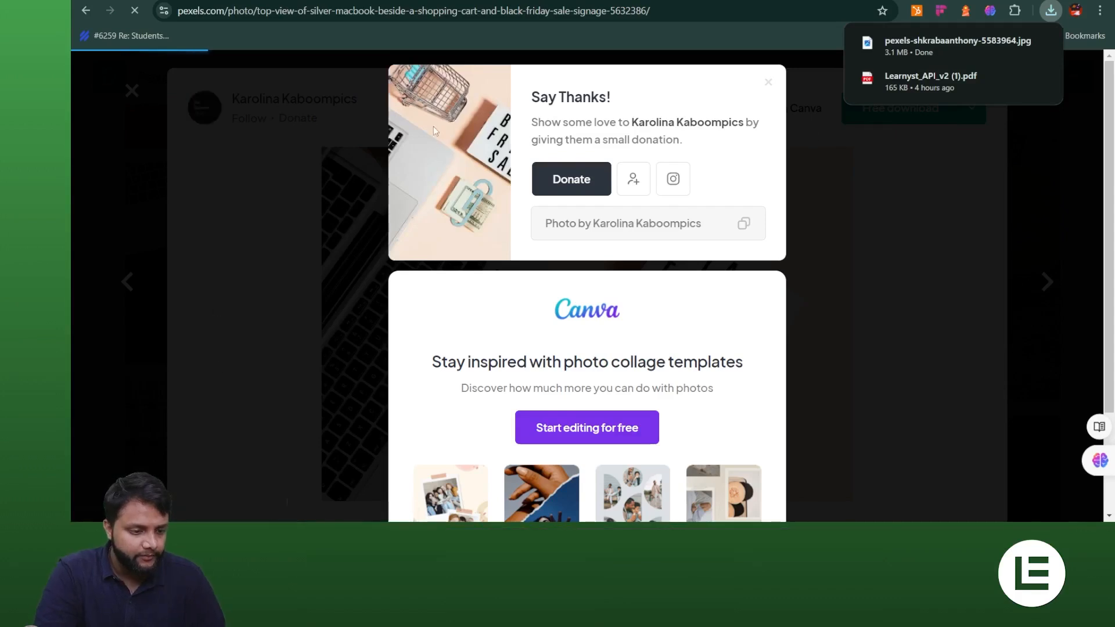
pyautogui.click(211, 117)
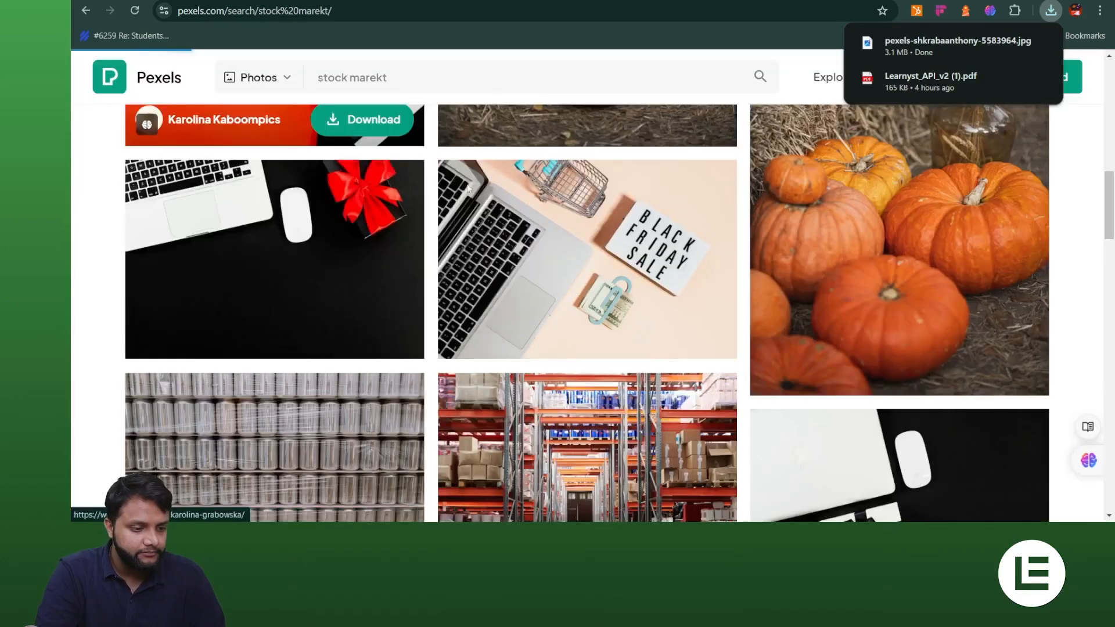
pyautogui.click(361, 119)
pyautogui.click(105, 145)
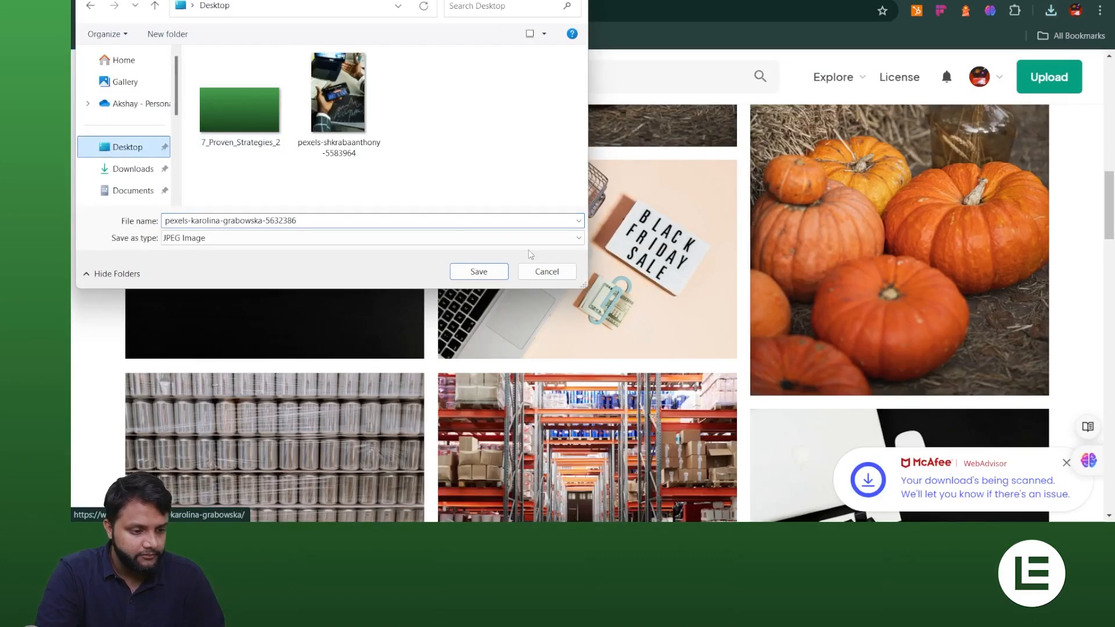
pyautogui.click(503, 274)
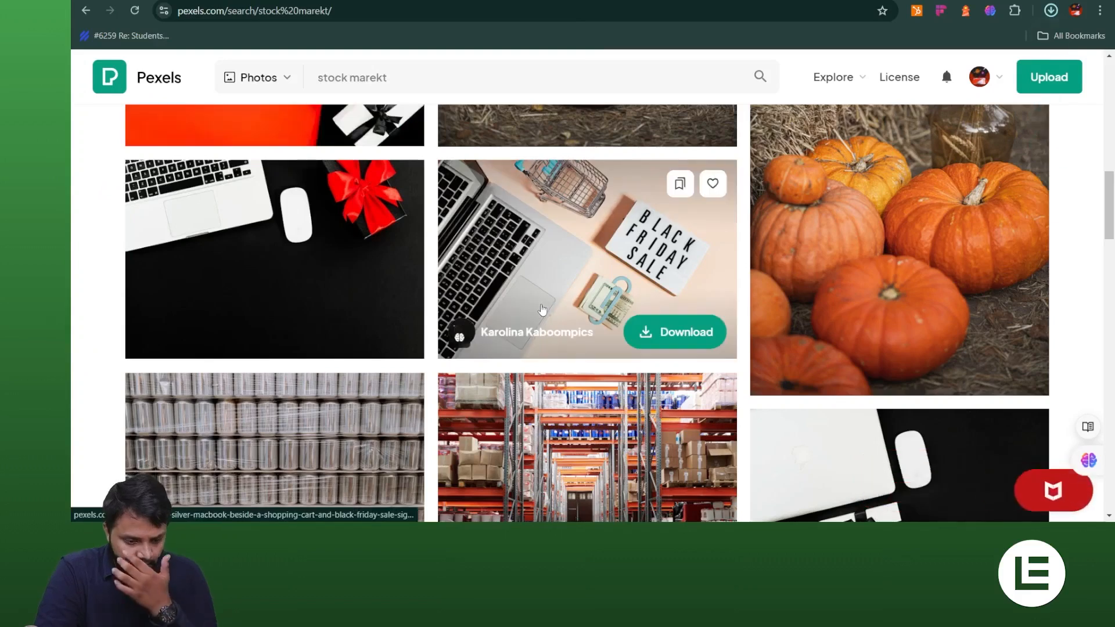
# Download the Pexels photo of the white laptop, mouse and gift box on a black background to the Desktop.
pyautogui.scroll(-5, 542, 309)
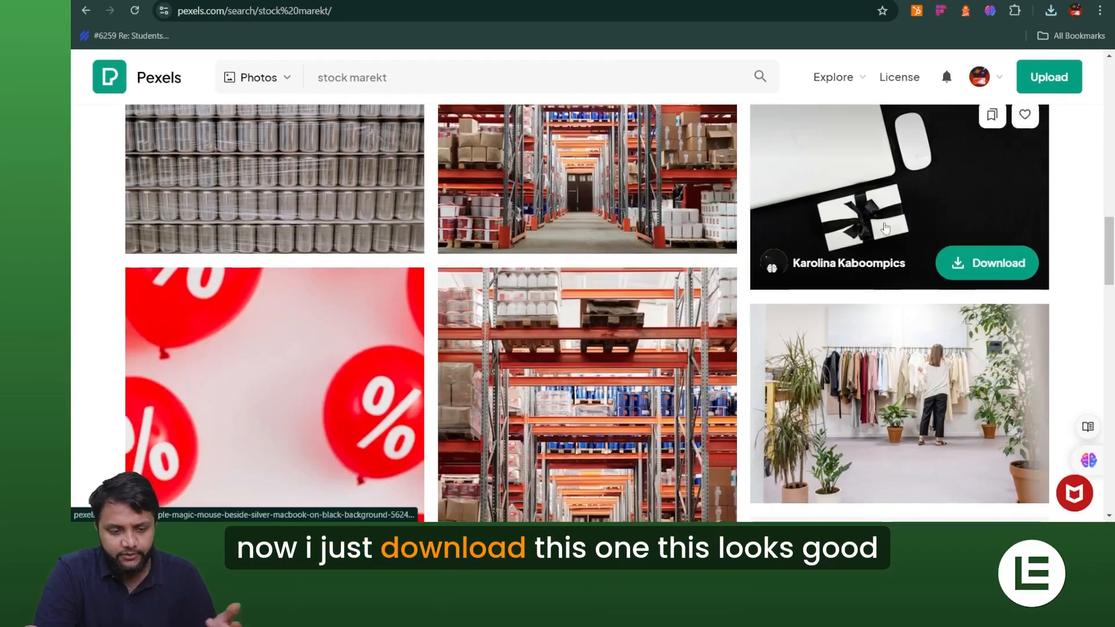
pyautogui.click(885, 223)
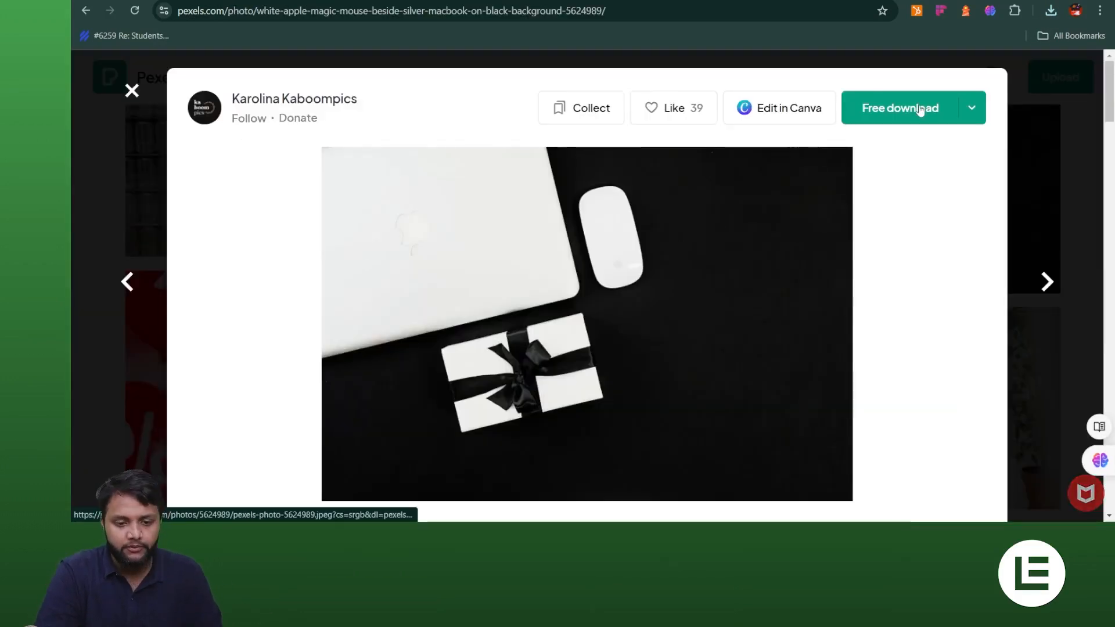
pyautogui.click(858, 108)
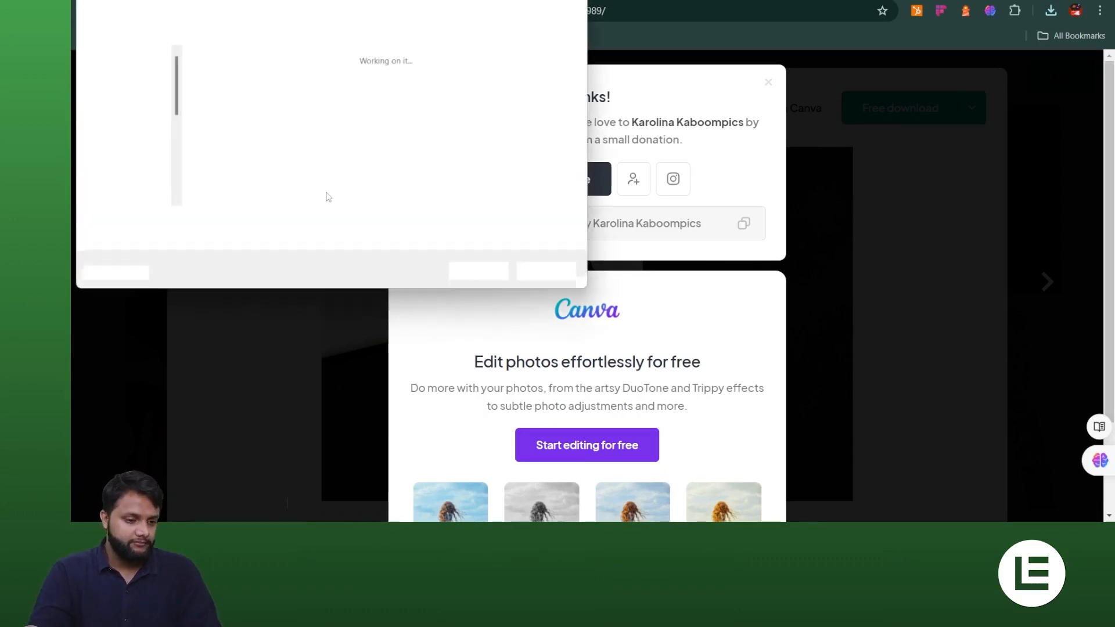
pyautogui.click(476, 271)
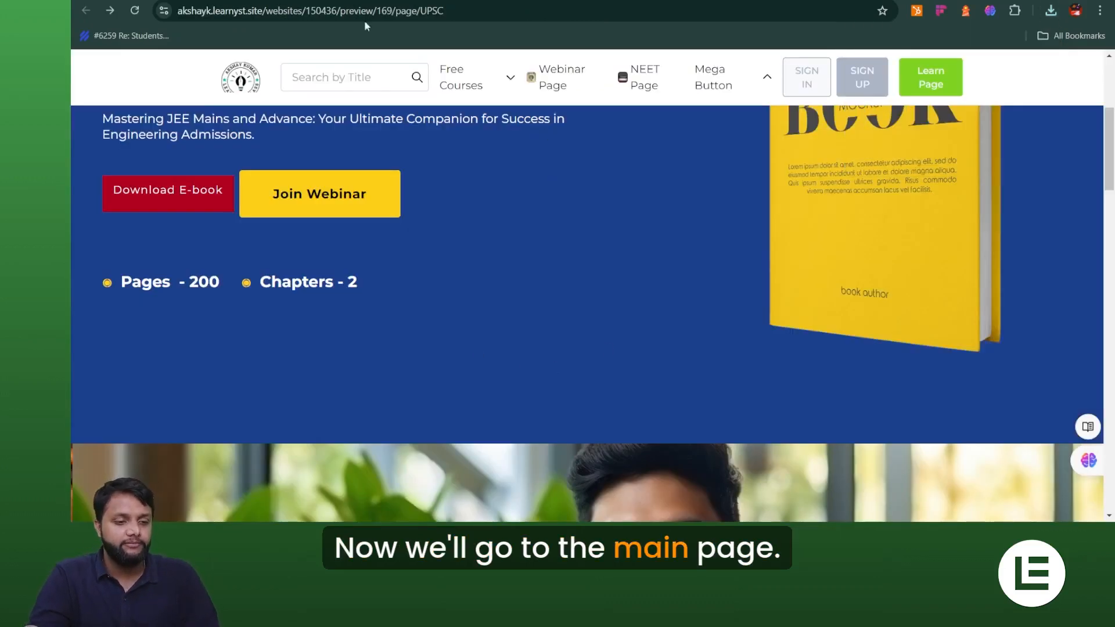
# Switch back to the UPSC page editor and open the slider settings of the sliding-image section below the hero.
pyautogui.click(371, 1)
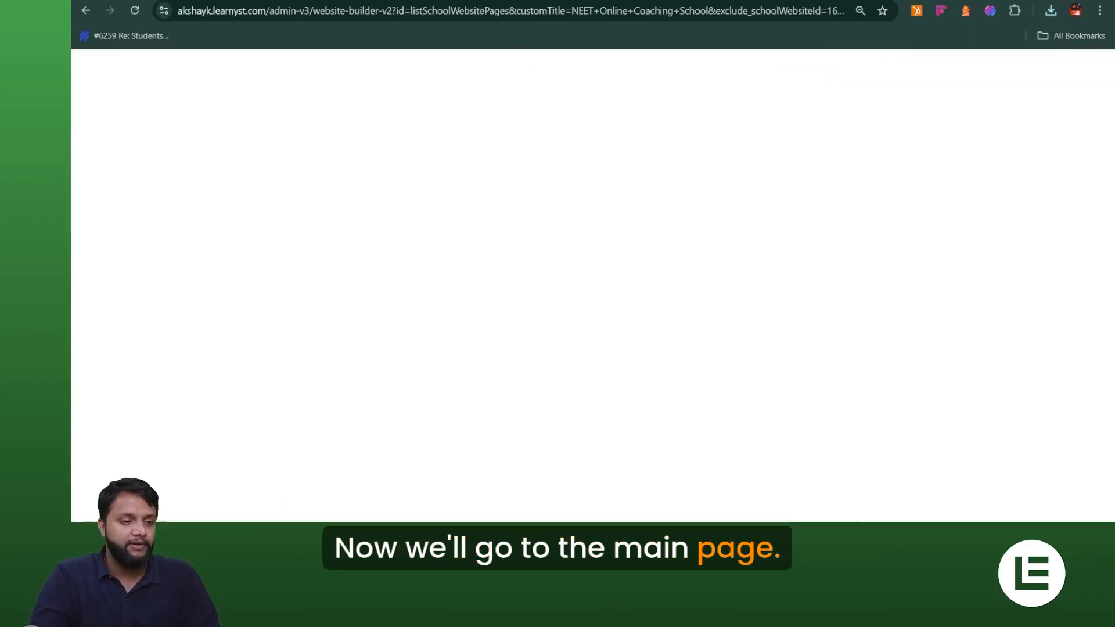
pyautogui.click(415, 1)
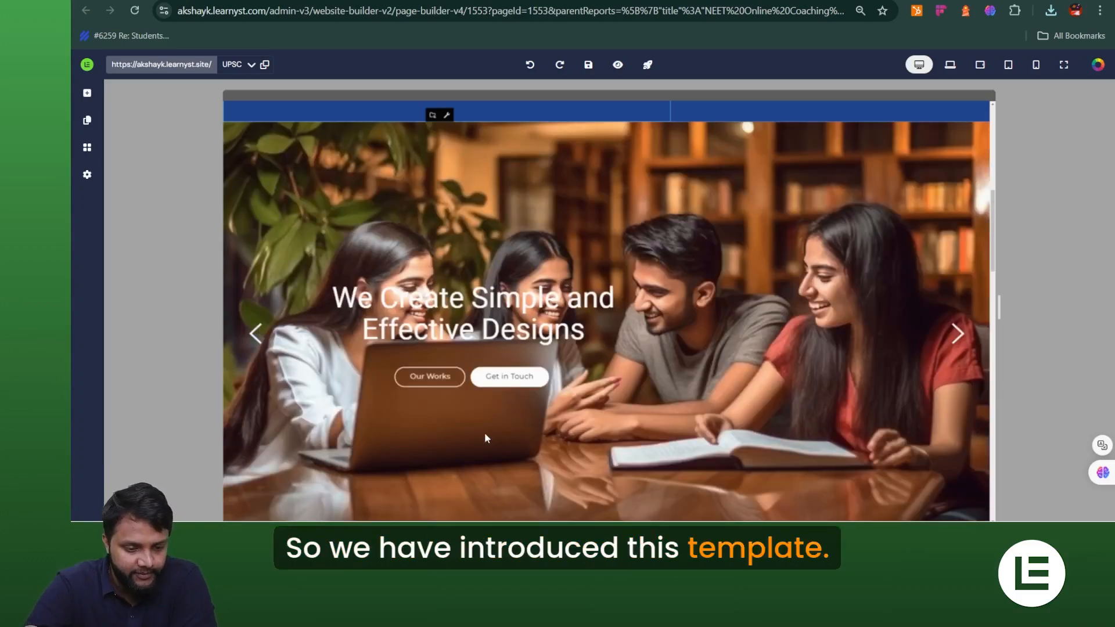
pyautogui.scroll(-1, 726, 290)
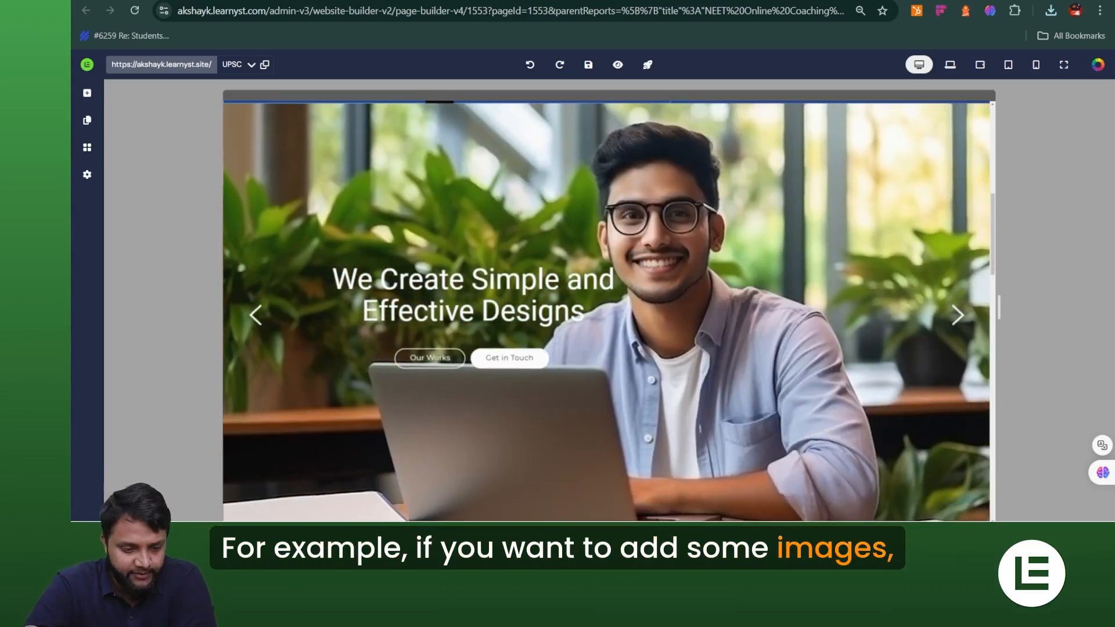
pyautogui.click(814, 276)
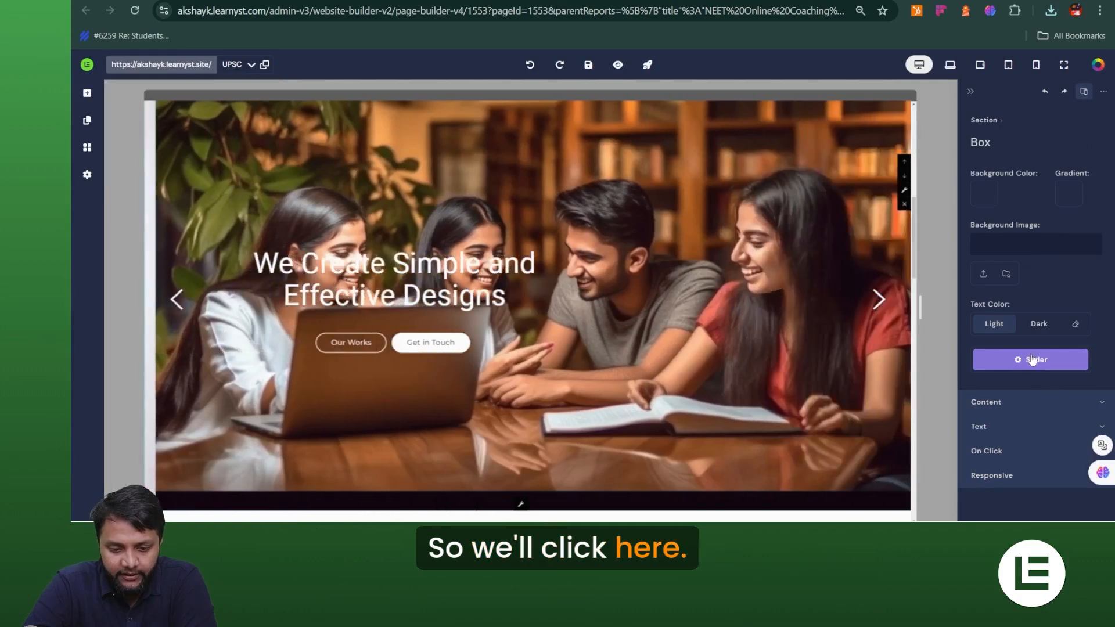
pyautogui.click(1031, 360)
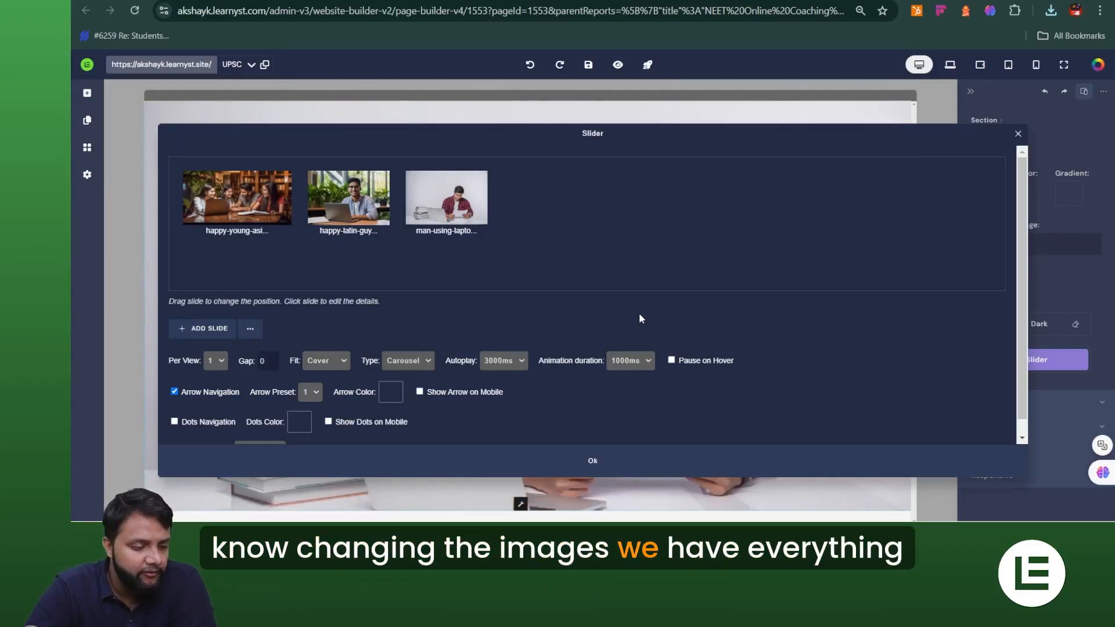
# Delete all three existing slides from the slider.
pyautogui.click(266, 199)
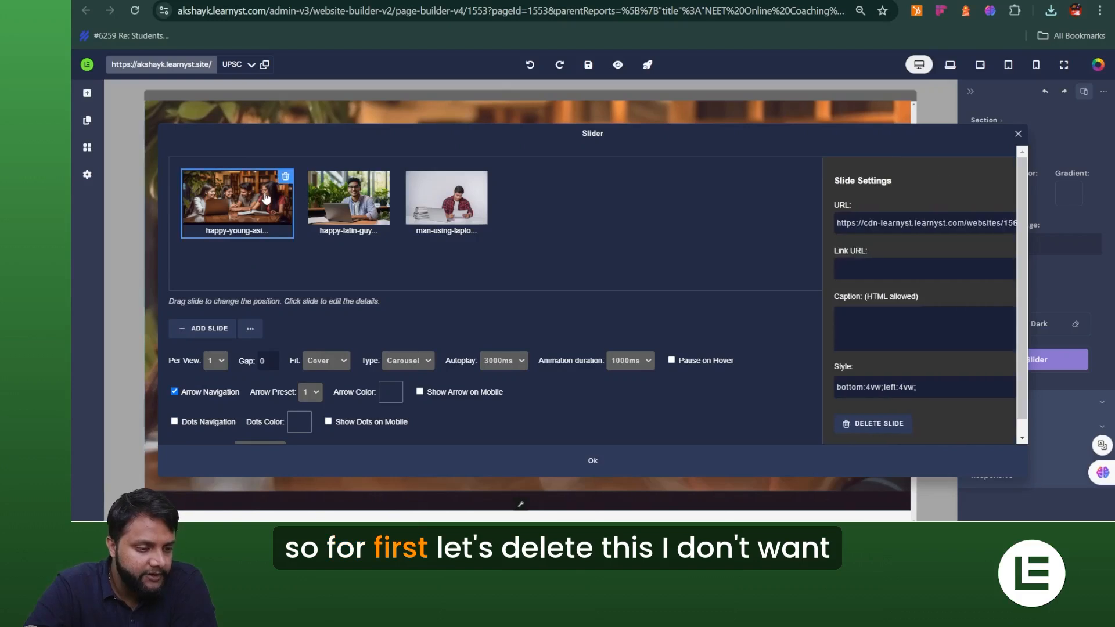
pyautogui.click(285, 176)
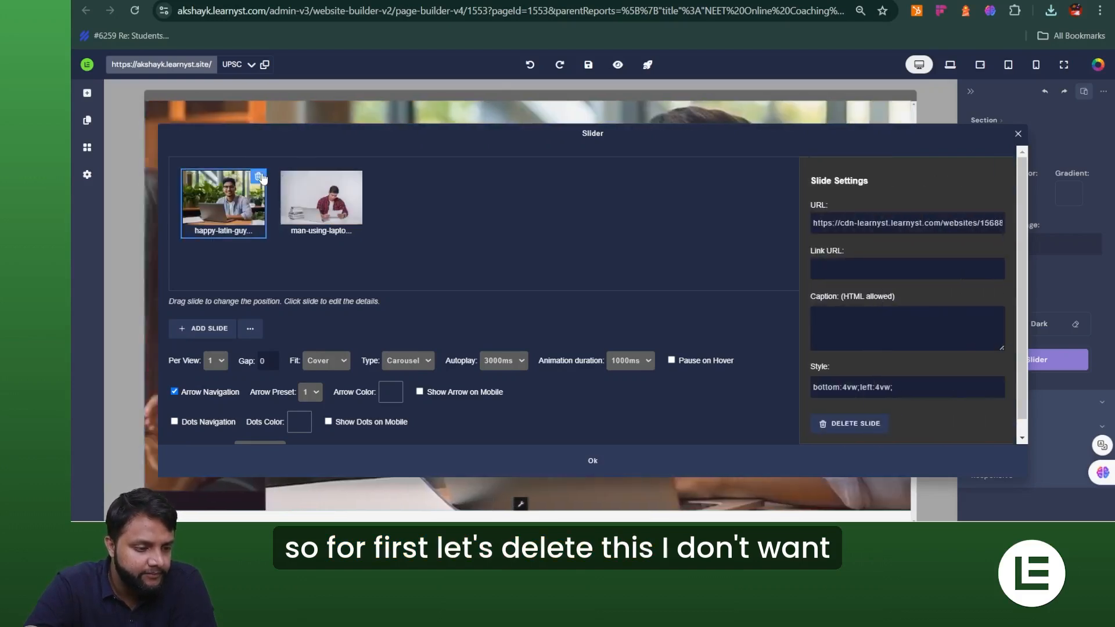
pyautogui.click(259, 177)
pyautogui.click(259, 178)
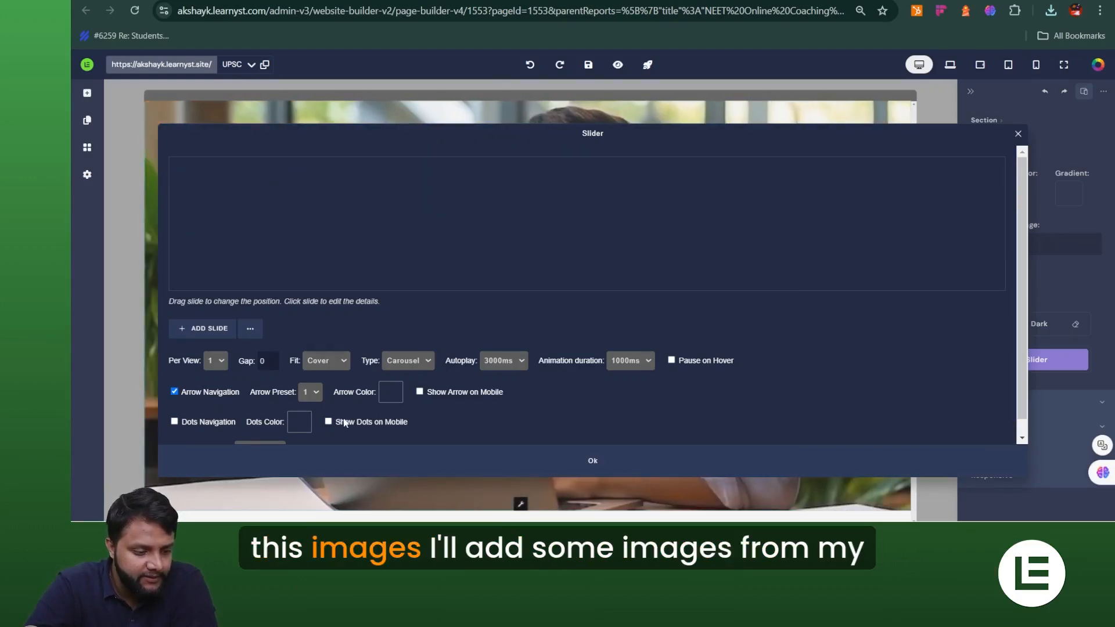
# Upload the downloaded photos of the laptop with gift box and the Black Friday Sale sign as two new slides.
pyautogui.click(212, 329)
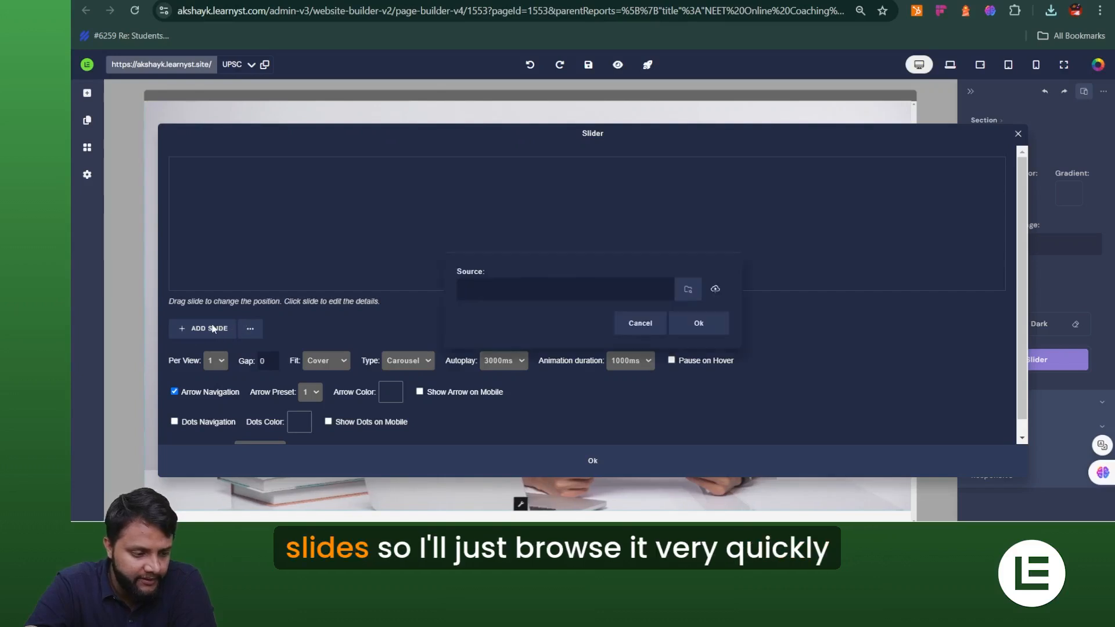
pyautogui.click(689, 292)
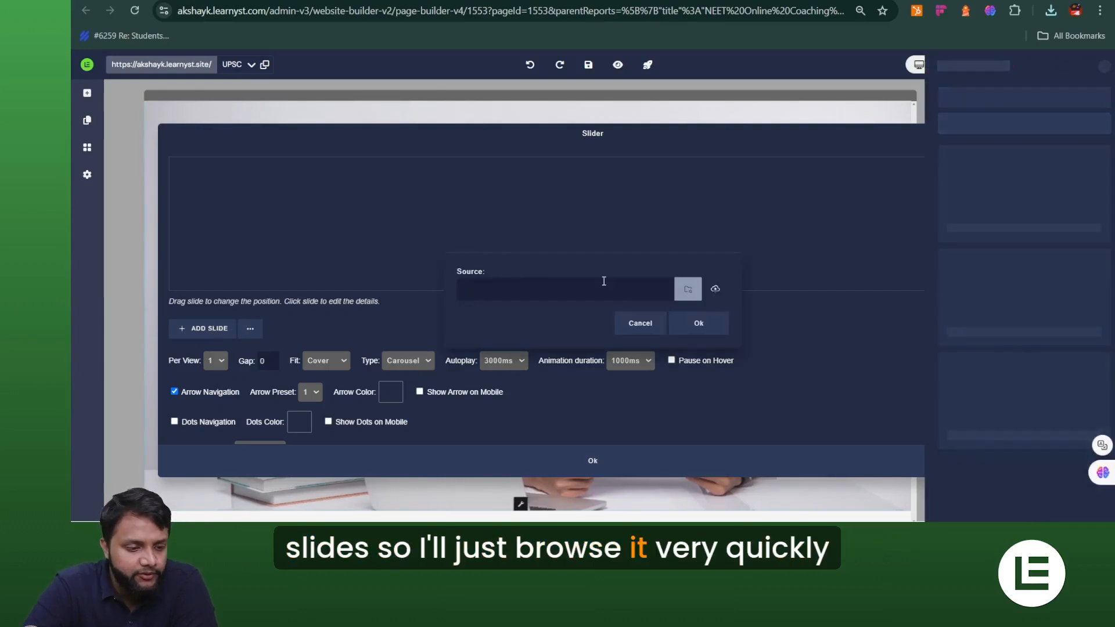
pyautogui.click(714, 288)
pyautogui.click(641, 287)
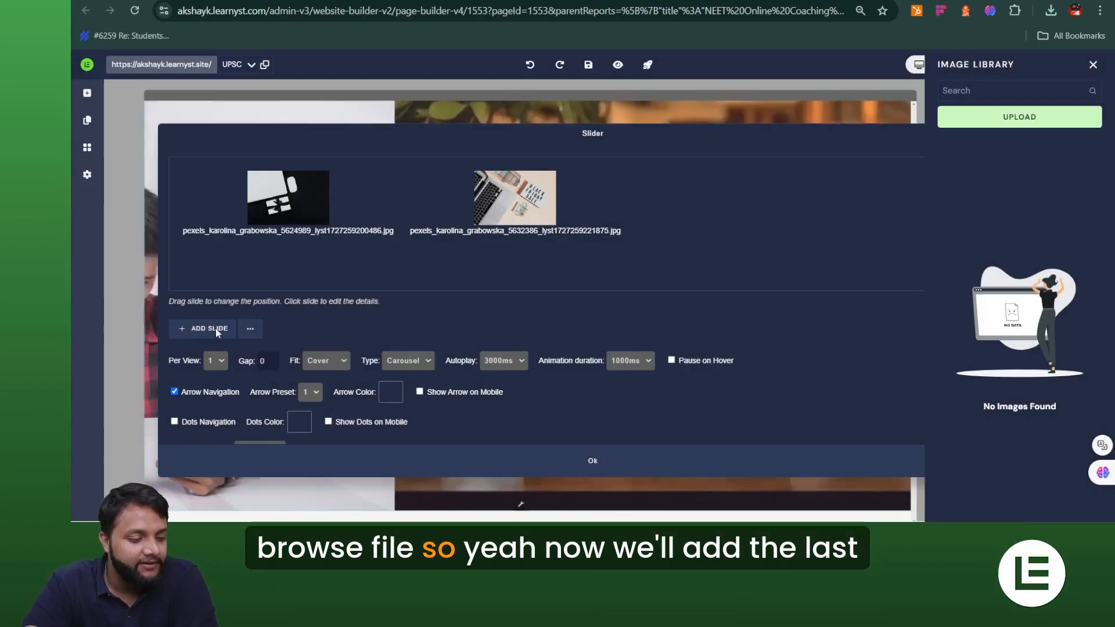
# Add a third slide using the uploaded Desktop image pexels-shkrabaanthony-5583964.
pyautogui.click(216, 330)
pyautogui.click(715, 289)
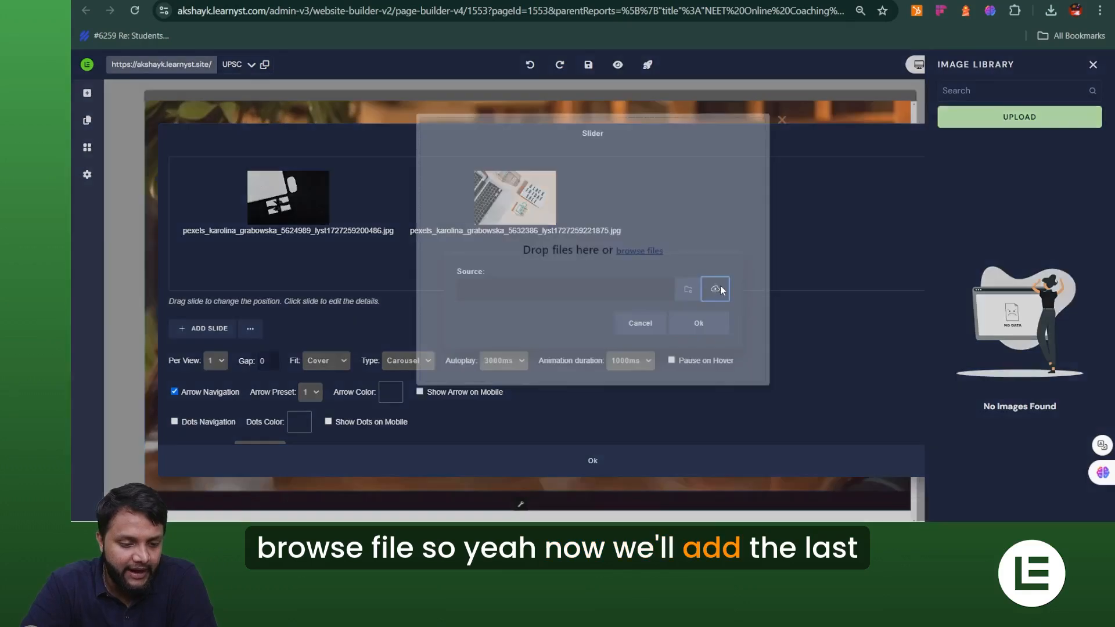
pyautogui.click(625, 288)
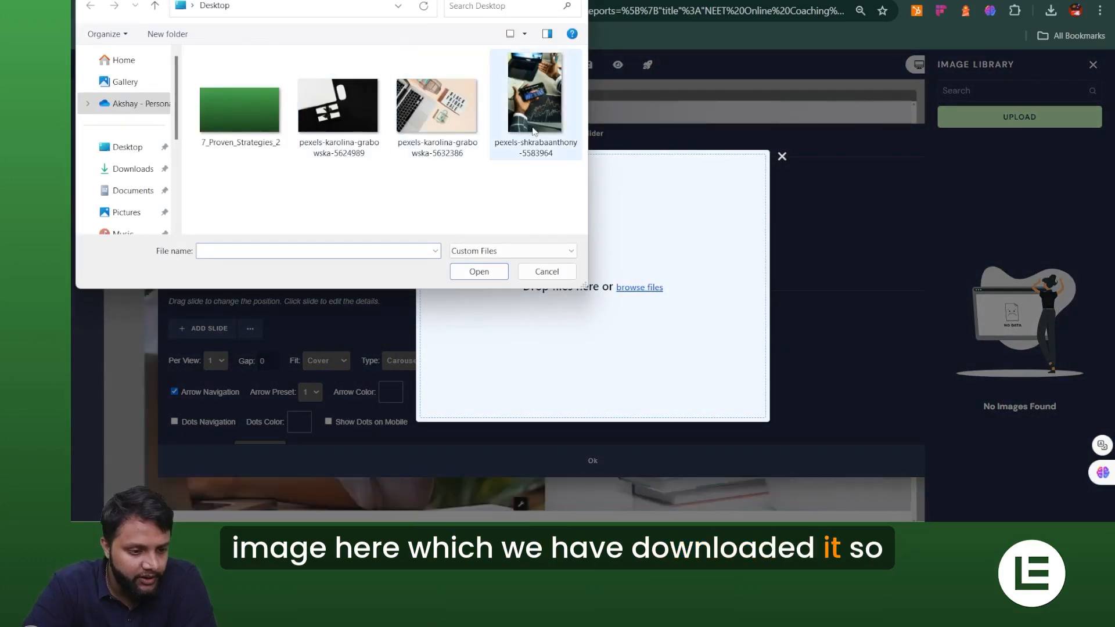
pyautogui.click(534, 105)
pyautogui.click(479, 271)
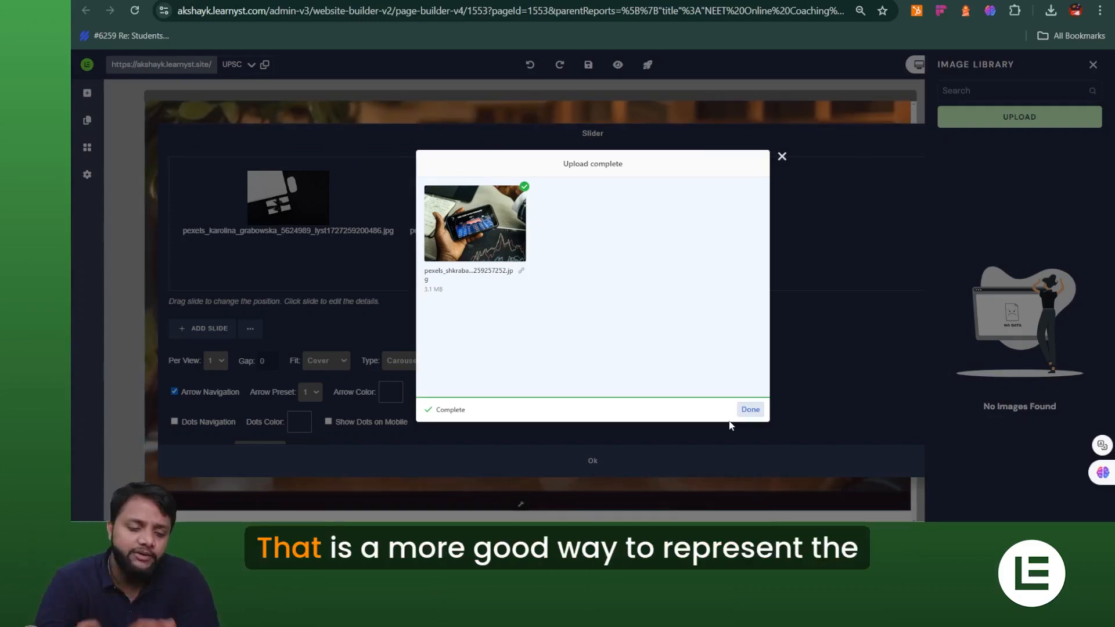
pyautogui.click(750, 413)
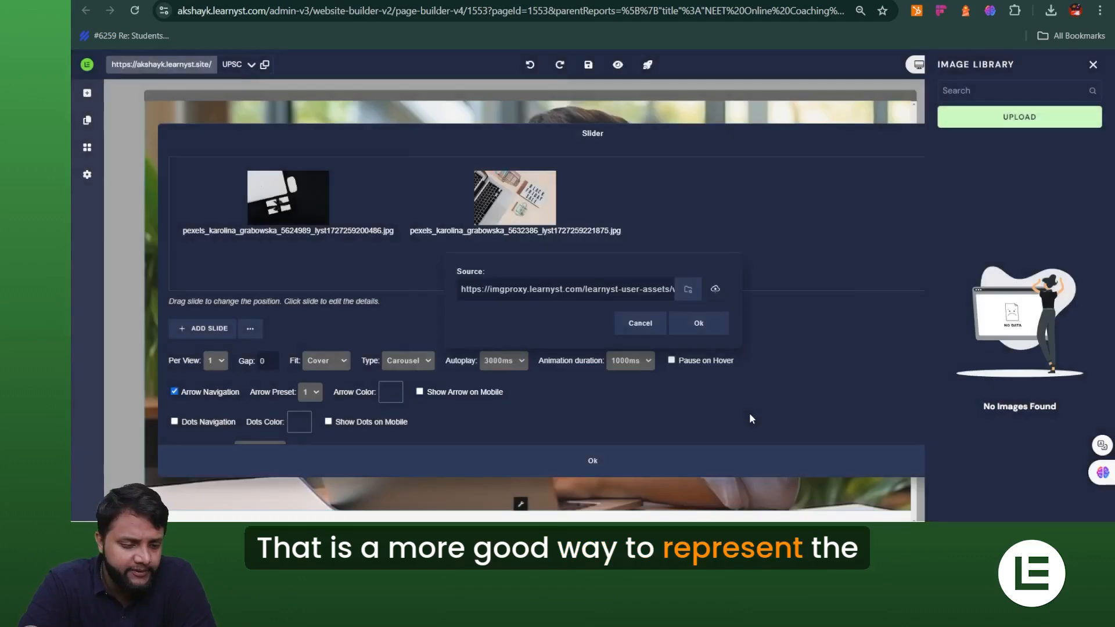
pyautogui.click(702, 326)
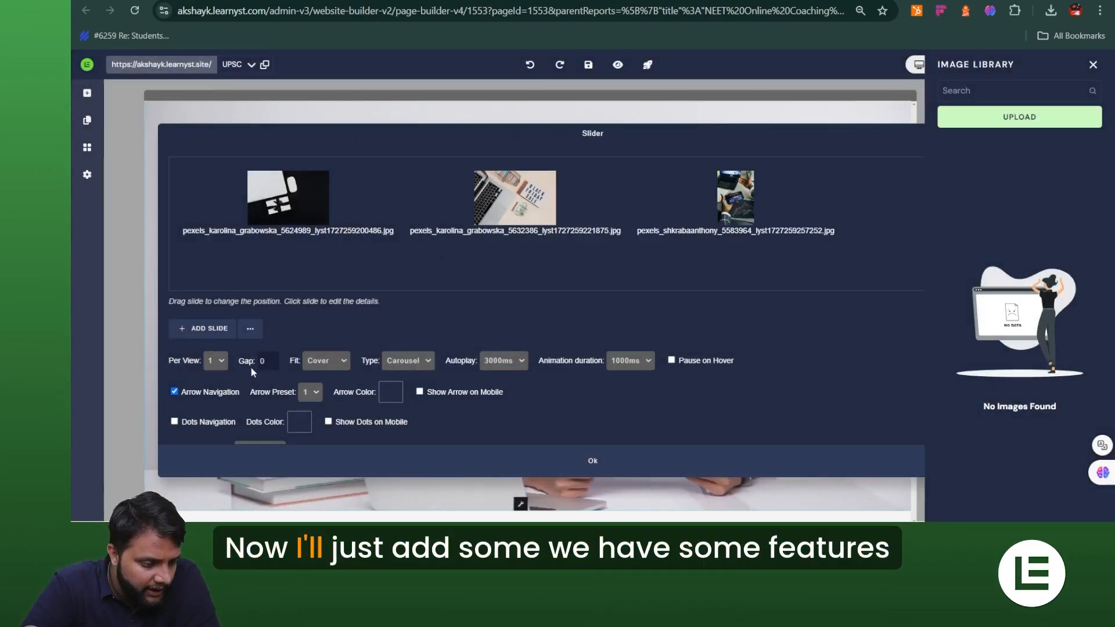
# Review the slider's display and navigation options, accept the slider settings, and close the image library and Box settings.
pyautogui.scroll(-1, 320, 356)
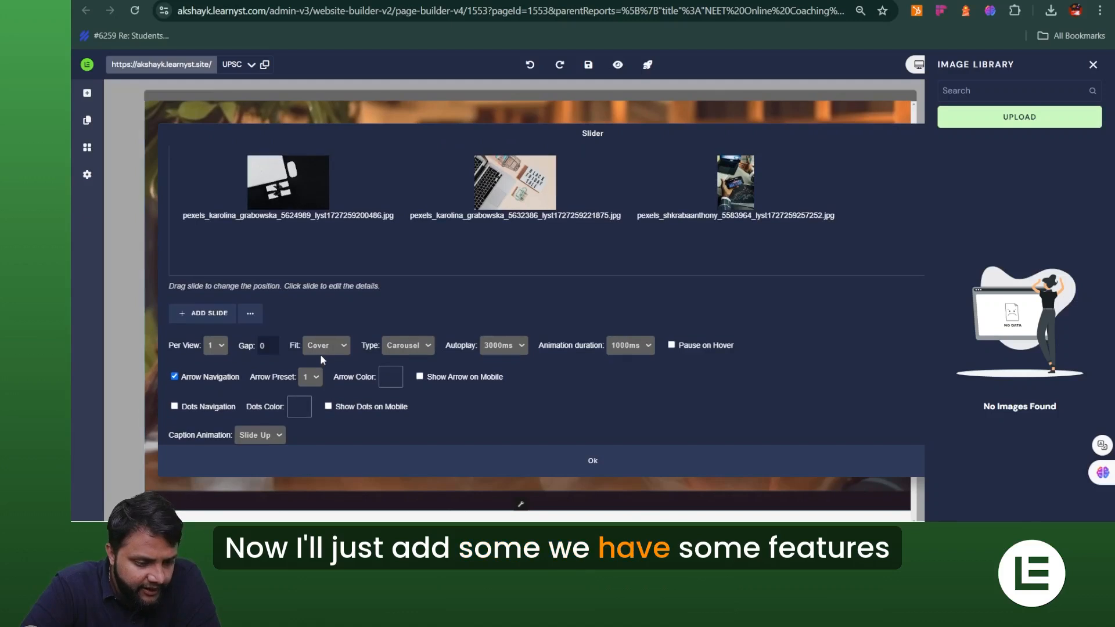
pyautogui.scroll(3, 320, 356)
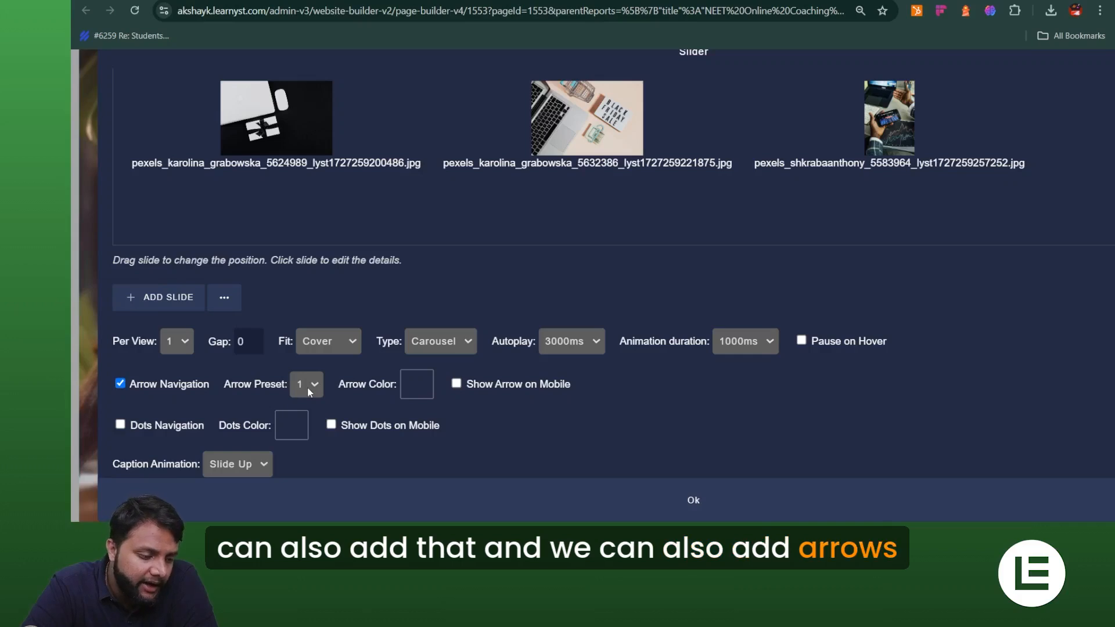
pyautogui.scroll(-1, 267, 444)
pyautogui.scroll(1, 266, 441)
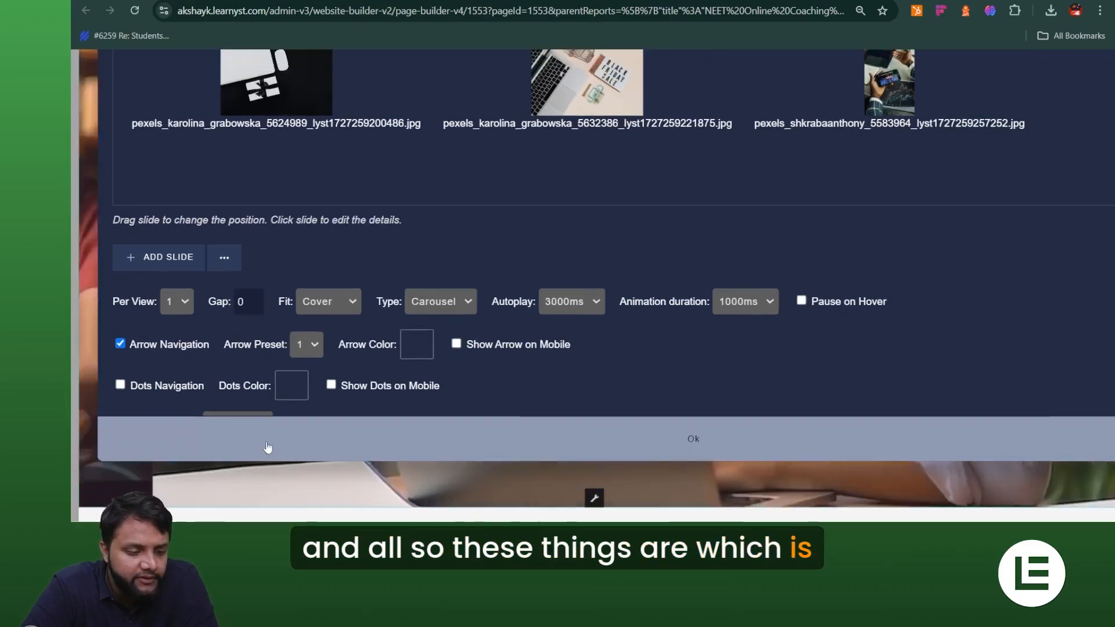
pyautogui.scroll(-3, 266, 442)
pyautogui.click(587, 467)
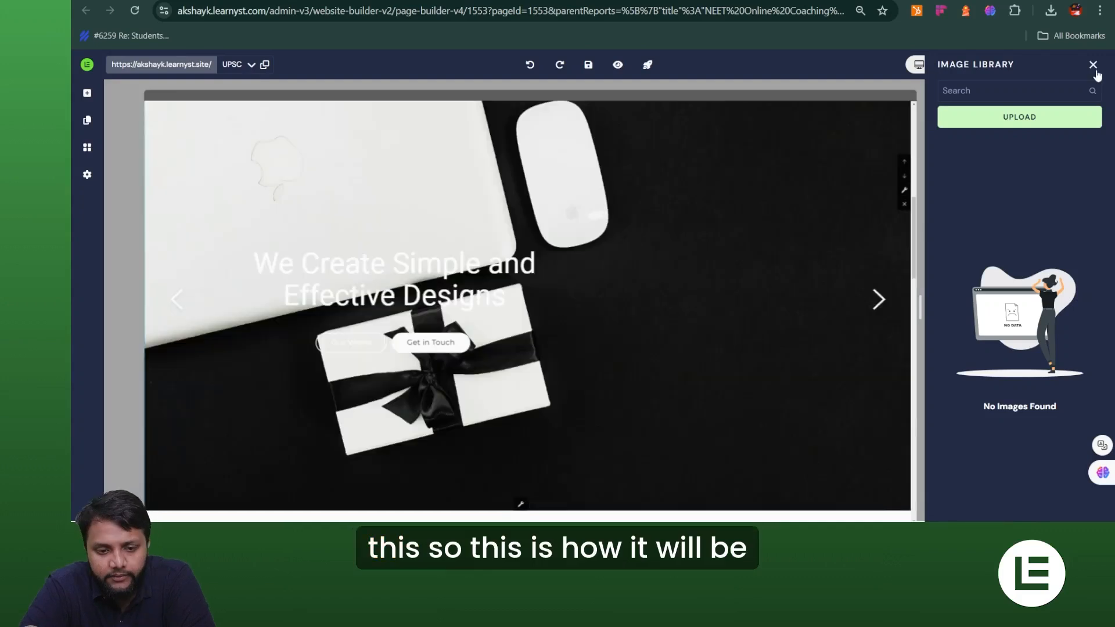
pyautogui.click(1094, 69)
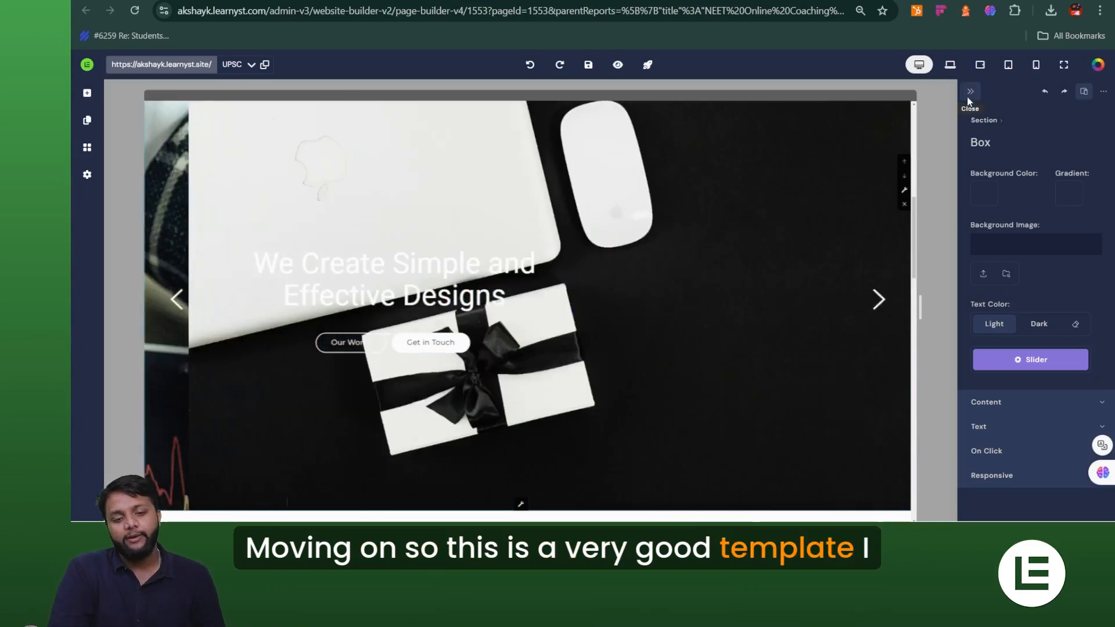
pyautogui.click(970, 91)
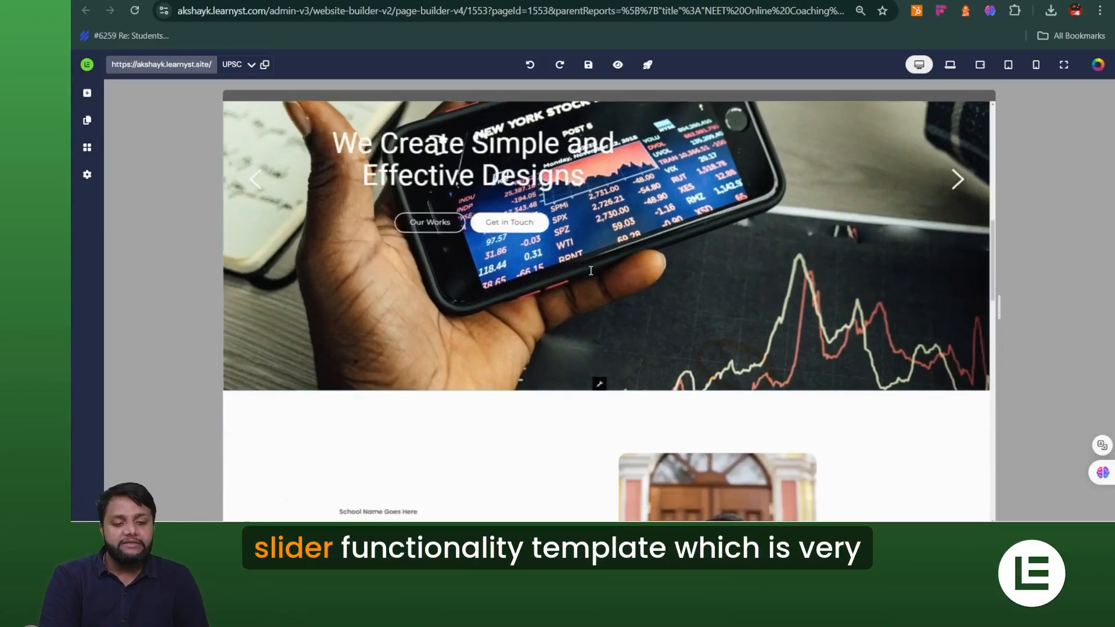
# Insert the "CTA with background image" section from the CTA category below the sliding-image section.
pyautogui.scroll(1, 590, 270)
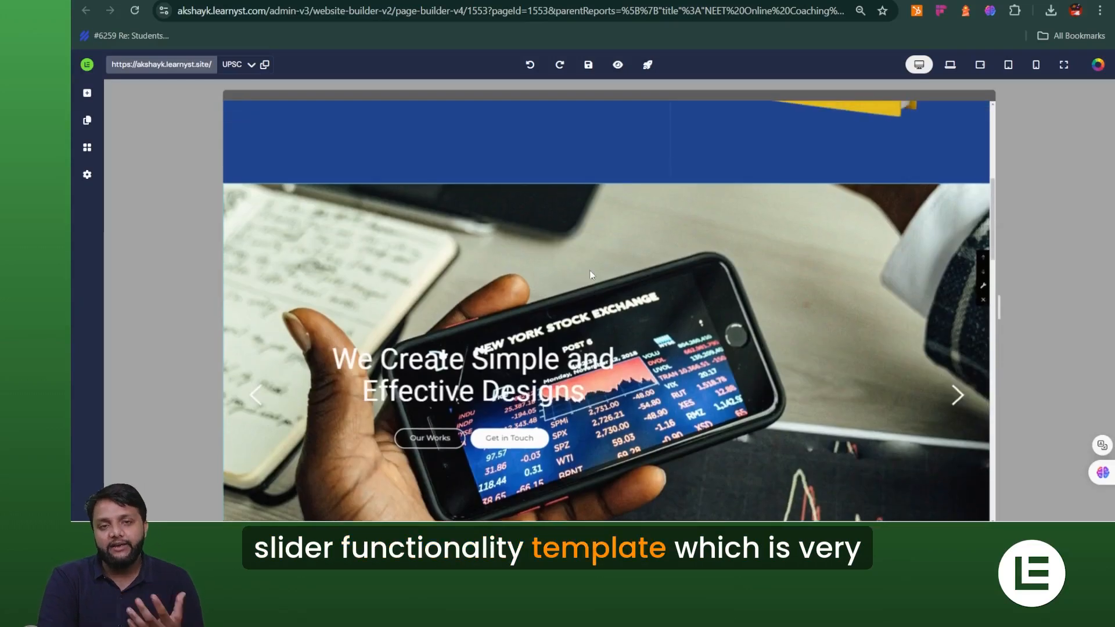
pyautogui.scroll(4, 590, 269)
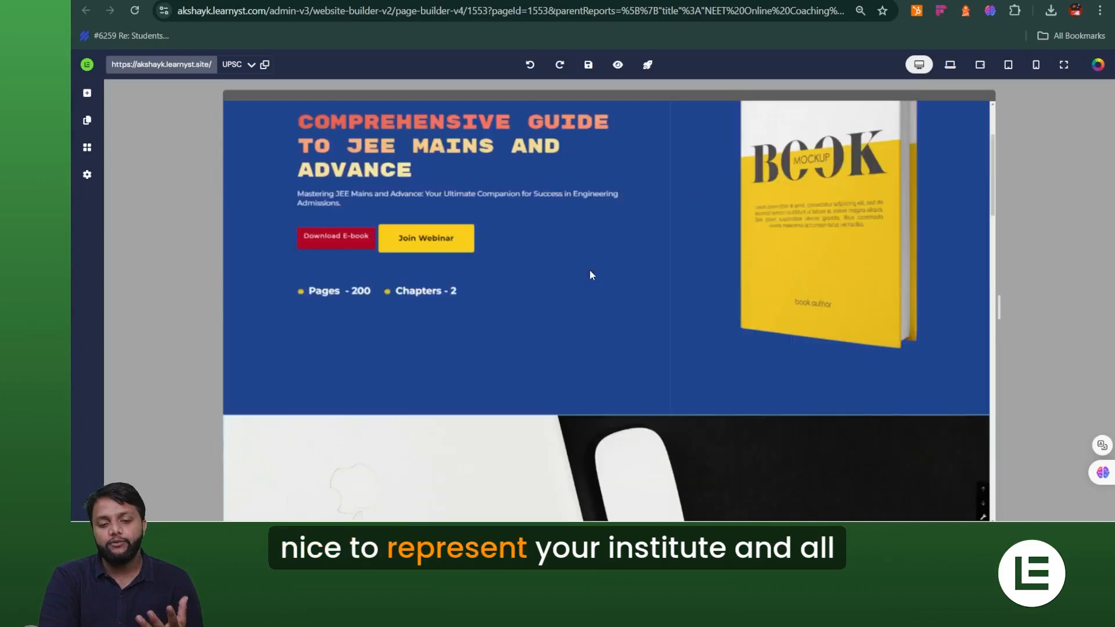
pyautogui.scroll(-3, 590, 270)
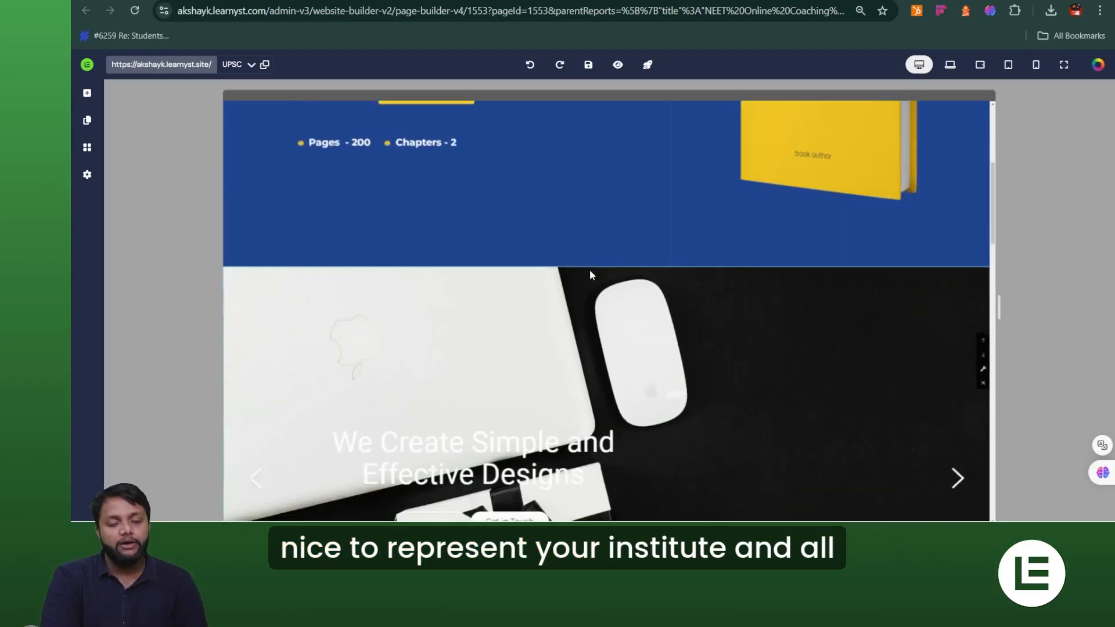
pyautogui.scroll(2, 590, 269)
pyautogui.scroll(-6, 590, 269)
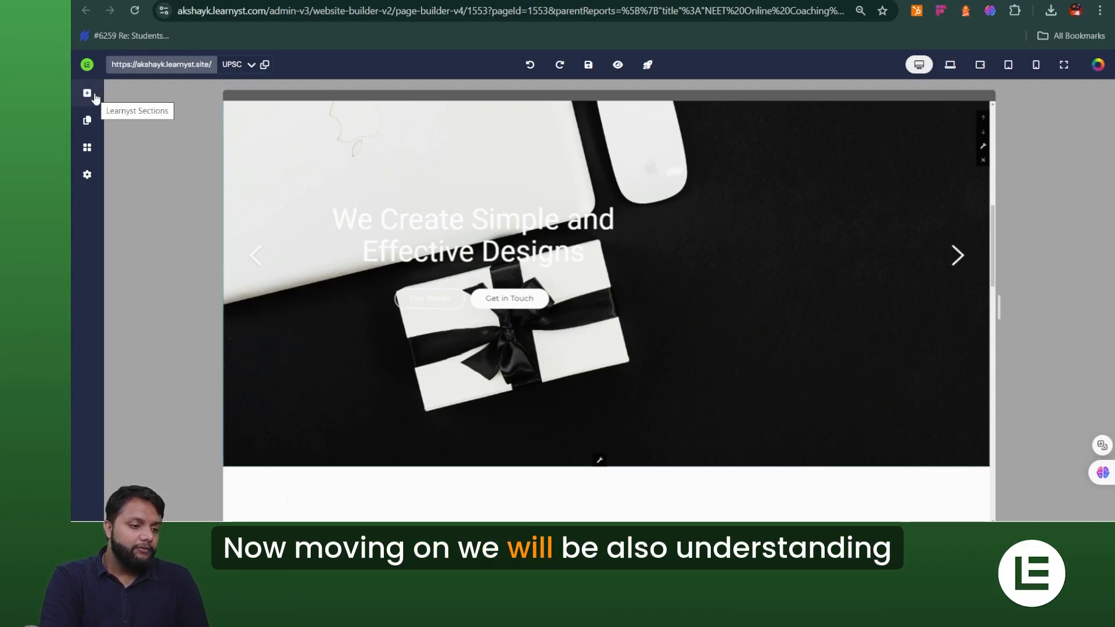
pyautogui.click(94, 97)
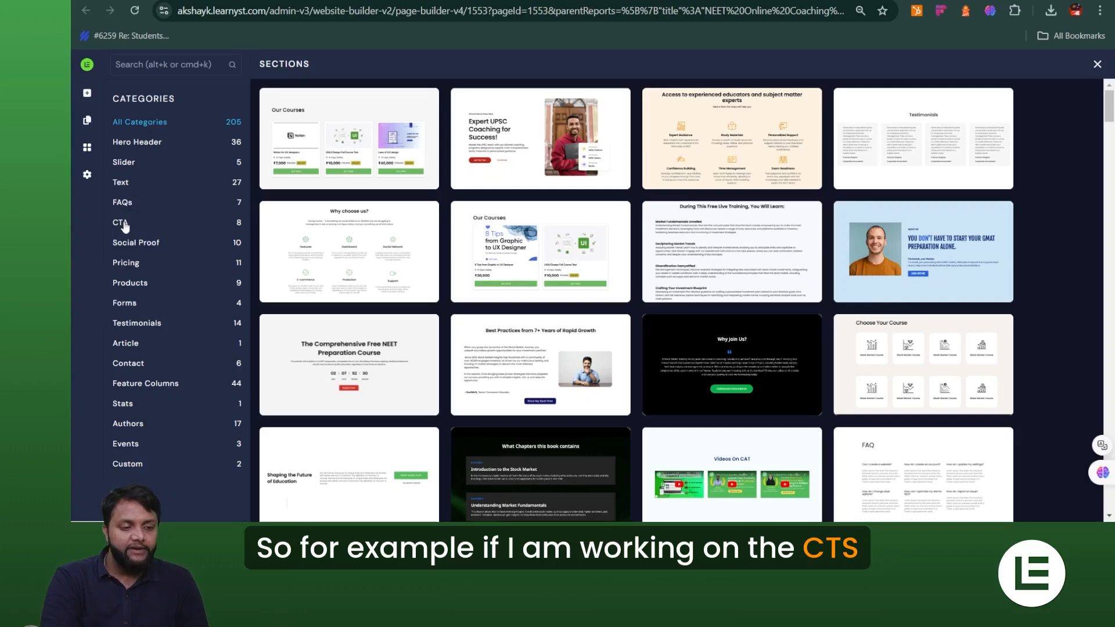
pyautogui.click(122, 223)
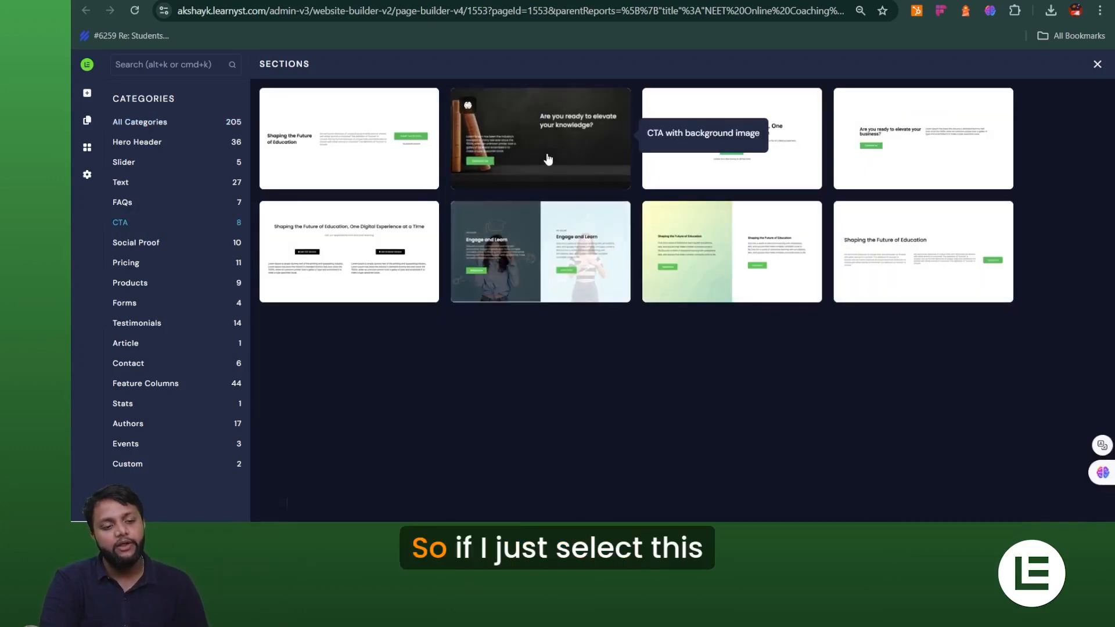
pyautogui.click(546, 156)
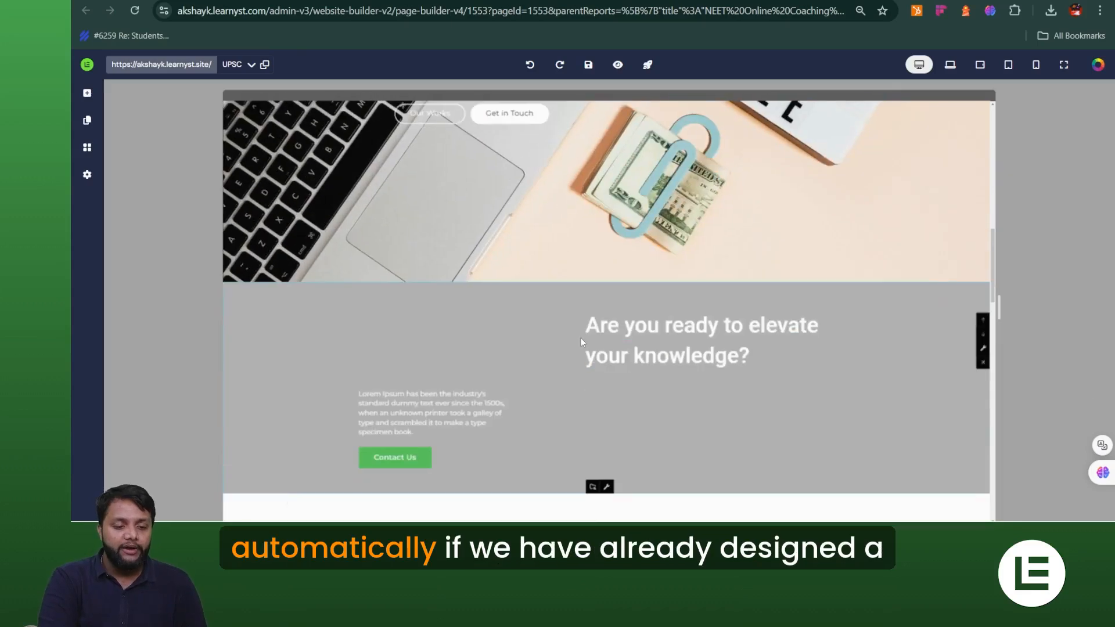
# Link the CTA section's Contact Us button to the Trigger CTA Popup action with the Community Page popup and accept the link settings.
pyautogui.scroll(-3, 580, 341)
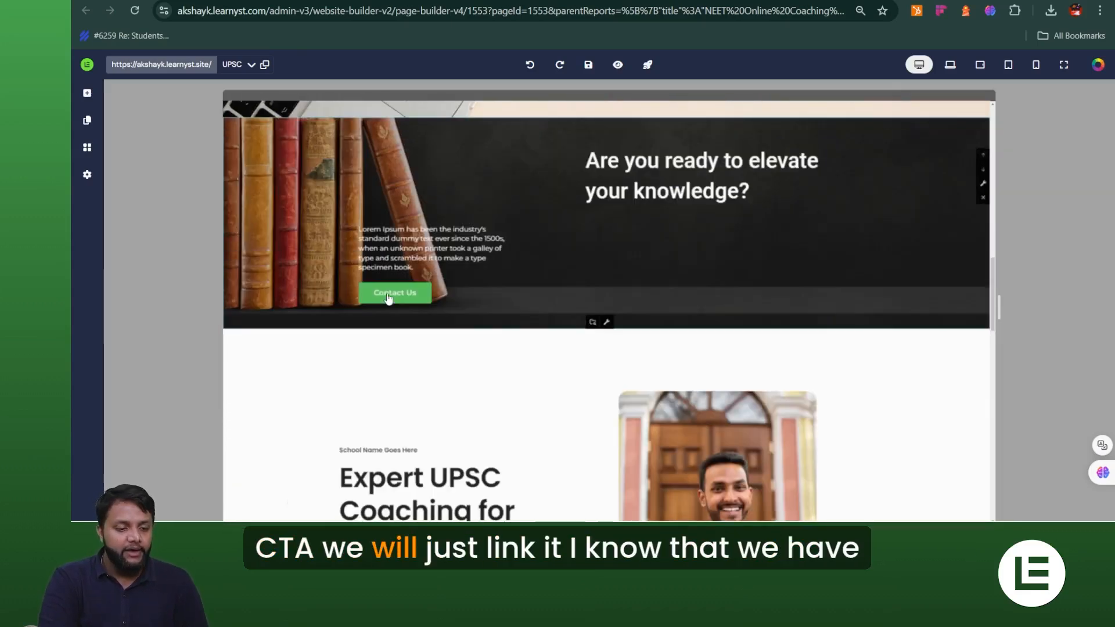
pyautogui.click(388, 298)
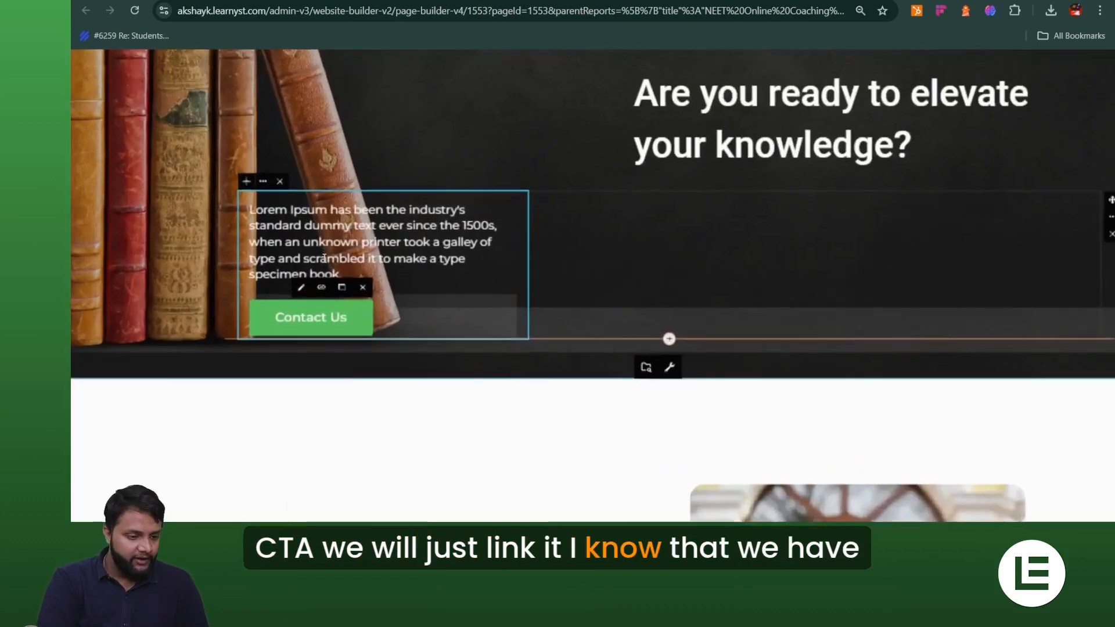
pyautogui.click(321, 290)
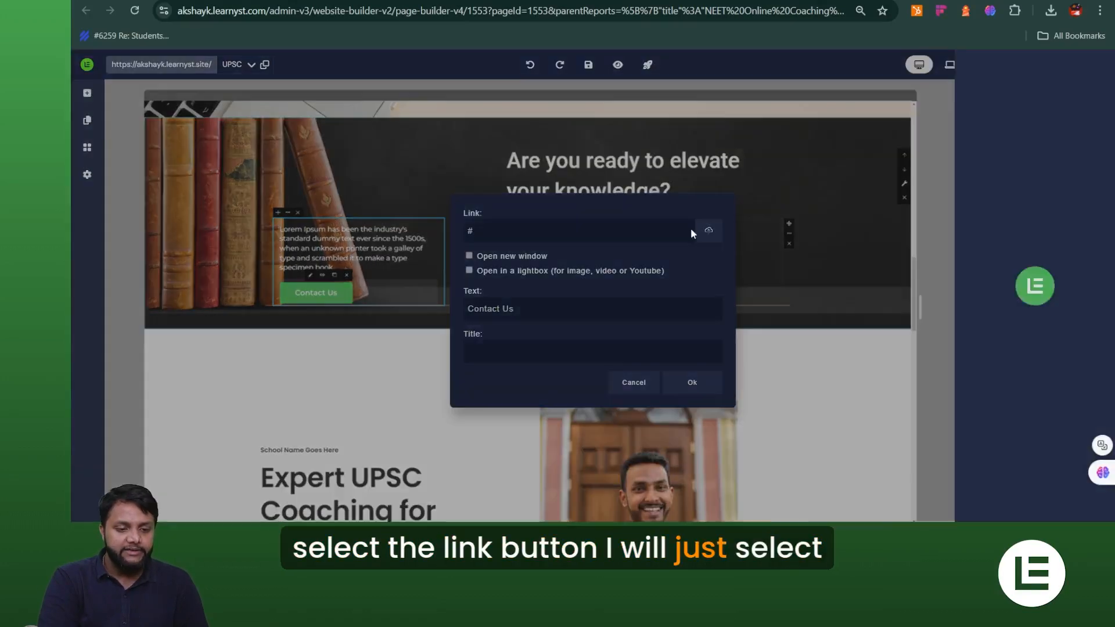
pyautogui.click(1015, 149)
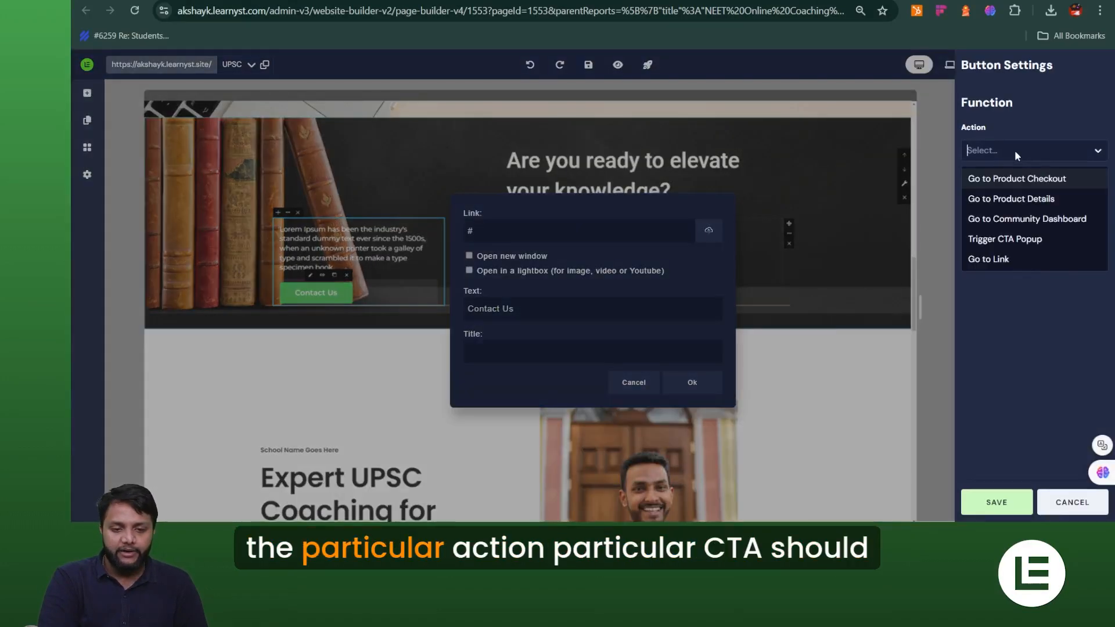
pyautogui.click(1002, 239)
pyautogui.click(993, 201)
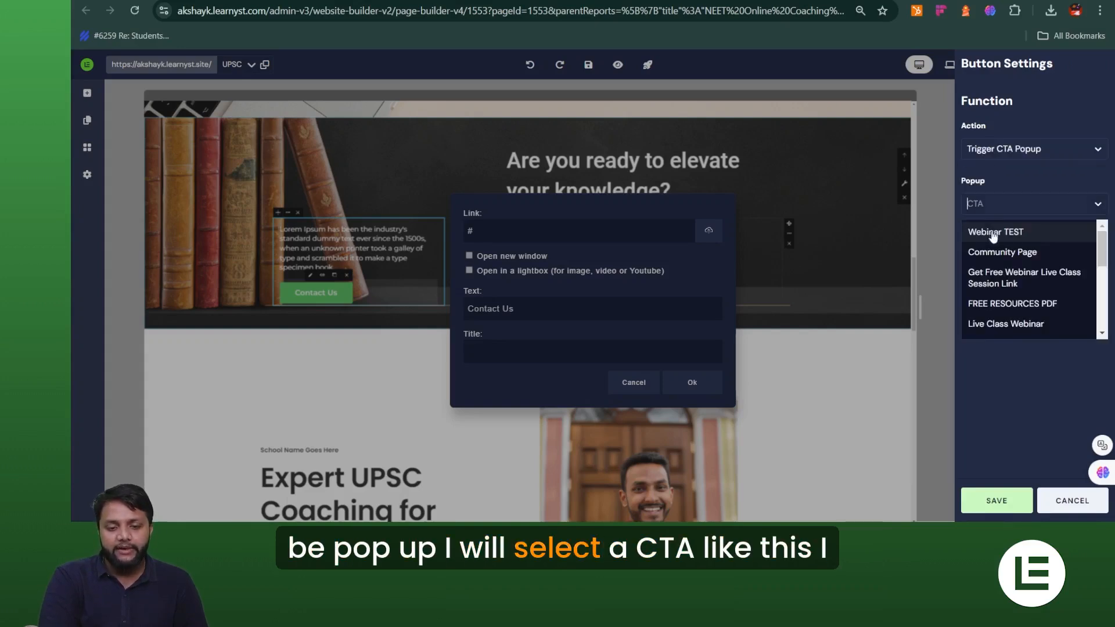
pyautogui.click(993, 253)
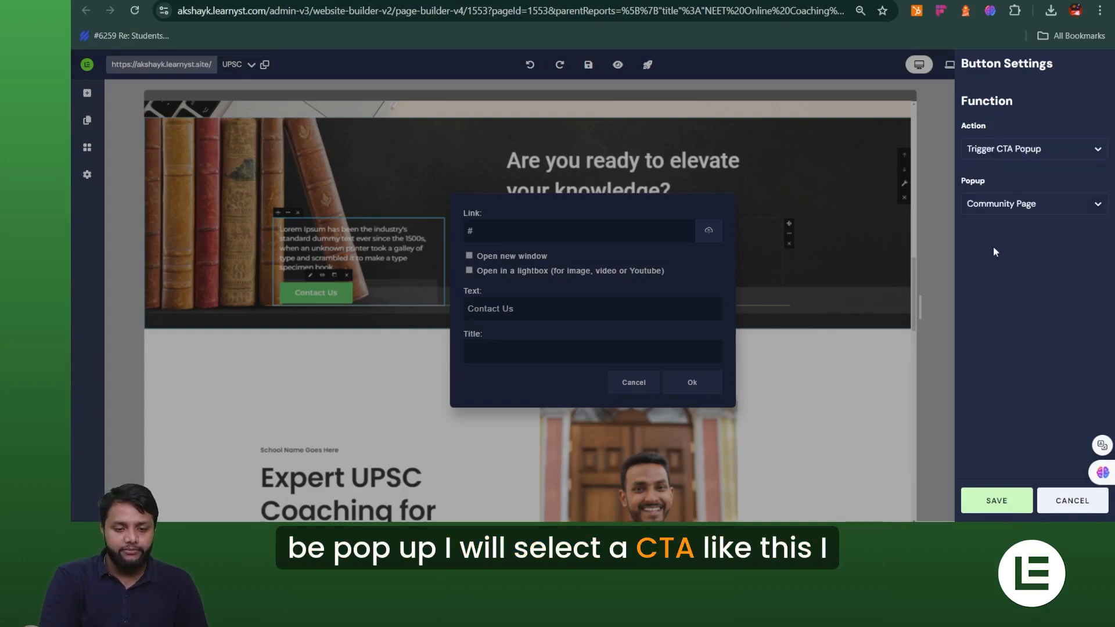
pyautogui.click(985, 497)
pyautogui.click(682, 393)
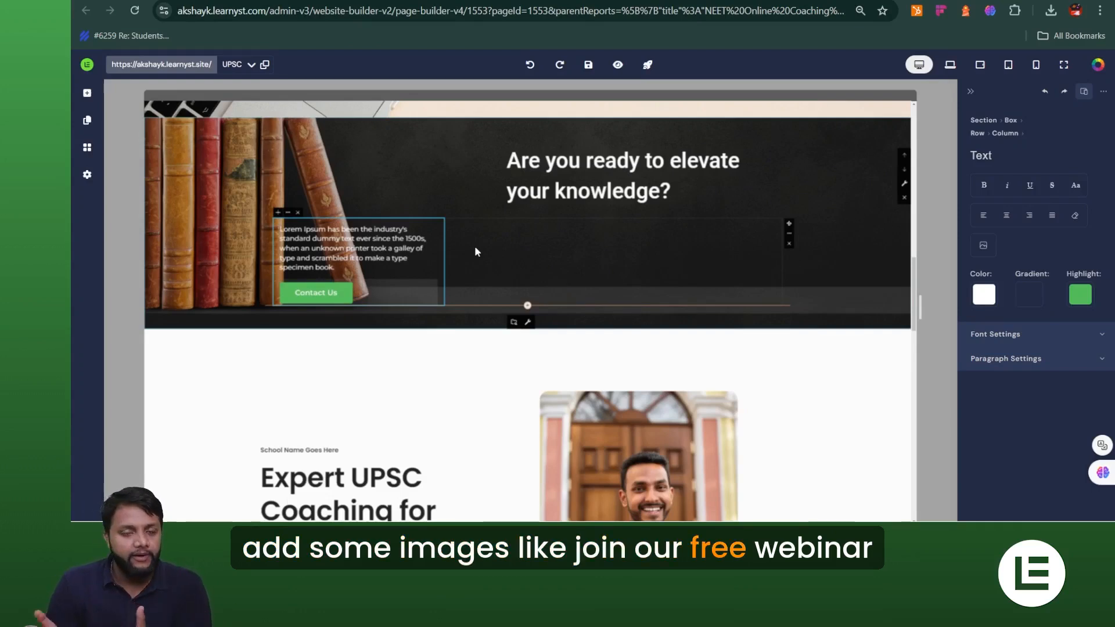
# Replace the CTA section's heading with "Join our free webinar session on Sunday 29th Sep".
pyautogui.doubleClick(601, 193)
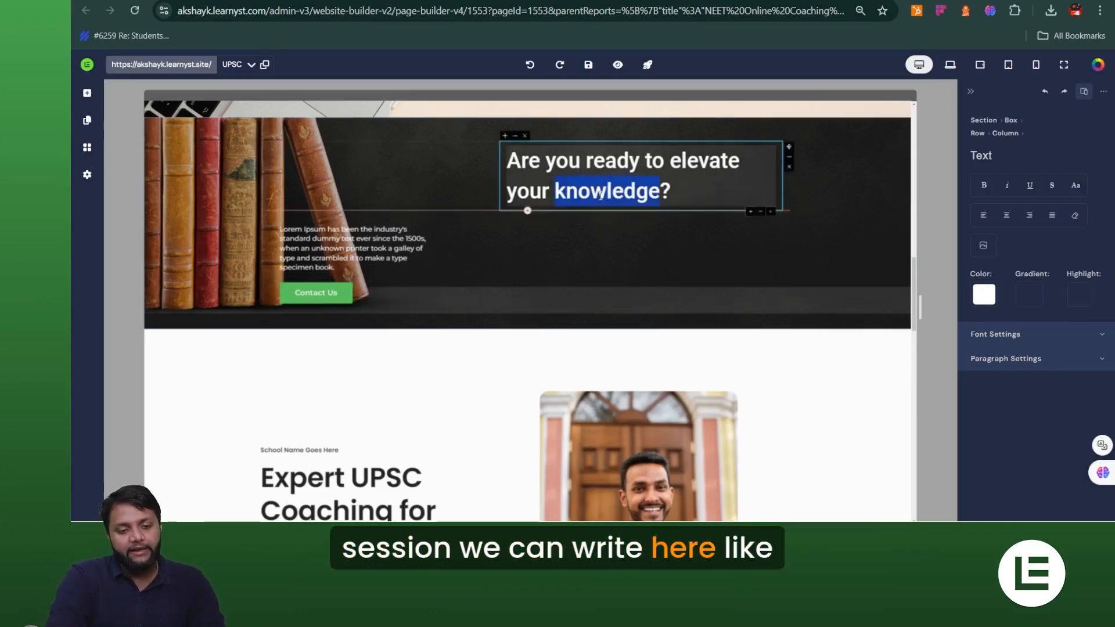
pyautogui.tripleClick(601, 195)
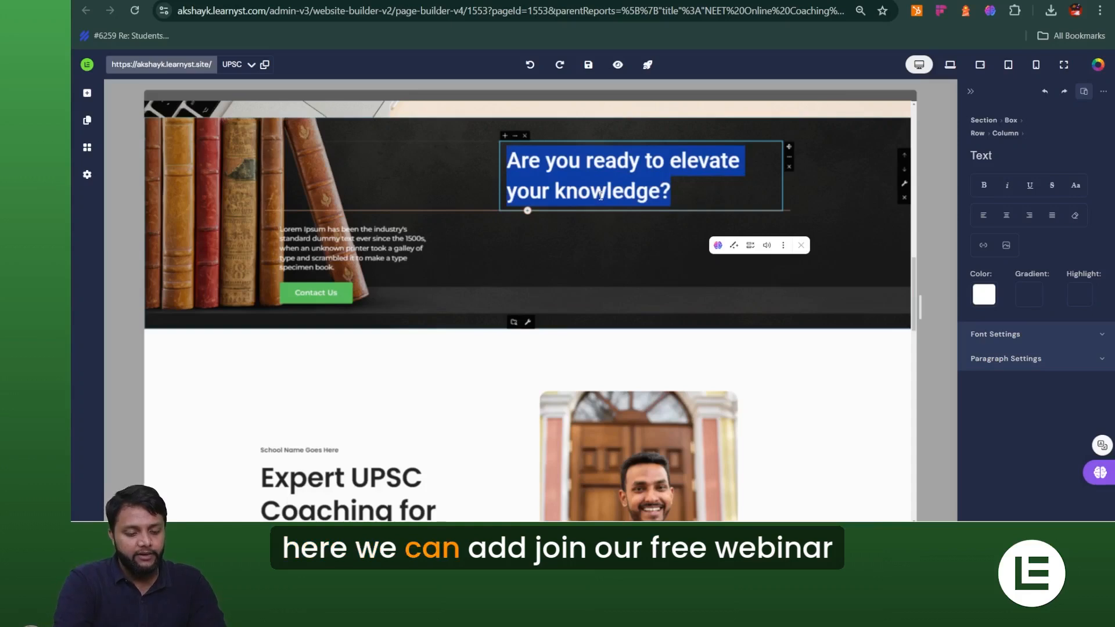
pyautogui.write('Join ')
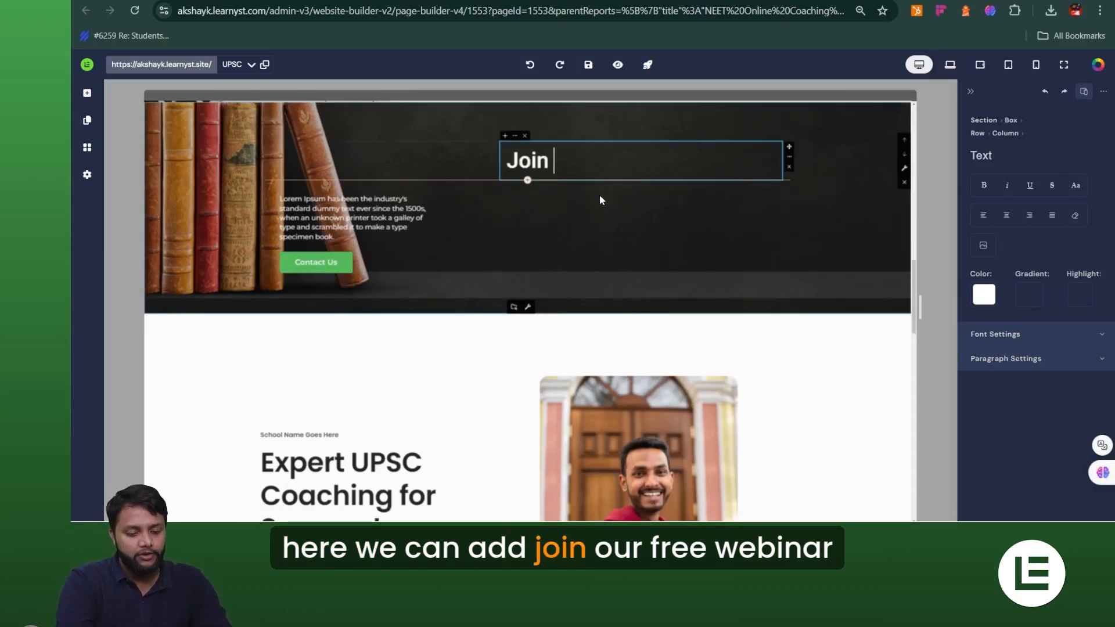
pyautogui.write('our free ')
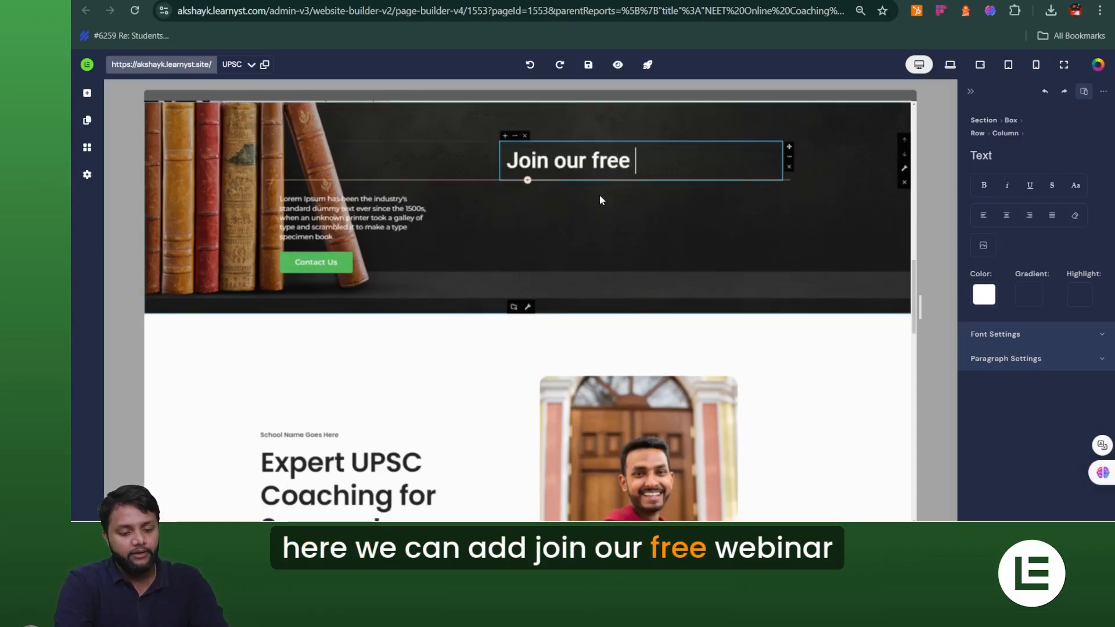
pyautogui.write('webins')
pyautogui.press('BackSpace')
pyautogui.write('ar ')
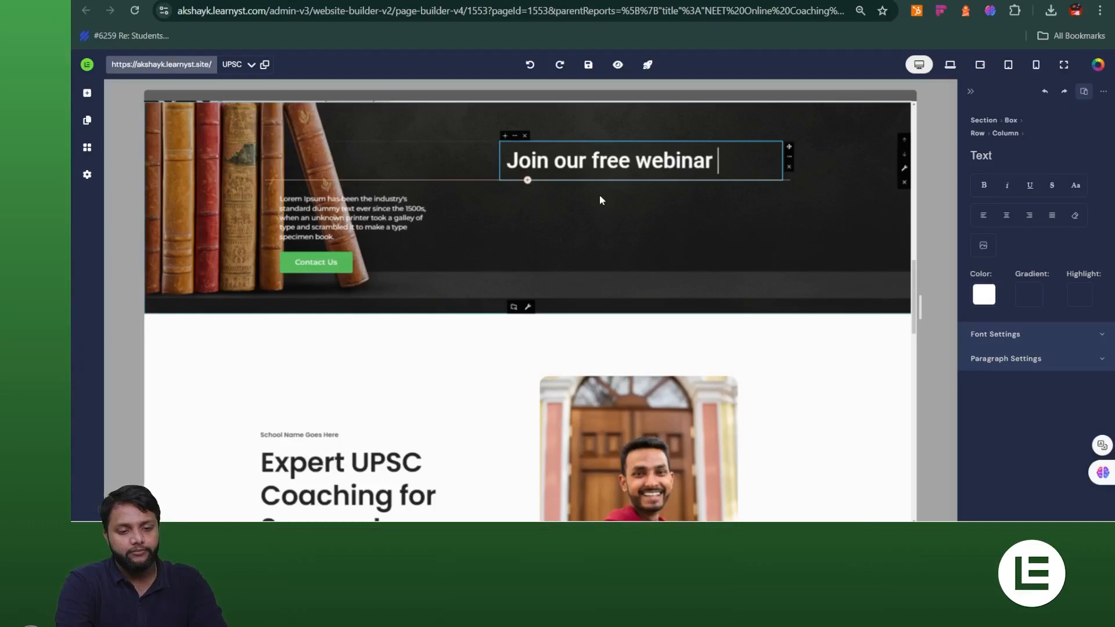
pyautogui.write('Sess')
pyautogui.press('BackSpace')
pyautogui.press('BackSpace')
pyautogui.press('BackSpace')
pyautogui.press('BackSpace')
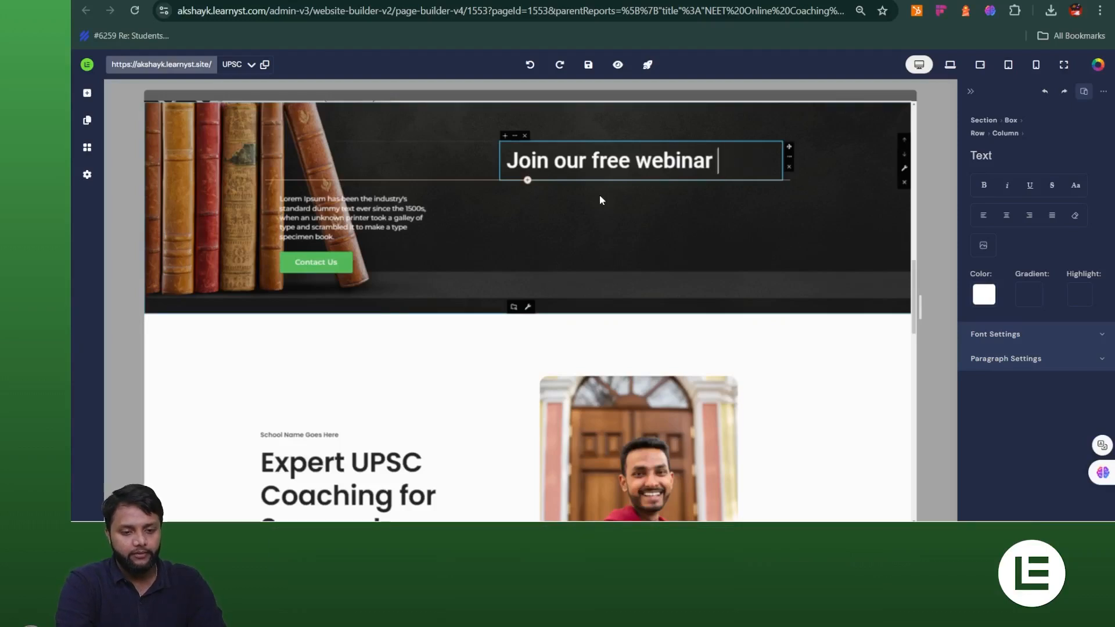
pyautogui.write('sessio')
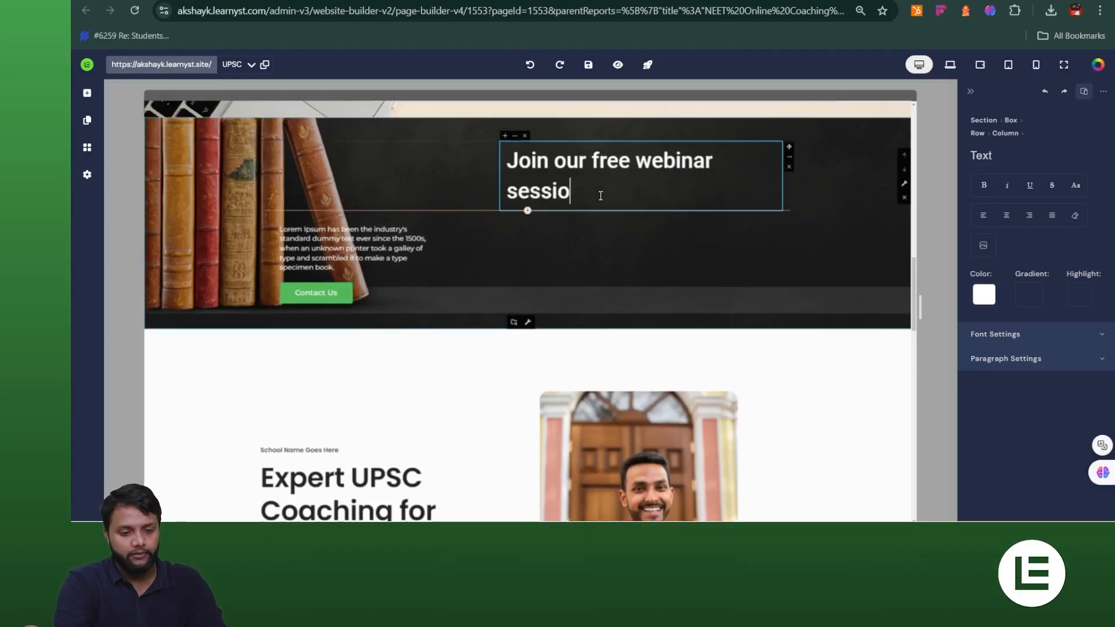
pyautogui.write('n on Sunday 29th')
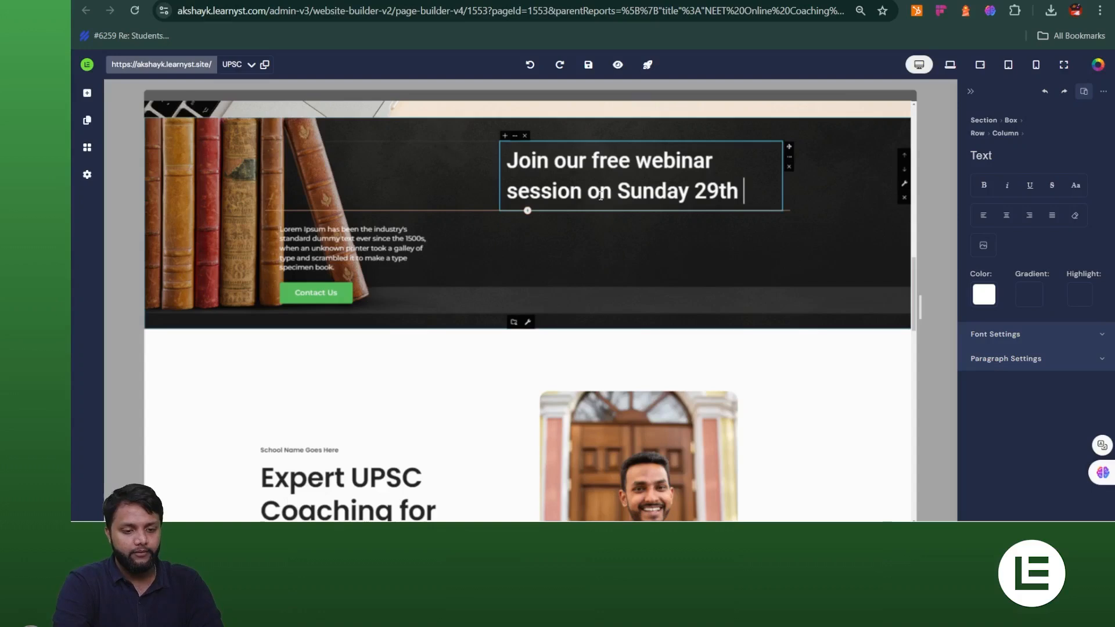
pyautogui.write('ep')
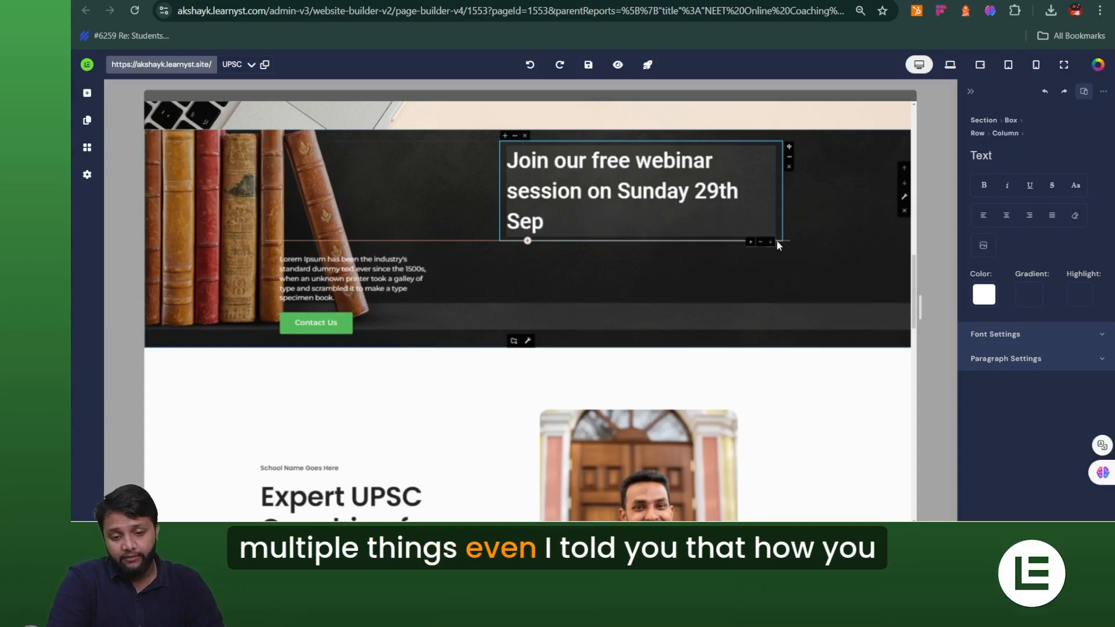
# Expand the heading's font and paragraph settings and reduce its letter spacing to -4.
pyautogui.click(1006, 336)
pyautogui.scroll(-2, 1030, 442)
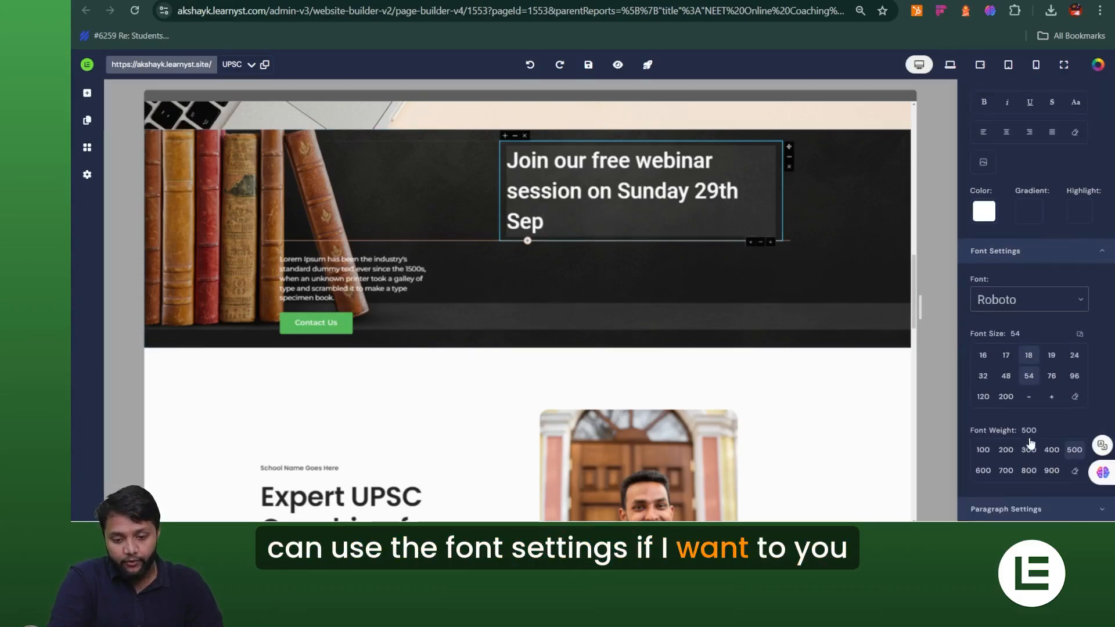
pyautogui.click(1011, 509)
pyautogui.scroll(-5, 1006, 483)
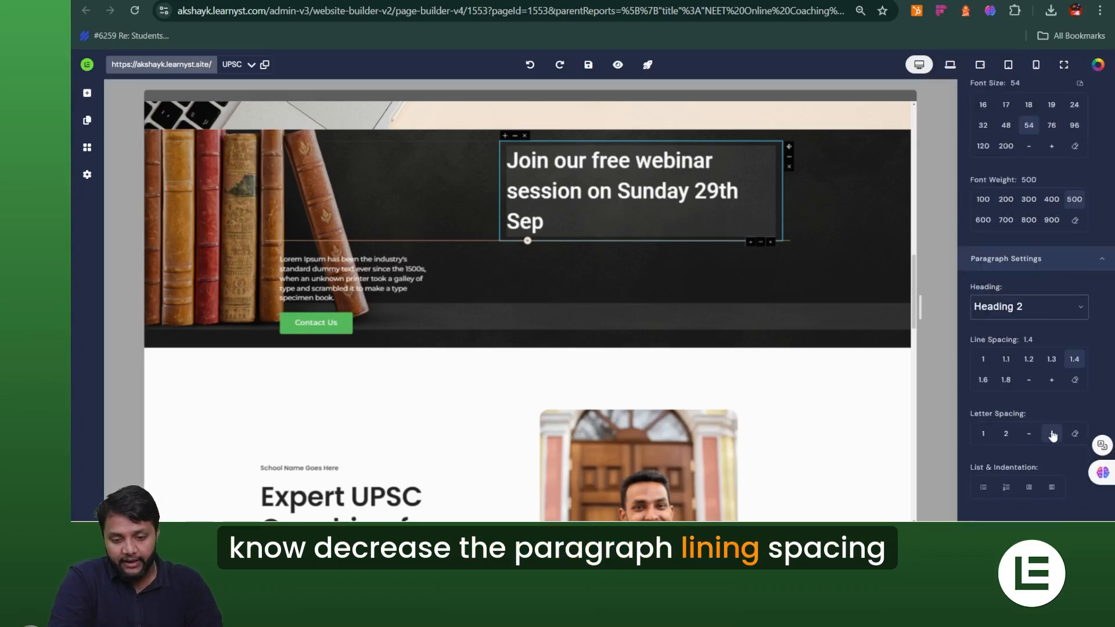
pyautogui.click(1029, 434)
pyautogui.click(1029, 434)
pyautogui.click(1029, 434)
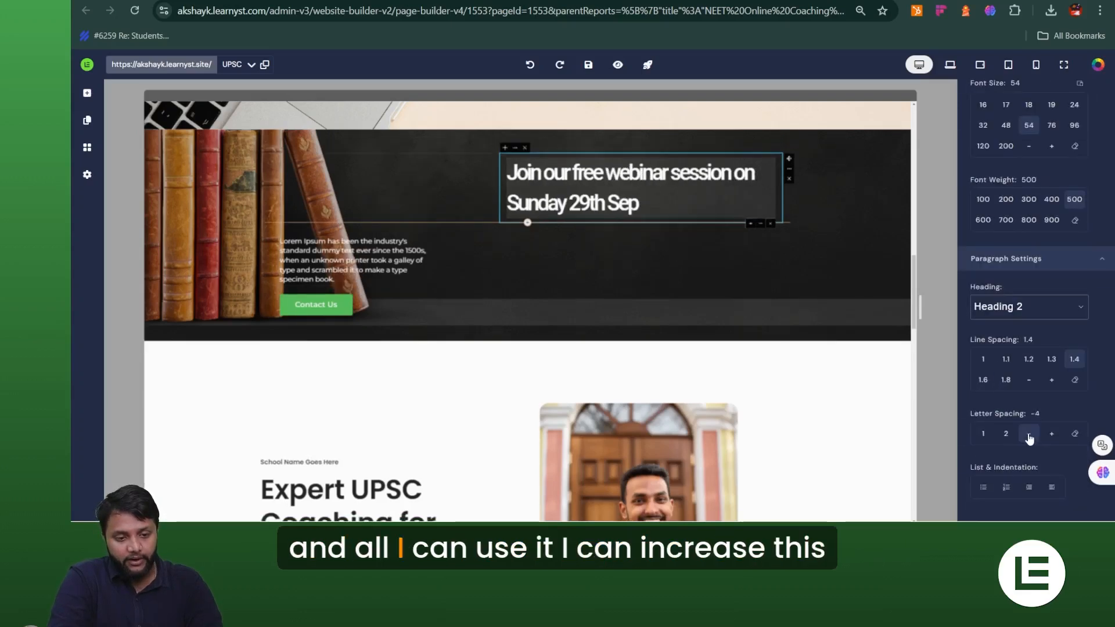
# Adjust the webinar heading's line spacing to 1.25.
pyautogui.click(1053, 383)
pyautogui.click(1053, 384)
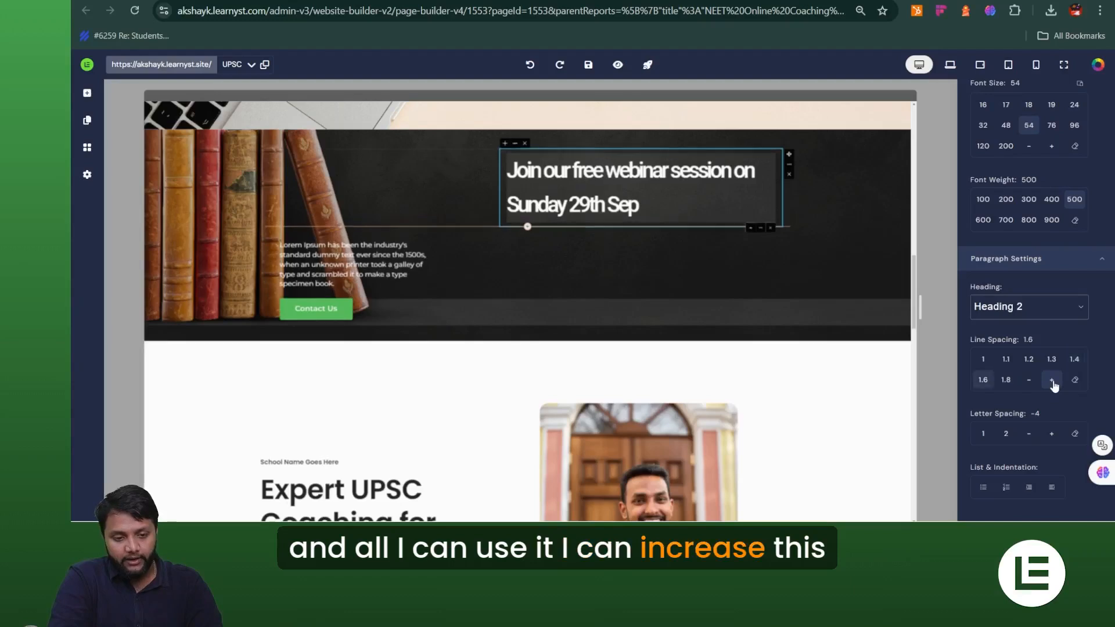
pyautogui.click(1029, 387)
pyautogui.click(1029, 387)
pyautogui.click(1029, 382)
pyautogui.click(1029, 382)
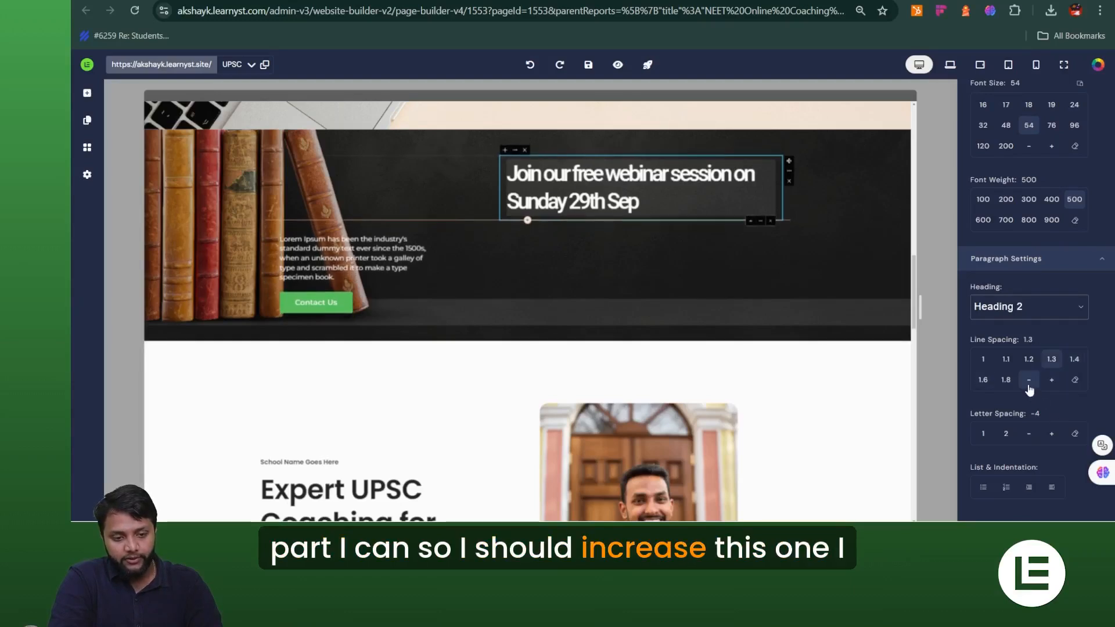
pyautogui.click(1029, 383)
# Set the webinar heading's letter spacing to -1 and leave the heading.
pyautogui.click(1051, 434)
pyautogui.click(1051, 434)
pyautogui.click(1051, 434)
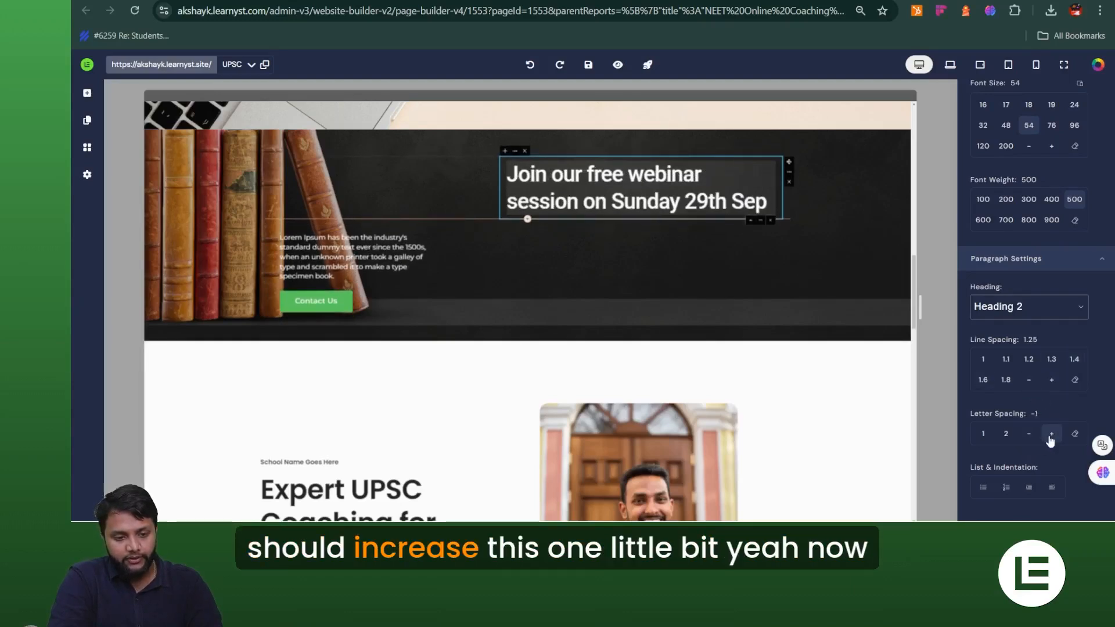
pyautogui.click(1051, 433)
pyautogui.click(1028, 434)
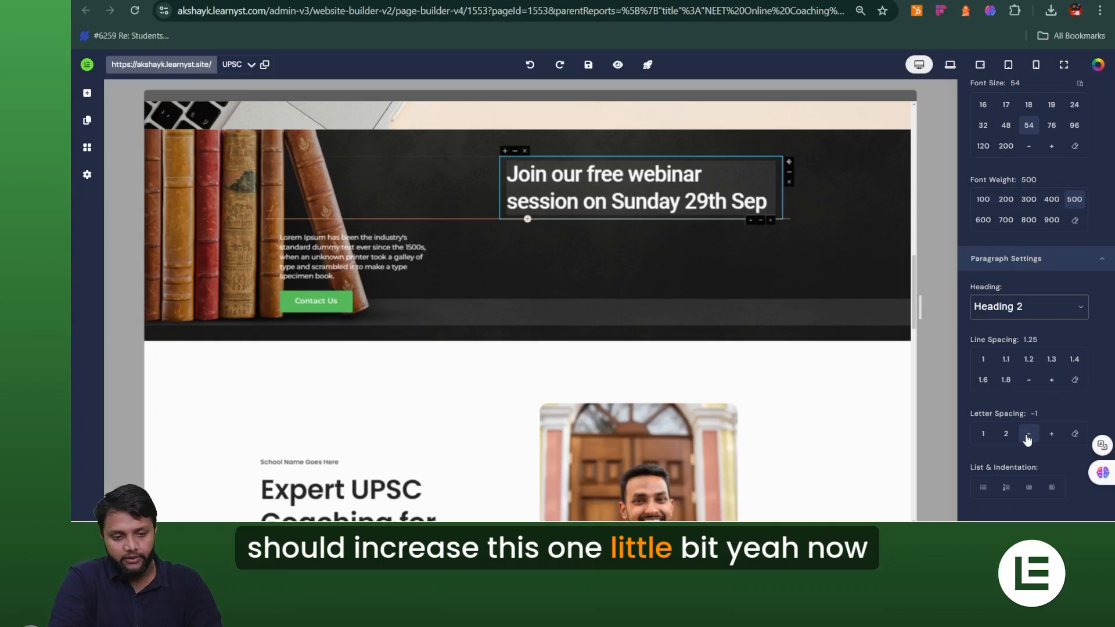
pyautogui.click(532, 346)
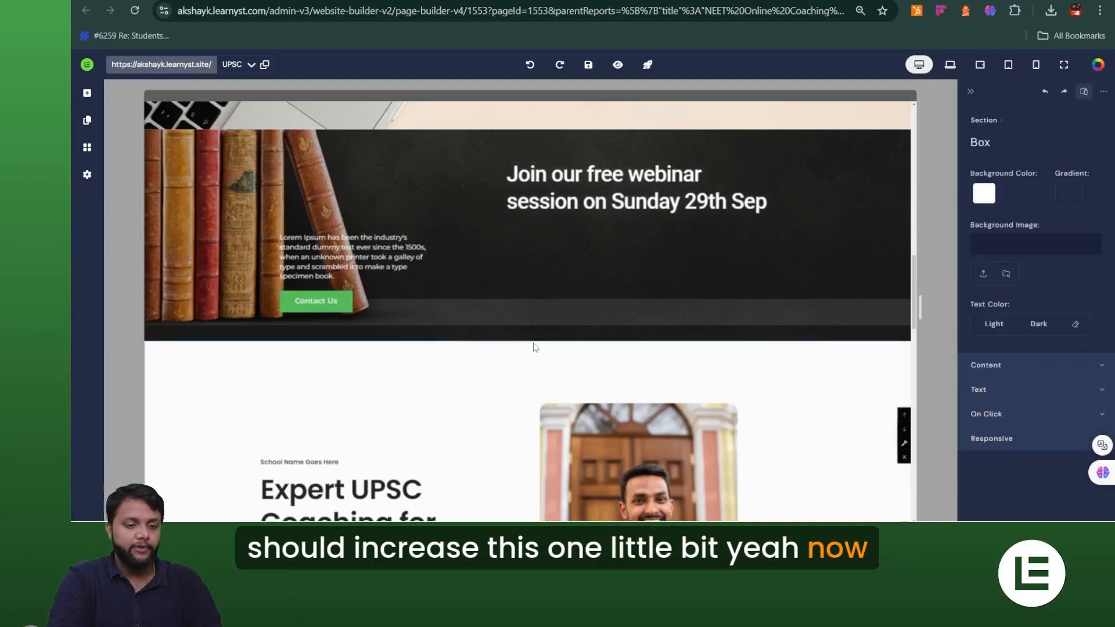
# Examine the CTA section's background image setting and review the page's hero, slider and CTA sections.
pyautogui.click(220, 166)
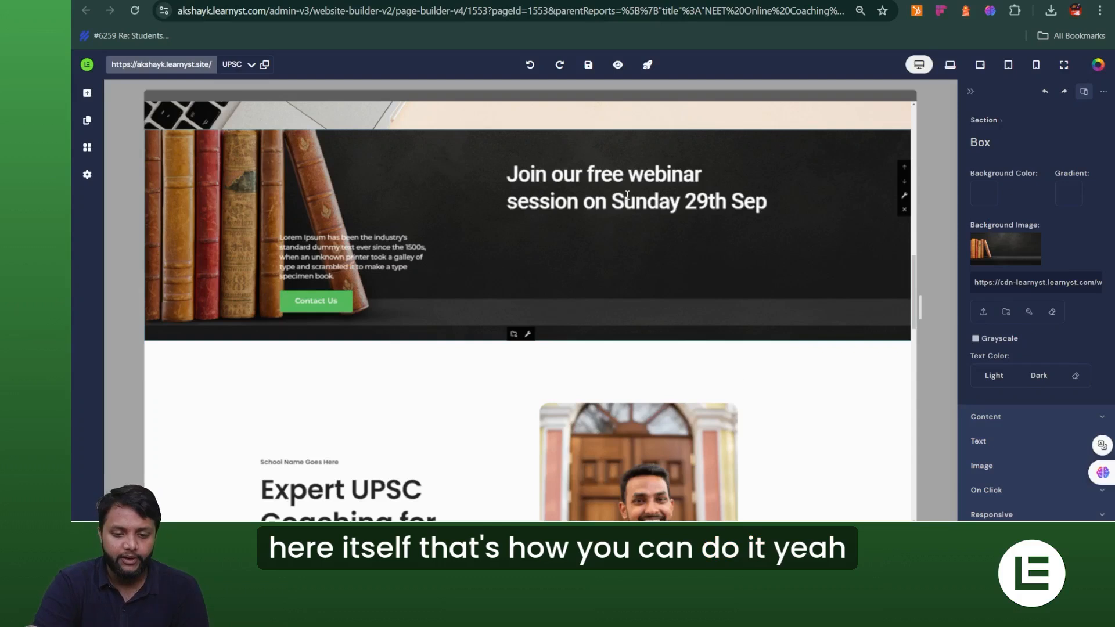
pyautogui.scroll(-5, 627, 194)
pyautogui.scroll(7, 627, 198)
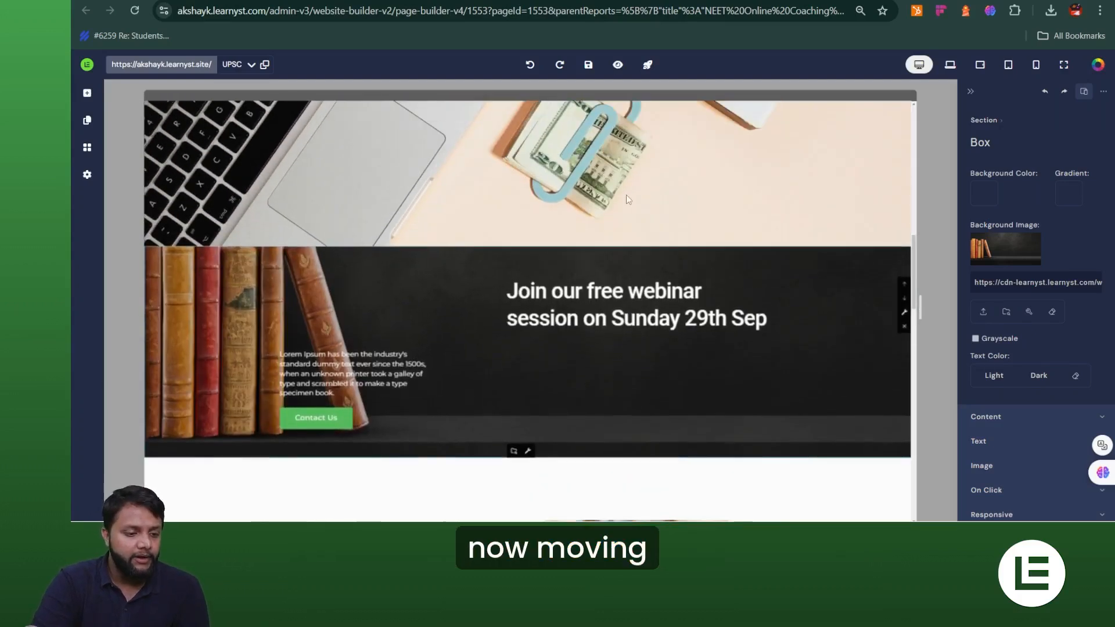
pyautogui.scroll(8, 626, 193)
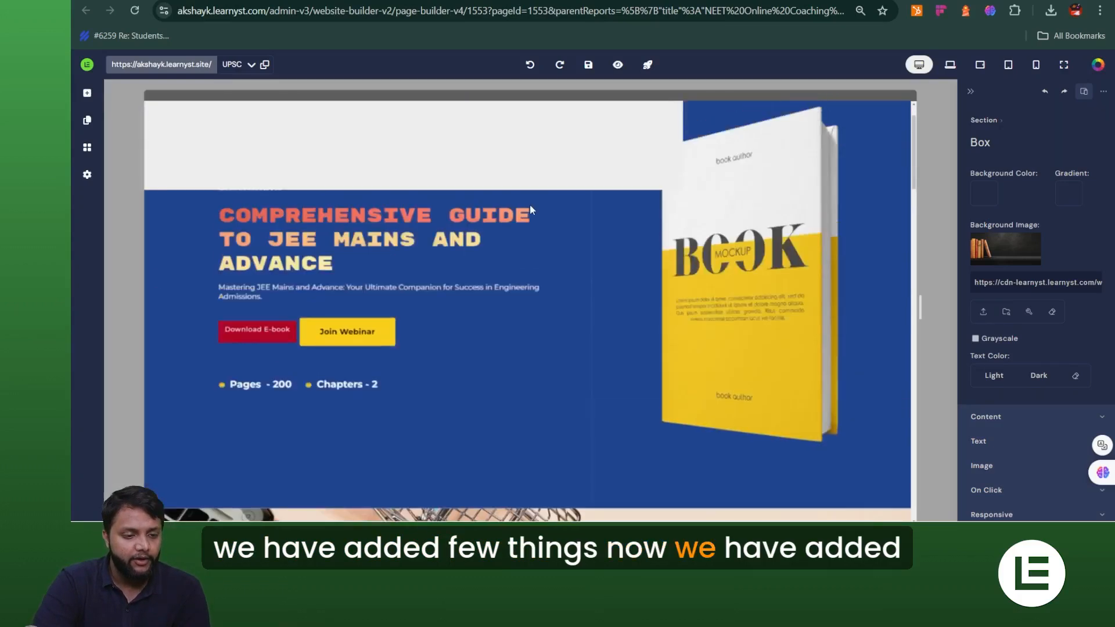
pyautogui.scroll(1, 530, 210)
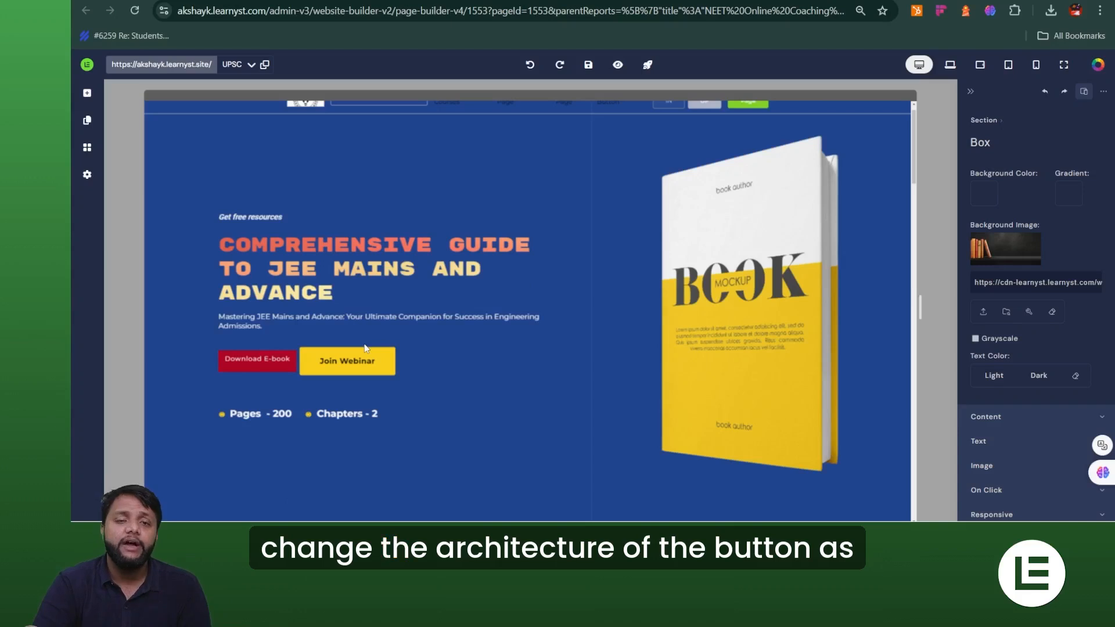
pyautogui.scroll(-7, 365, 346)
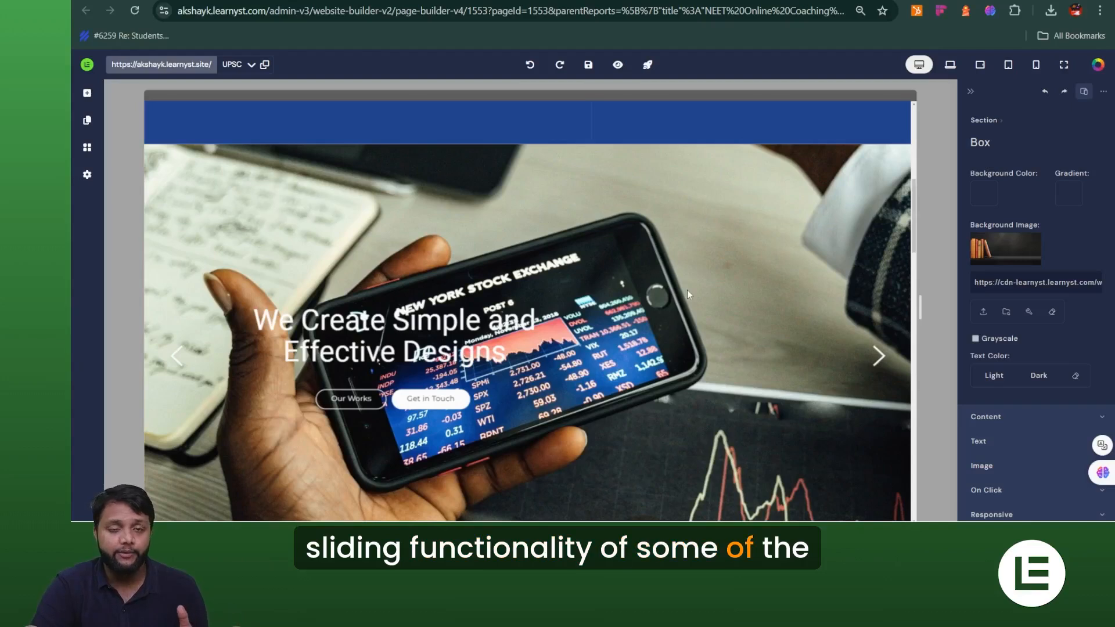
pyautogui.scroll(-2, 688, 294)
pyautogui.scroll(-4, 688, 294)
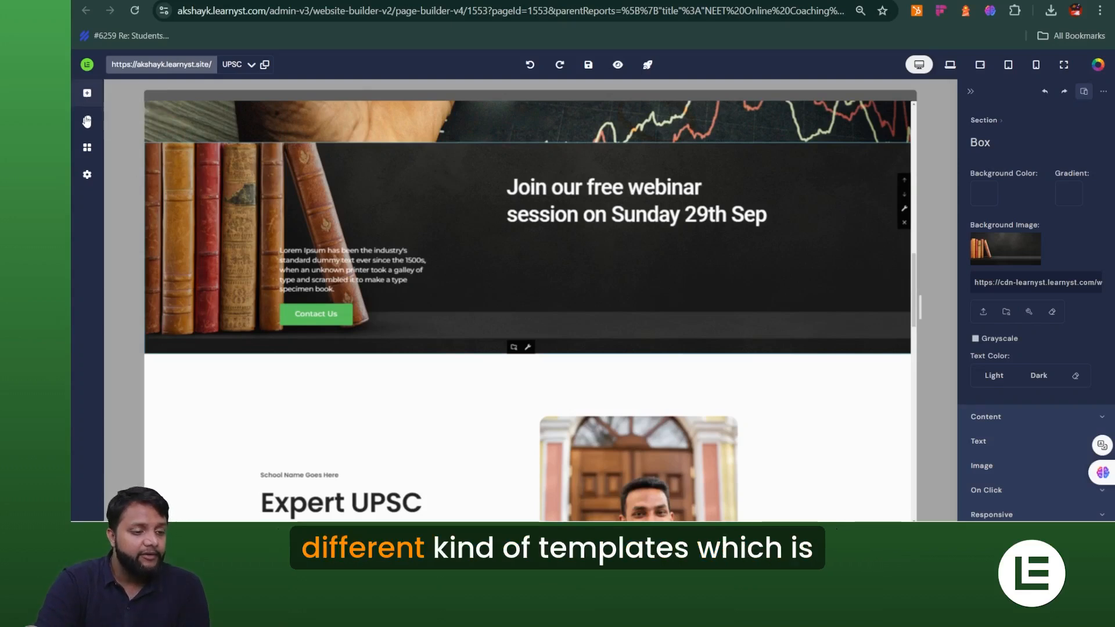
# Insert the "Products List With Image" section from the Products category below the CTA section.
pyautogui.click(87, 95)
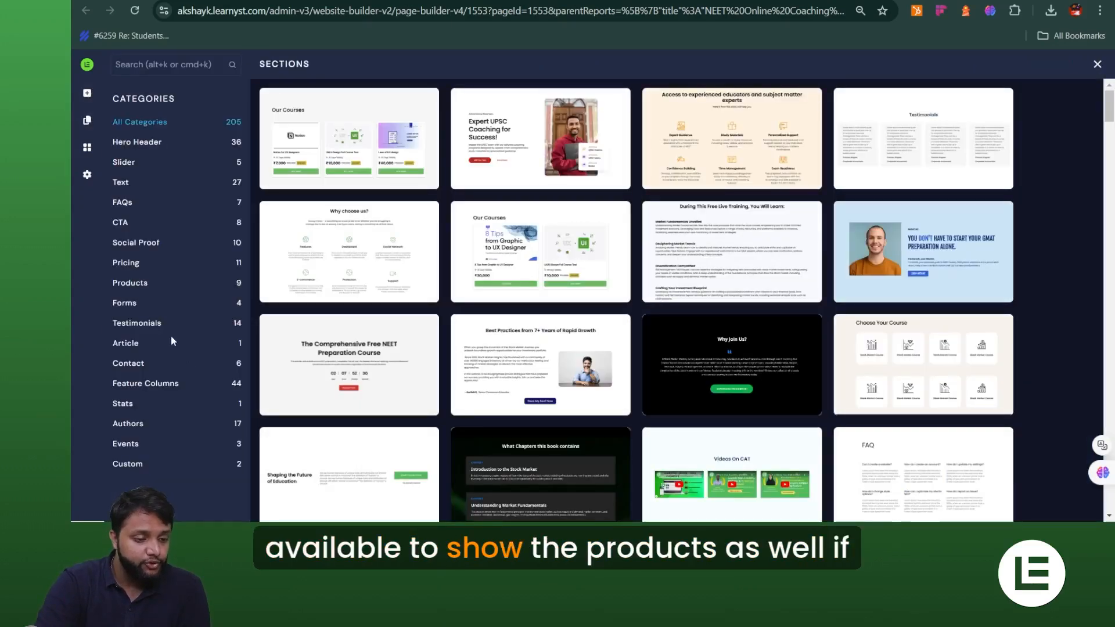
pyautogui.click(139, 284)
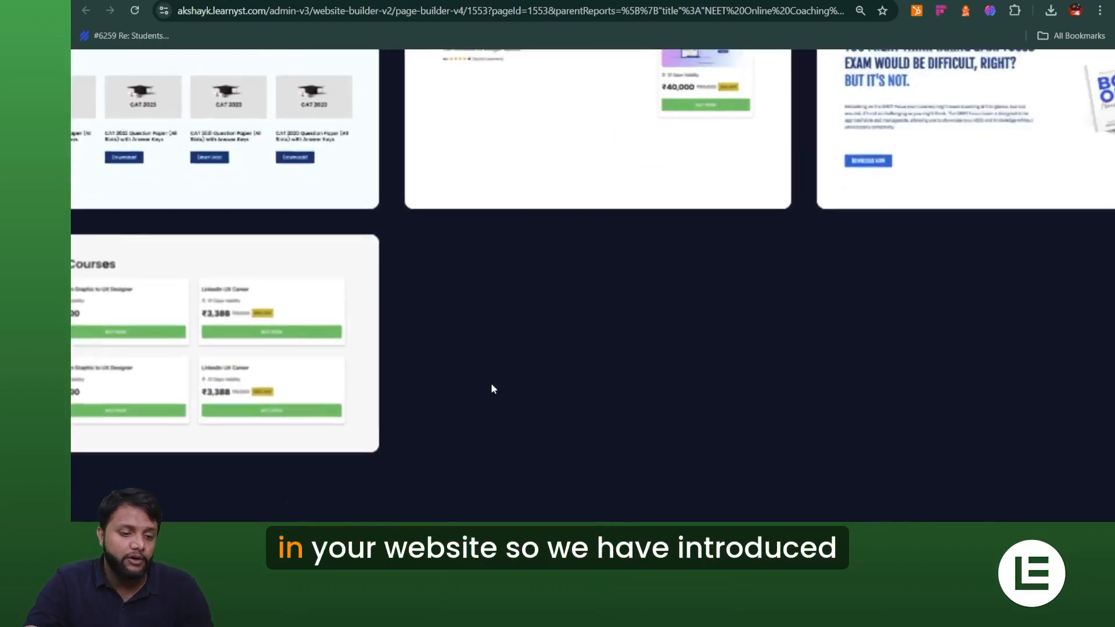
pyautogui.hscroll(-4, 494, 389)
pyautogui.scroll(2, 494, 389)
pyautogui.scroll(2, 494, 389)
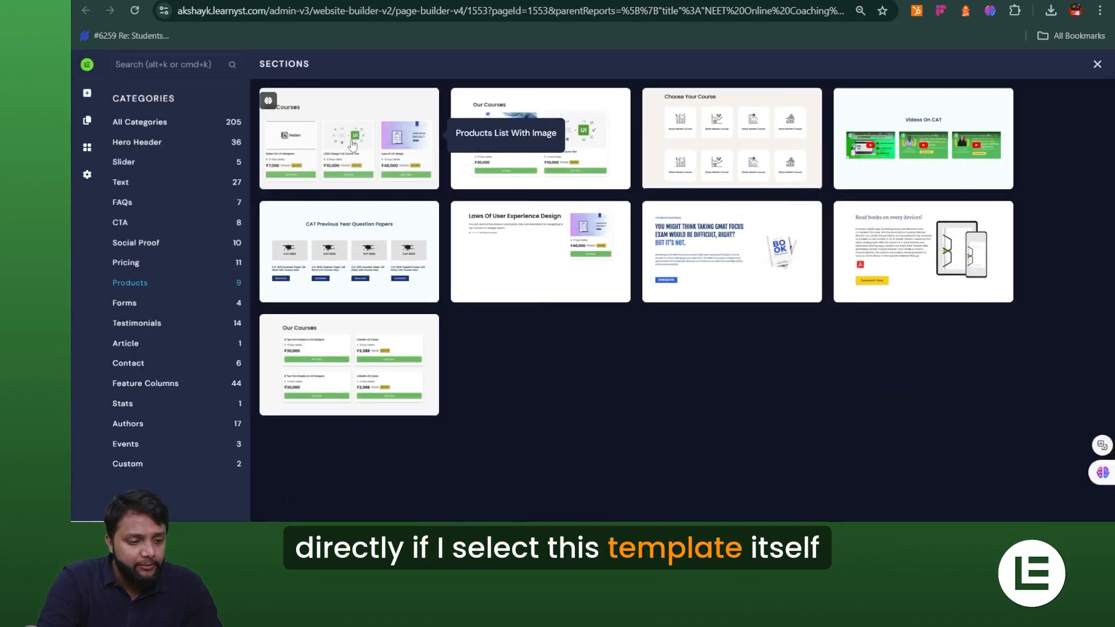
pyautogui.click(352, 144)
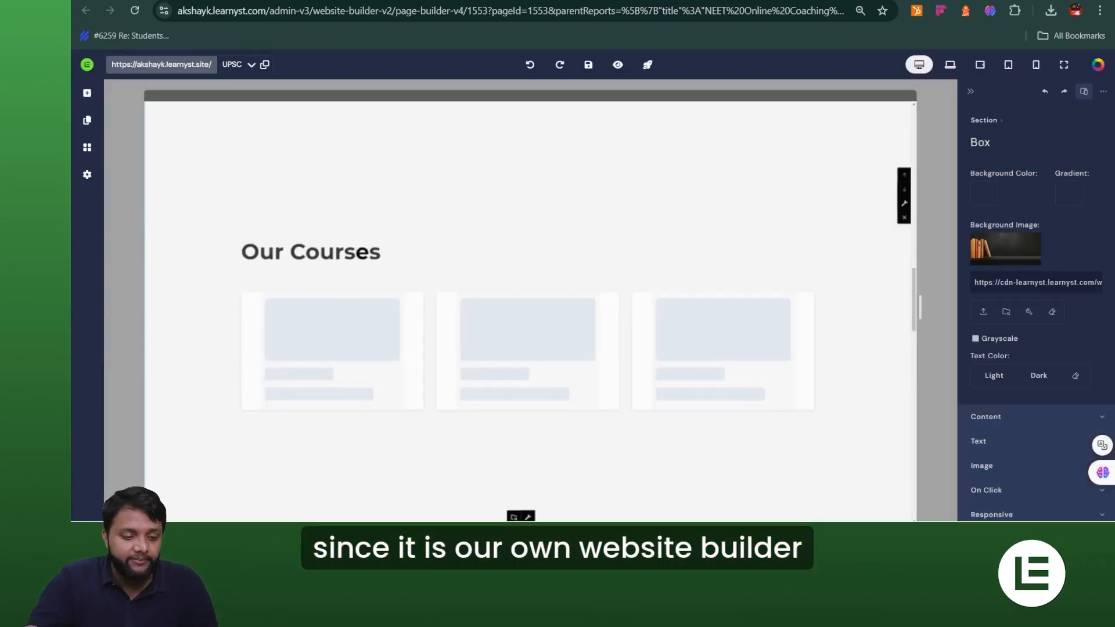
# Connect the first sales card under Our Courses to the Communication Classes product and save its settings.
pyautogui.scroll(-2, 493, 280)
pyautogui.click(371, 281)
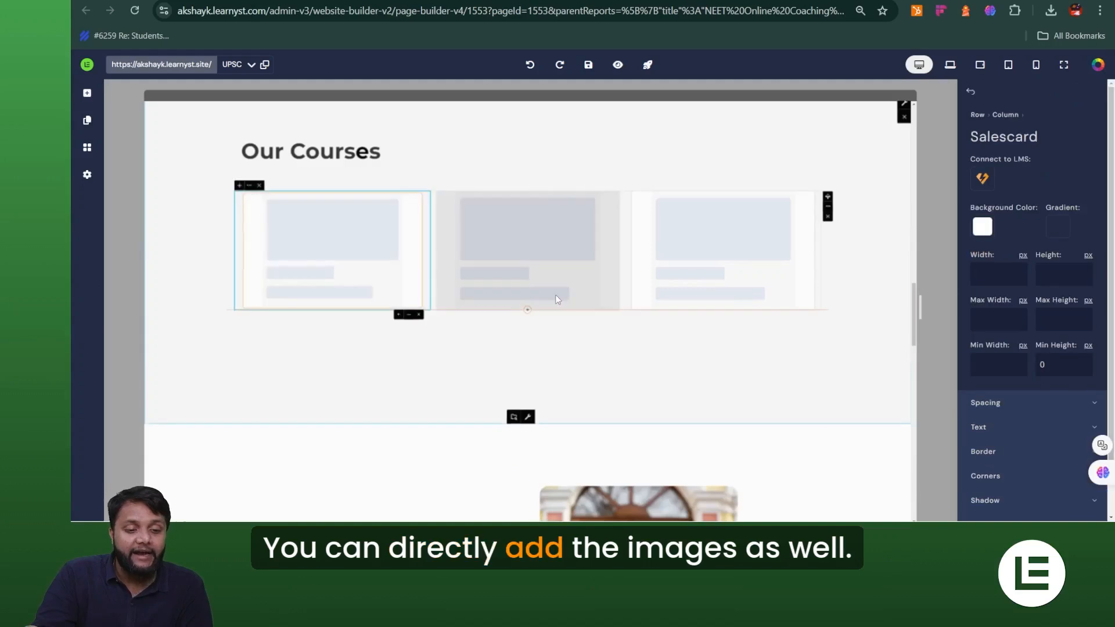
pyautogui.click(983, 181)
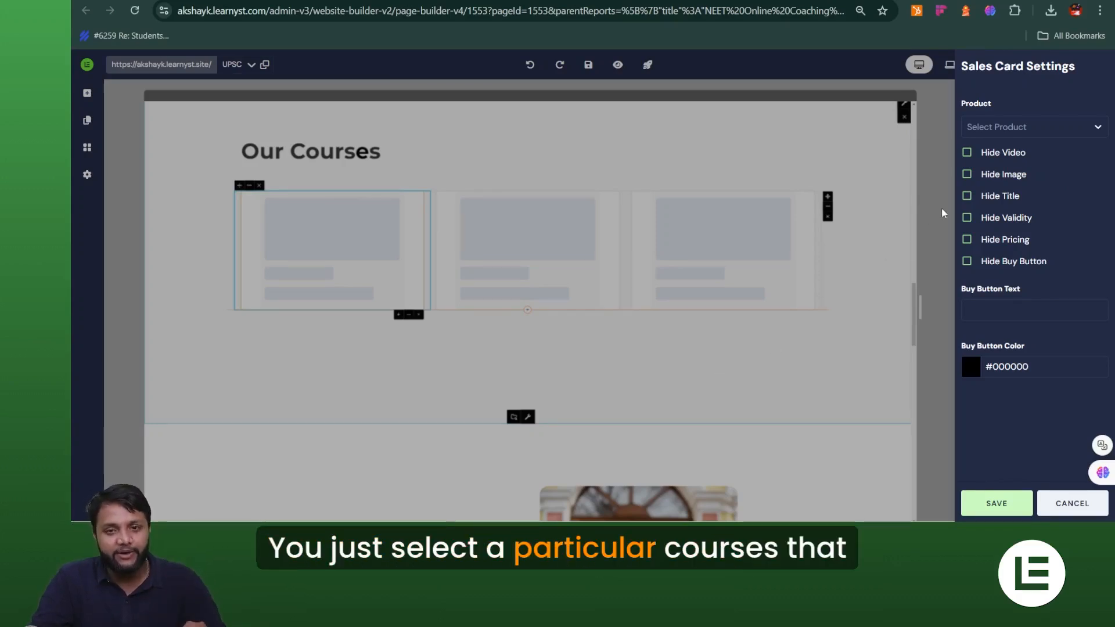
pyautogui.click(1025, 132)
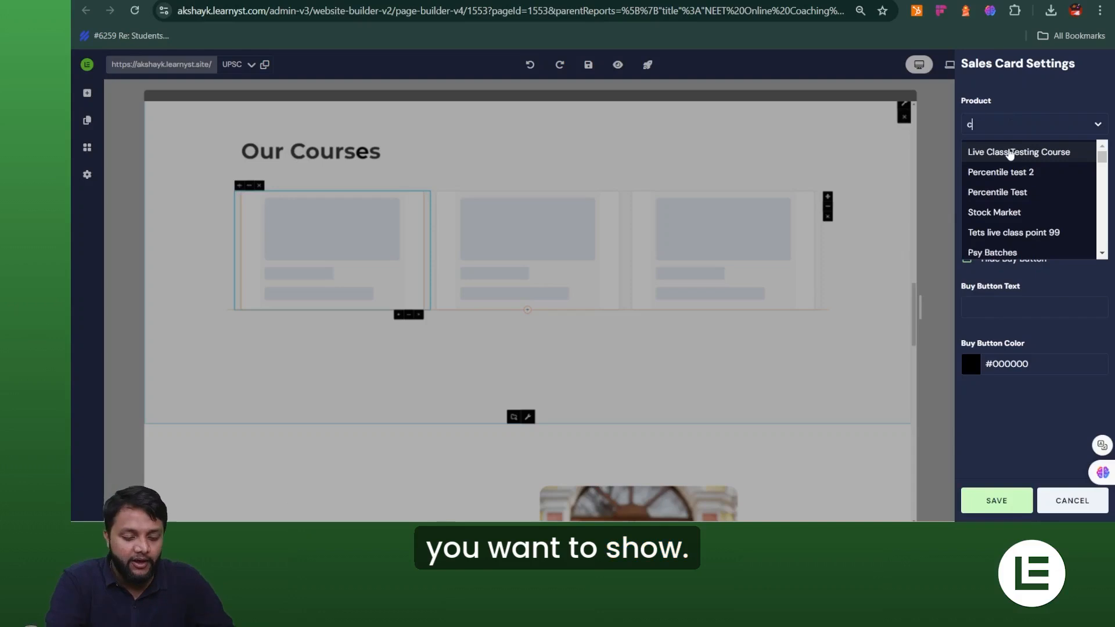
pyautogui.write('om')
pyautogui.click(1009, 152)
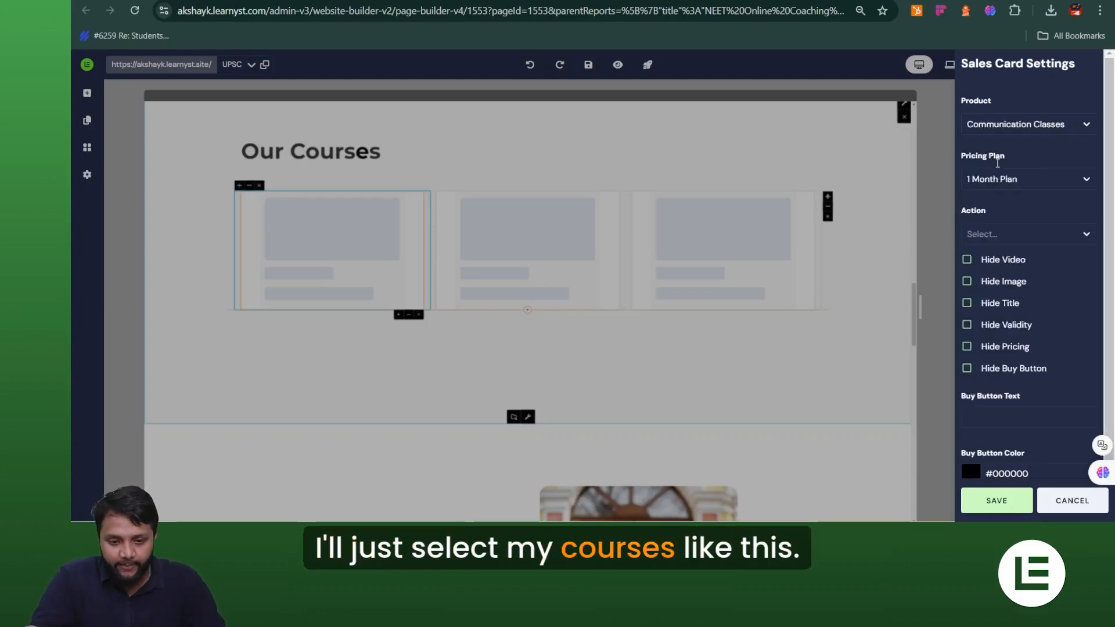
pyautogui.click(996, 501)
# Link the second sales card to the Yoga 2.0 product and save its settings.
pyautogui.click(439, 212)
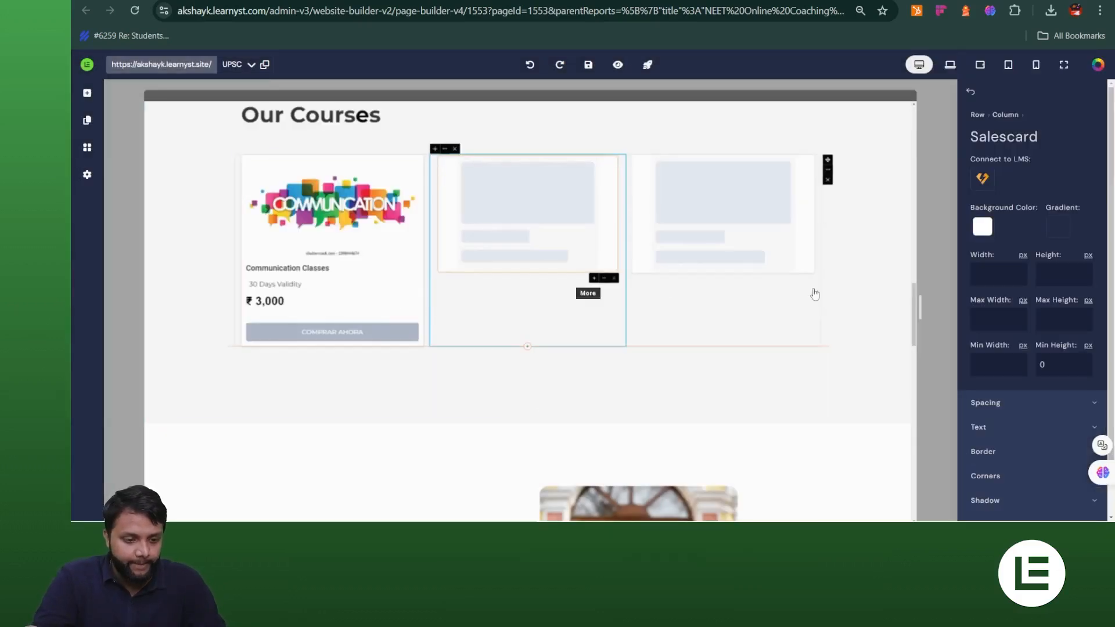
pyautogui.click(983, 179)
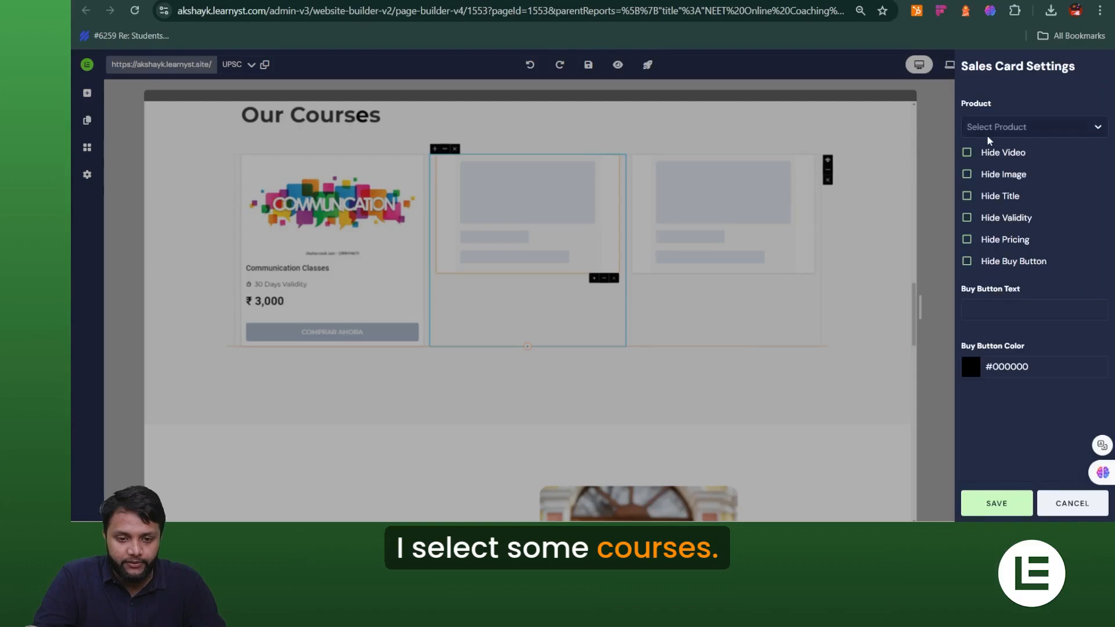
pyautogui.click(987, 135)
pyautogui.write('yoga')
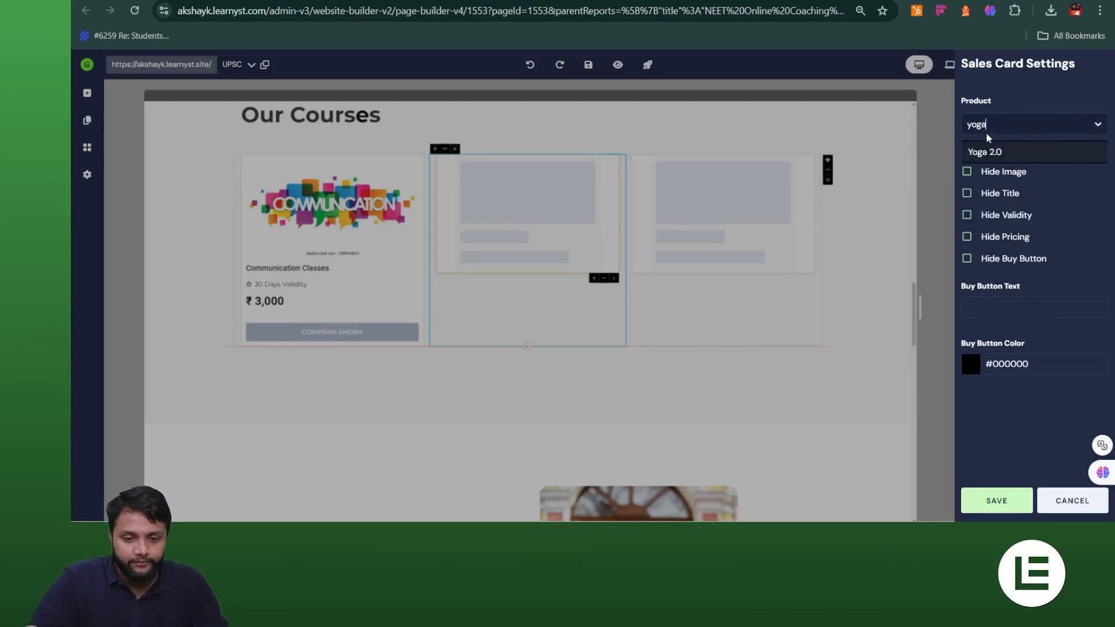
pyautogui.click(985, 152)
pyautogui.click(994, 499)
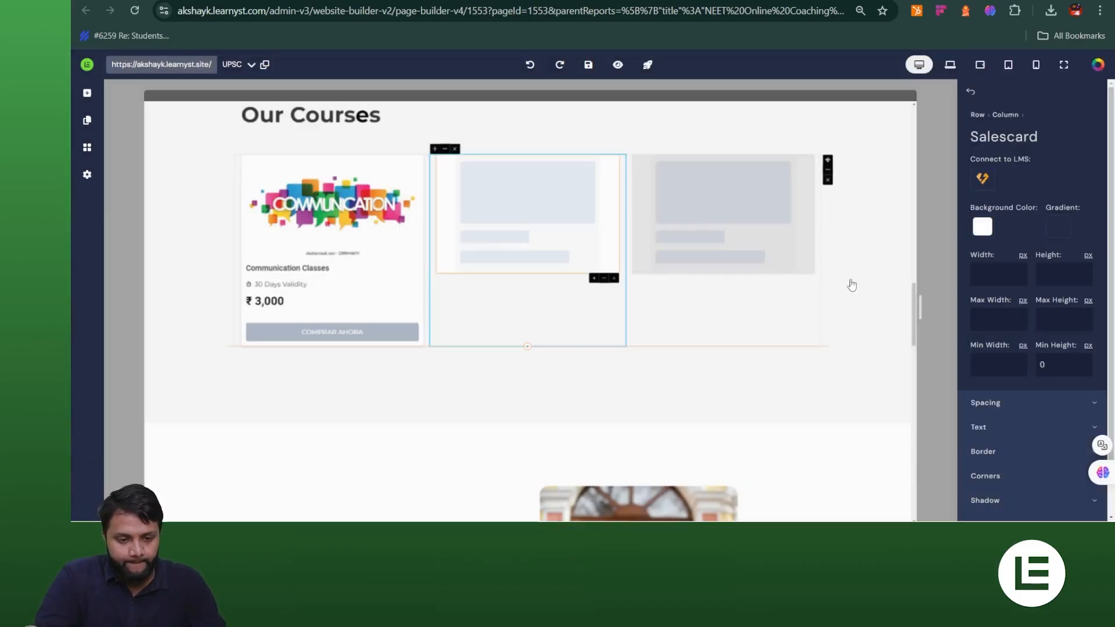
# Link the third sales card to the History 2023 product and save its settings.
pyautogui.click(810, 291)
pyautogui.click(983, 178)
pyautogui.click(1000, 126)
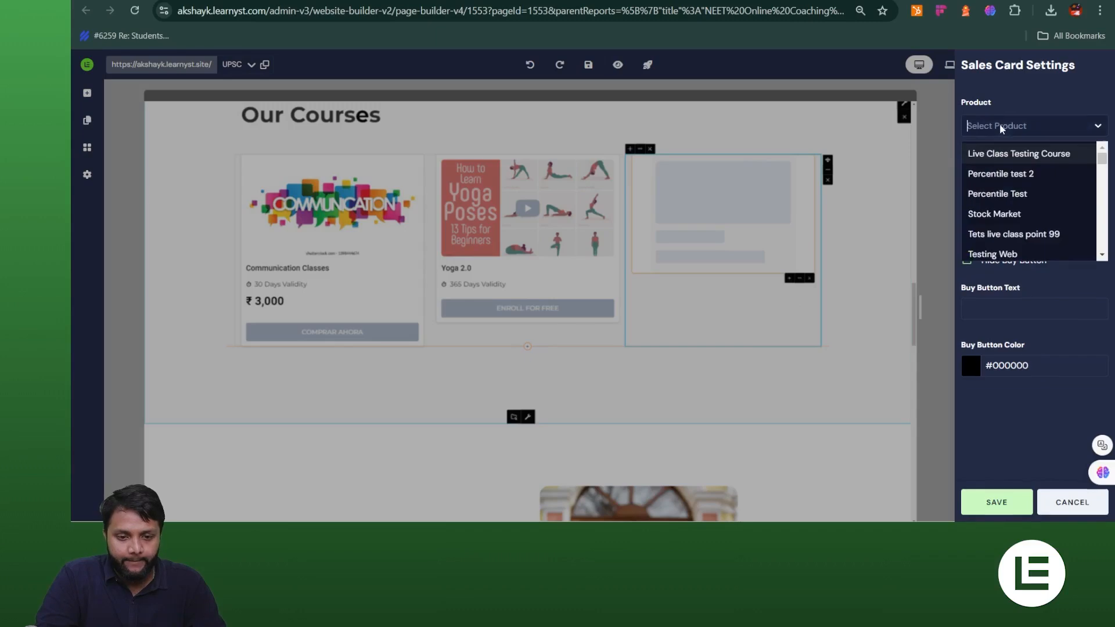
pyautogui.write('his')
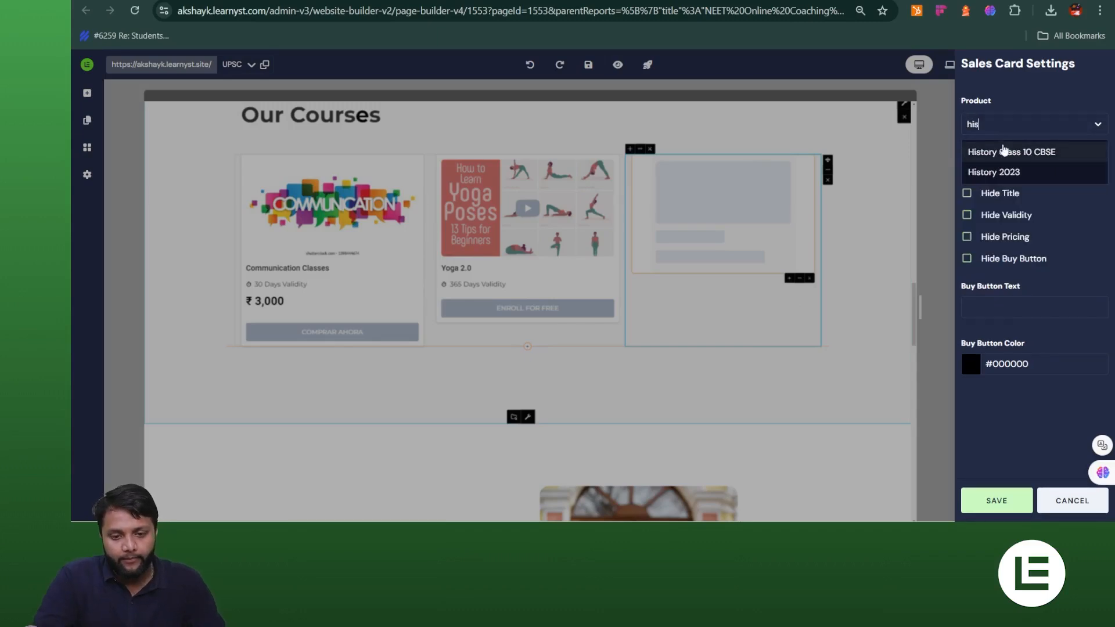
pyautogui.click(1003, 173)
pyautogui.click(991, 502)
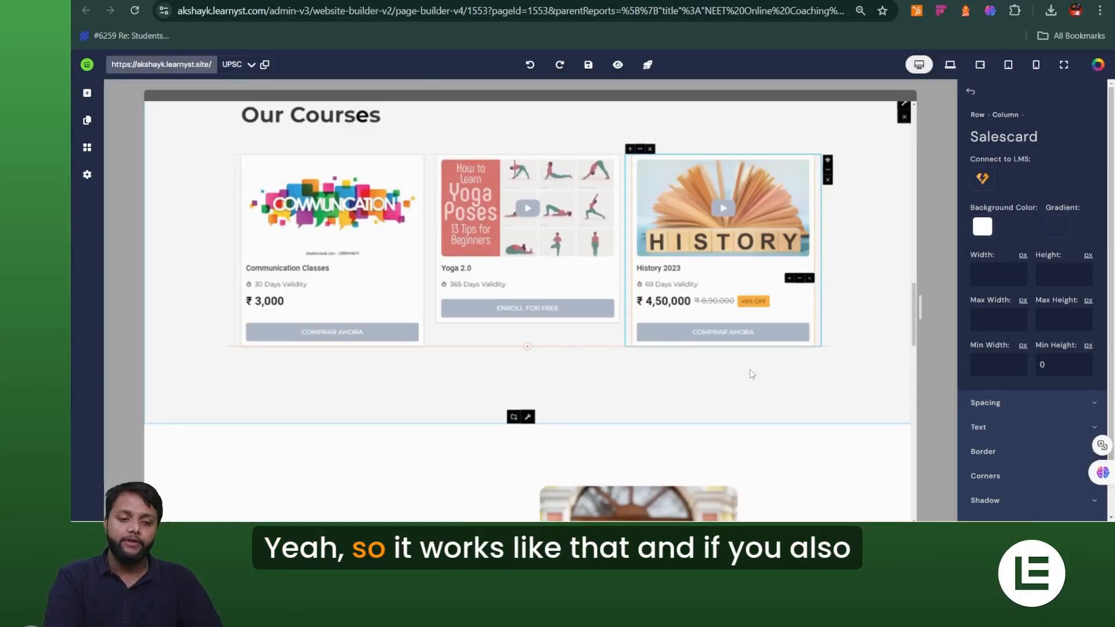
# Select the Our Courses section's box and examine the empty space above and below the course cards.
pyautogui.scroll(2, 750, 369)
pyautogui.click(557, 230)
pyautogui.click(547, 163)
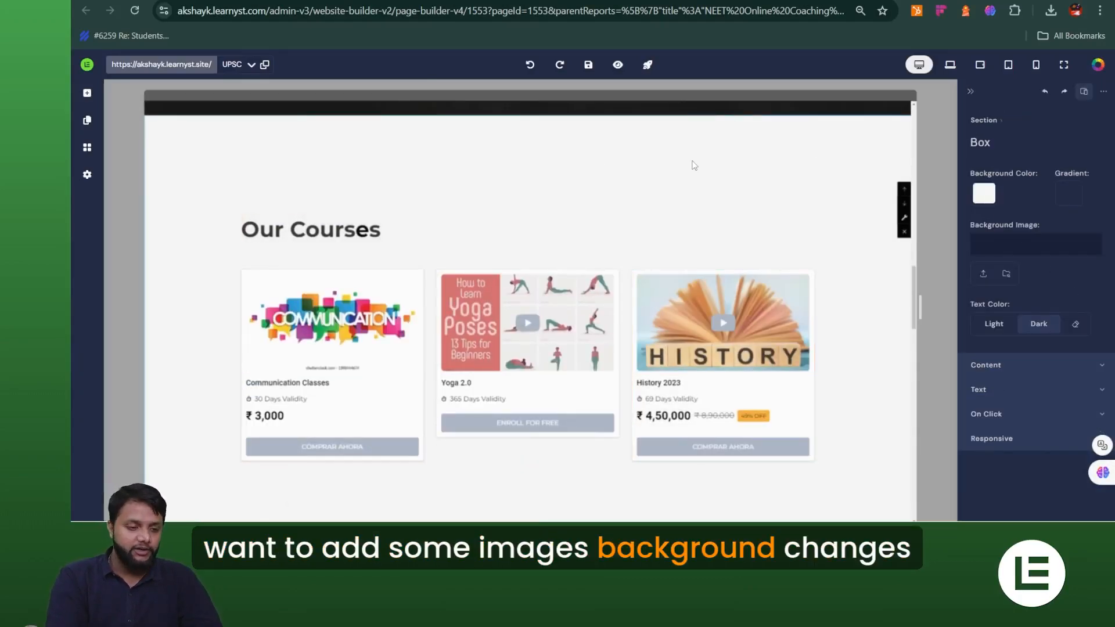
pyautogui.scroll(-8, 413, 329)
pyautogui.scroll(7, 413, 329)
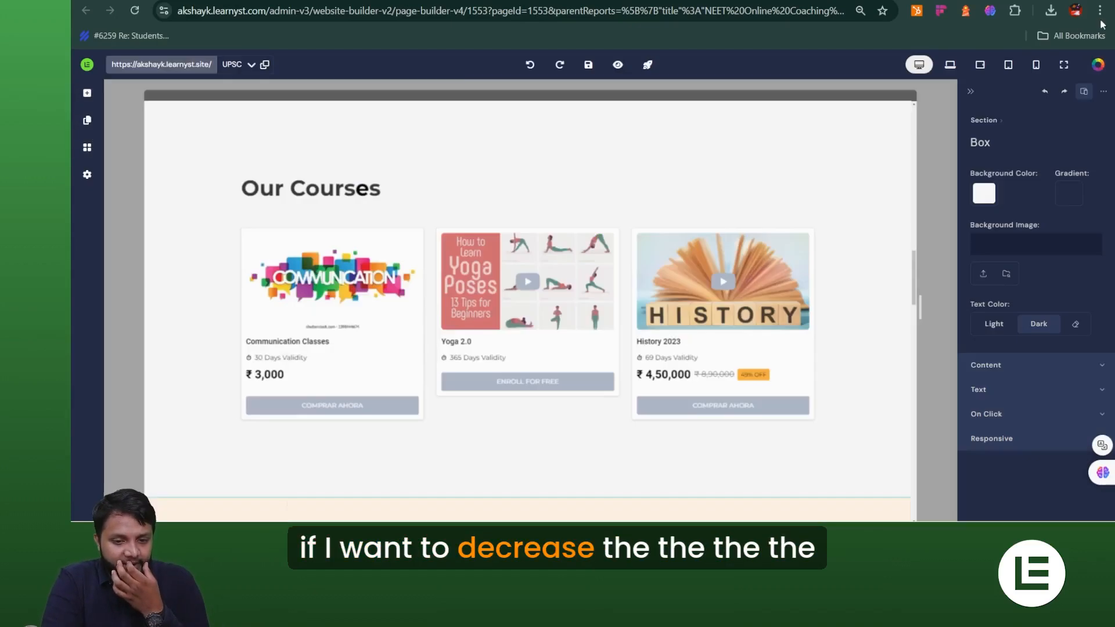
pyautogui.scroll(-7, 891, 154)
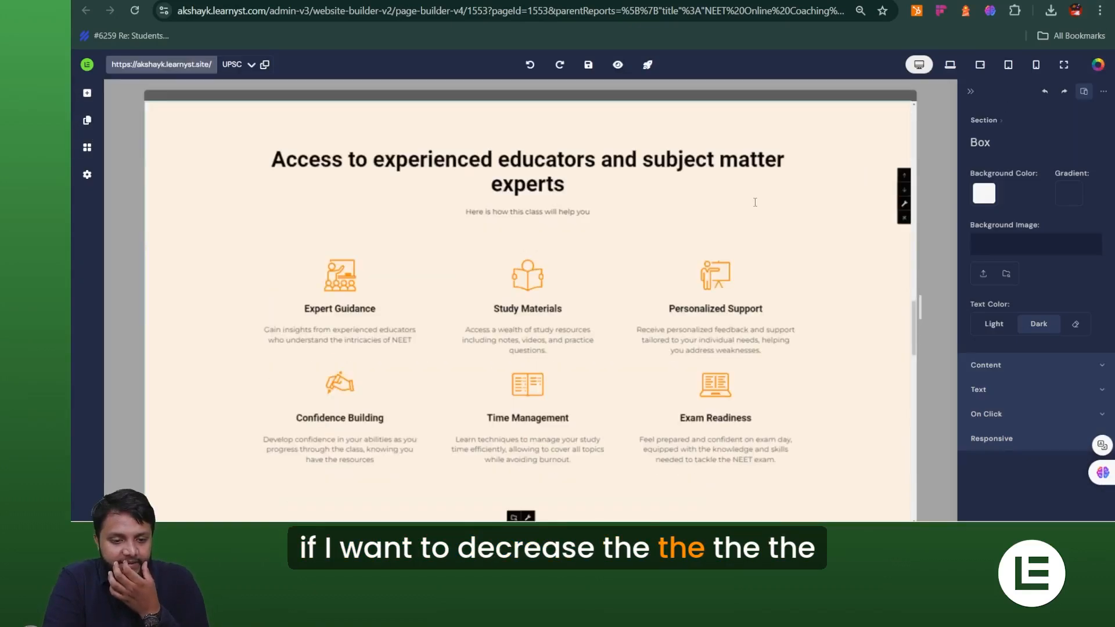
pyautogui.scroll(7, 753, 202)
pyautogui.scroll(1, 722, 153)
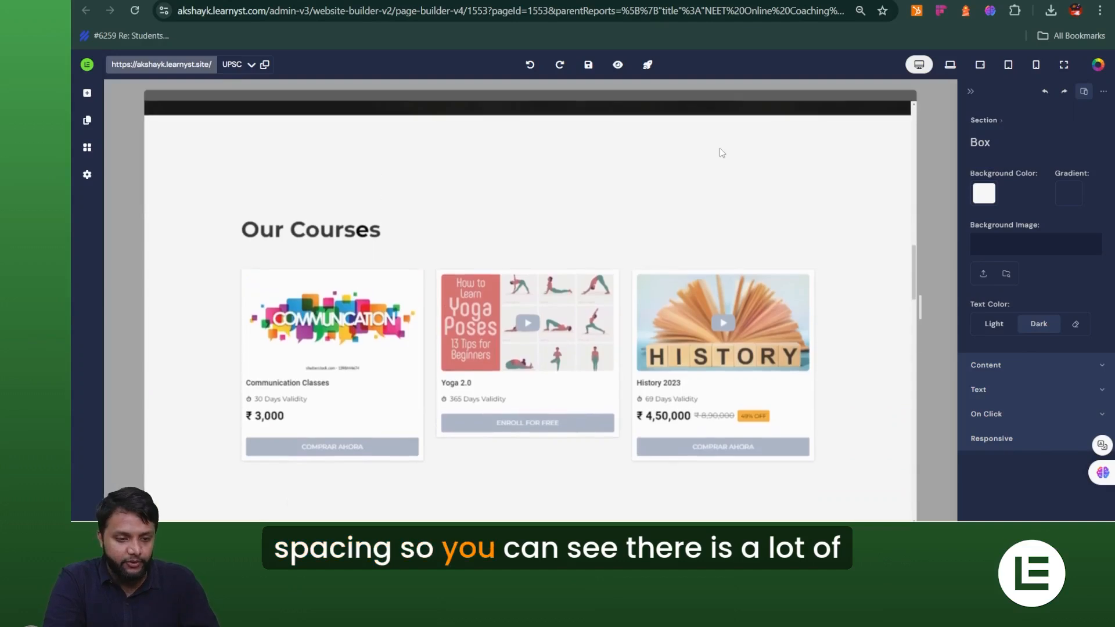
pyautogui.scroll(-3, 707, 204)
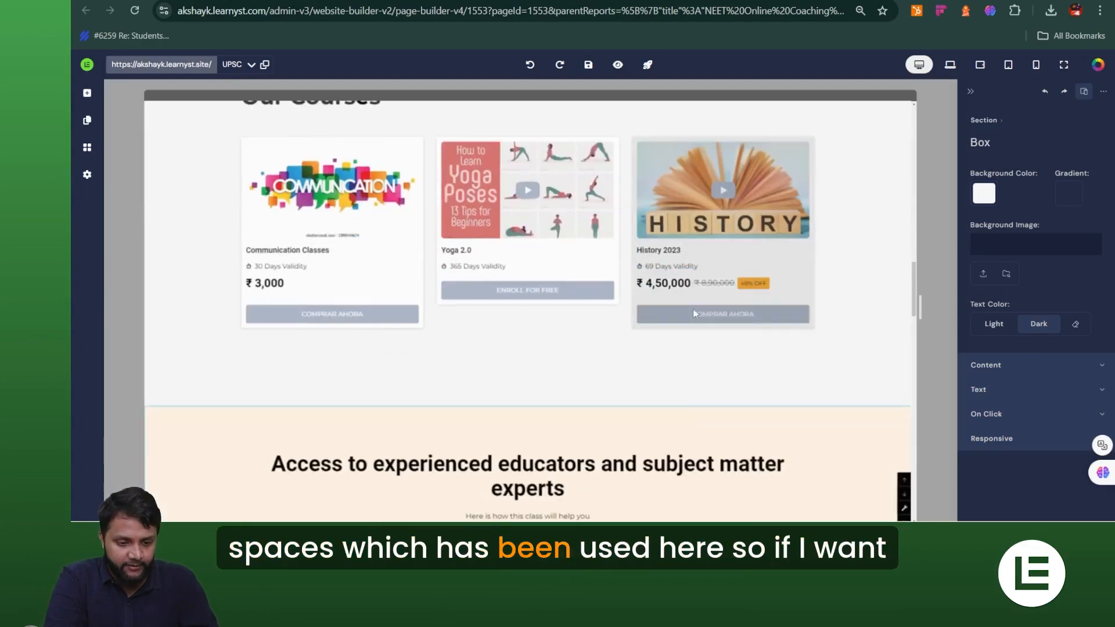
pyautogui.scroll(3, 775, 189)
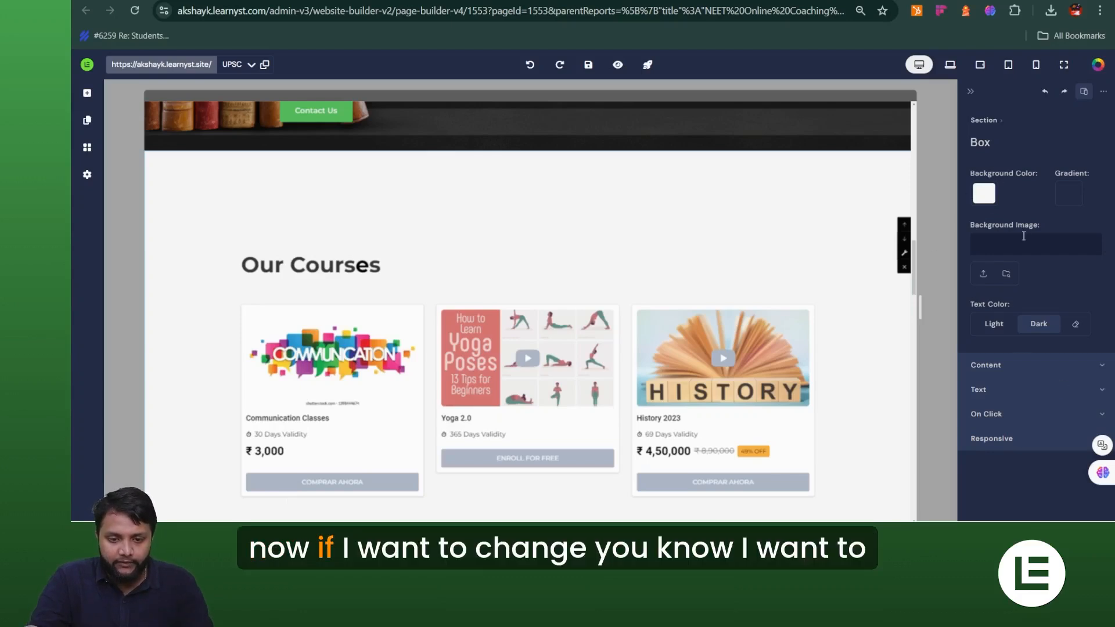
# Try a content size of 500 for the Our Courses section, and set it back to 1500.
pyautogui.click(1012, 366)
pyautogui.scroll(-3, 1019, 343)
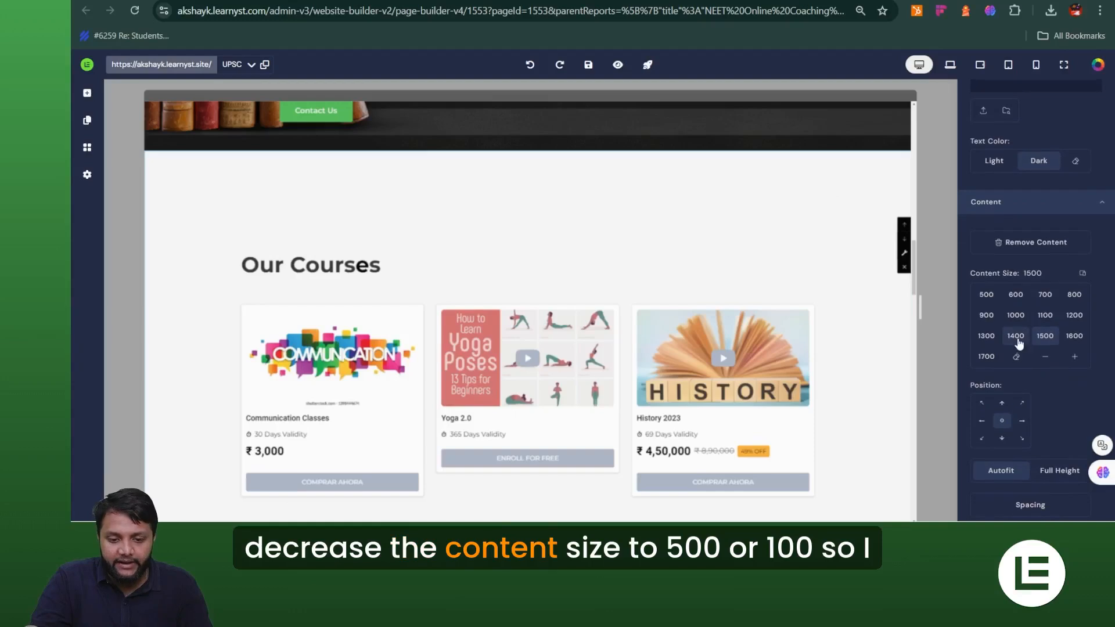
pyautogui.click(986, 294)
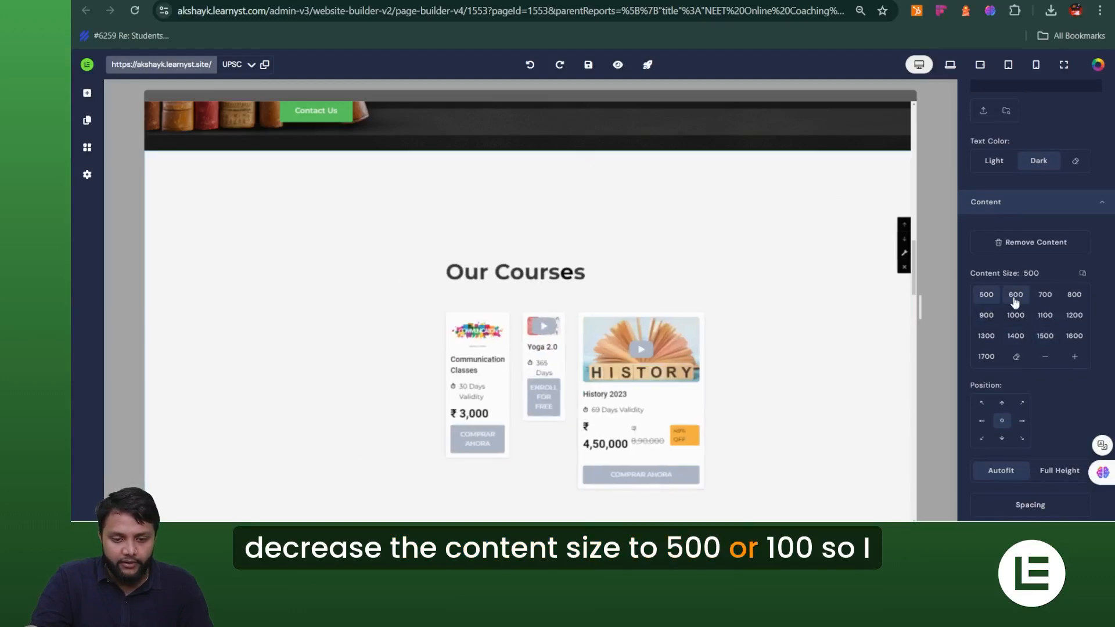
pyautogui.click(1044, 336)
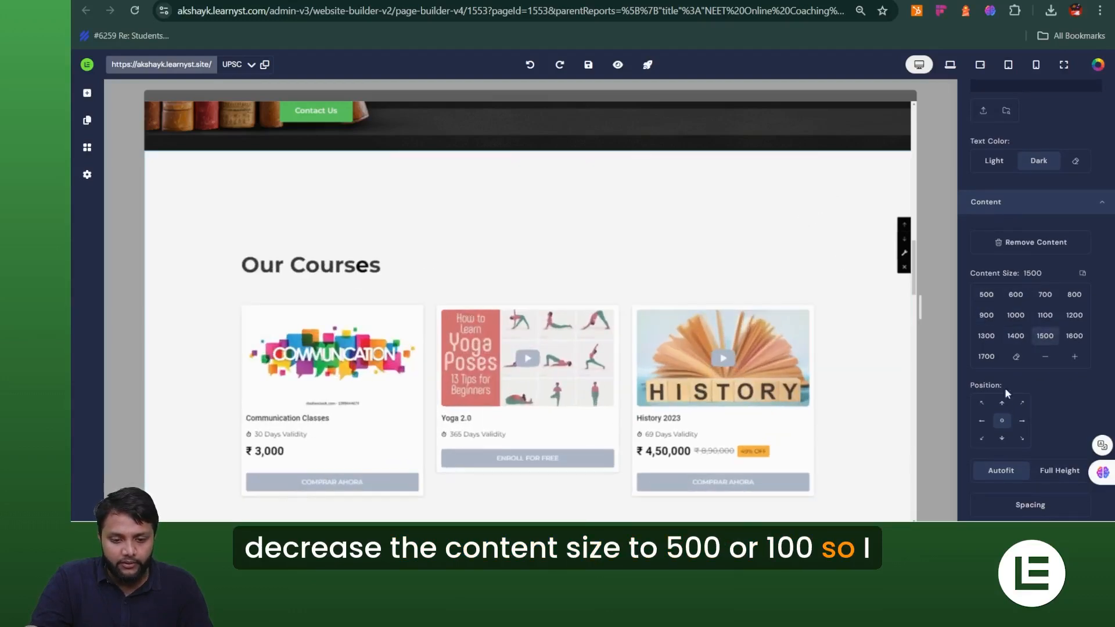
# Set the Our Courses content to Full Height and align it to the top of the section.
pyautogui.scroll(-1, 1026, 433)
pyautogui.scroll(-1, 1025, 433)
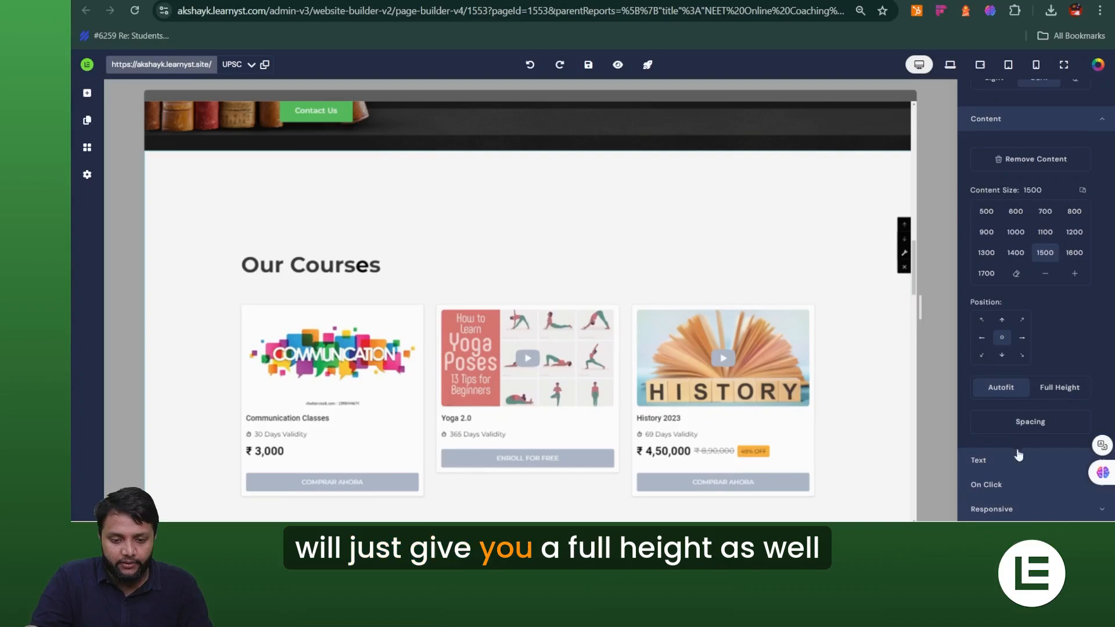
pyautogui.click(1061, 390)
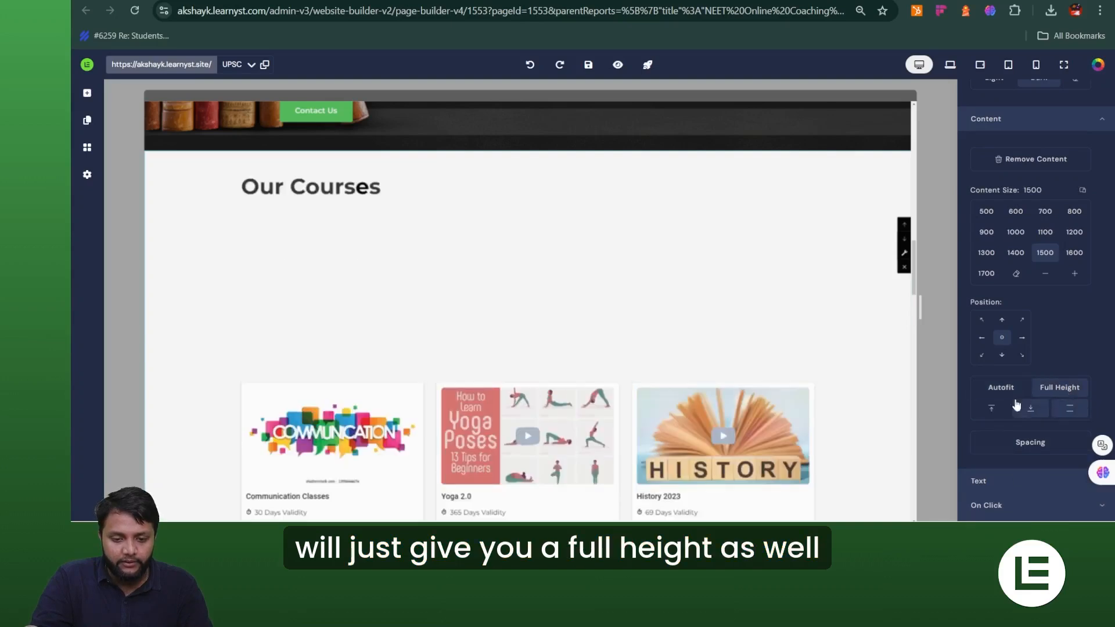
pyautogui.click(997, 410)
pyautogui.scroll(-3, 778, 377)
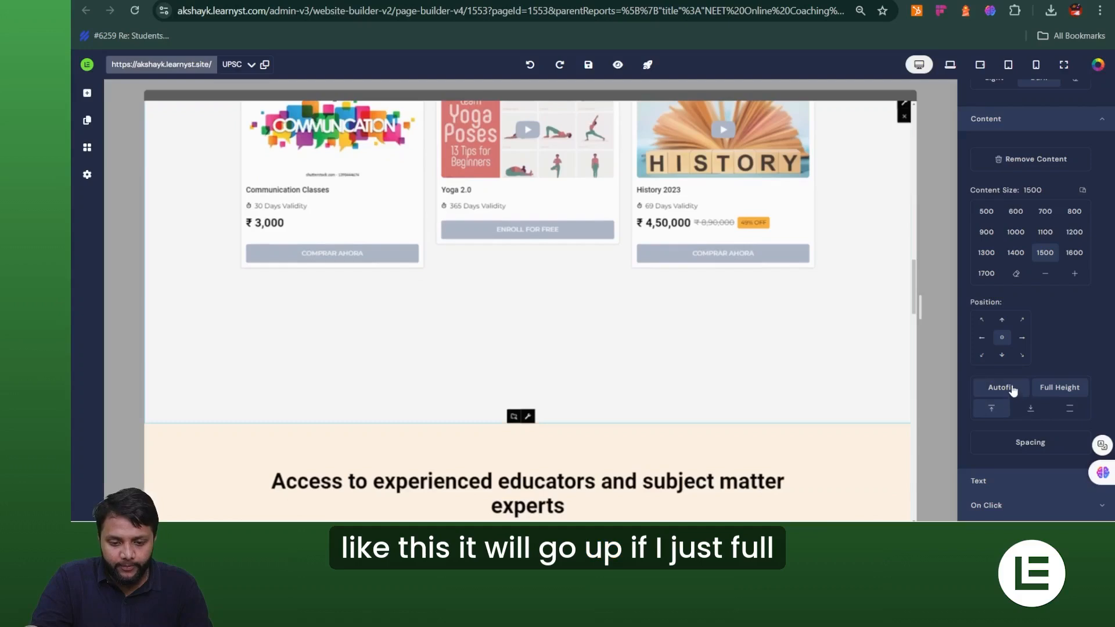
pyautogui.click(1013, 391)
pyautogui.click(1060, 388)
pyautogui.click(998, 410)
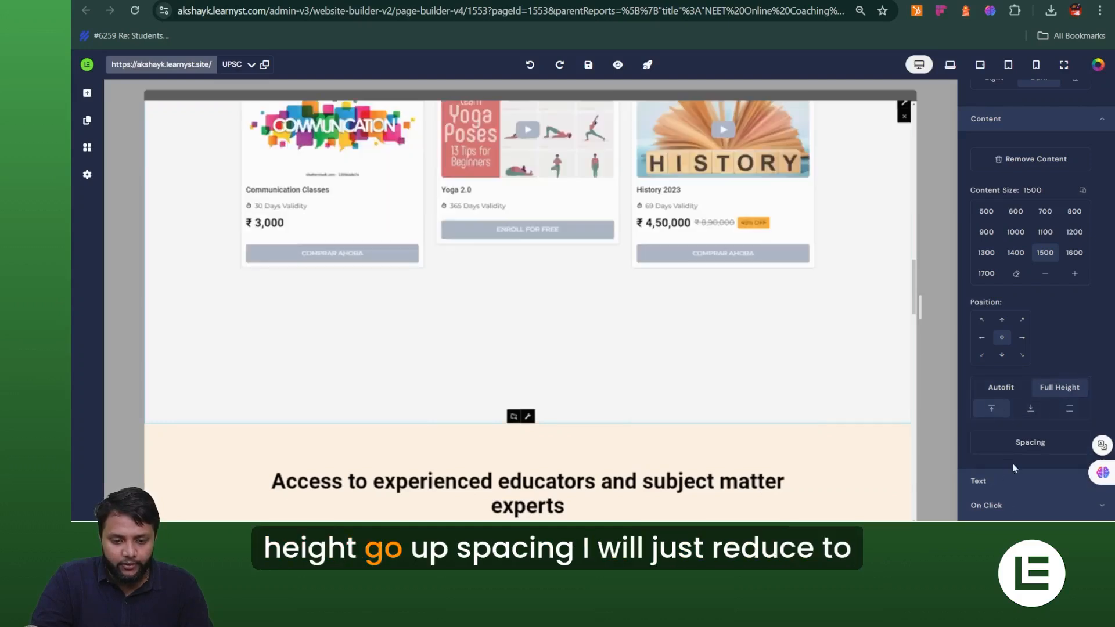
# Set the Our Courses content spacing to 0 at the top and 10 at the bottom, and leave the spacing settings.
pyautogui.click(1032, 443)
pyautogui.click(983, 161)
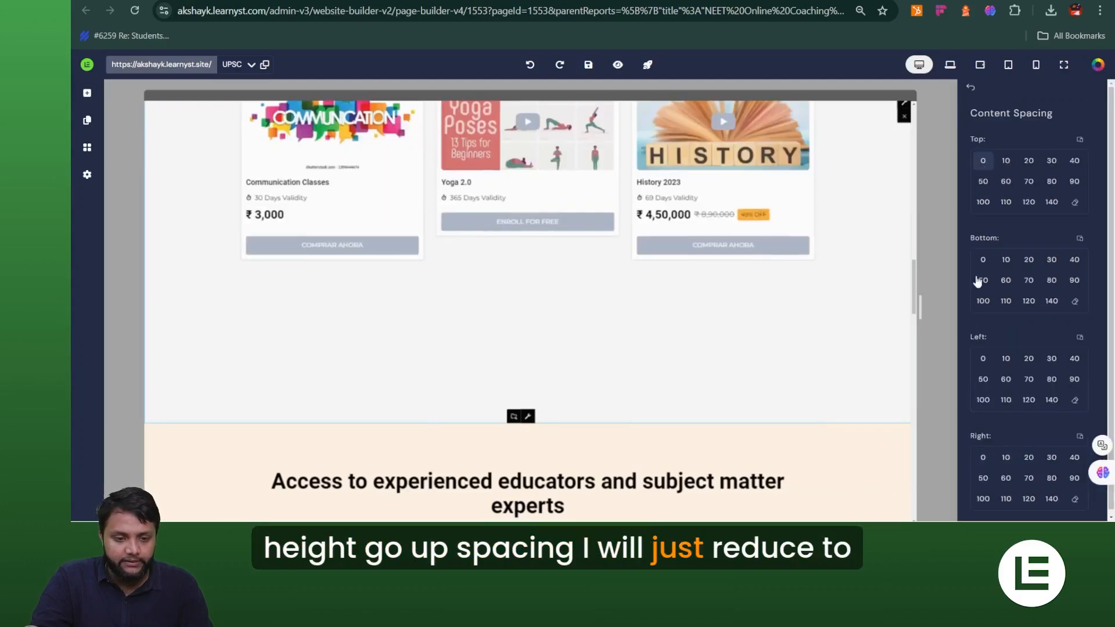
pyautogui.scroll(3, 749, 284)
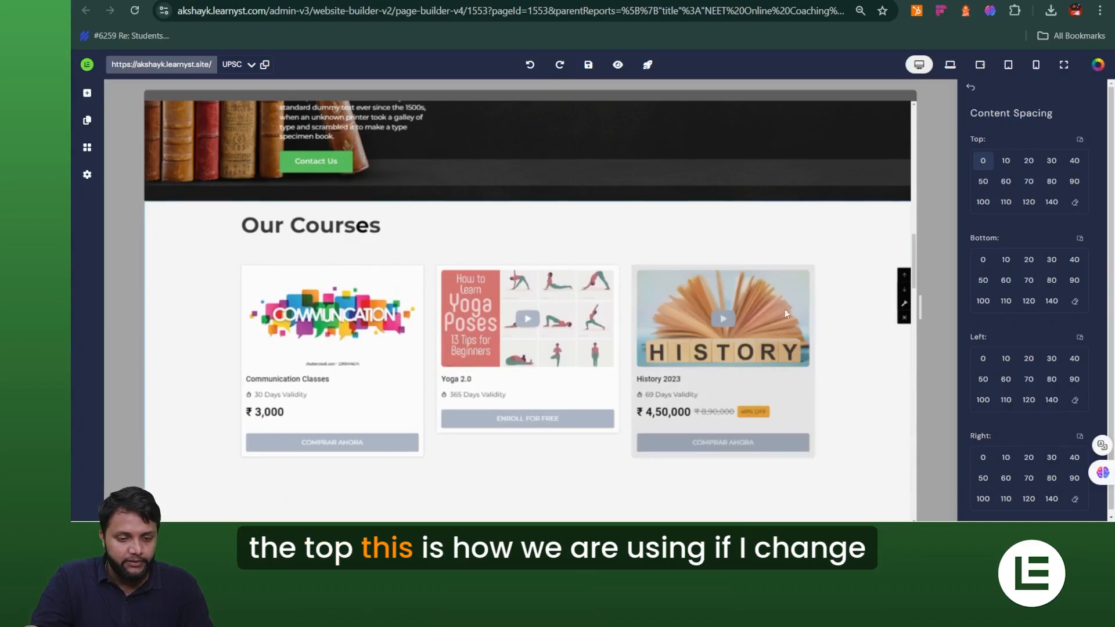
pyautogui.click(1006, 260)
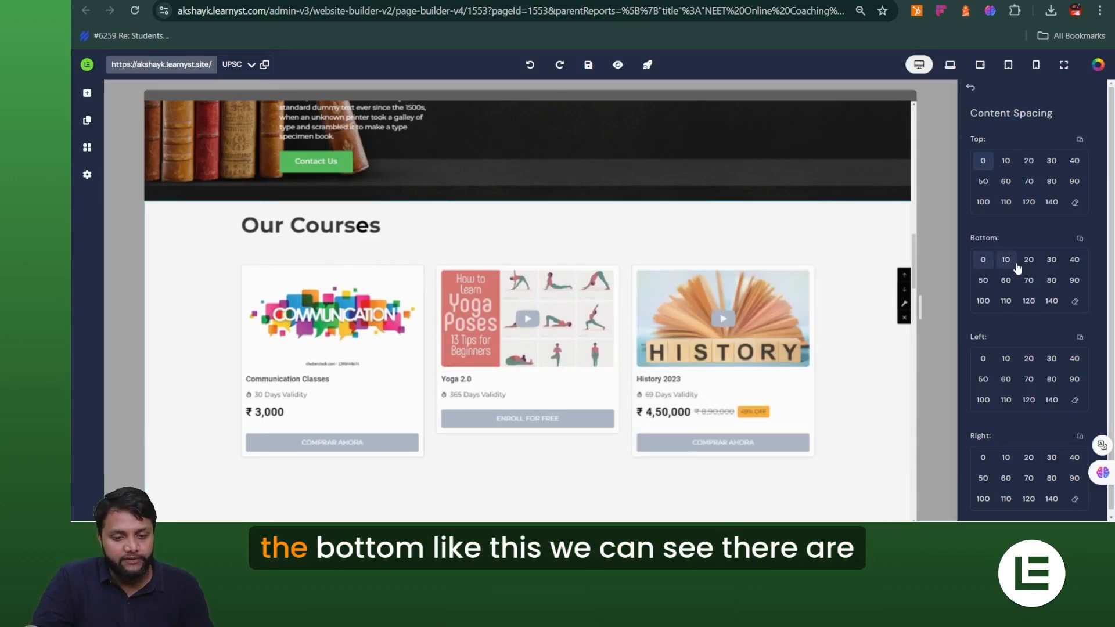
pyautogui.scroll(-3, 790, 315)
pyautogui.scroll(3, 794, 319)
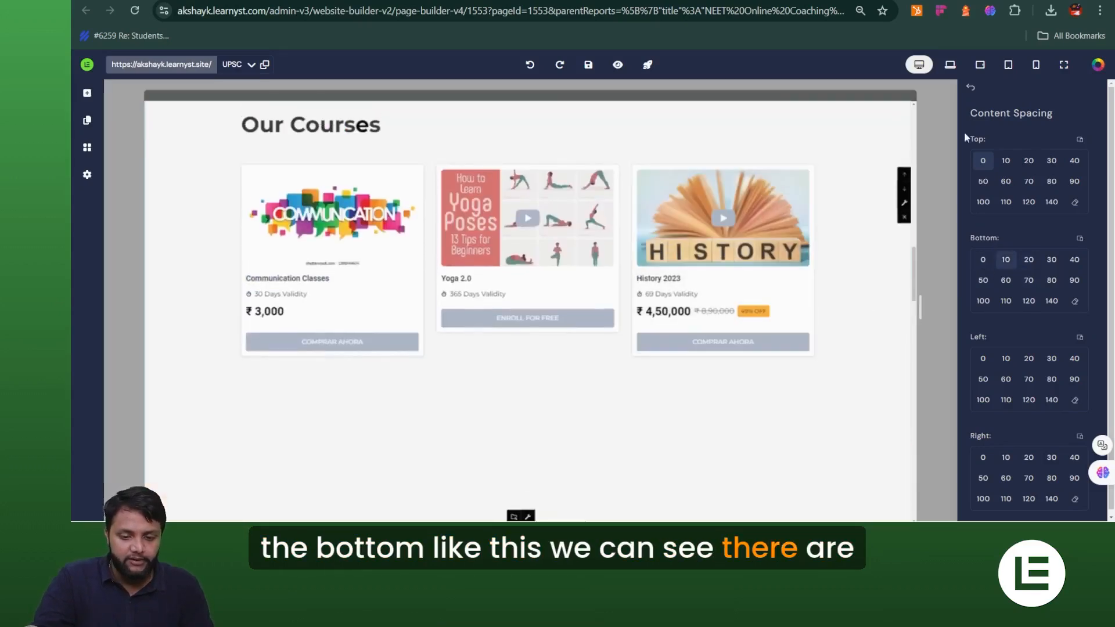
pyautogui.click(971, 87)
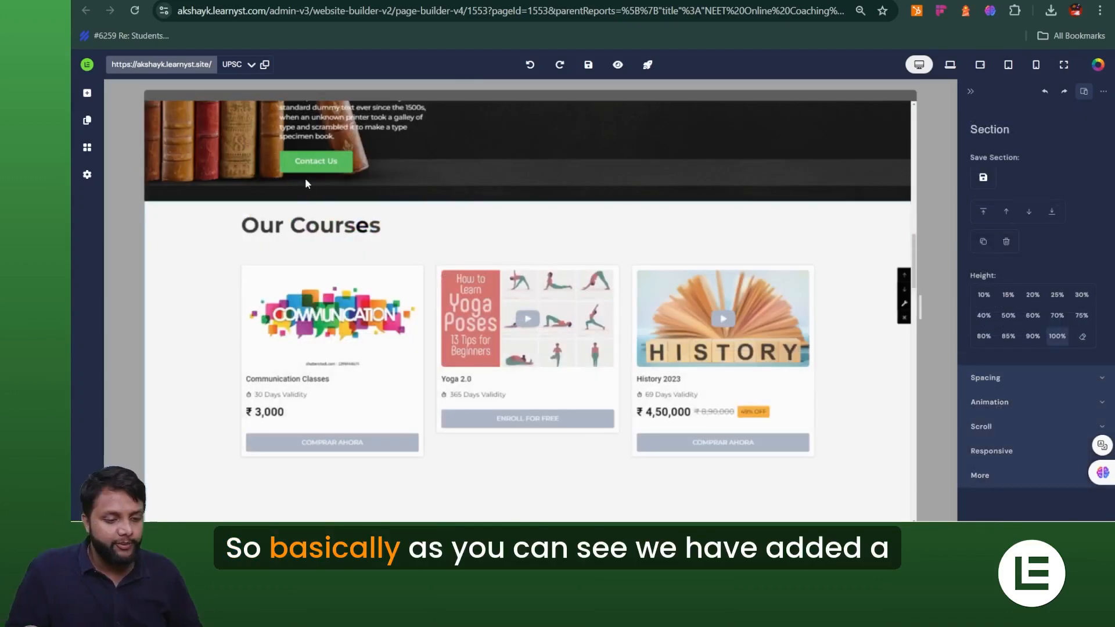
# Reduce the Our Courses section's height, trying 10% before choosing 15%.
pyautogui.scroll(-1, 244, 244)
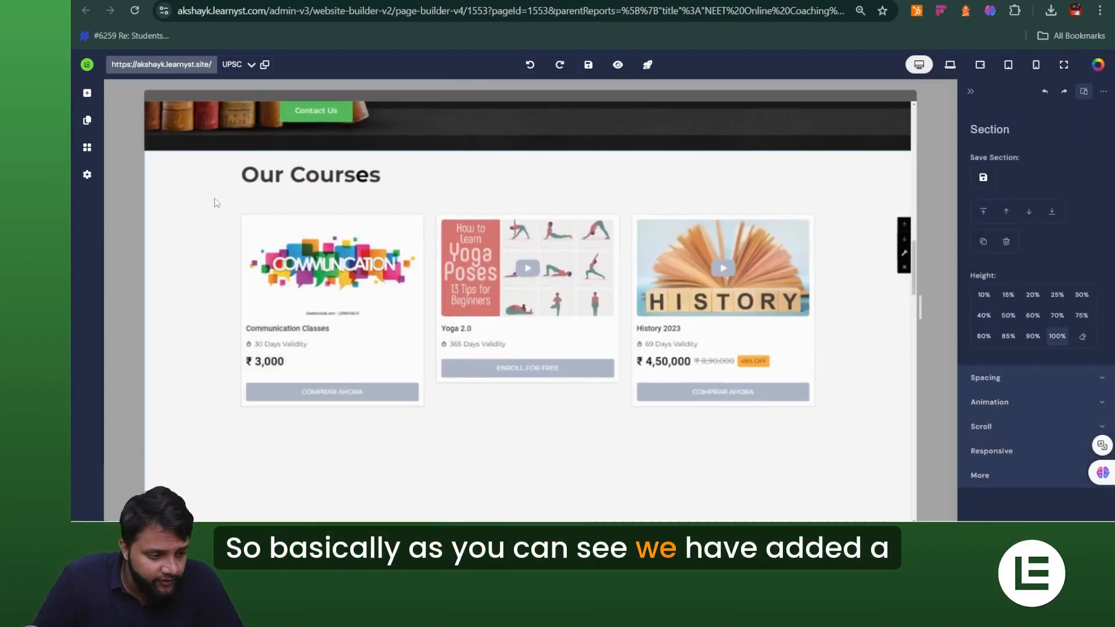
pyautogui.scroll(-1, 195, 147)
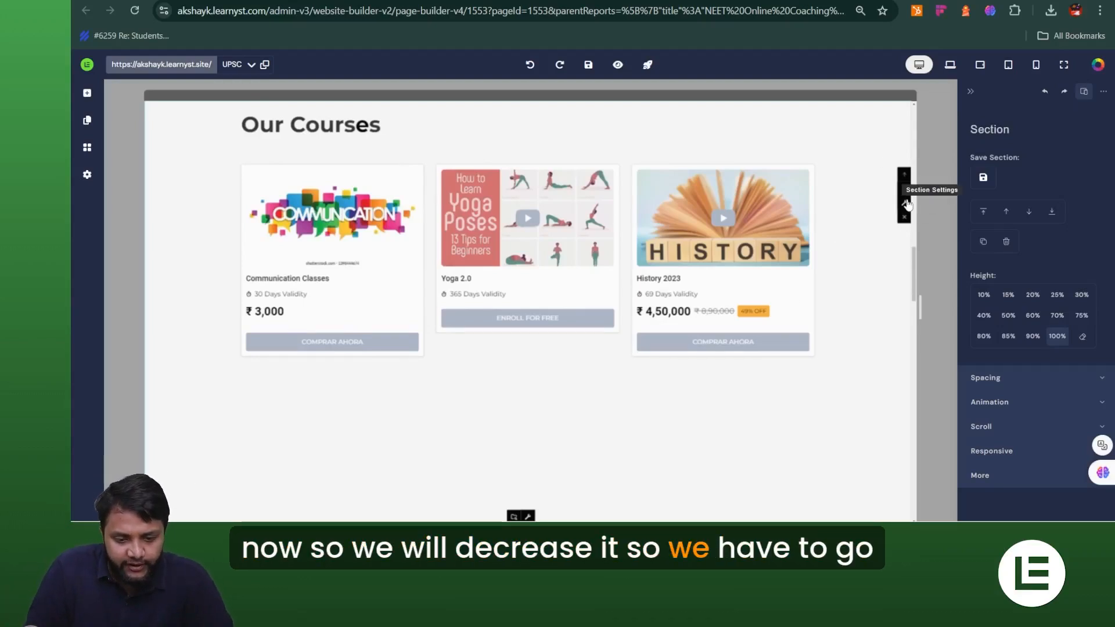
pyautogui.click(879, 213)
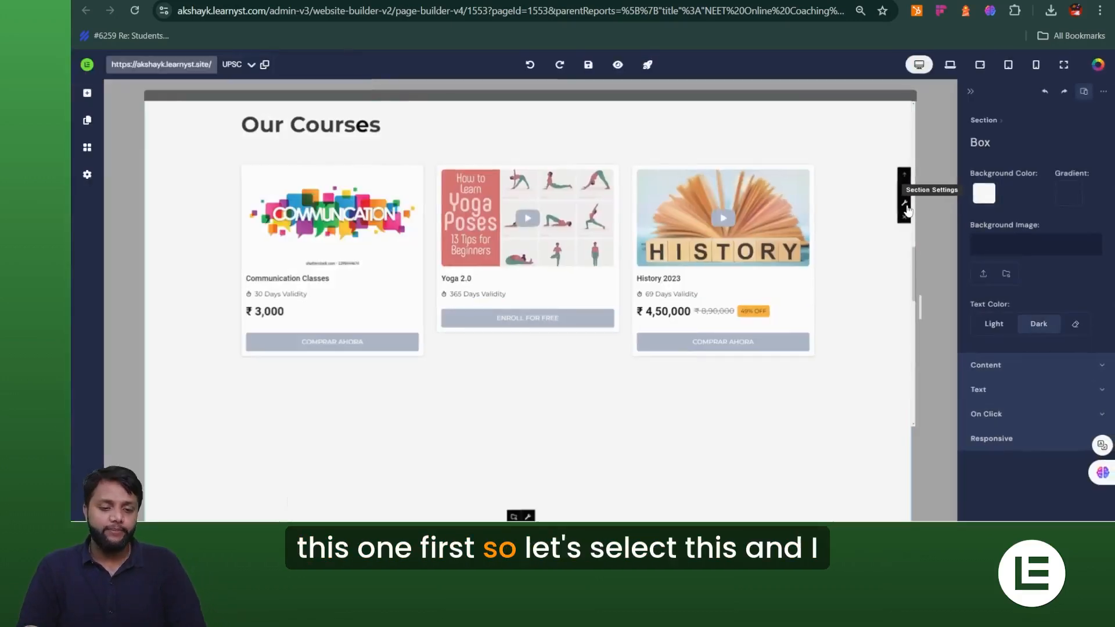
pyautogui.click(906, 205)
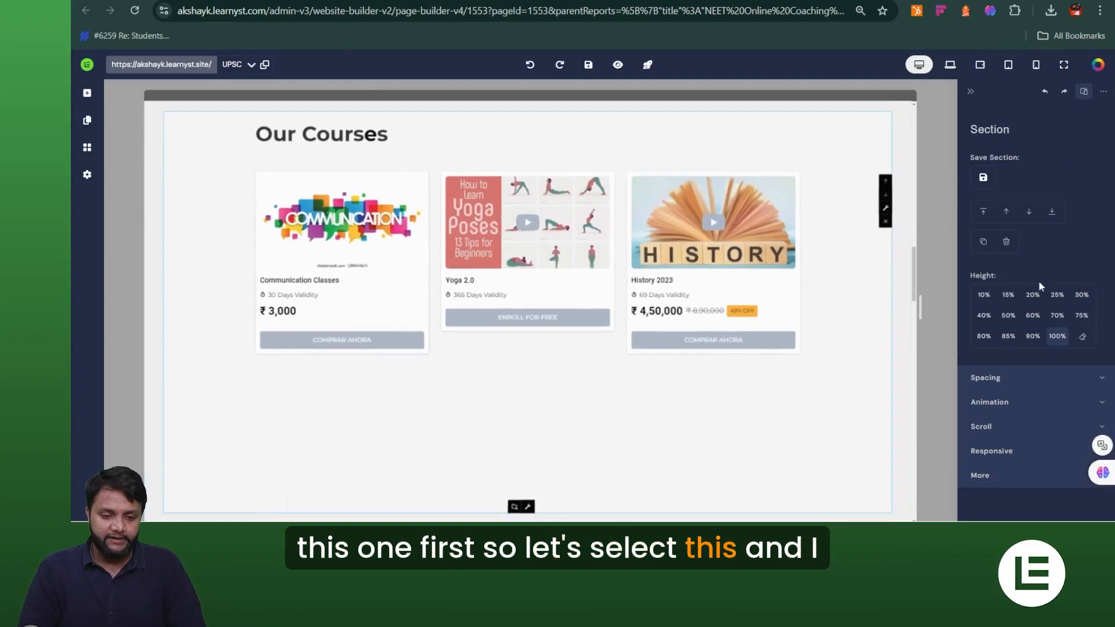
pyautogui.click(983, 294)
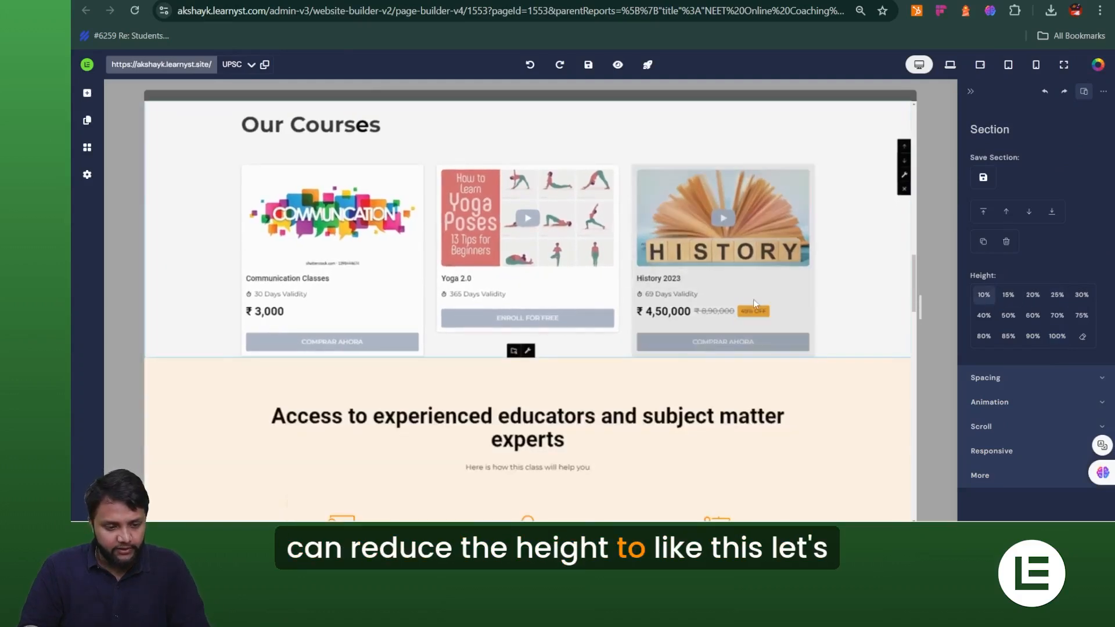
pyautogui.click(1002, 302)
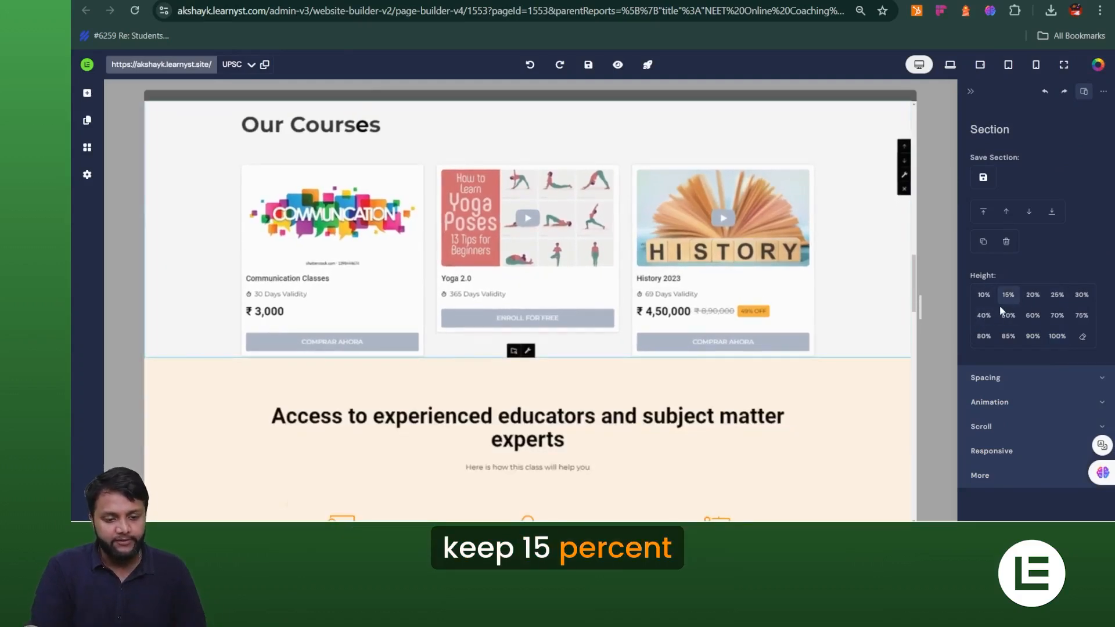
# Set the Our Courses section's height to 20%.
pyautogui.click(1033, 299)
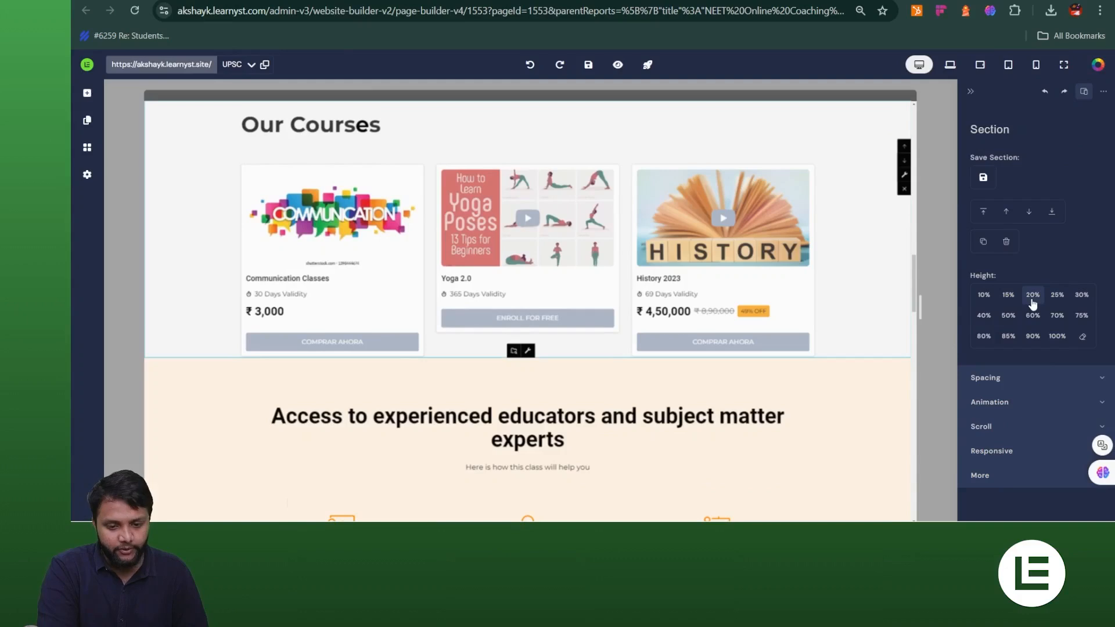
pyautogui.scroll(-1, 831, 266)
pyautogui.scroll(2, 813, 270)
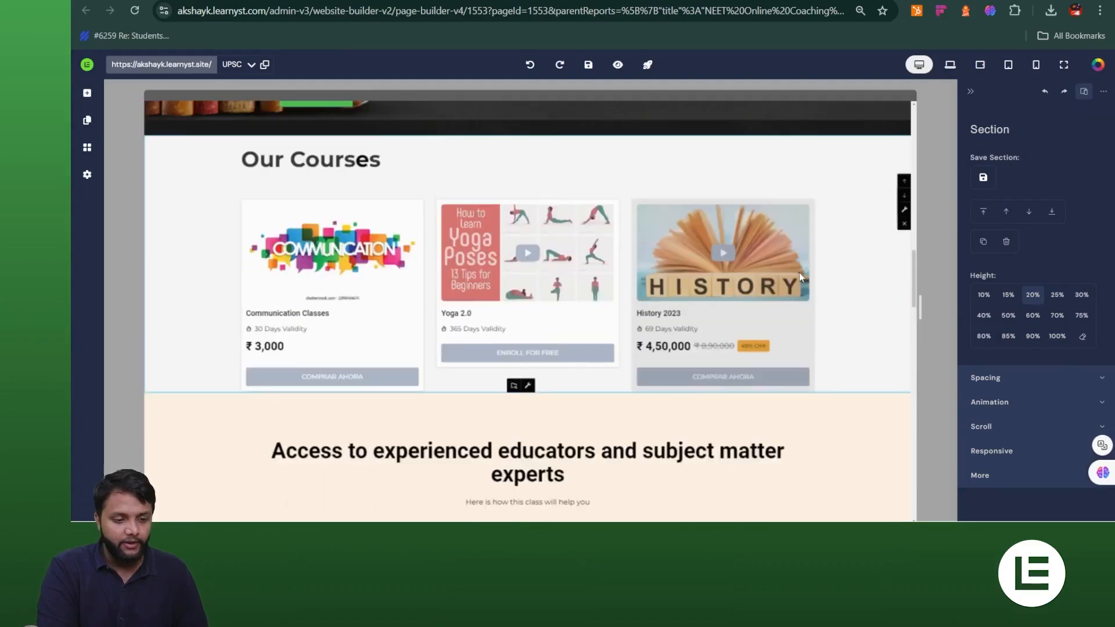
# Review the page layout from the image slider and webinar banner through Our Courses to the experienced educators section.
pyautogui.click(798, 429)
pyautogui.scroll(5, 622, 277)
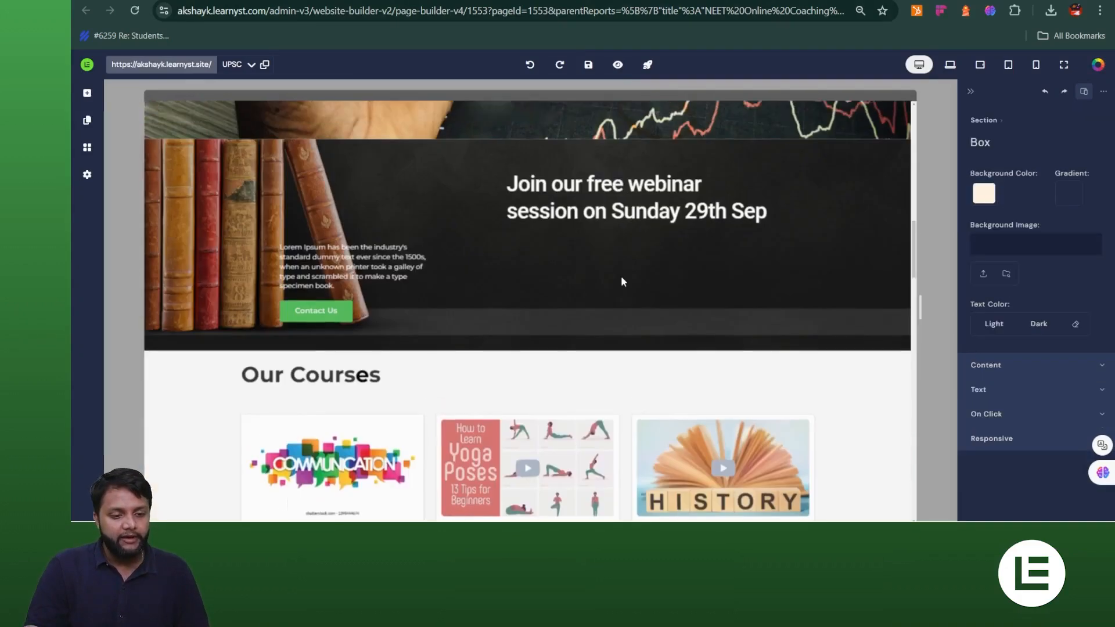
pyautogui.scroll(3, 621, 281)
pyautogui.scroll(-6, 615, 282)
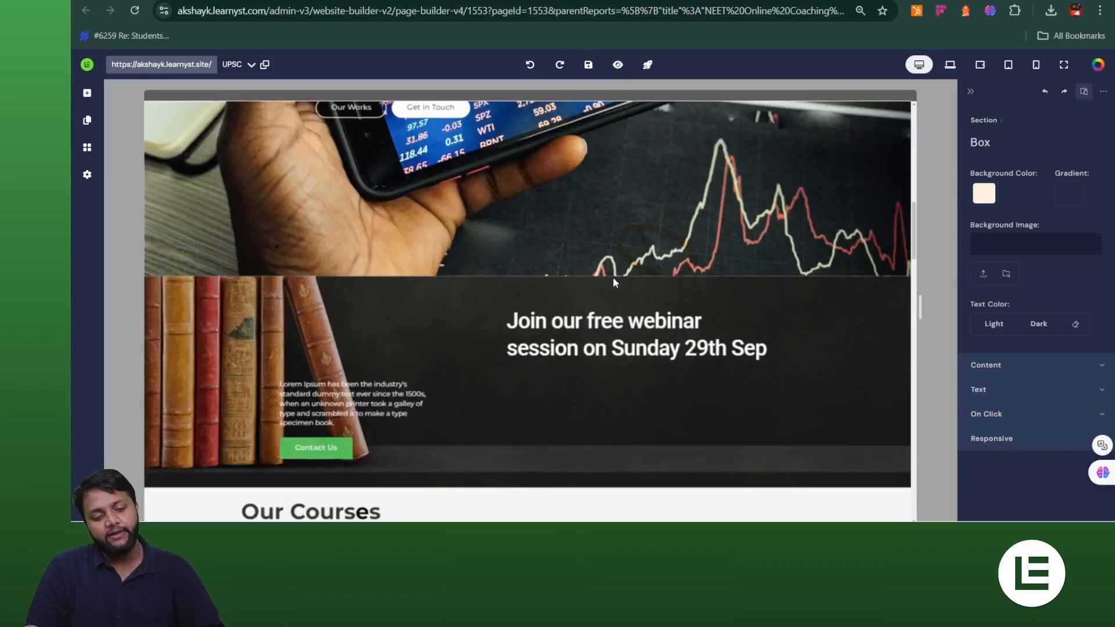
pyautogui.scroll(-3, 616, 281)
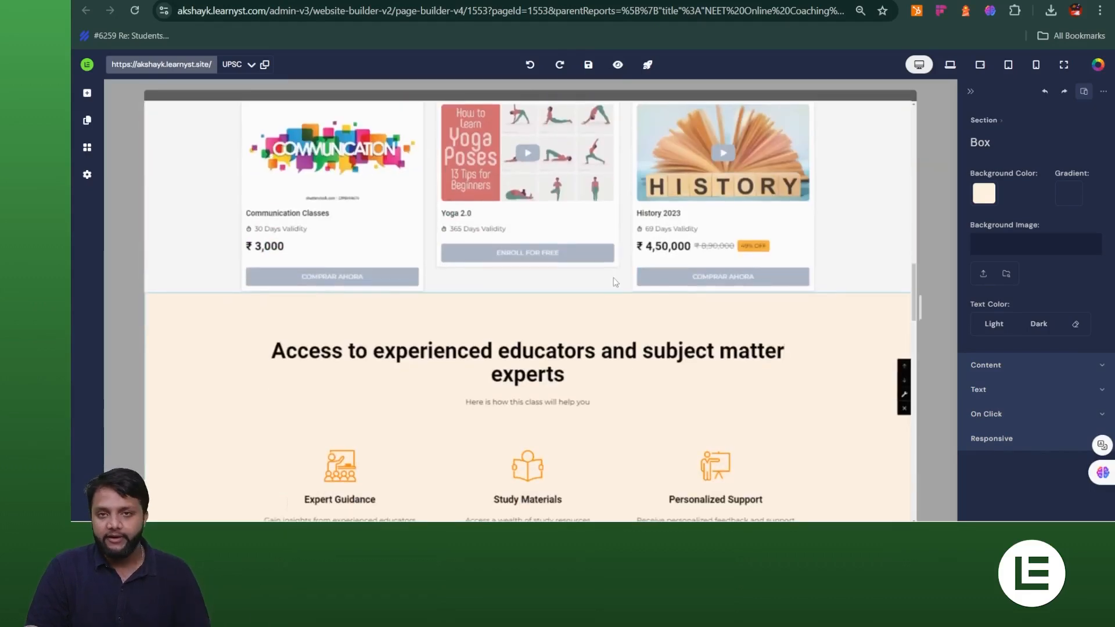
pyautogui.scroll(-2, 518, 287)
pyautogui.scroll(-3, 518, 287)
pyautogui.scroll(1, 443, 282)
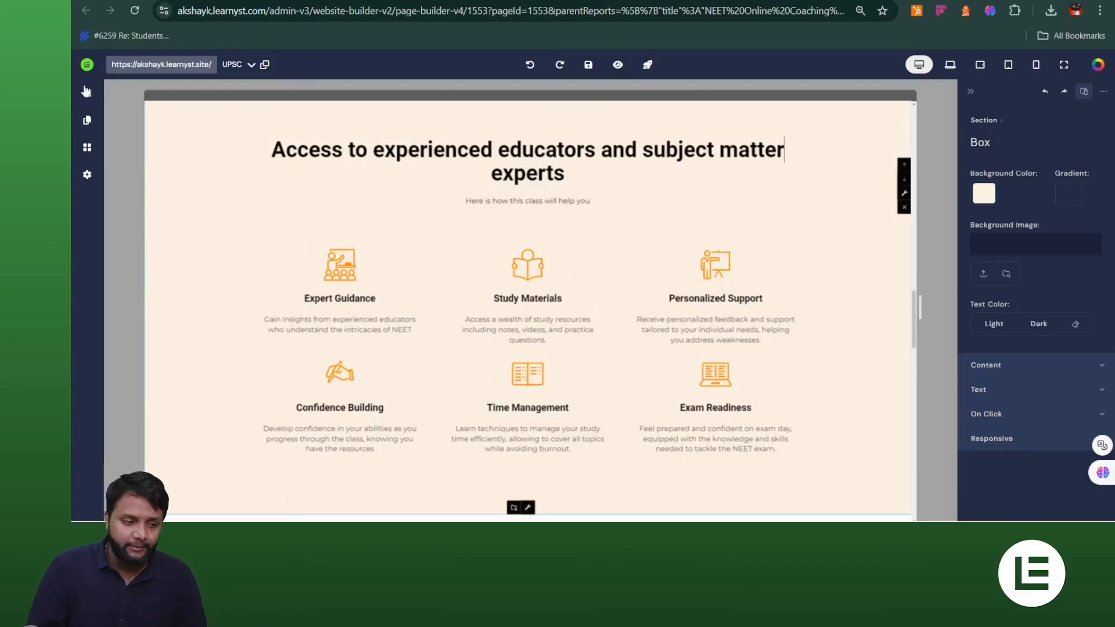
# Add the What Our Readers Are Saying section from the Testimonials category, and close the section library.
pyautogui.click(244, 223)
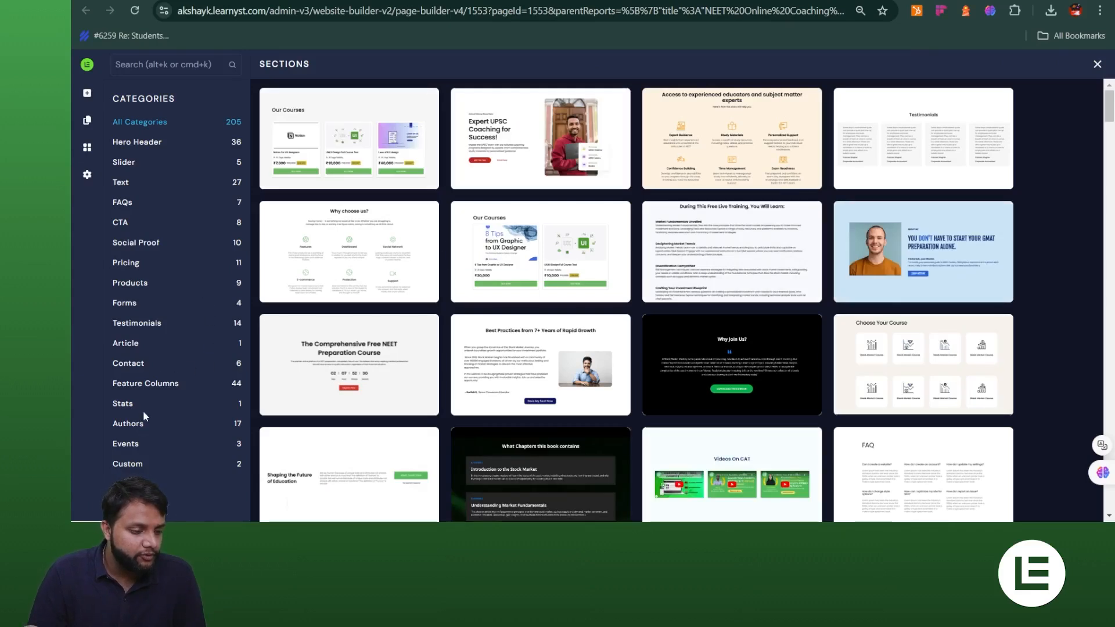
pyautogui.click(137, 323)
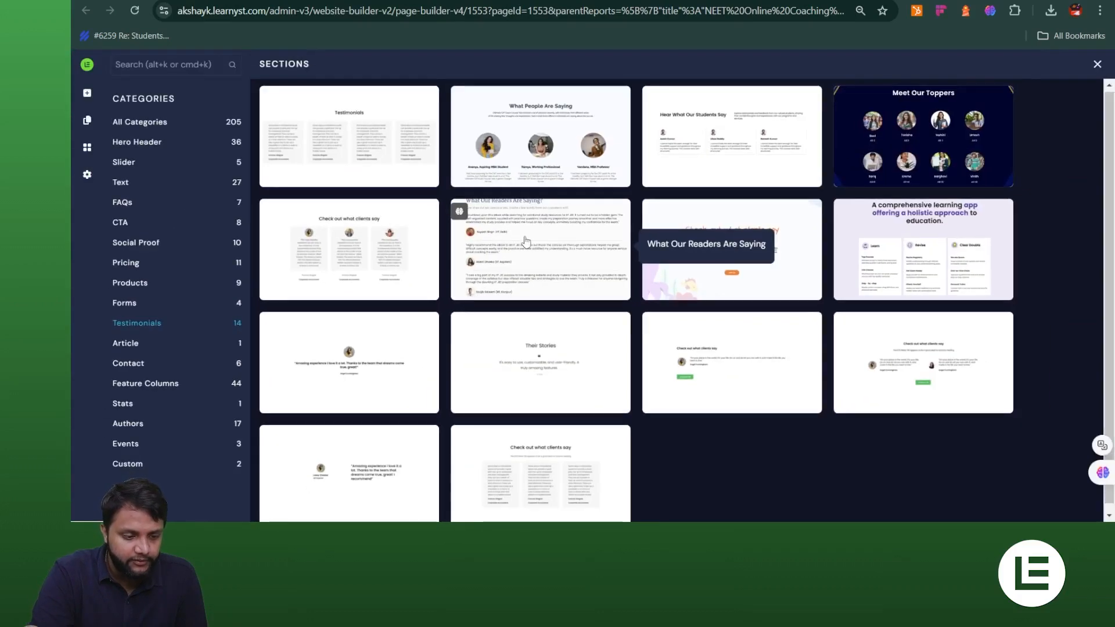
pyautogui.click(528, 243)
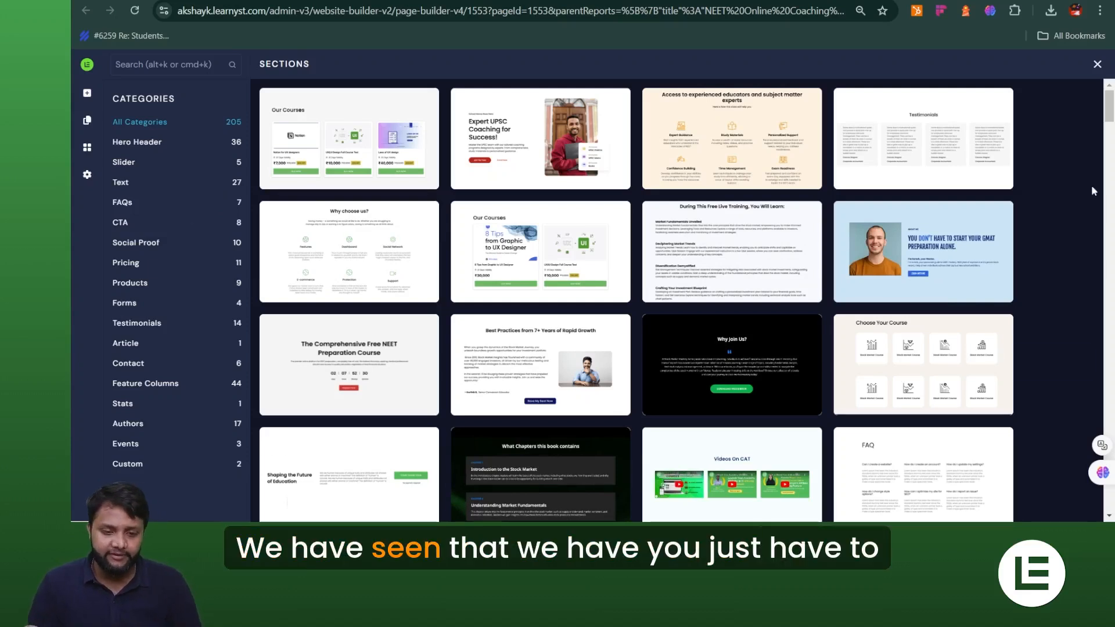
pyautogui.click(1097, 64)
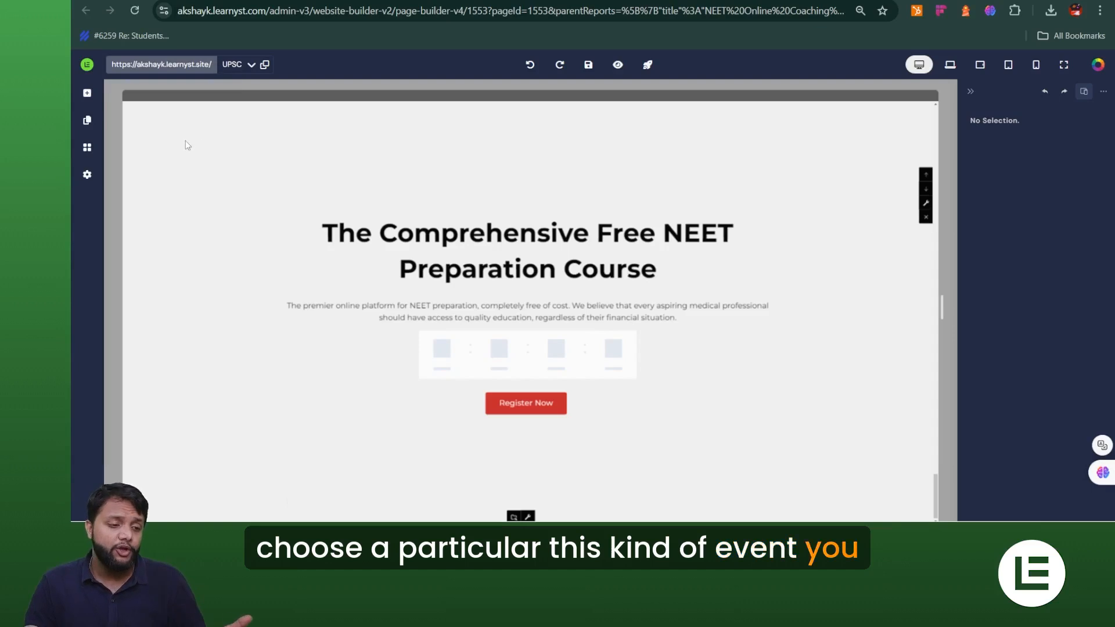
# Upload pexels-shkrabaanthony-5583964 as the background image of the NEET Preparation Course section, and set its text colour to Light.
pyautogui.click(276, 376)
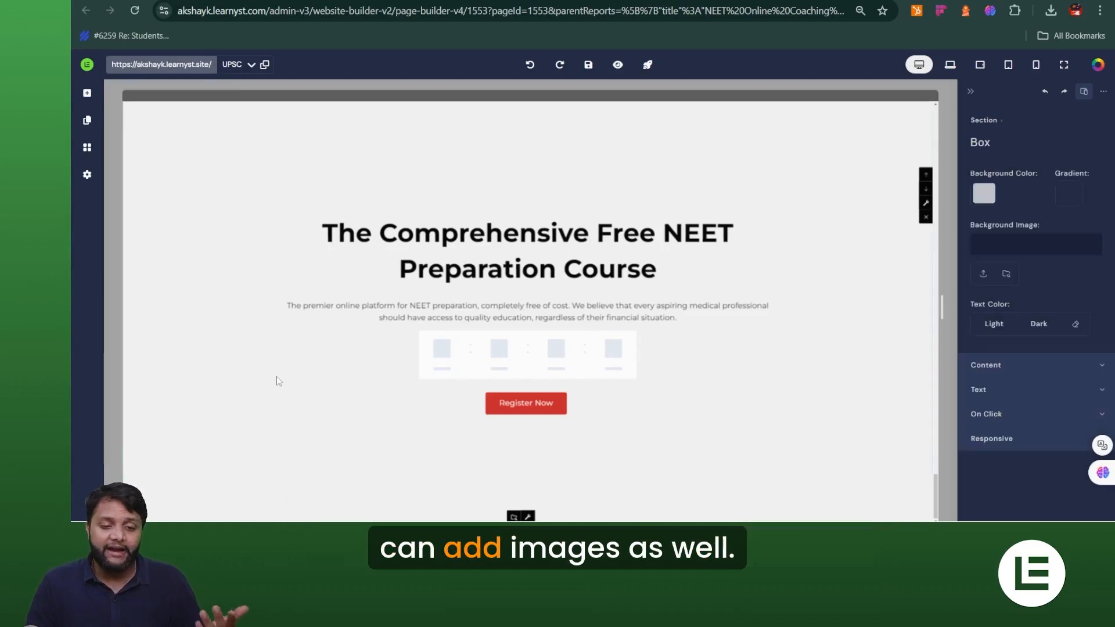
pyautogui.click(992, 201)
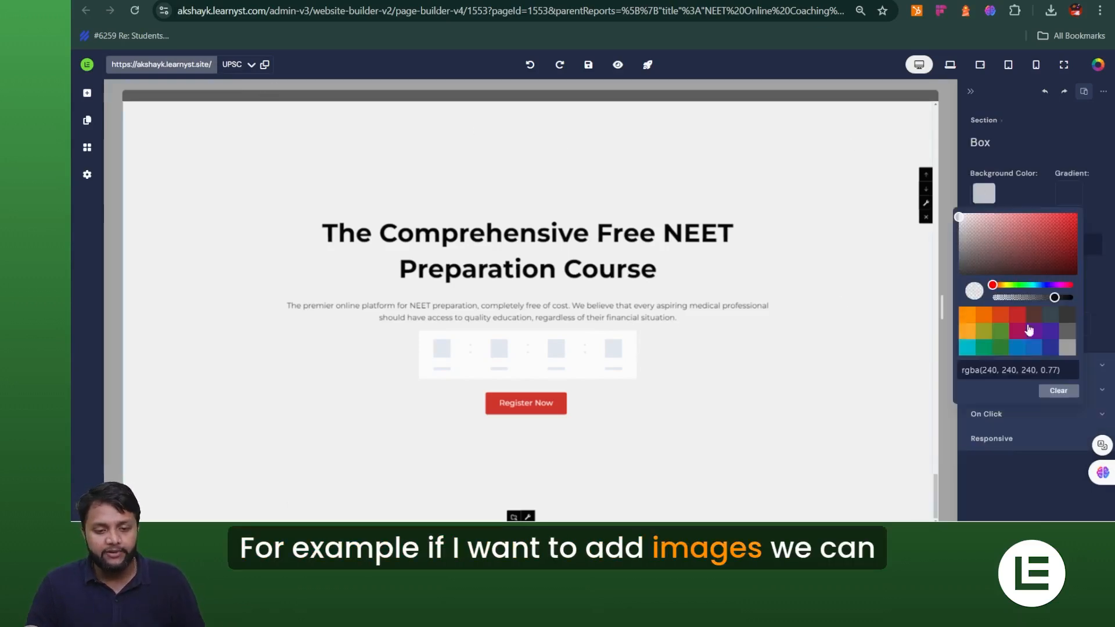
pyautogui.click(1063, 200)
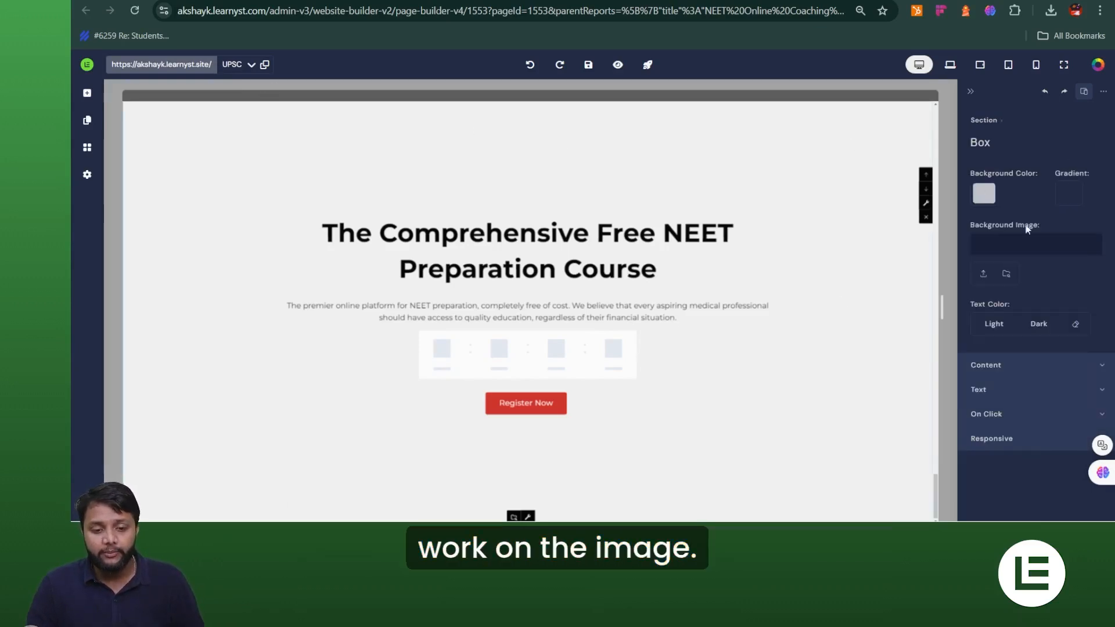
pyautogui.click(984, 276)
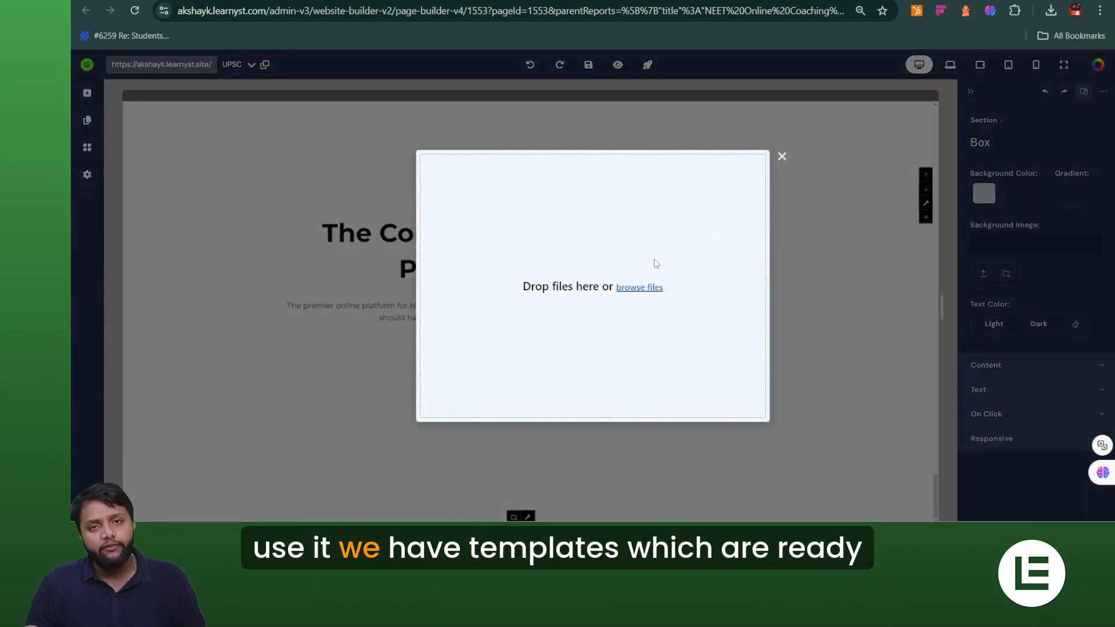
pyautogui.click(656, 287)
pyautogui.click(537, 139)
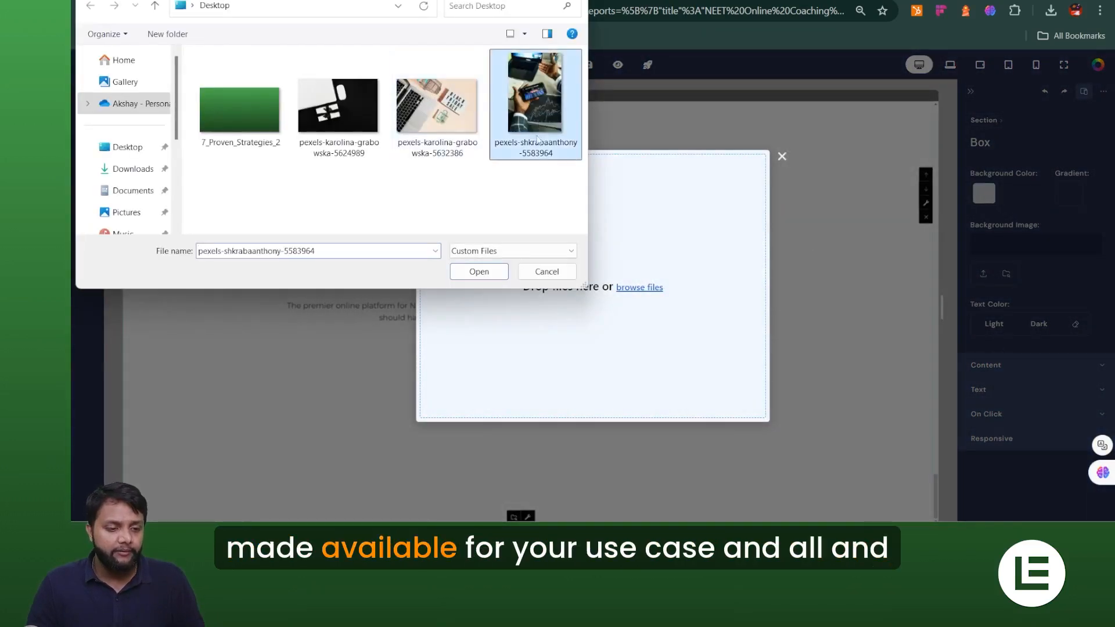
pyautogui.click(477, 270)
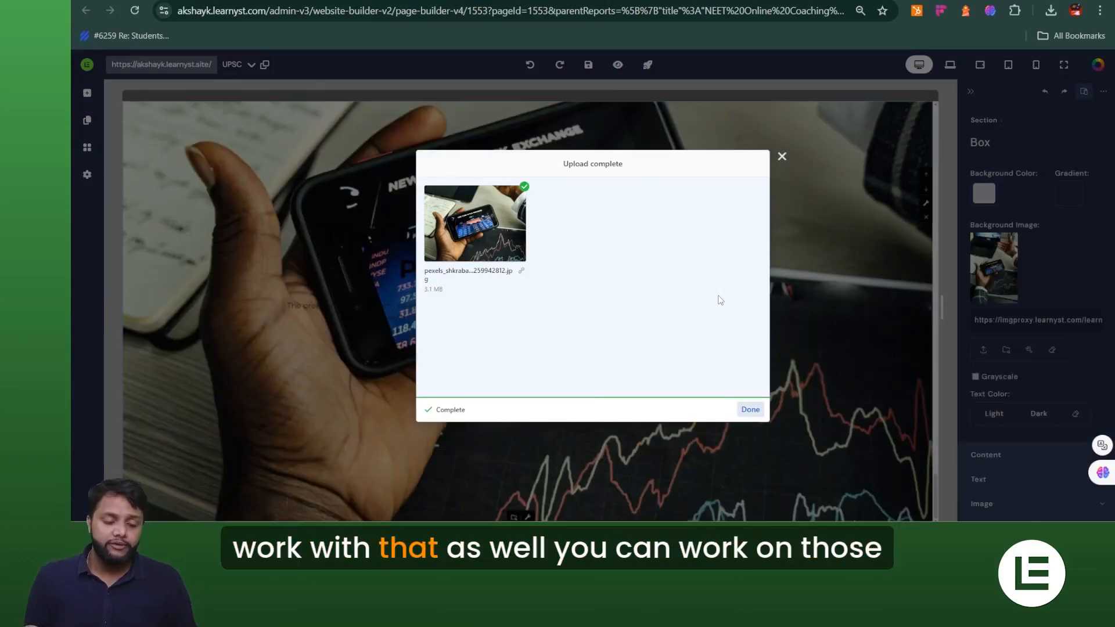
pyautogui.click(751, 410)
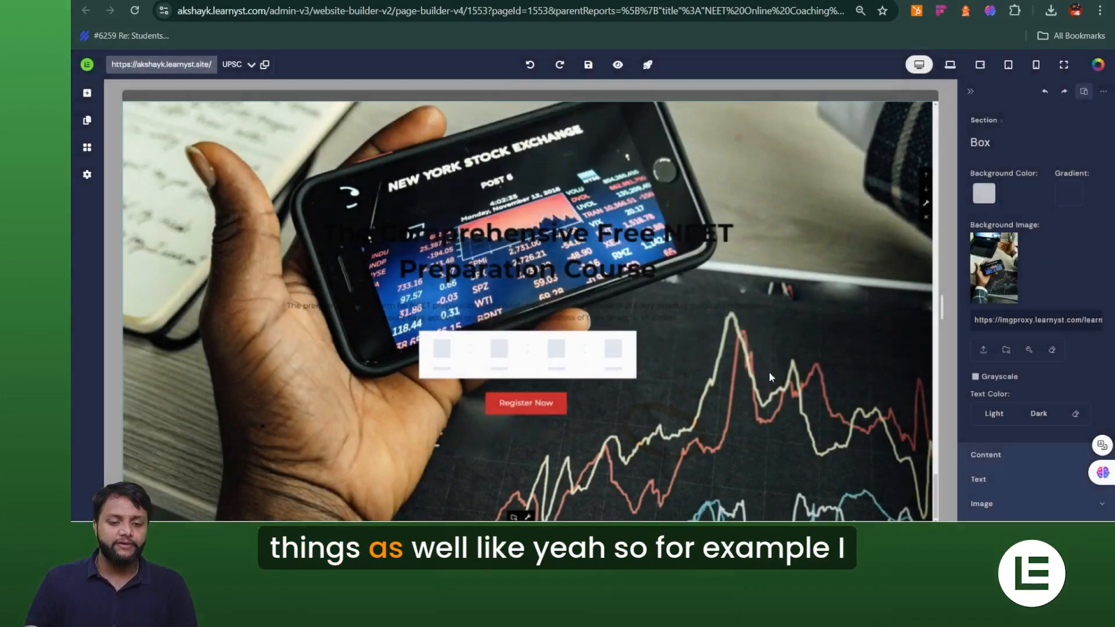
pyautogui.click(555, 238)
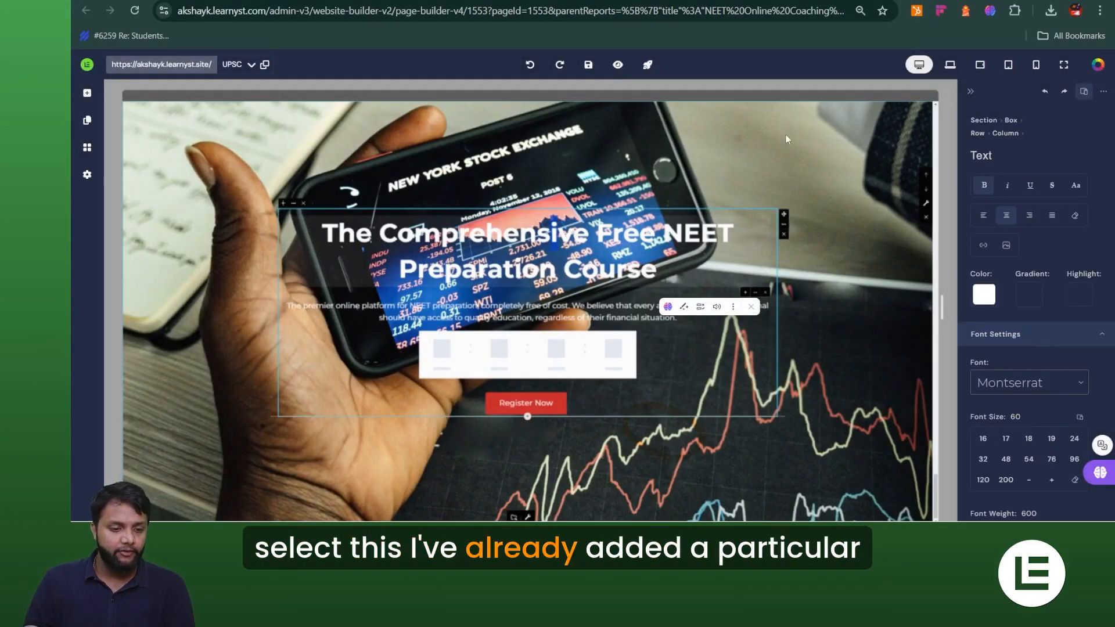
pyautogui.click(540, 202)
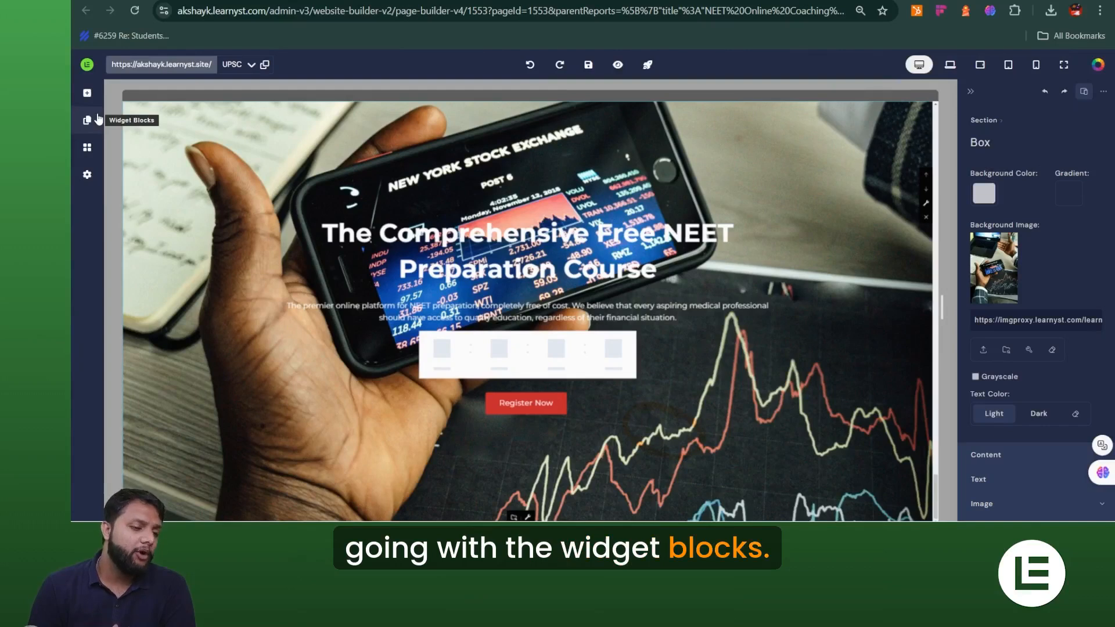
# Try a Syllabus List widget in the NEET Preparation Course section, and remove it again.
pyautogui.click(90, 150)
pyautogui.scroll(-5, 257, 319)
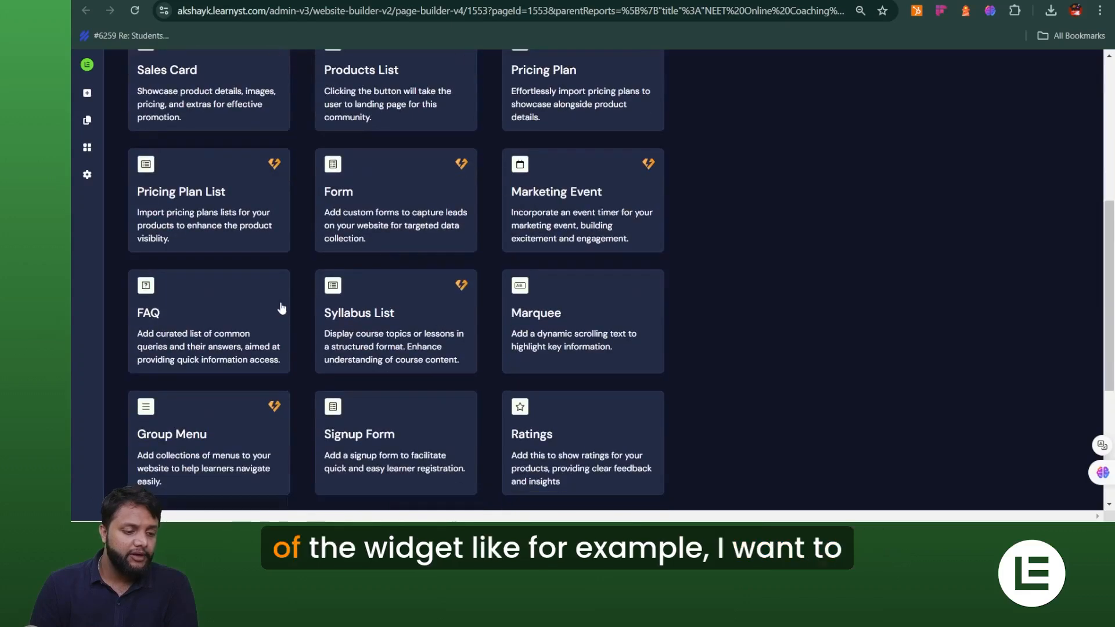
pyautogui.scroll(3, 282, 307)
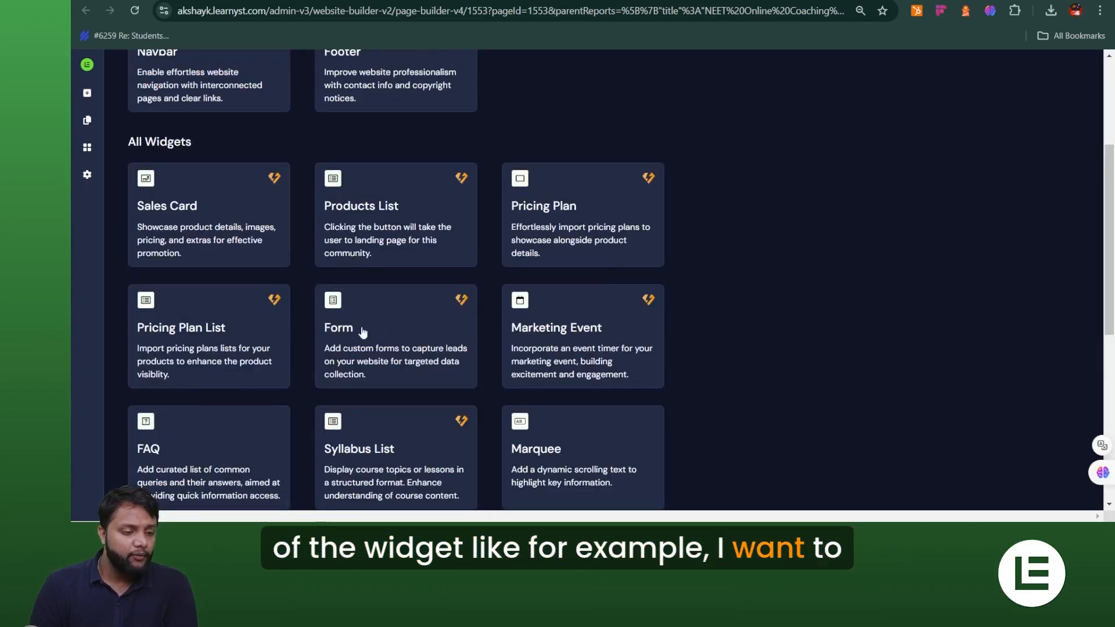
pyautogui.click(410, 446)
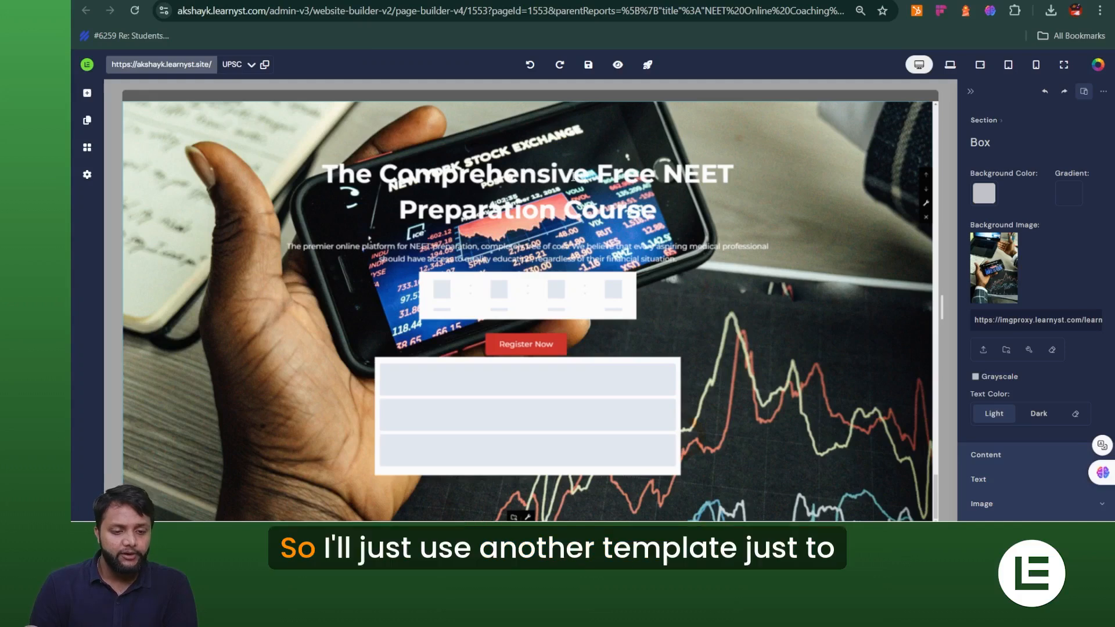
pyautogui.click(463, 381)
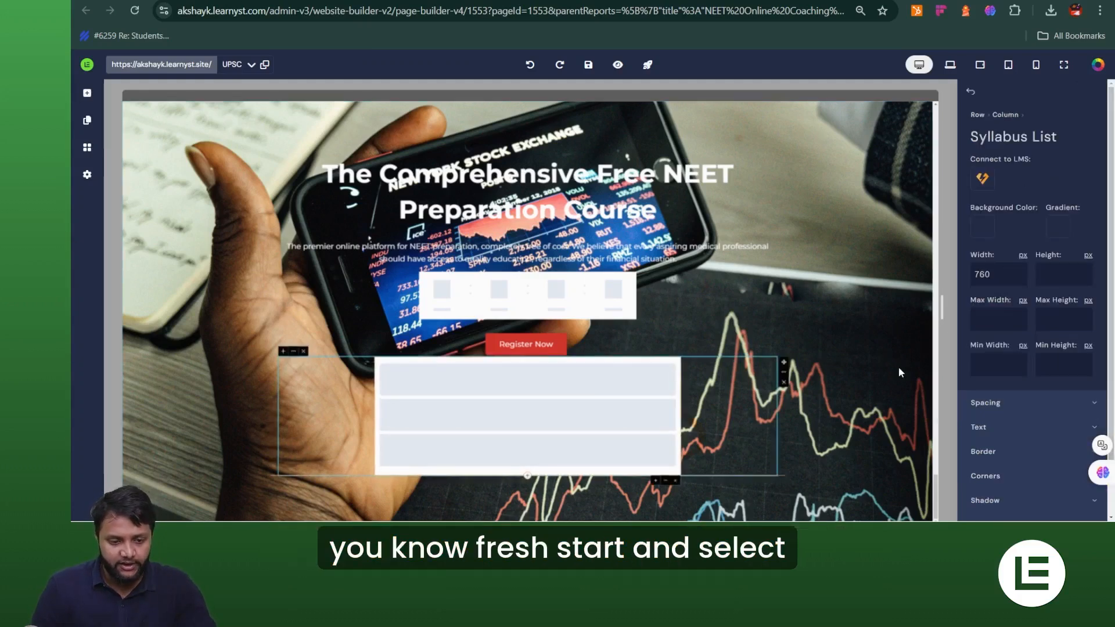
pyautogui.click(783, 383)
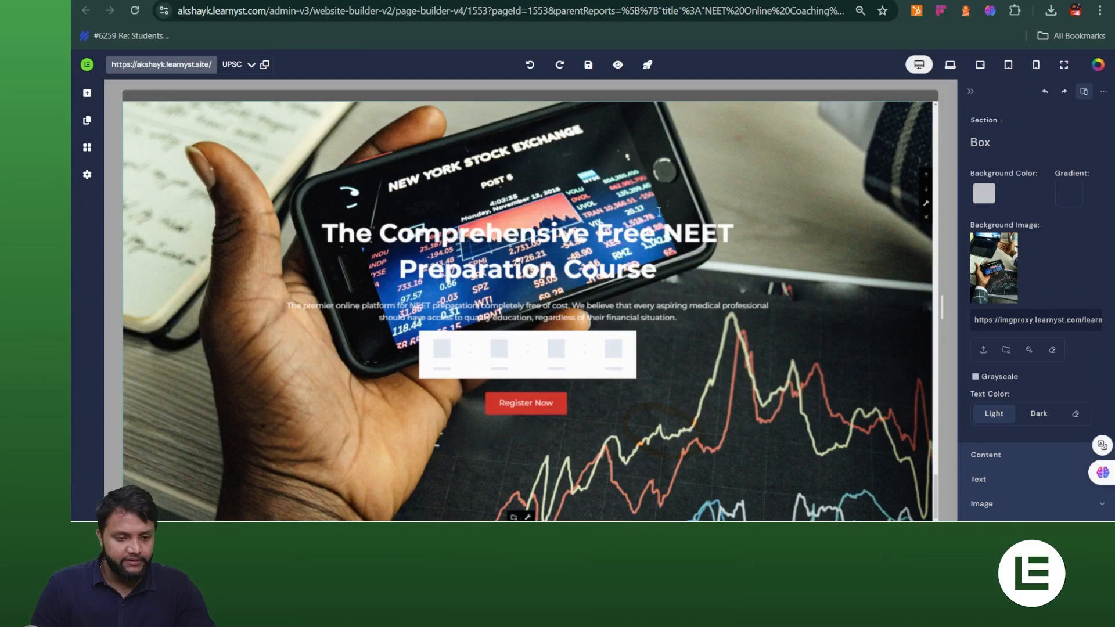
# Delete the NEET Preparation Course section and add the "Good things that come in small packages." section template in its place.
pyautogui.click(928, 224)
pyautogui.click(925, 224)
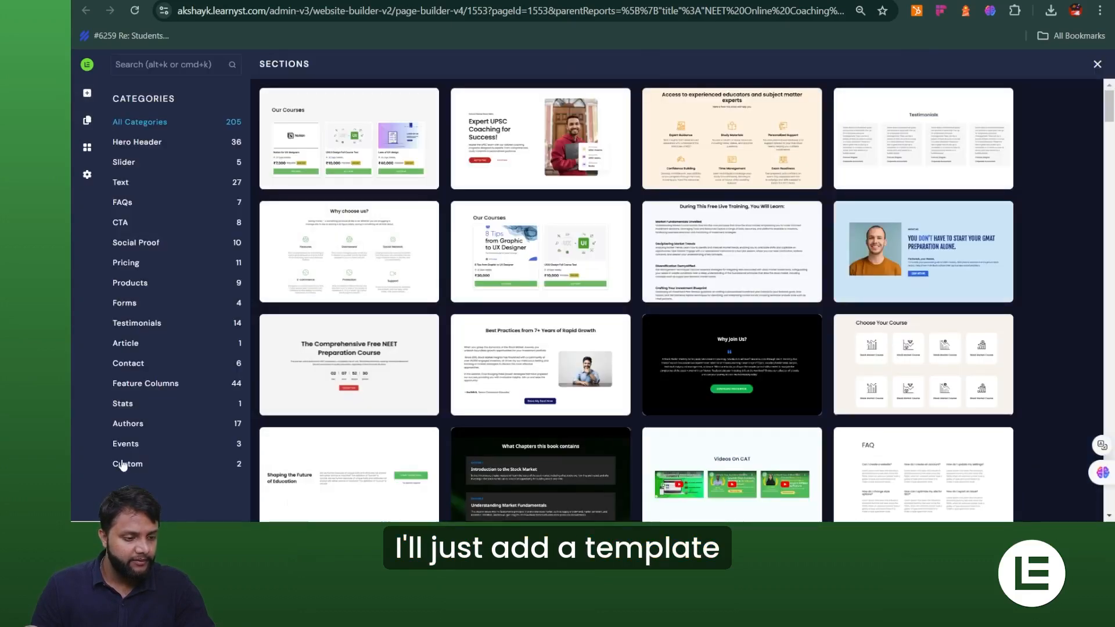
pyautogui.click(125, 463)
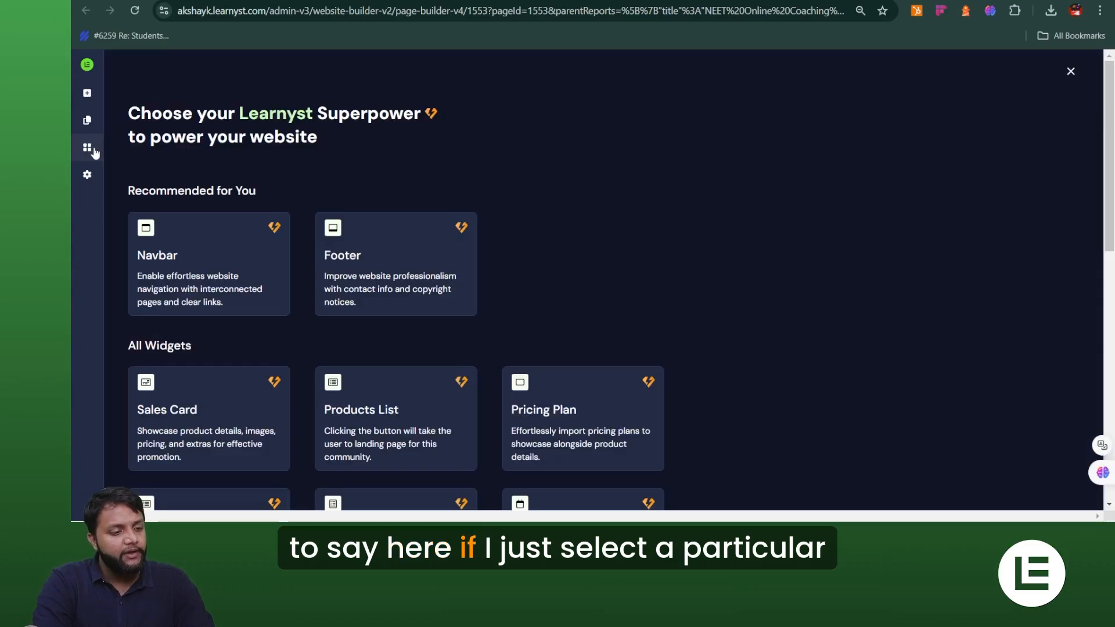
# Add a Syllabus List widget to the "Good things that come in small packages." section.
pyautogui.click(91, 150)
pyautogui.scroll(-3, 316, 469)
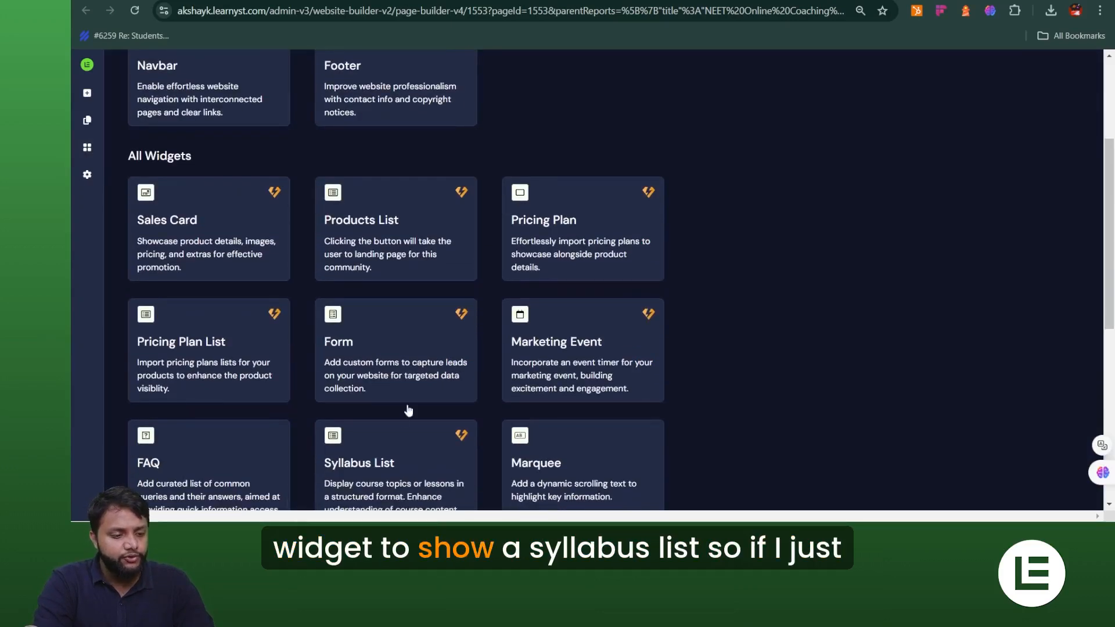
pyautogui.click(374, 485)
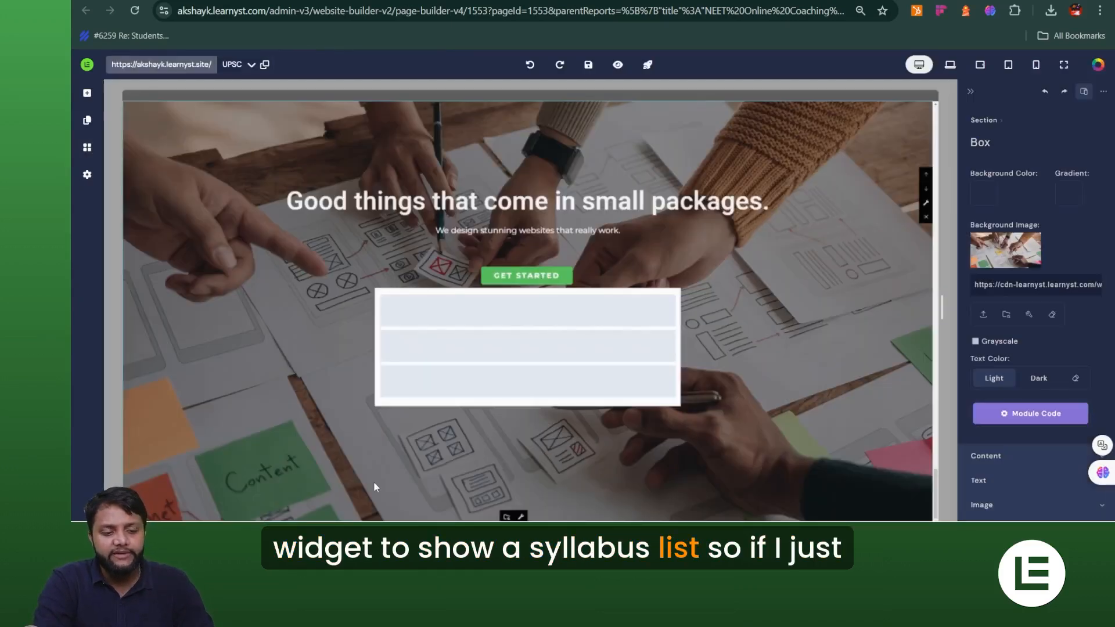
# Connect the Syllabus List widget to the LMS product History 2023 and save its syllabus settings.
pyautogui.click(514, 350)
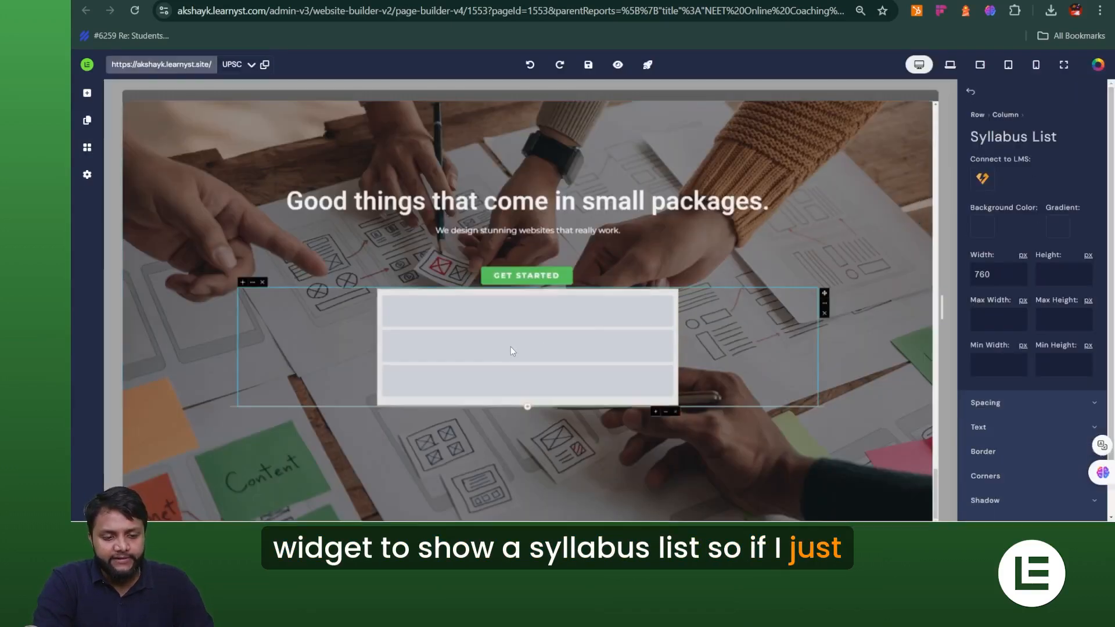
pyautogui.click(991, 182)
pyautogui.click(994, 126)
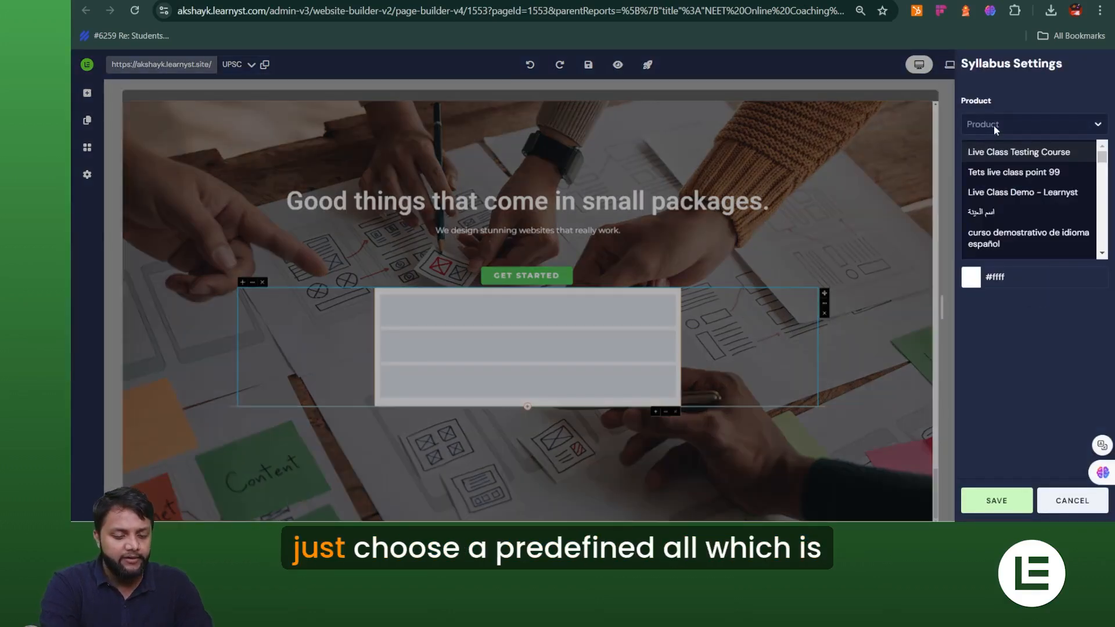
pyautogui.write('his')
pyautogui.click(1005, 172)
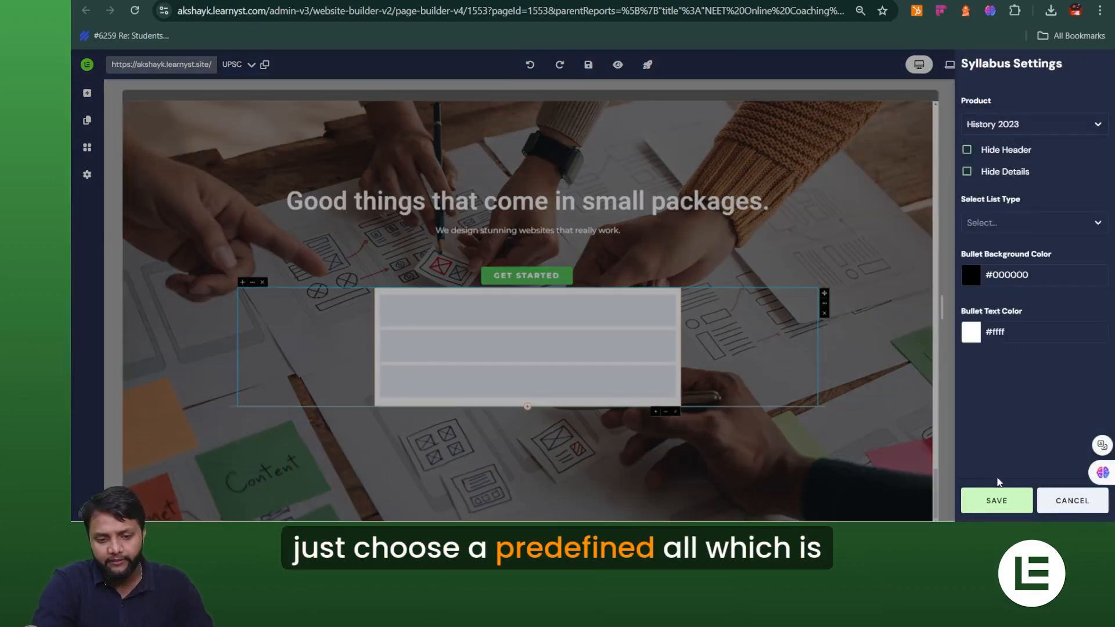
pyautogui.click(999, 502)
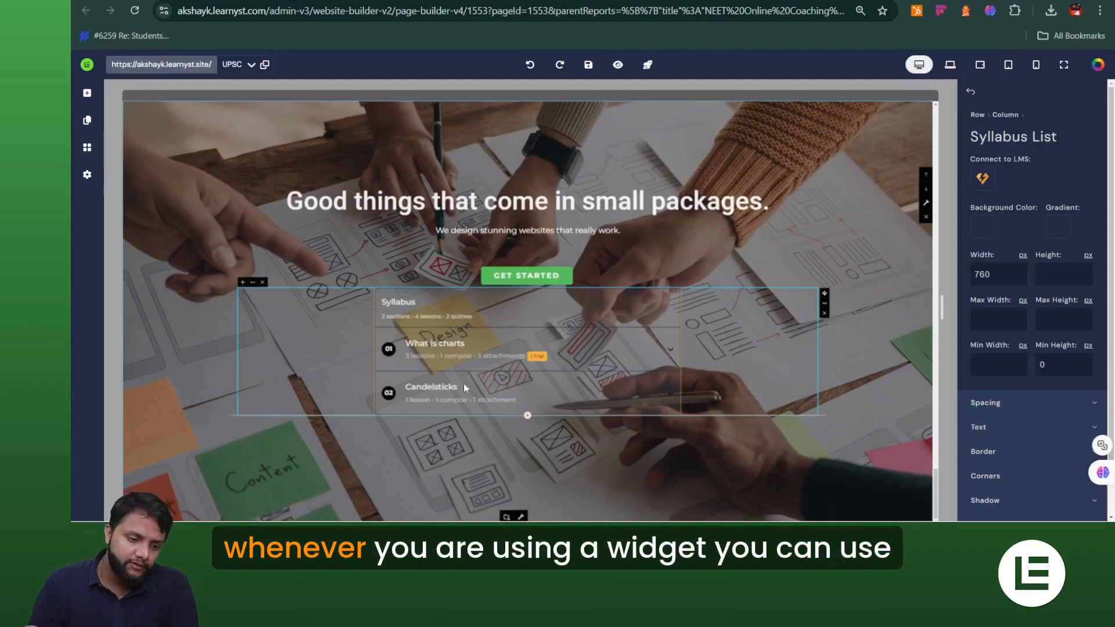
# Check the Syllabus List's settings, and open the widget blocks to view the ready-made Product blocks.
pyautogui.scroll(-2, 1011, 383)
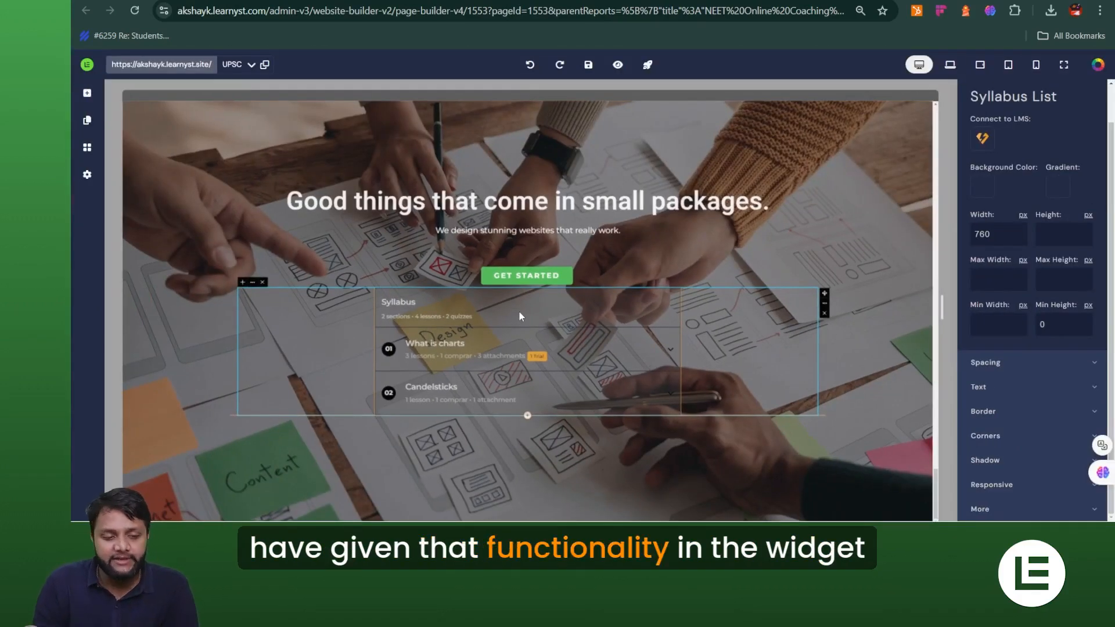
pyautogui.click(220, 266)
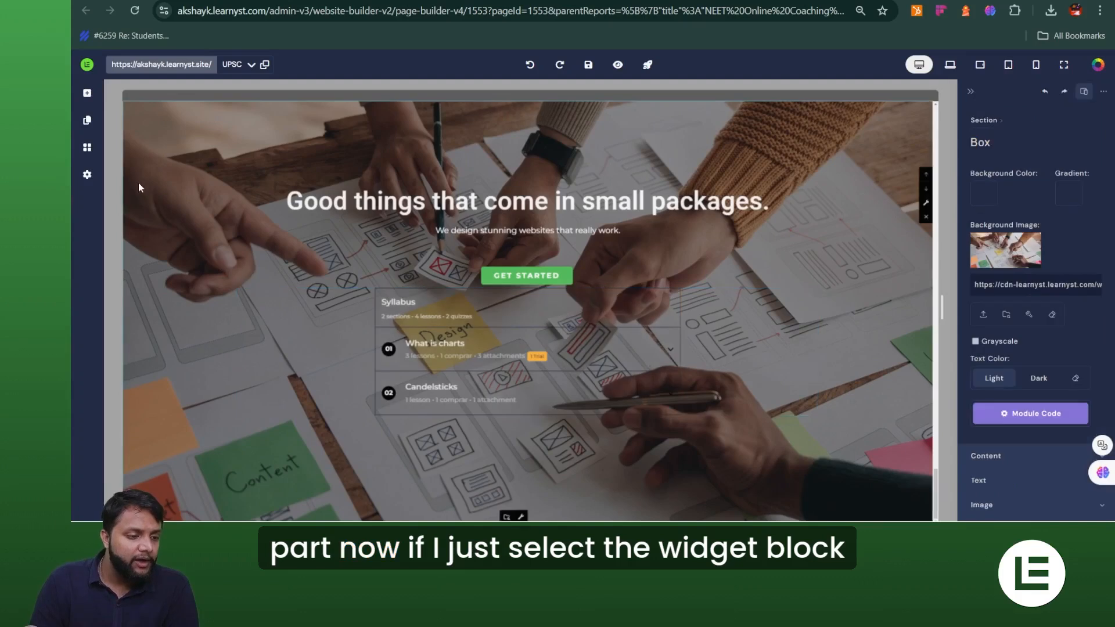
pyautogui.click(99, 122)
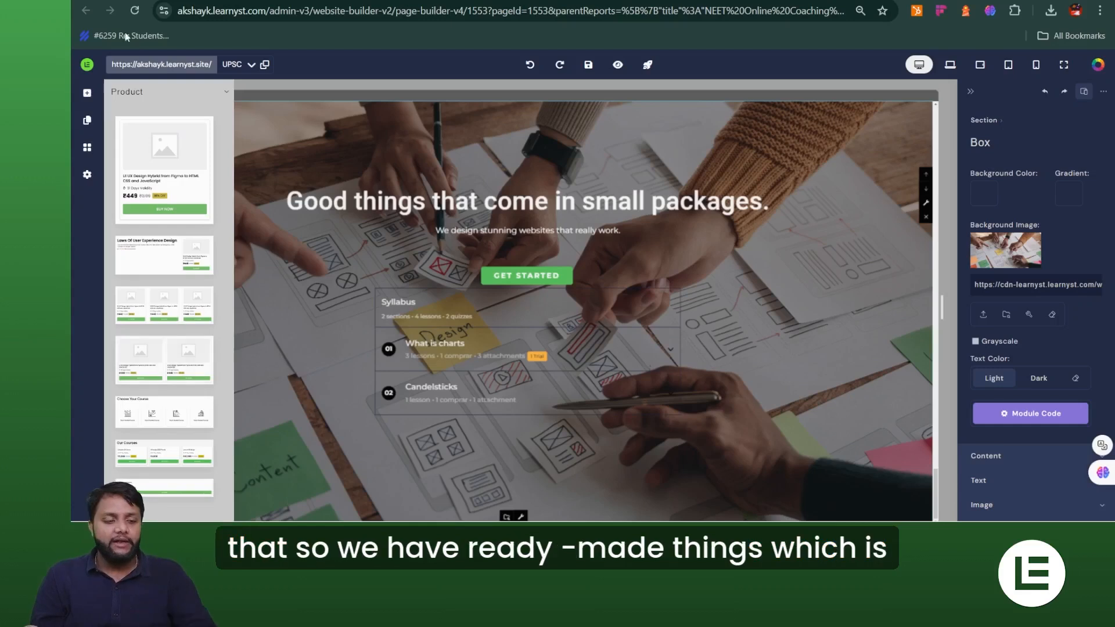
pyautogui.click(147, 90)
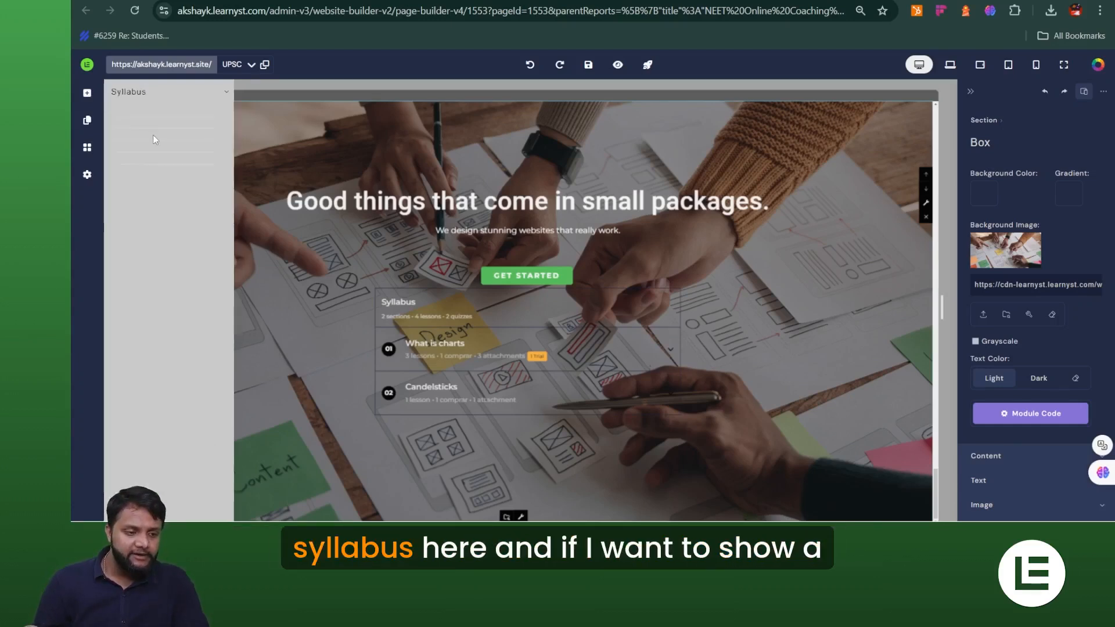
pyautogui.click(151, 136)
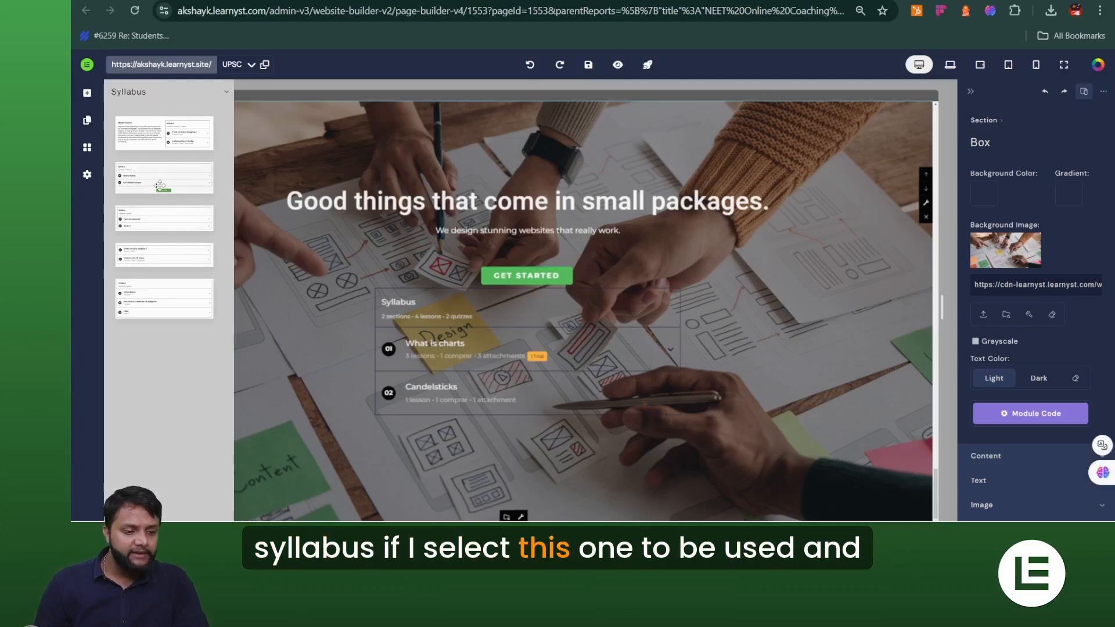
pyautogui.moveTo(159, 184); pyautogui.dragTo(498, 473)
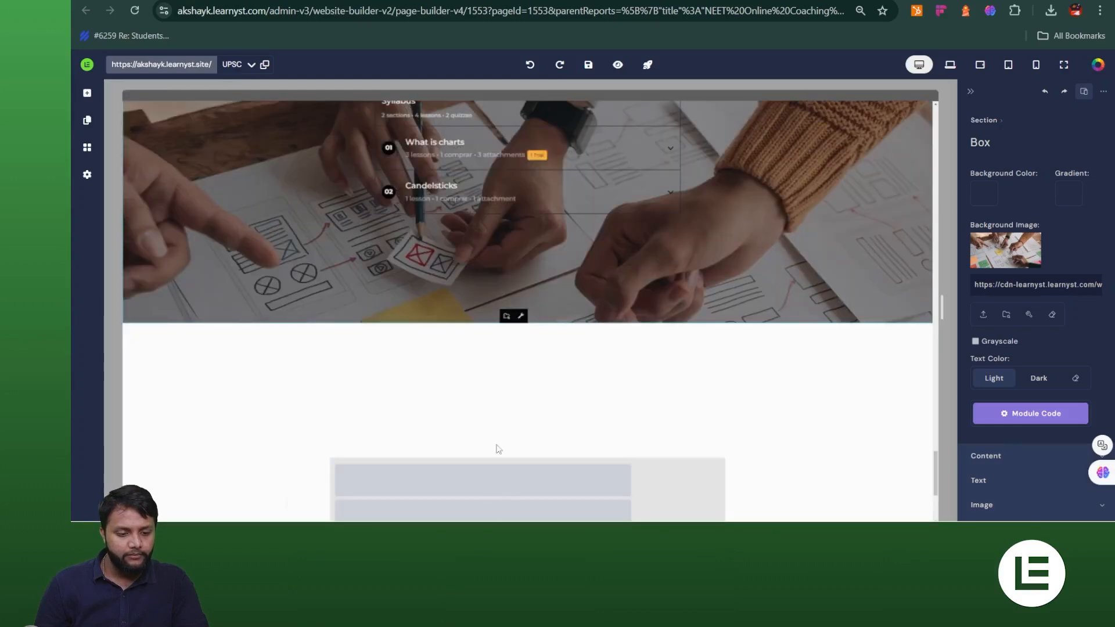
pyautogui.click(604, 485)
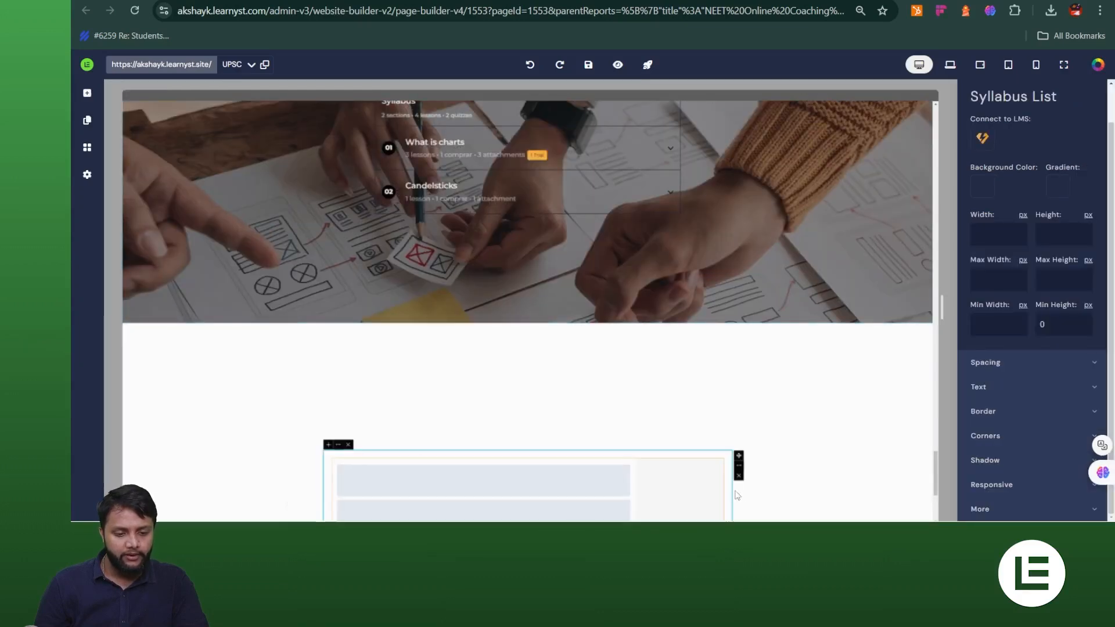
pyautogui.click(739, 476)
pyautogui.scroll(4, 492, 346)
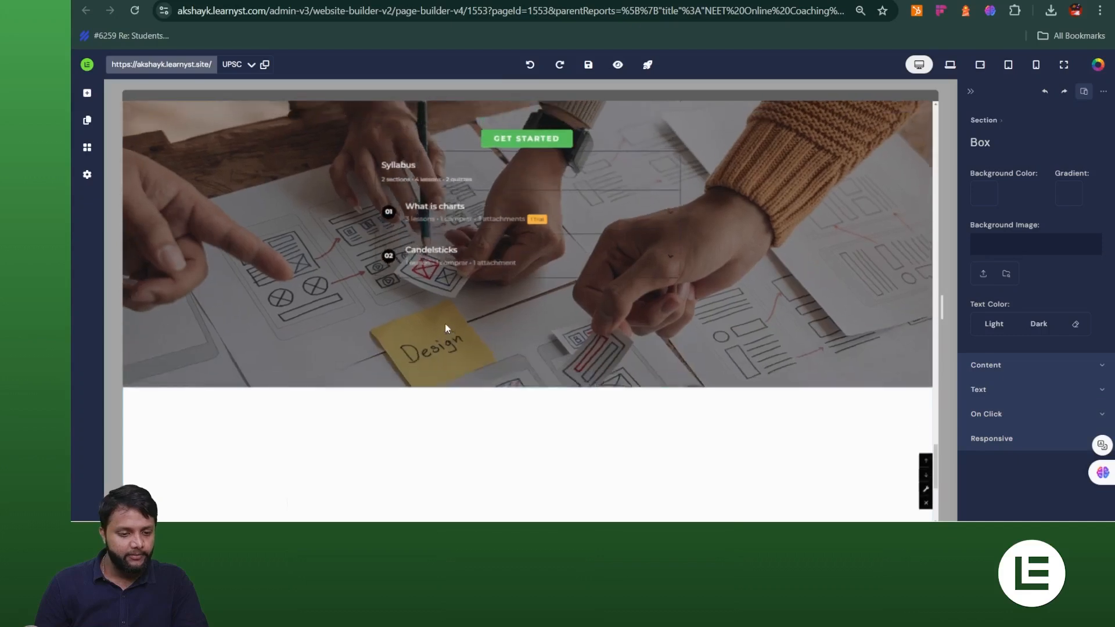
# Add the ready-made Syllabus block with the Buy Now button beneath the existing syllabus list in the "Good things that come in small packages." section.
pyautogui.click(81, 149)
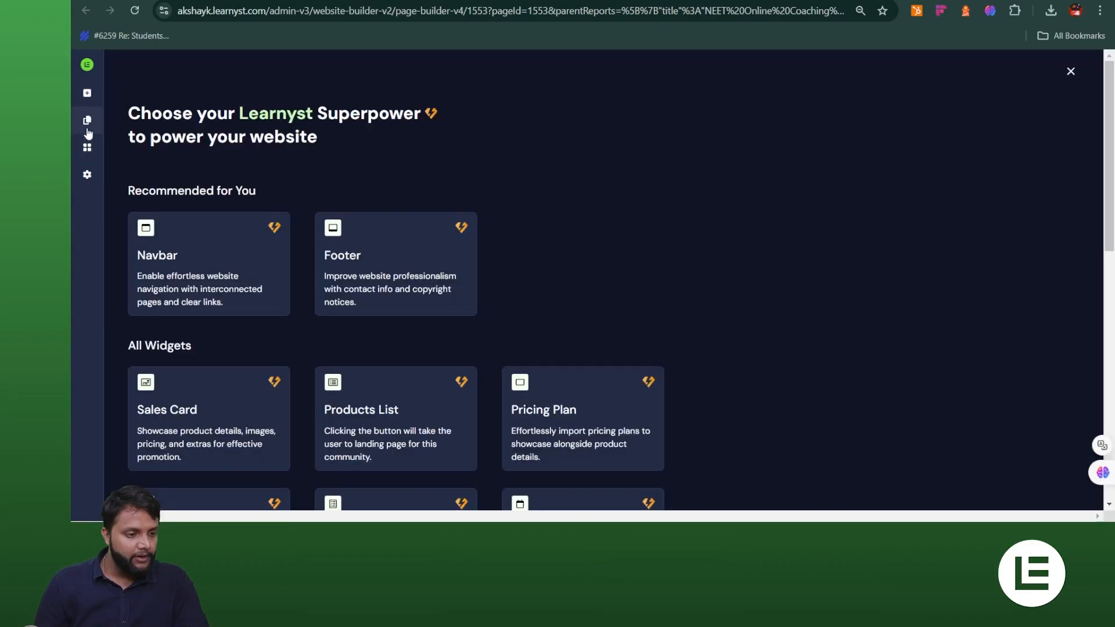
pyautogui.click(88, 134)
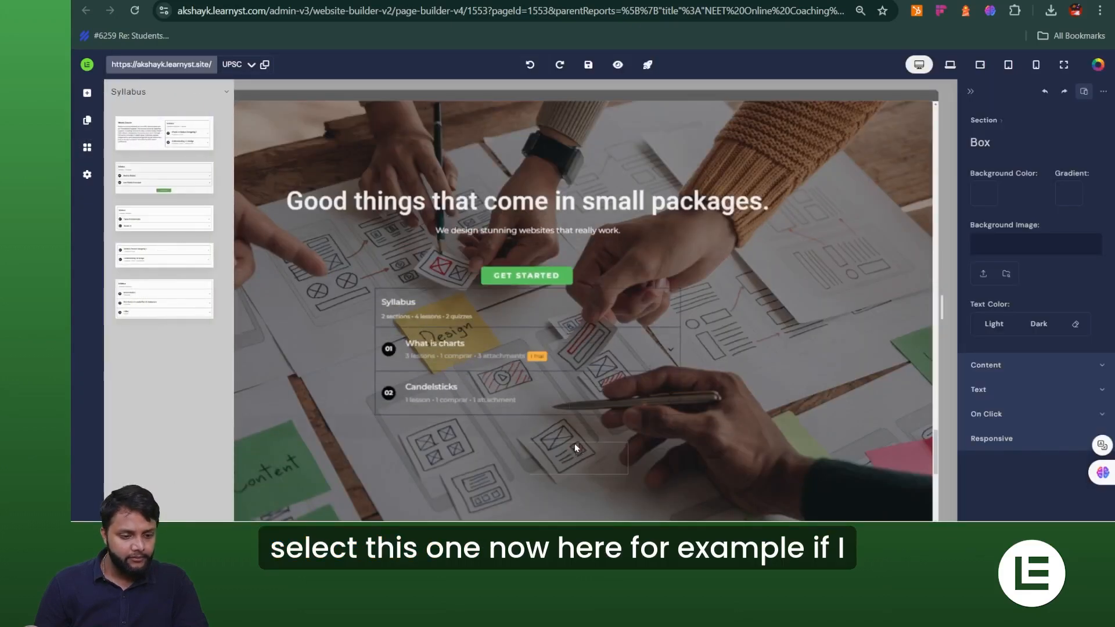
pyautogui.moveTo(575, 449); pyautogui.dragTo(572, 440)
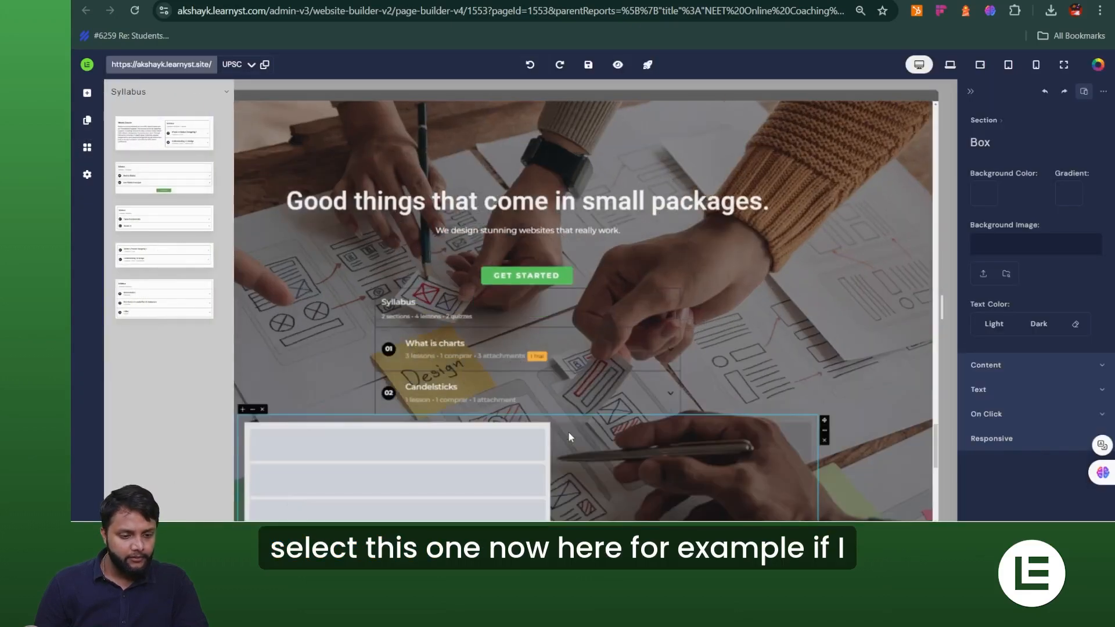
pyautogui.click(293, 237)
pyautogui.scroll(-3, 441, 403)
# Connect the new block's Syllabus List to the LMS product History 2023 and save its syllabus settings.
pyautogui.click(423, 378)
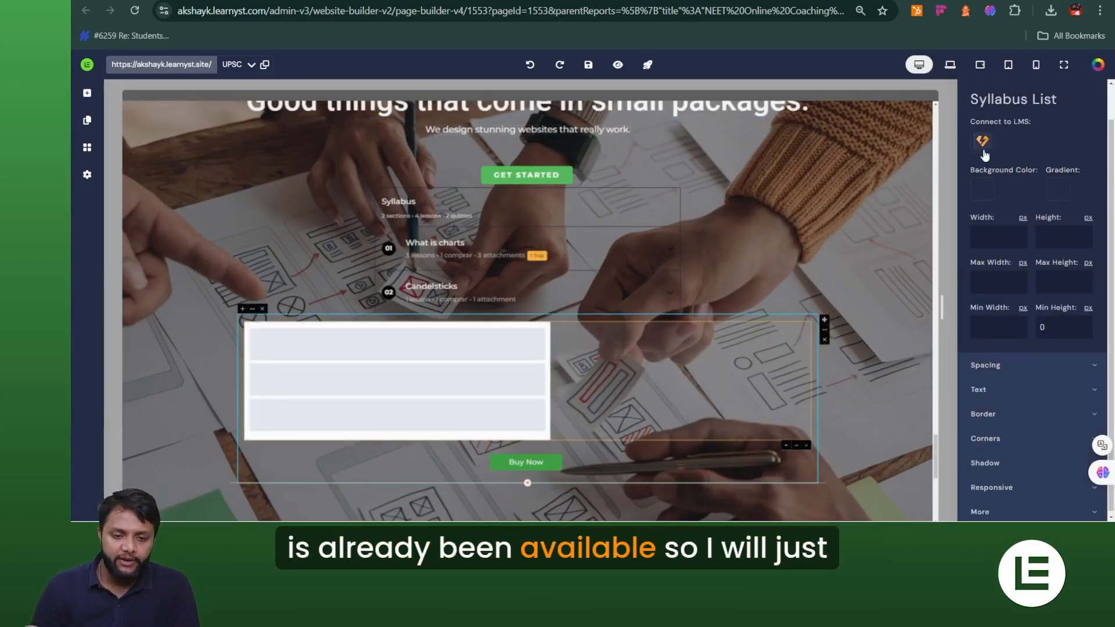
pyautogui.click(983, 145)
pyautogui.click(999, 125)
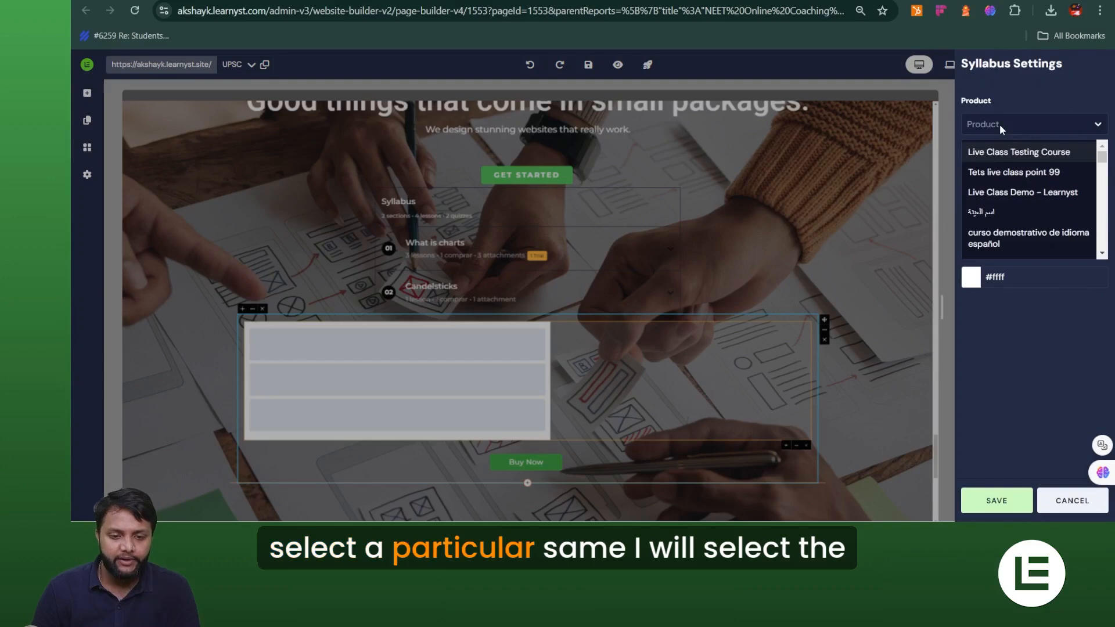
pyautogui.write('his')
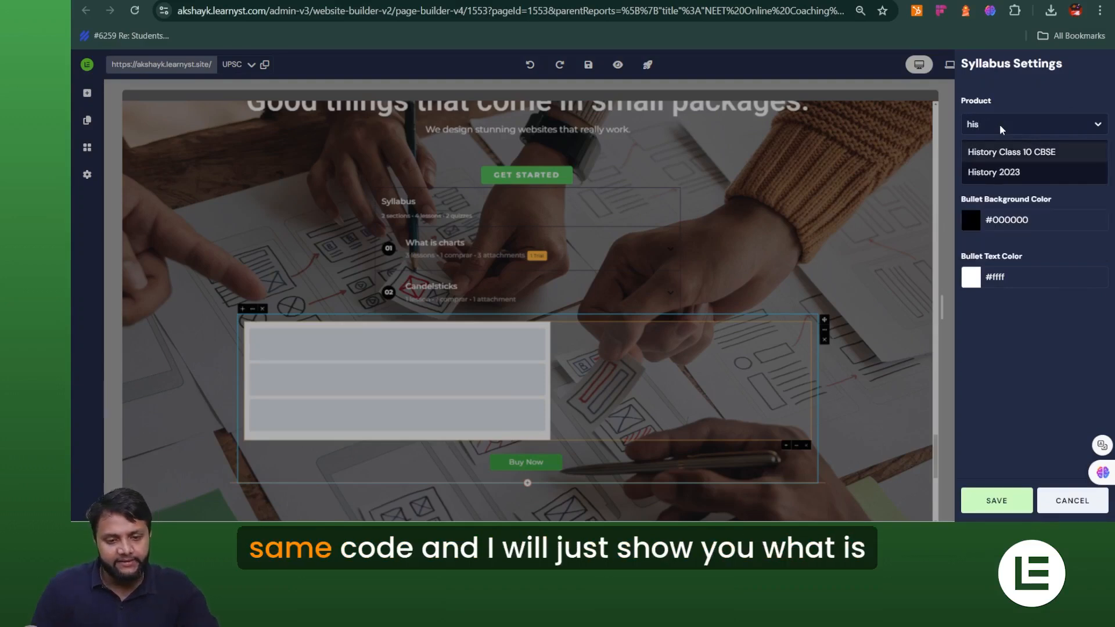
pyautogui.click(994, 172)
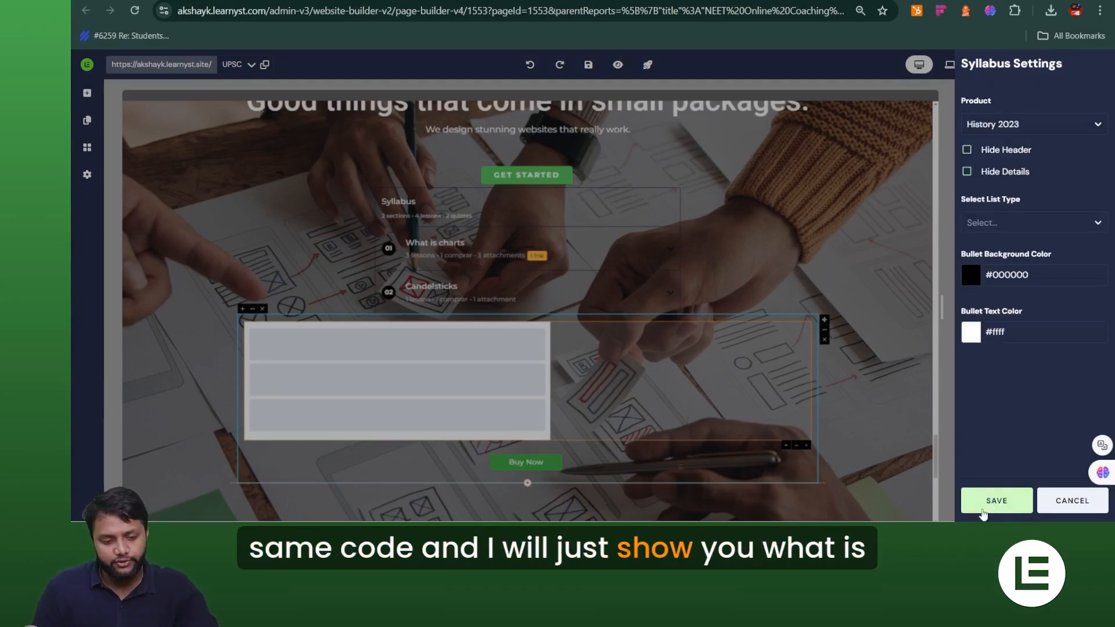
pyautogui.click(997, 501)
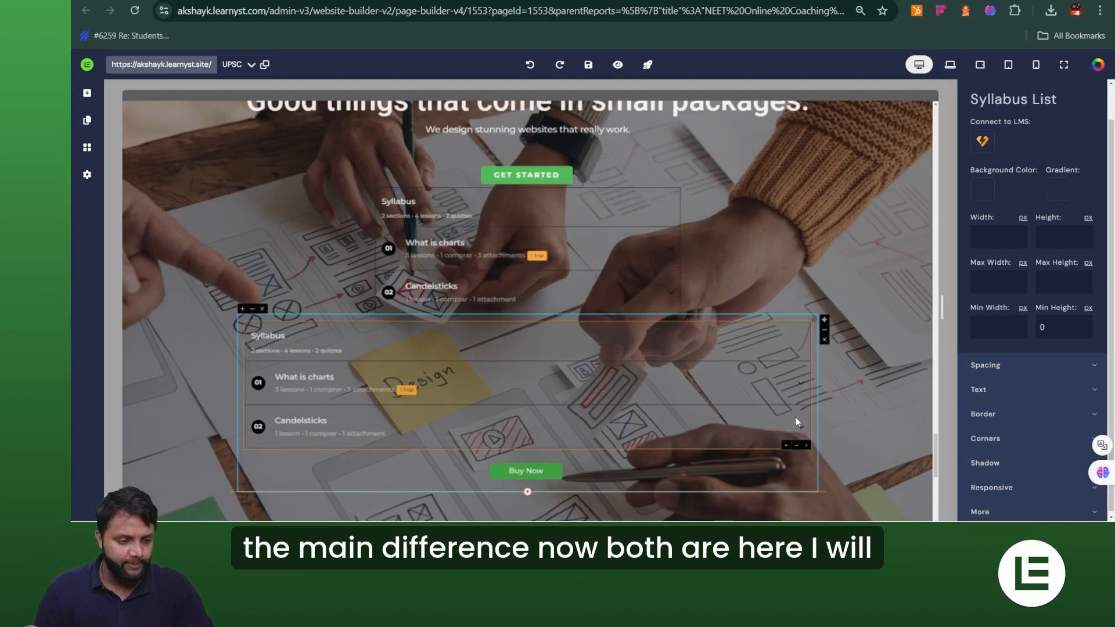
# Give the upper Syllabus List a semi-transparent red background colour.
pyautogui.click(610, 205)
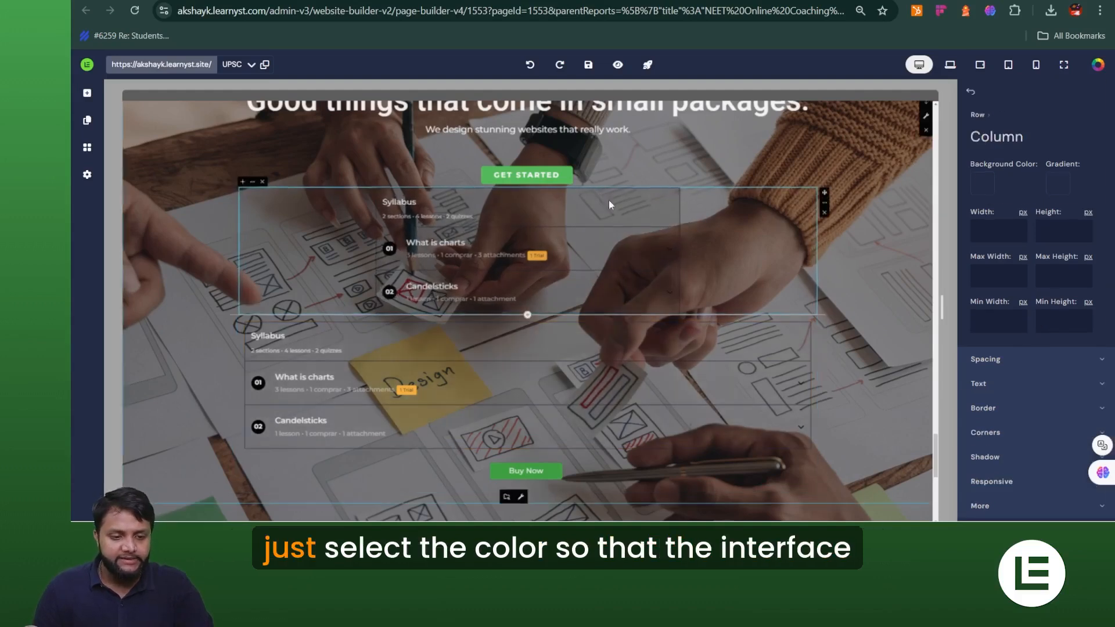
pyautogui.click(609, 205)
pyautogui.click(983, 228)
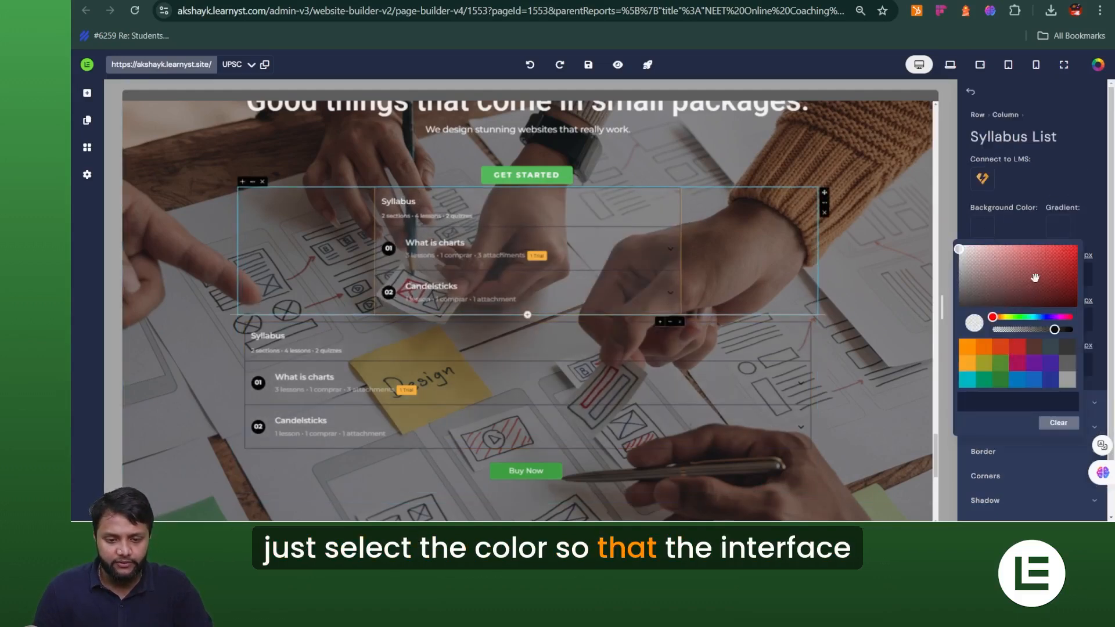
pyautogui.click(1067, 256)
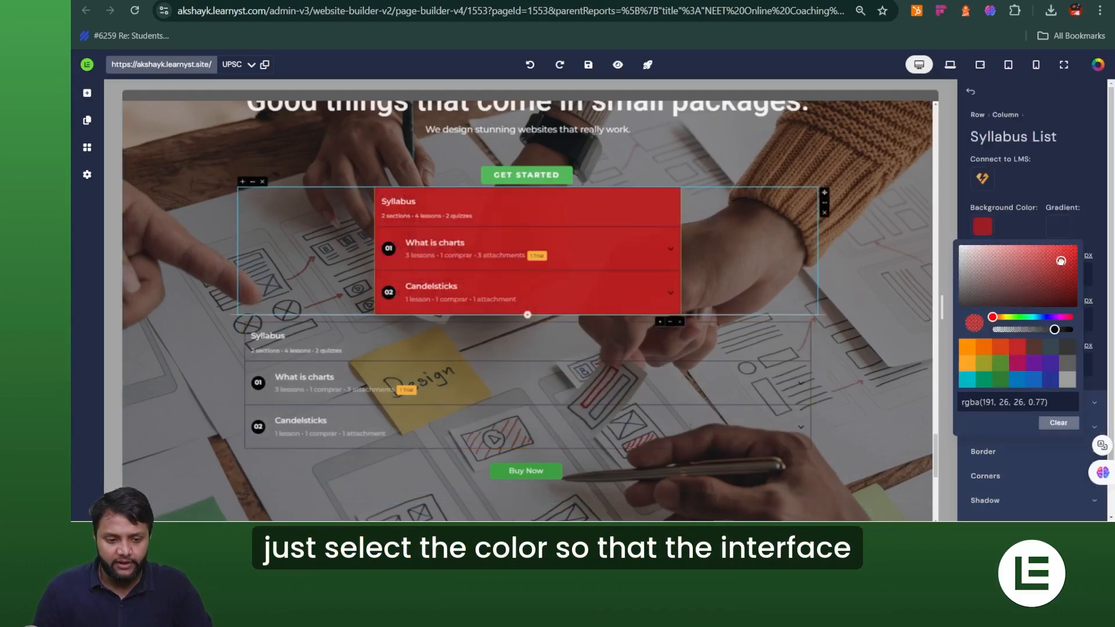
pyautogui.click(789, 297)
# Set the background colour of the lower Syllabus List, above Buy Now, to red rgba(200, 23, 23, 0.77).
pyautogui.click(714, 331)
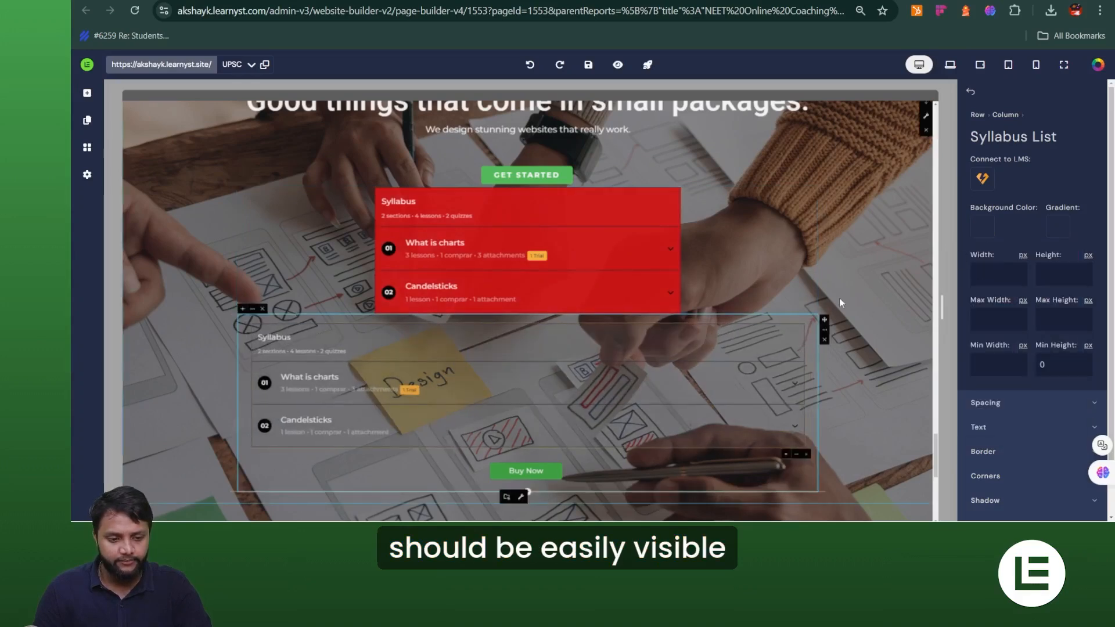
pyautogui.click(982, 228)
pyautogui.click(1057, 271)
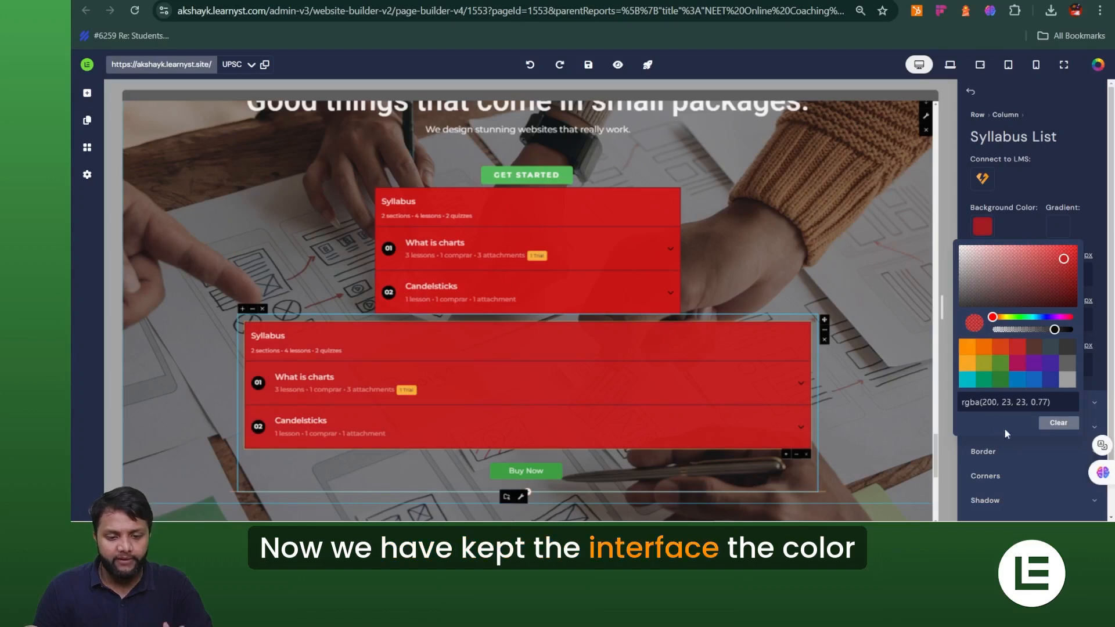
pyautogui.click(847, 182)
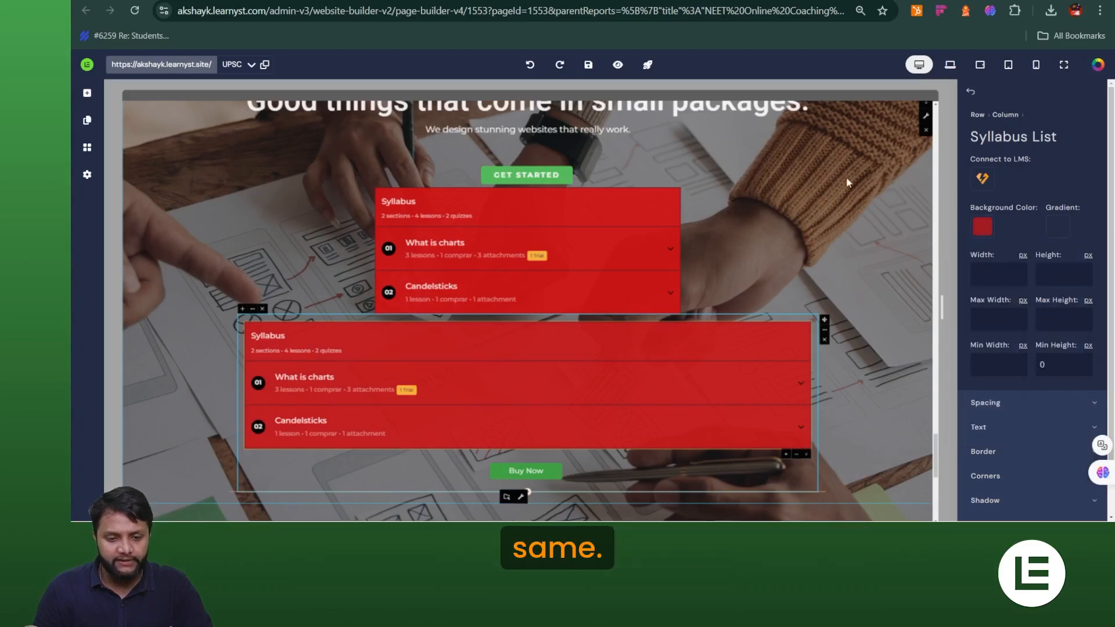
# Save and publish the UPSC page changes, and open the page preview.
pyautogui.click(588, 65)
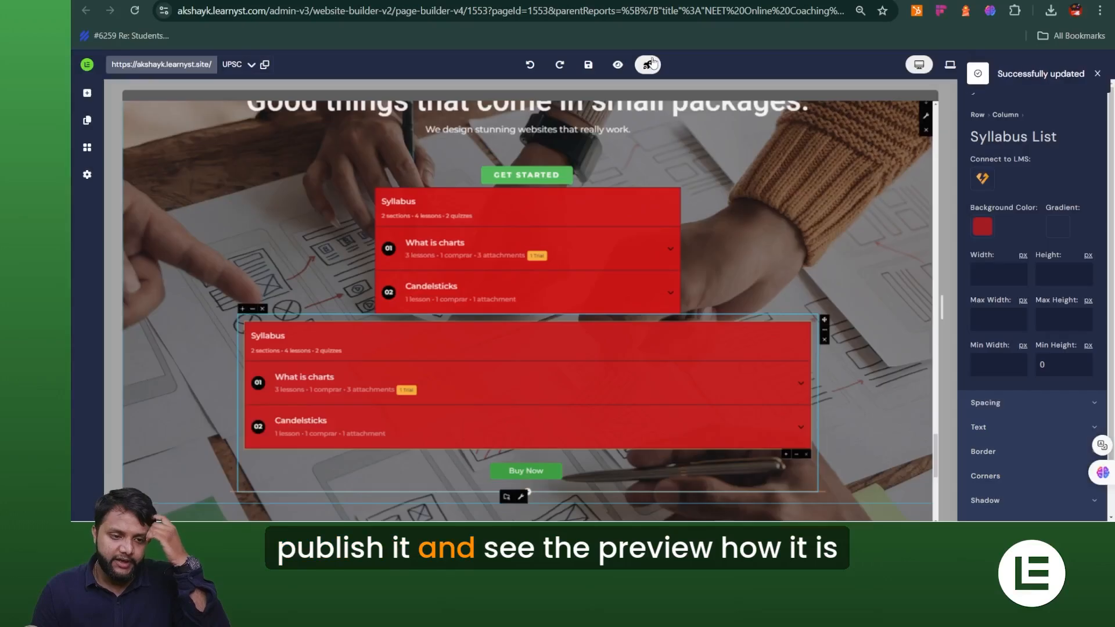
pyautogui.click(650, 60)
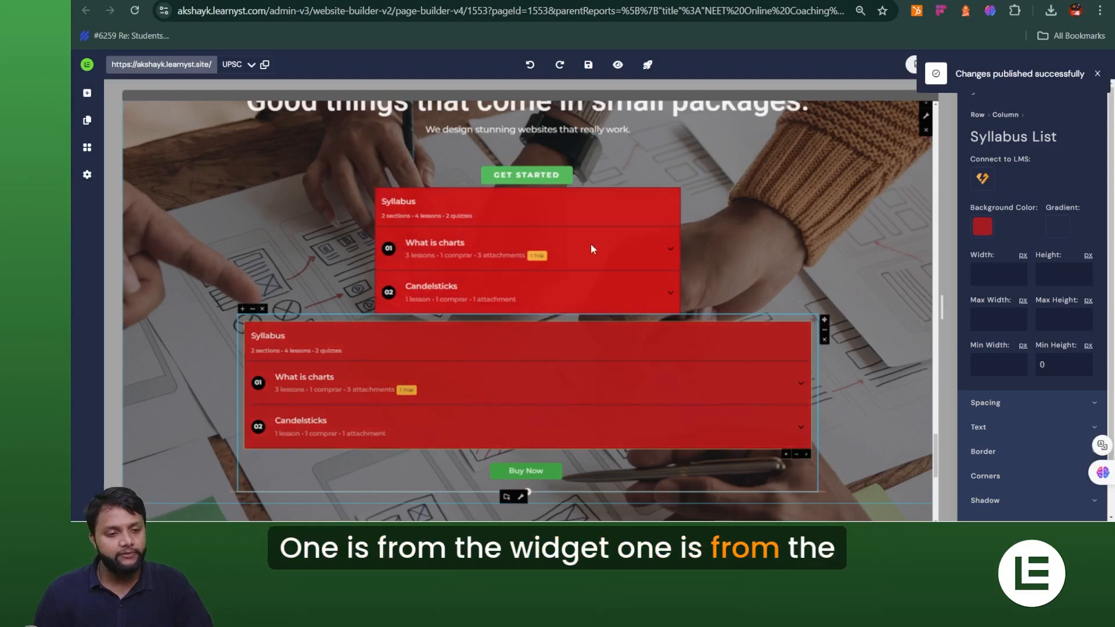
pyautogui.click(618, 65)
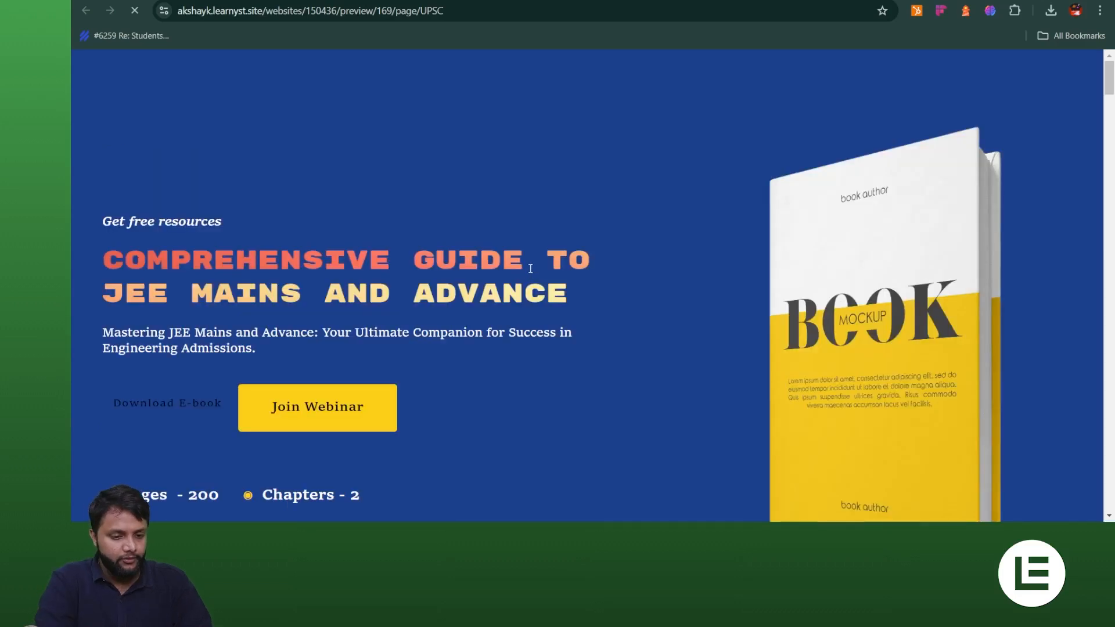
# Find the "Good things that come in small packages." section in the page preview and compare its two syllabus lists.
pyautogui.scroll(-10, 594, 309)
pyautogui.scroll(-8, 596, 312)
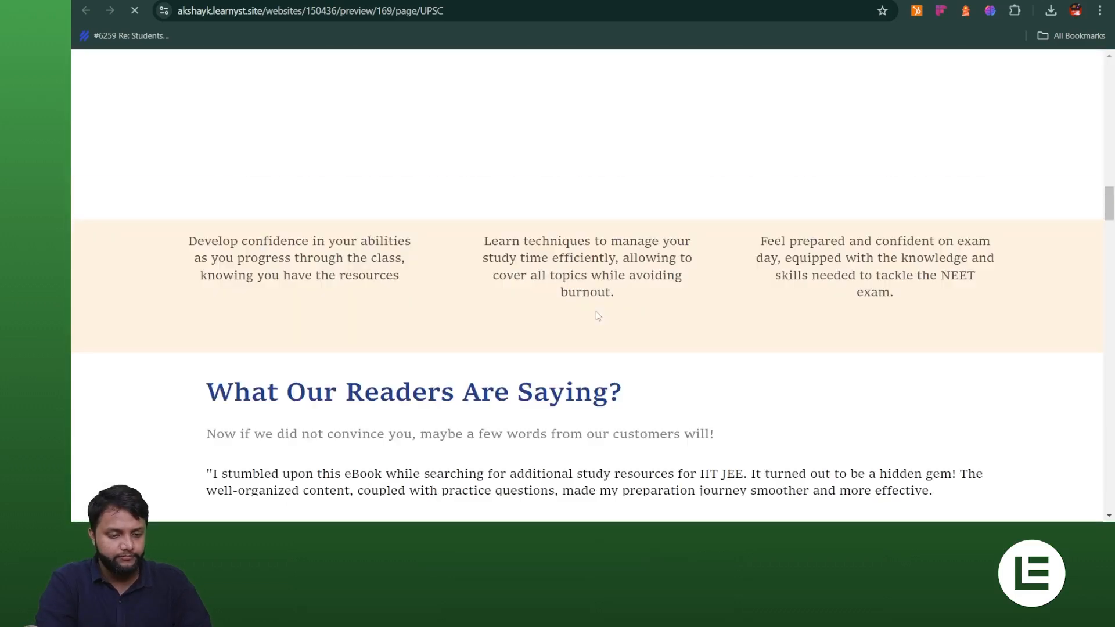
pyautogui.scroll(-10, 598, 315)
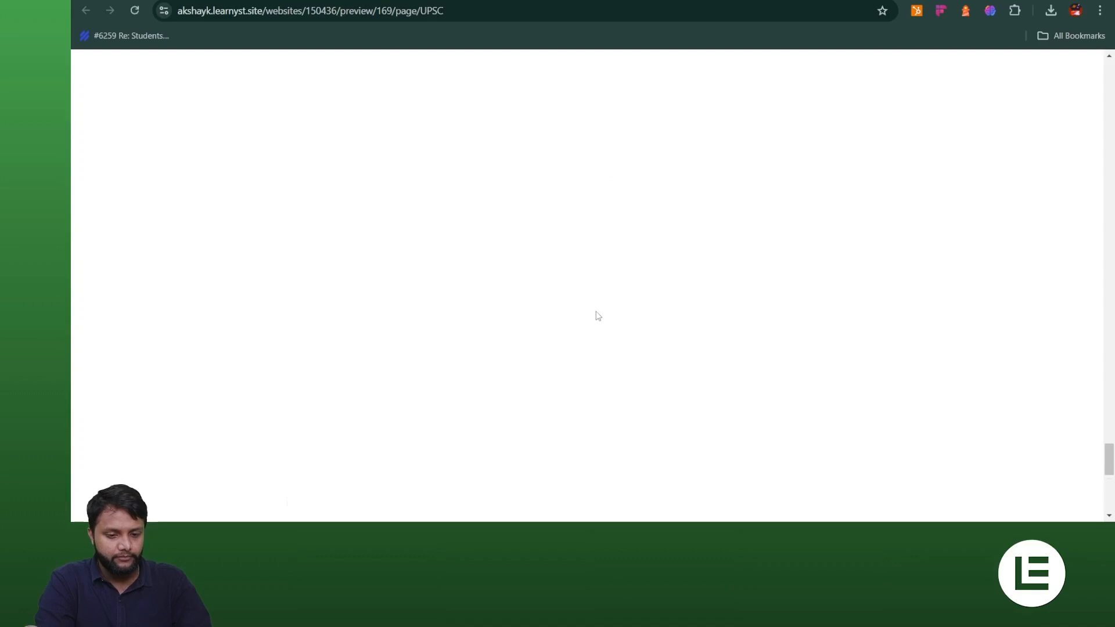
pyautogui.scroll(5, 598, 316)
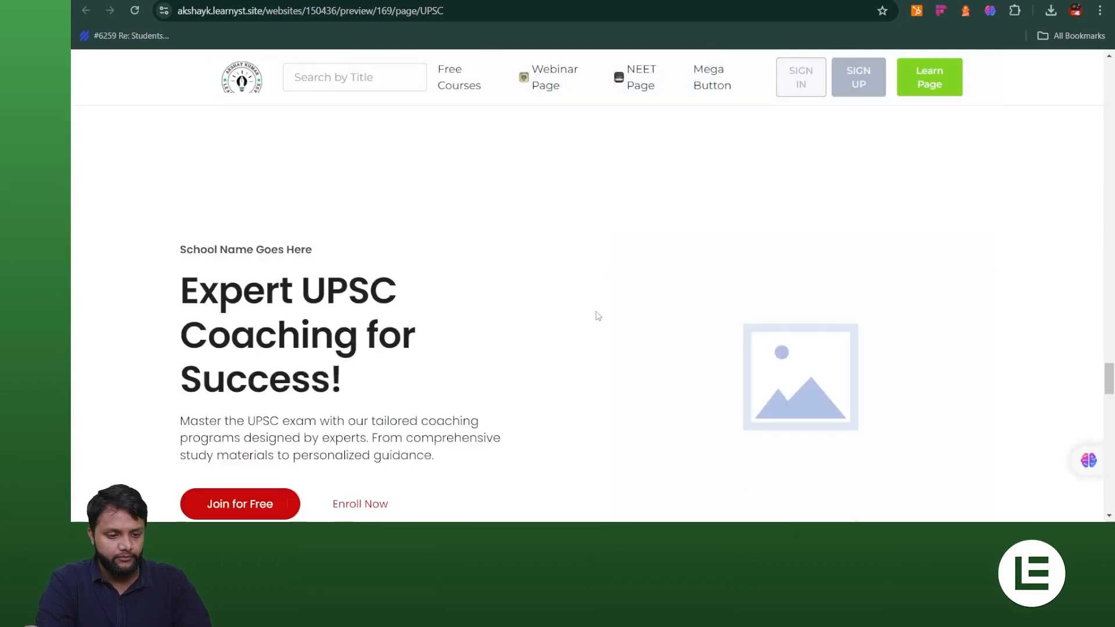
pyautogui.scroll(-5, 598, 316)
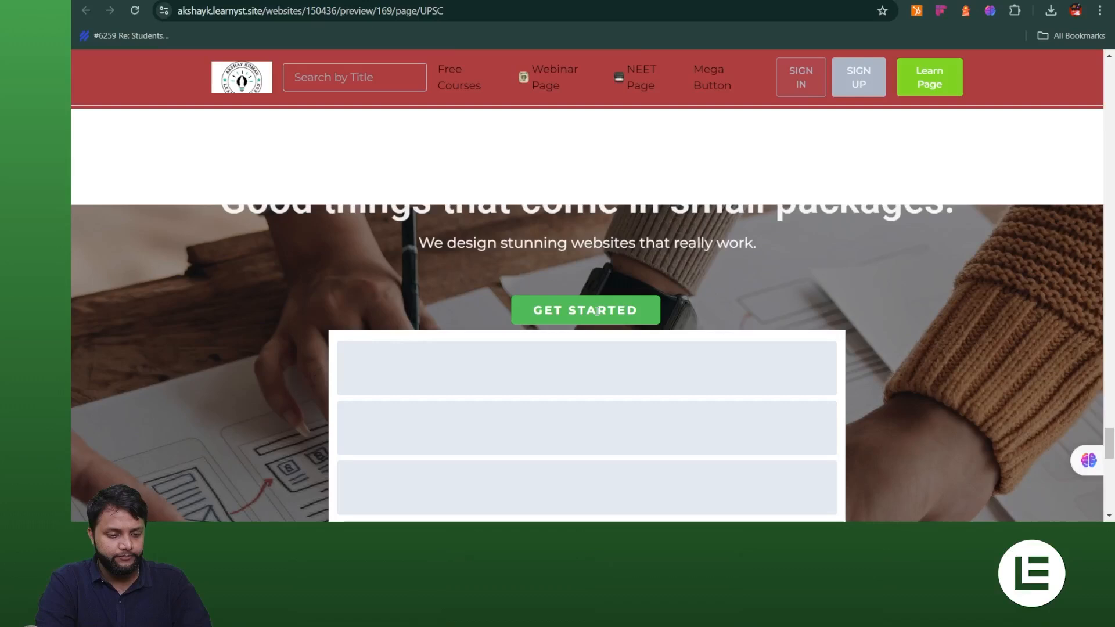
pyautogui.scroll(-4, 597, 312)
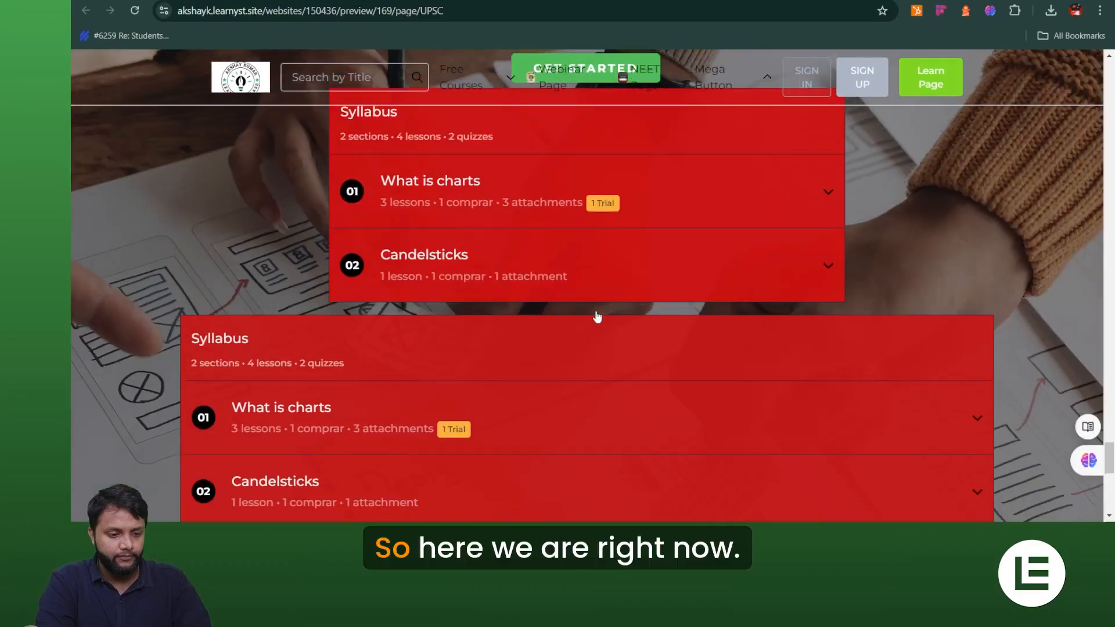
pyautogui.scroll(1, 597, 316)
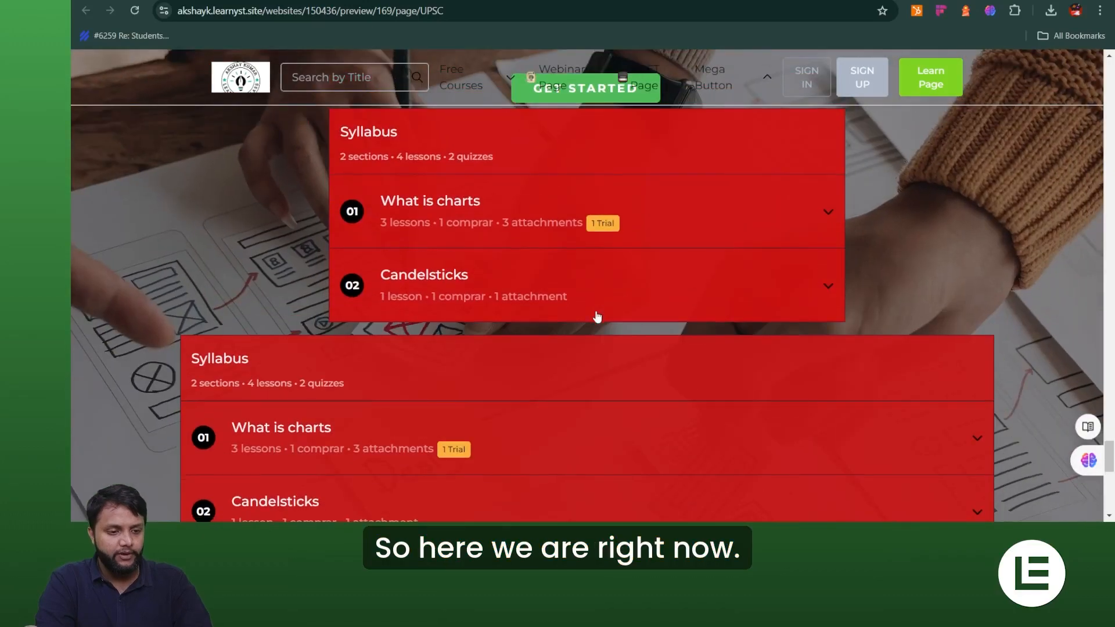
pyautogui.scroll(2, 606, 343)
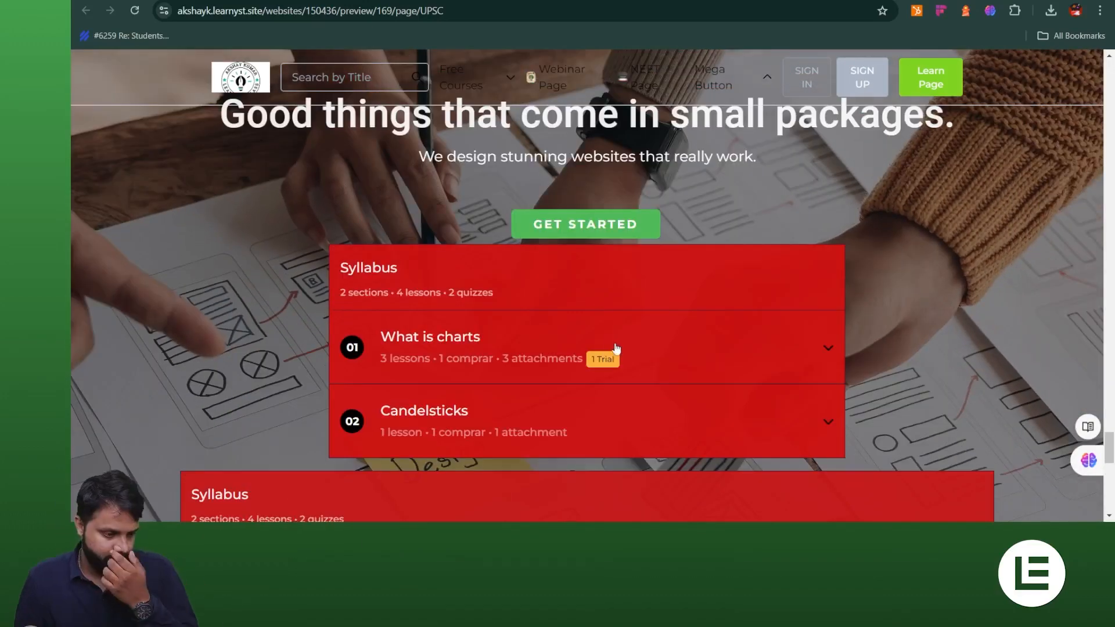
pyautogui.scroll(-3, 616, 356)
pyautogui.scroll(2, 617, 356)
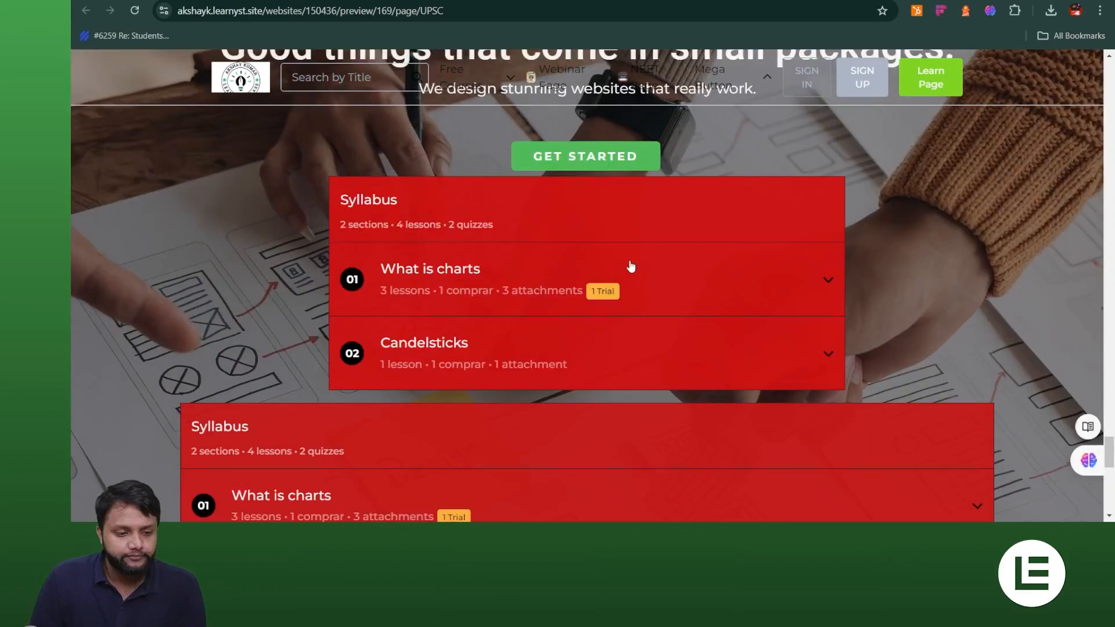
# Expand "What is charts" in both previewed syllabus lists and examine their lessons and the Buy Now button.
pyautogui.click(670, 269)
pyautogui.scroll(-3, 716, 301)
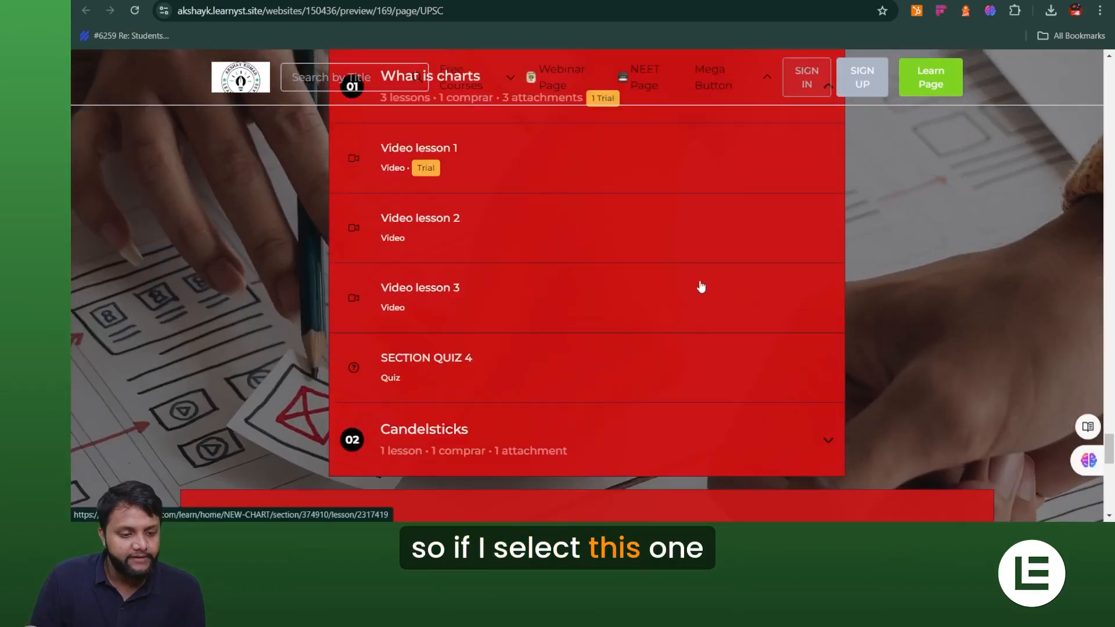
pyautogui.scroll(-5, 812, 330)
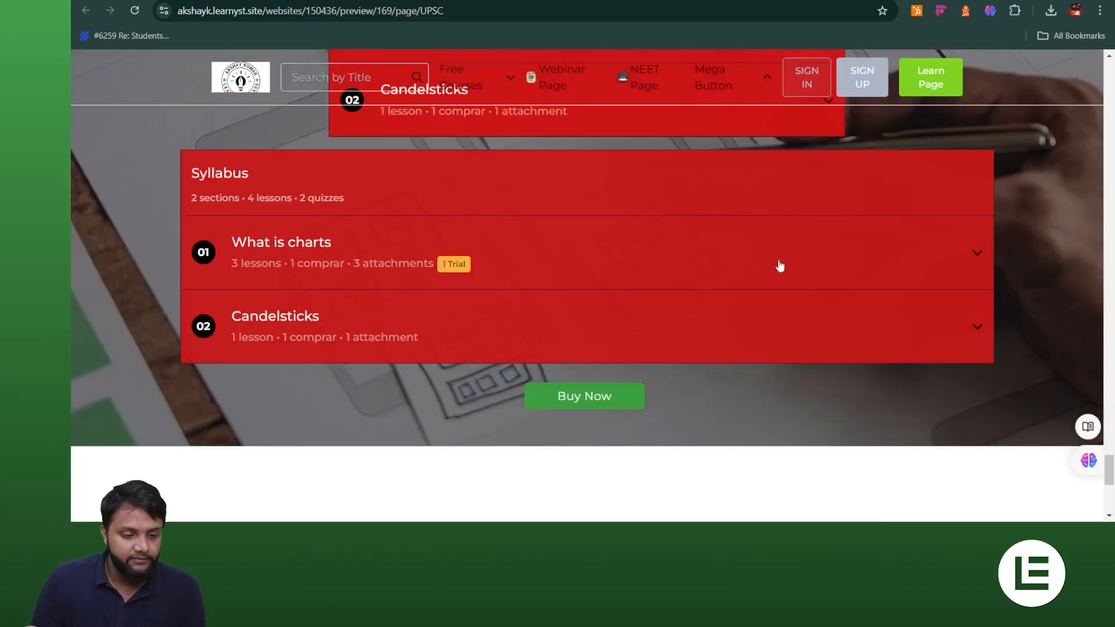
pyautogui.click(780, 266)
pyautogui.scroll(-3, 603, 180)
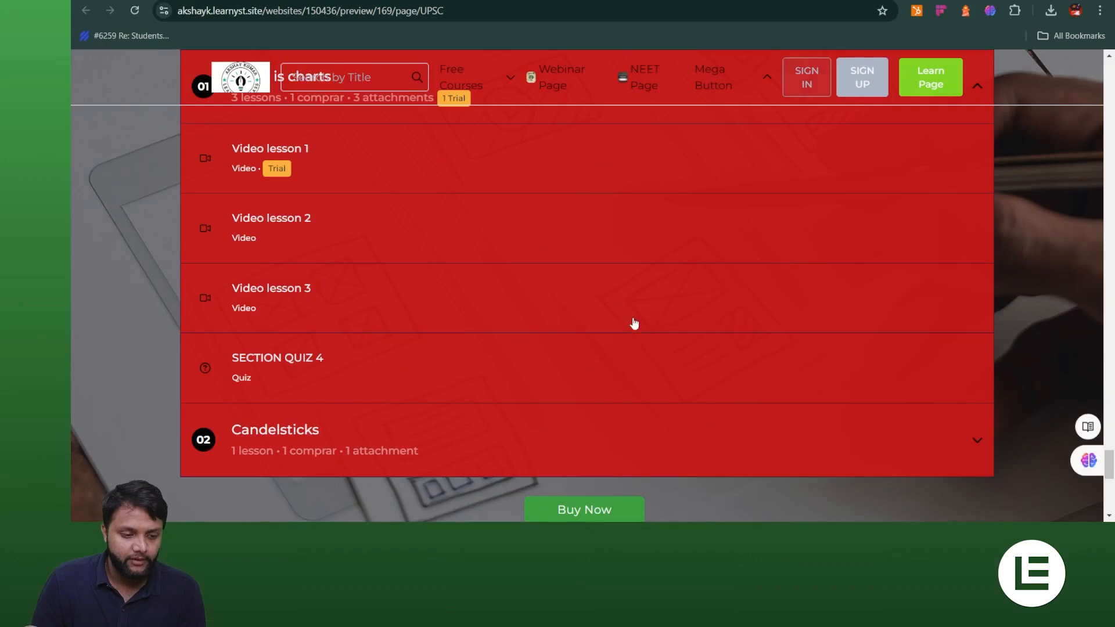
pyautogui.scroll(-1, 602, 436)
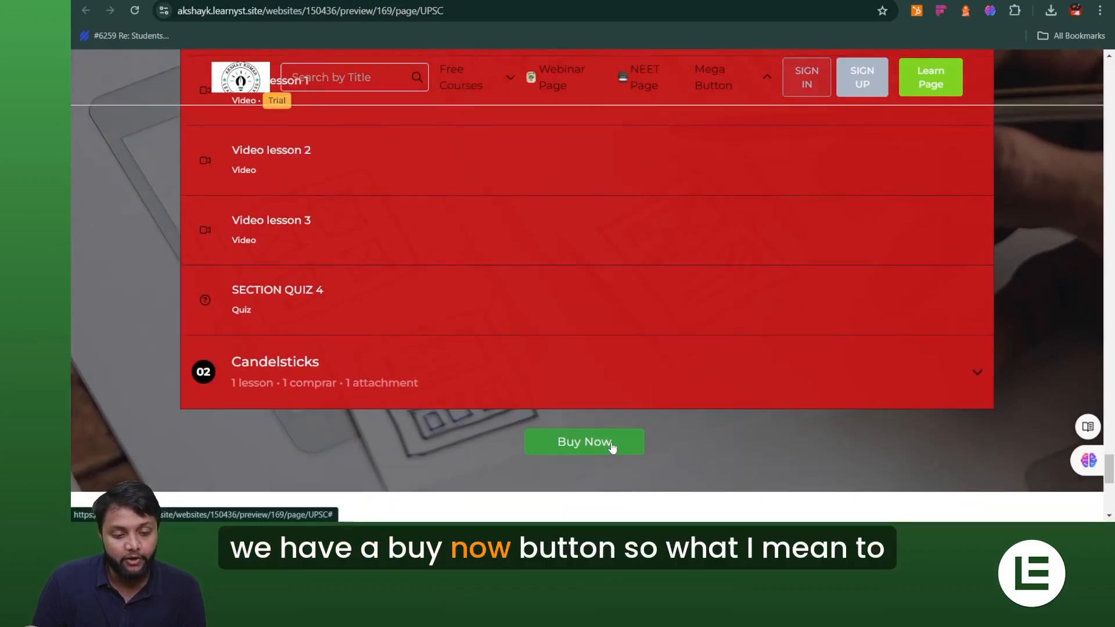
pyautogui.scroll(3, 612, 446)
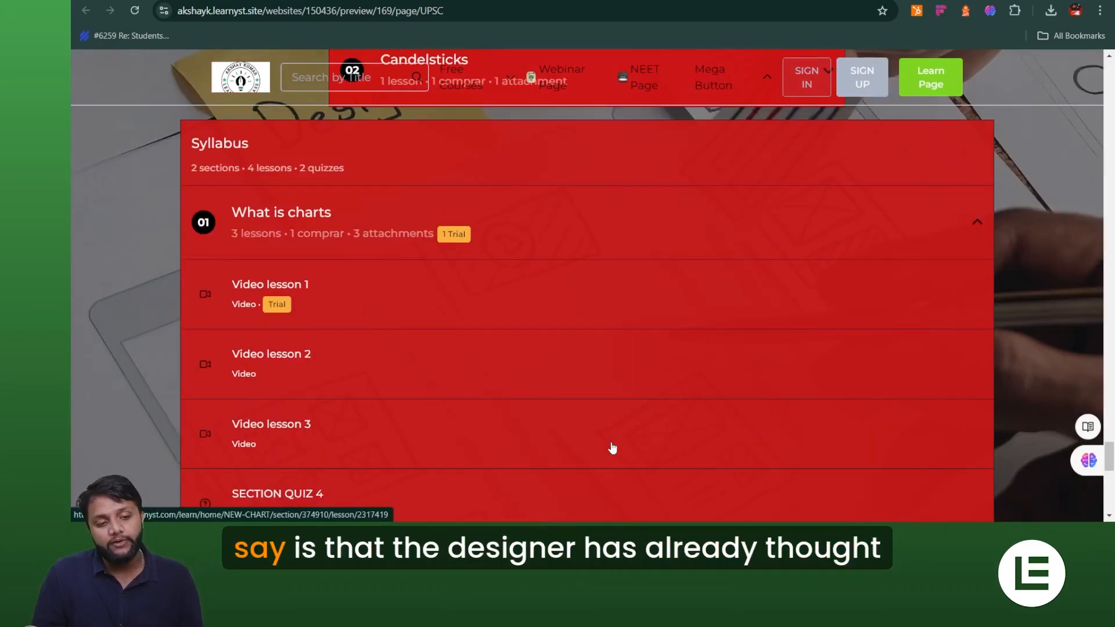